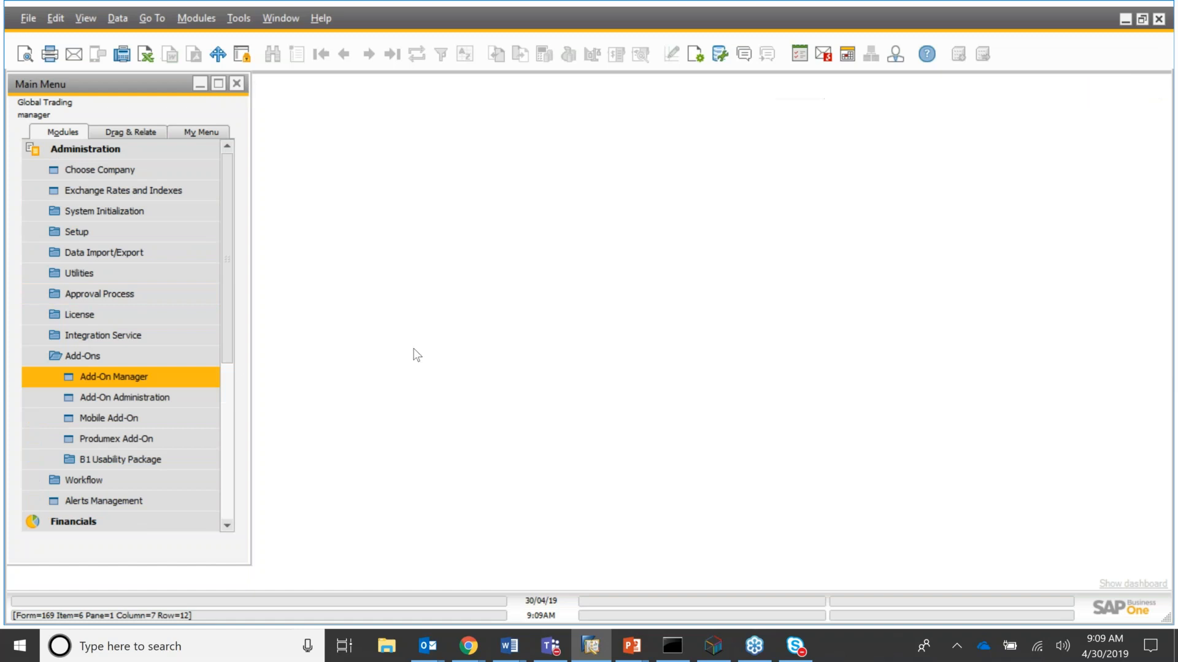
# Check the connection status of the Produmex add-on in the Add-On Manager, close it and collapse the Administration module
pyautogui.click(505, 210)
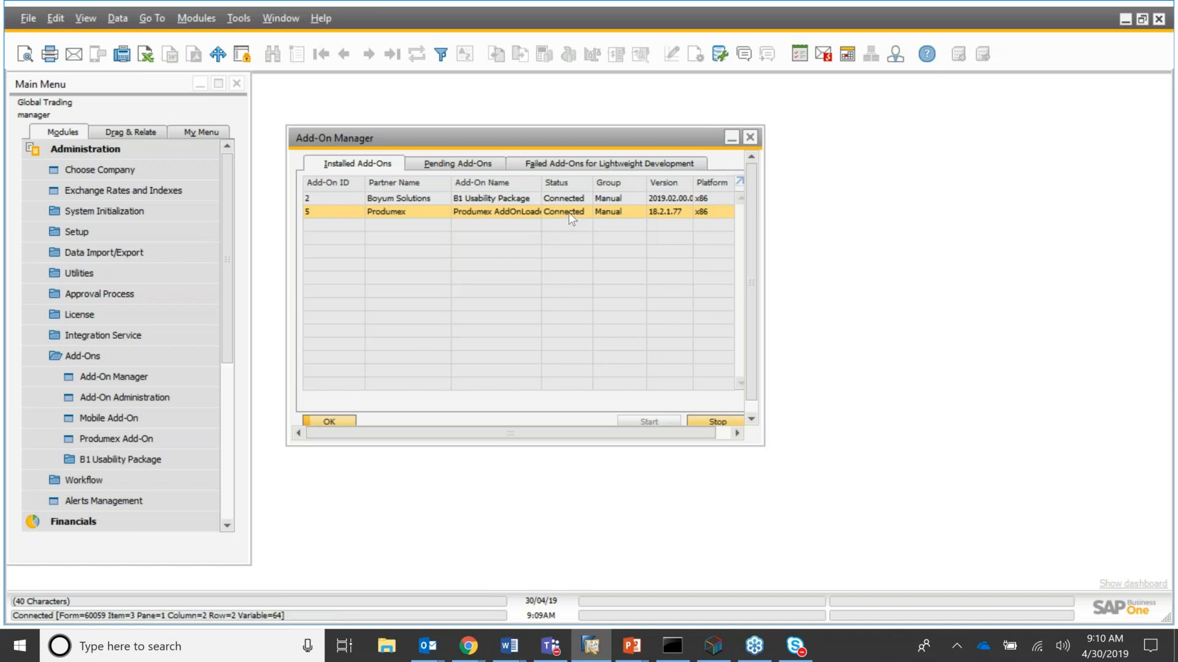
pyautogui.click(347, 421)
pyautogui.click(141, 150)
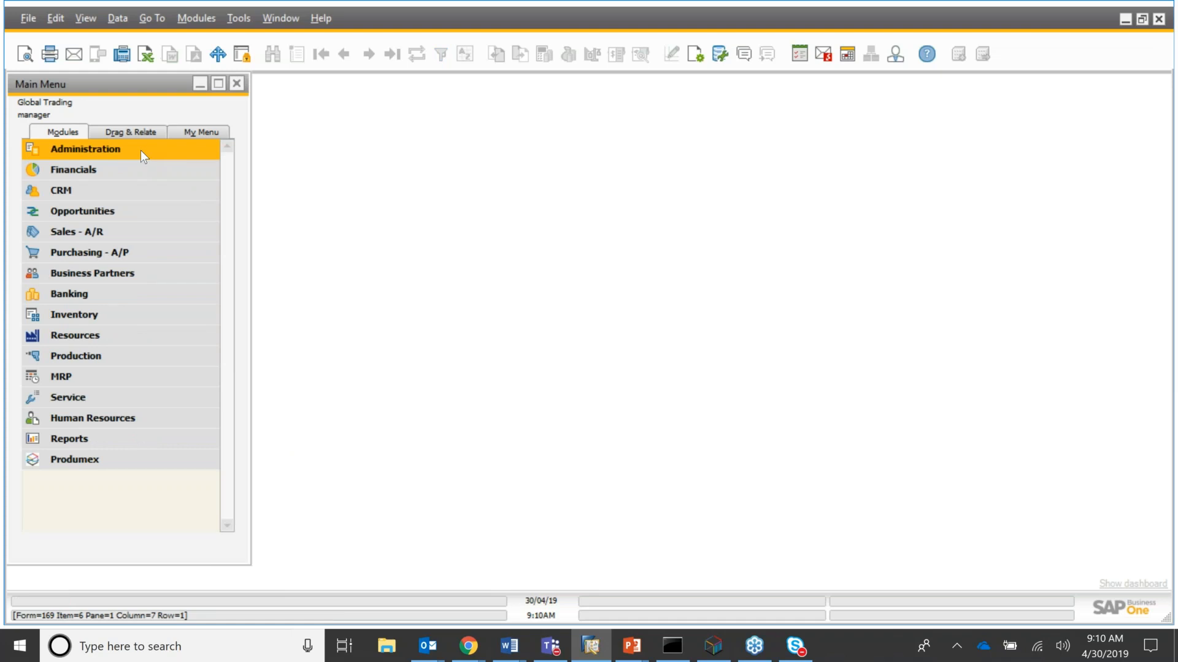
# Open the Produmex organizational structure and view the Global Trading company's general settings and defaults
pyautogui.click(74, 461)
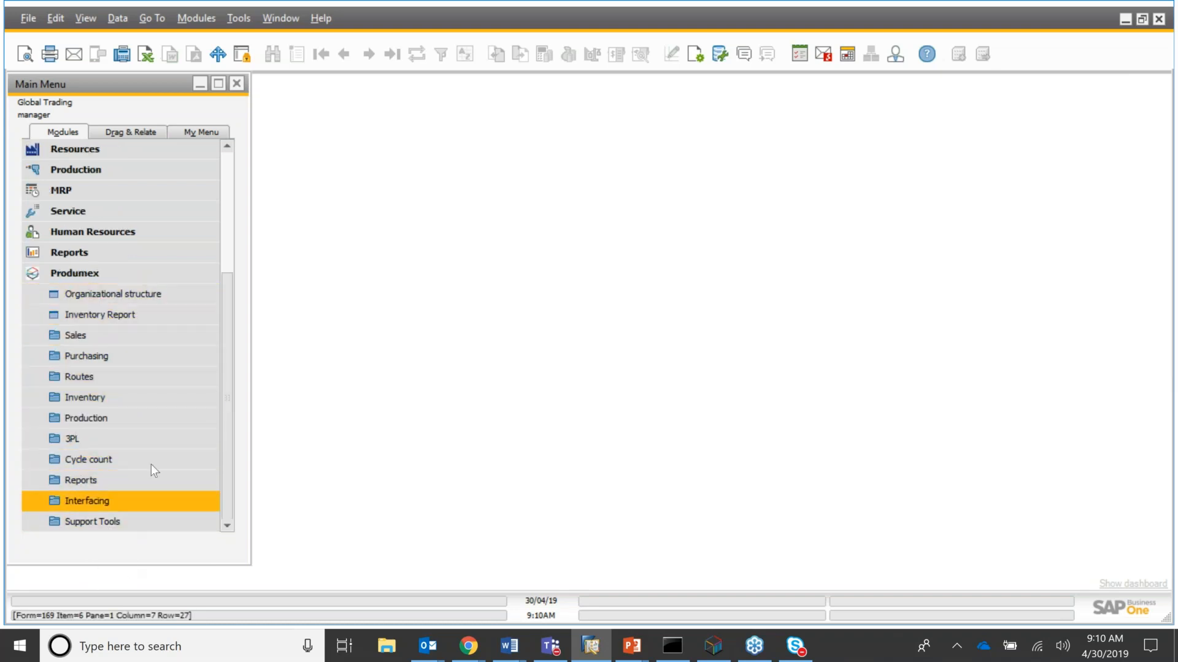
pyautogui.click(147, 296)
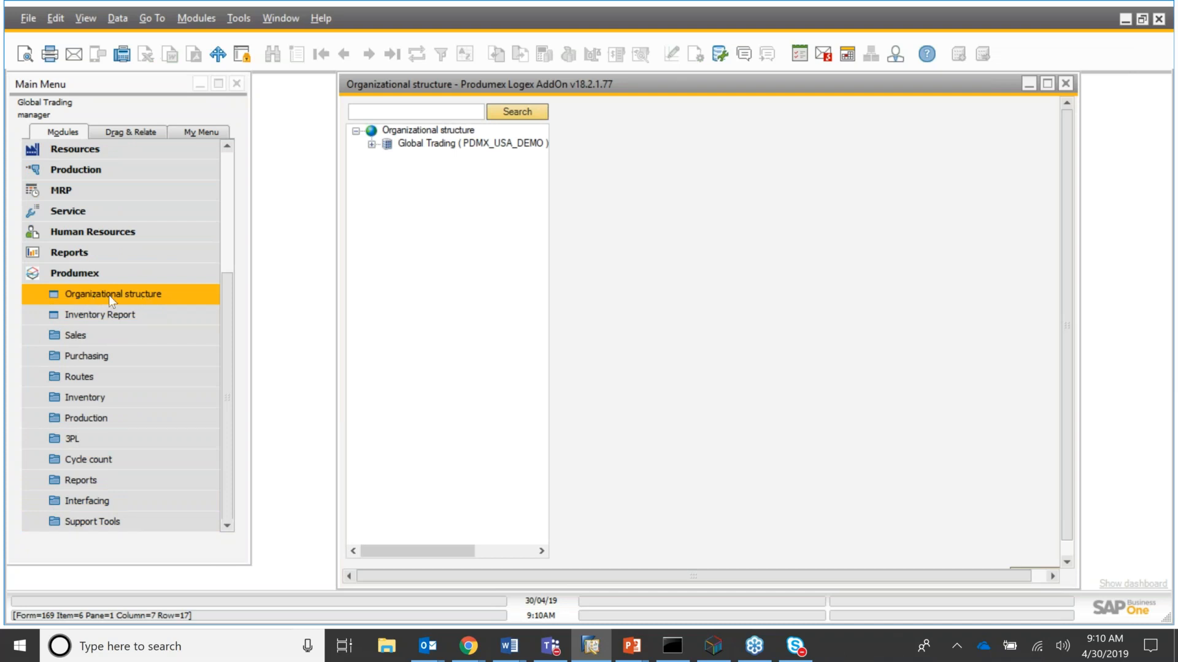
pyautogui.click(423, 145)
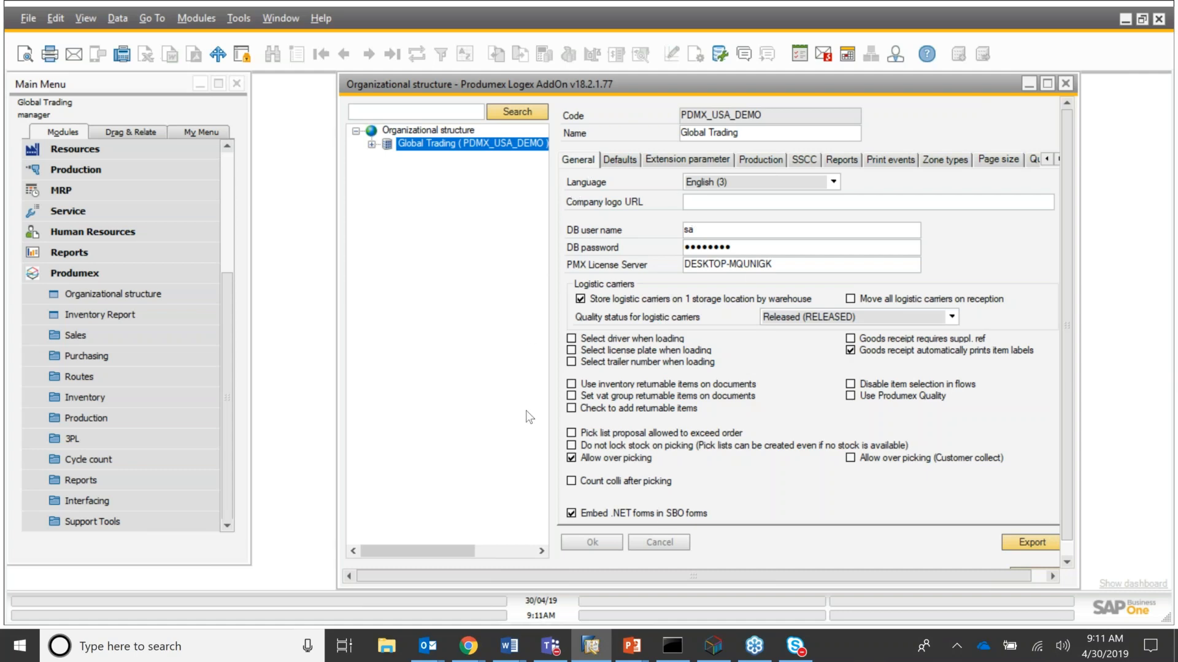
pyautogui.click(620, 161)
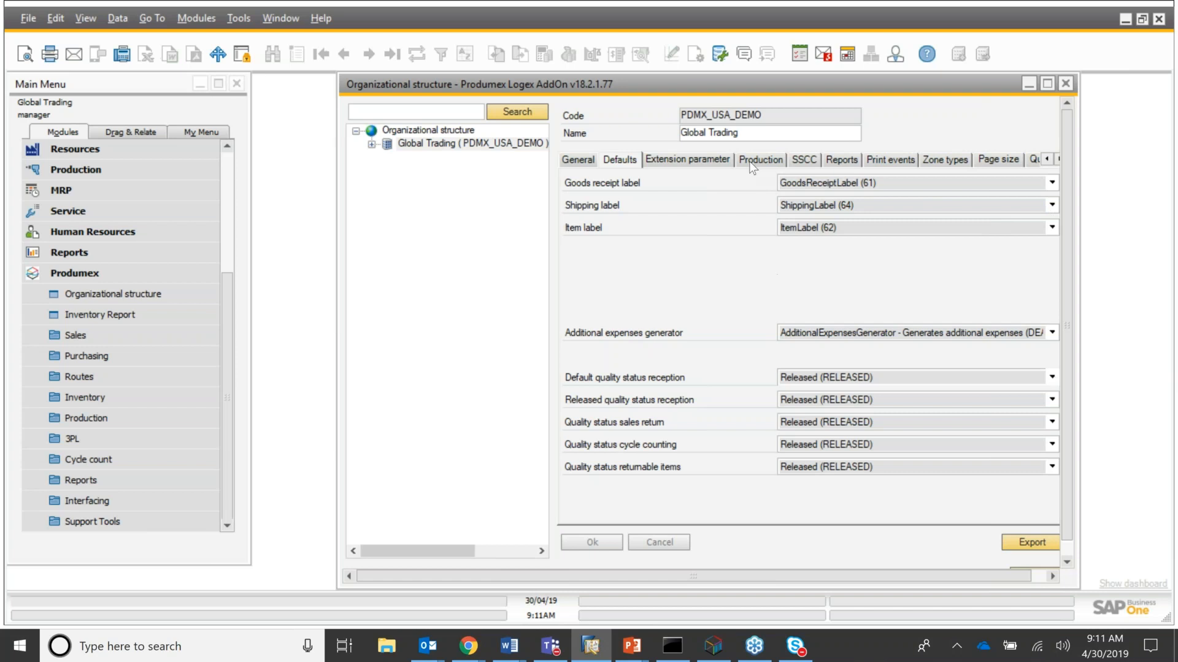
# View the company's extension parameters for the Put away for order generator (PAOGEN) property
pyautogui.click(713, 159)
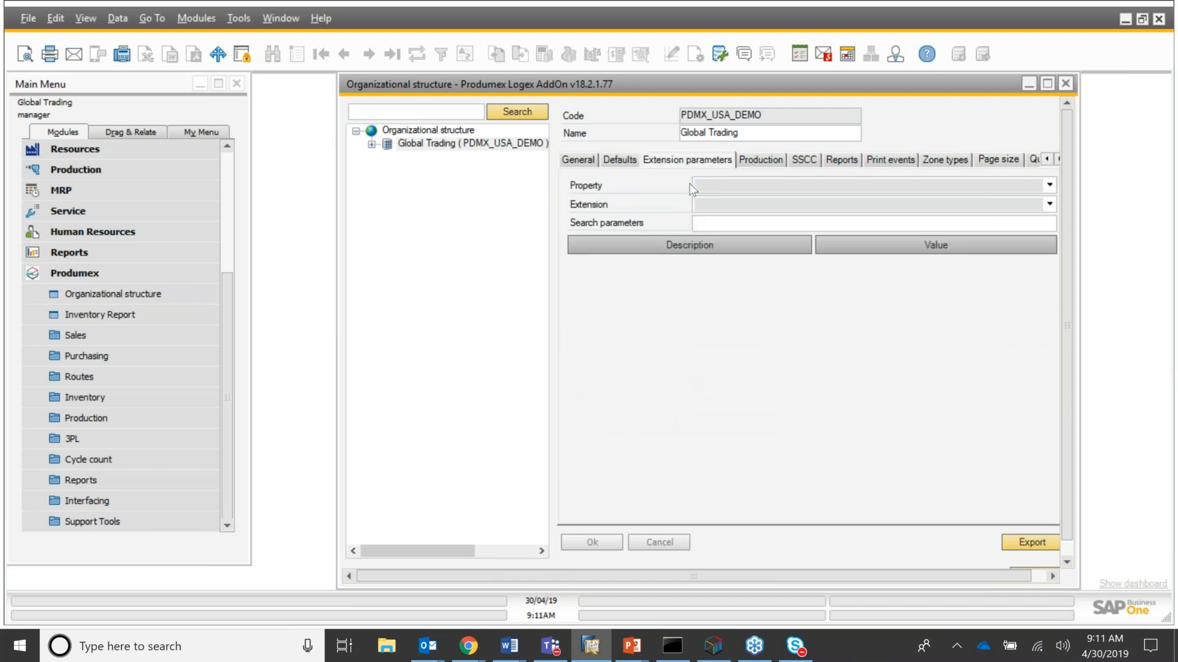
pyautogui.click(1049, 186)
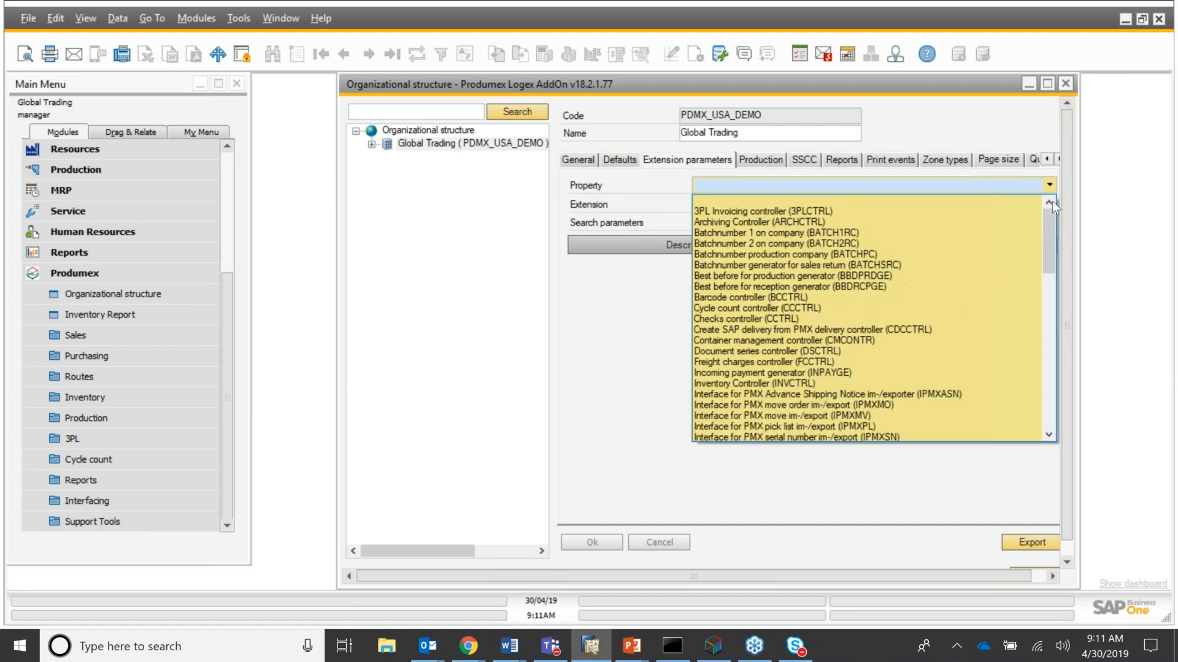
pyautogui.moveTo(1049, 233); pyautogui.dragTo(1058, 351)
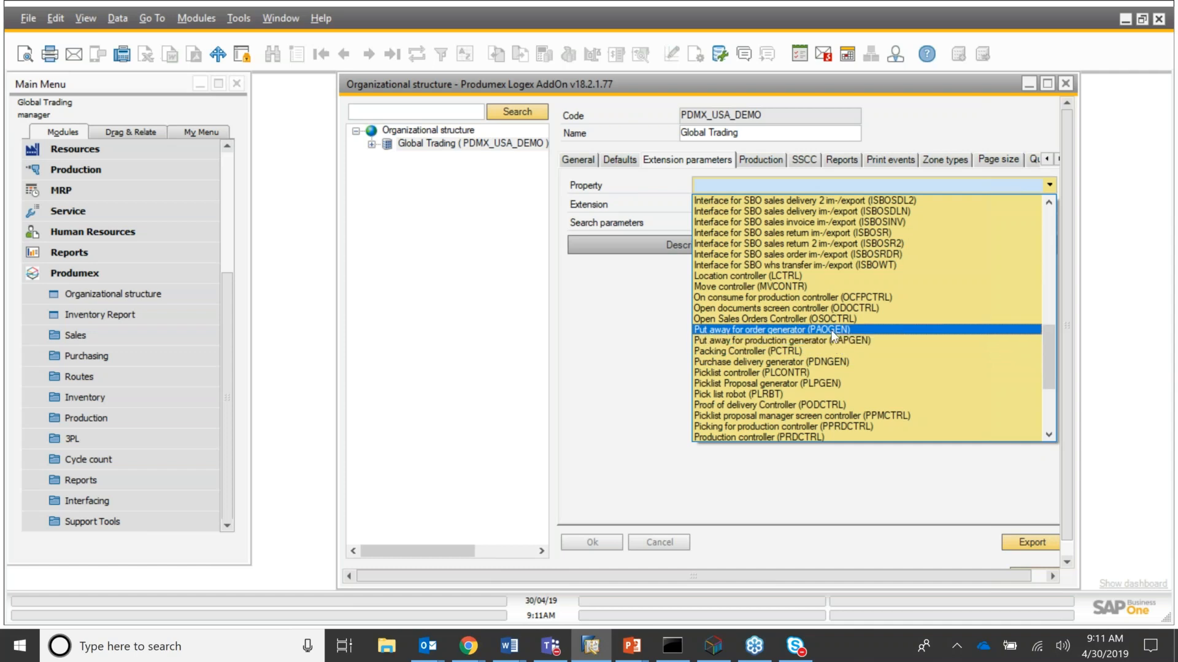
pyautogui.click(830, 330)
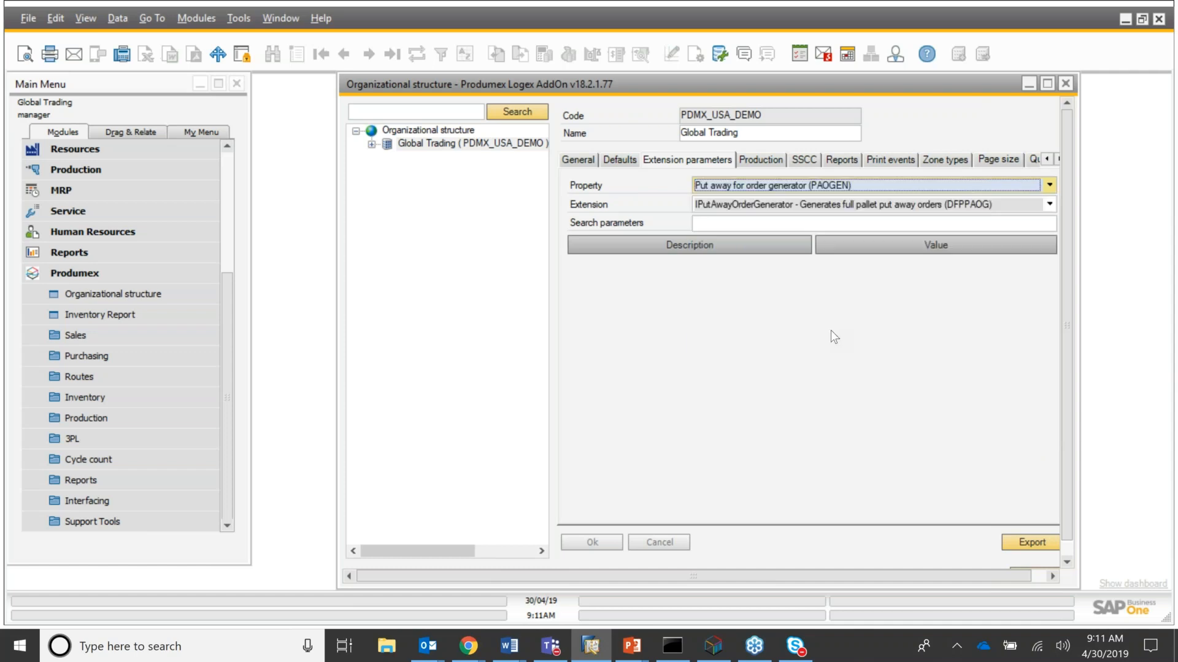
# View the extension parameters of the Picklist Proposal generator (PLPGEN) and the Serial number controller (SNCONTR)
pyautogui.click(1049, 185)
pyautogui.scroll(-1, 807, 399)
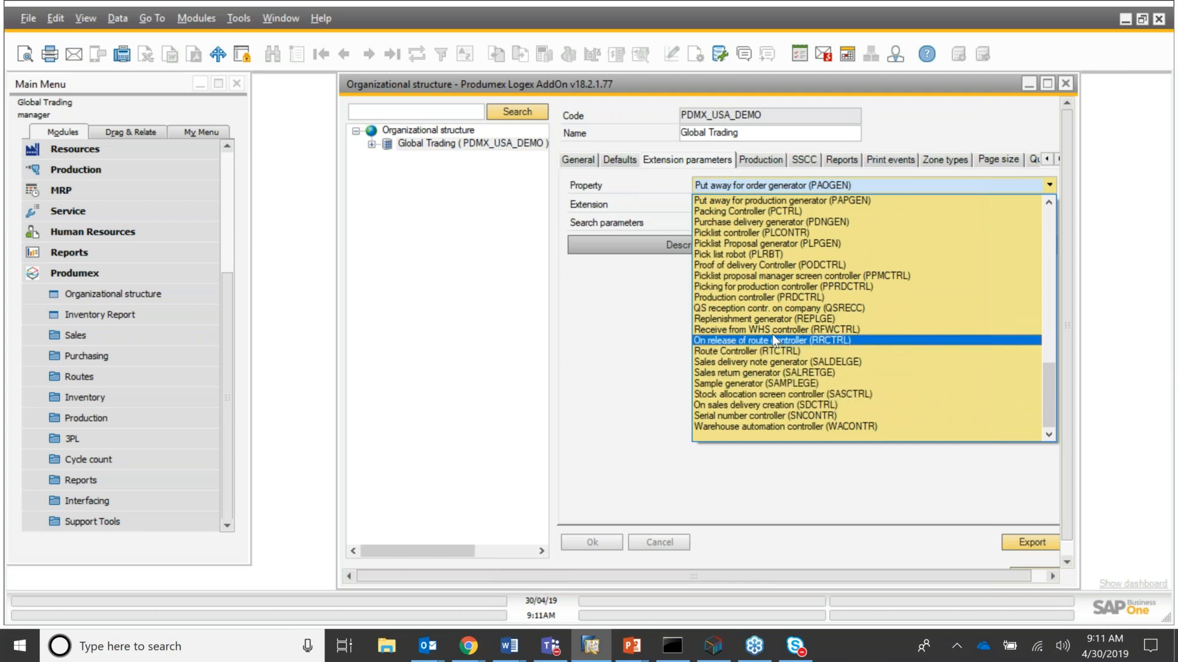
pyautogui.scroll(3, 763, 311)
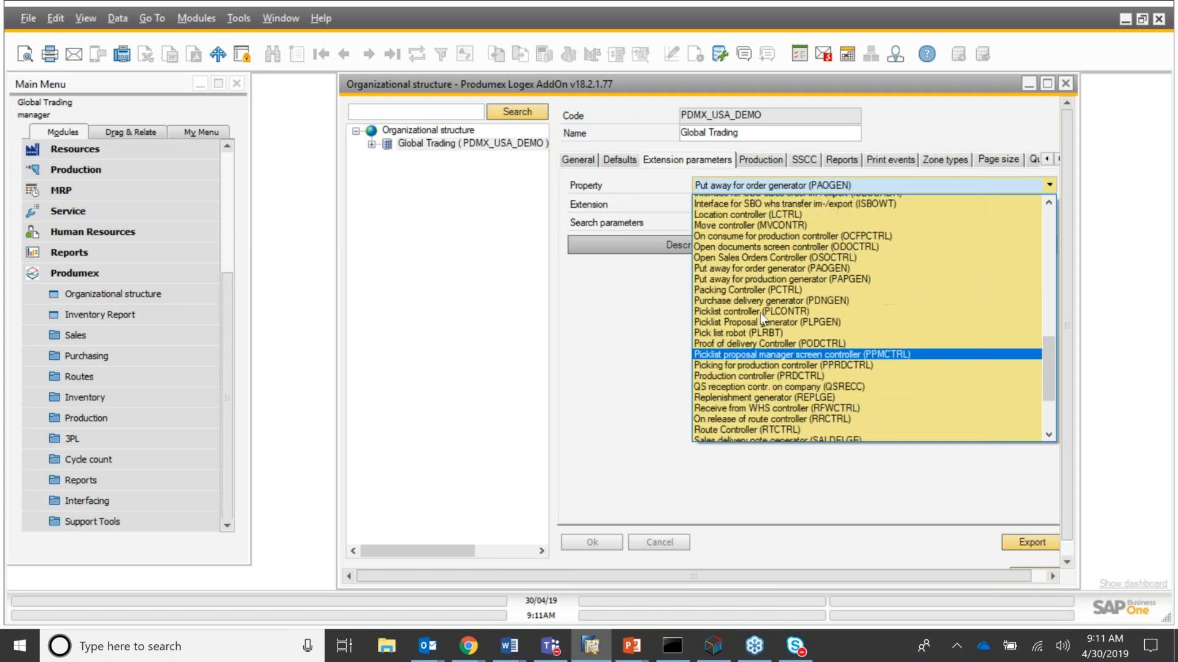
pyautogui.scroll(2, 760, 313)
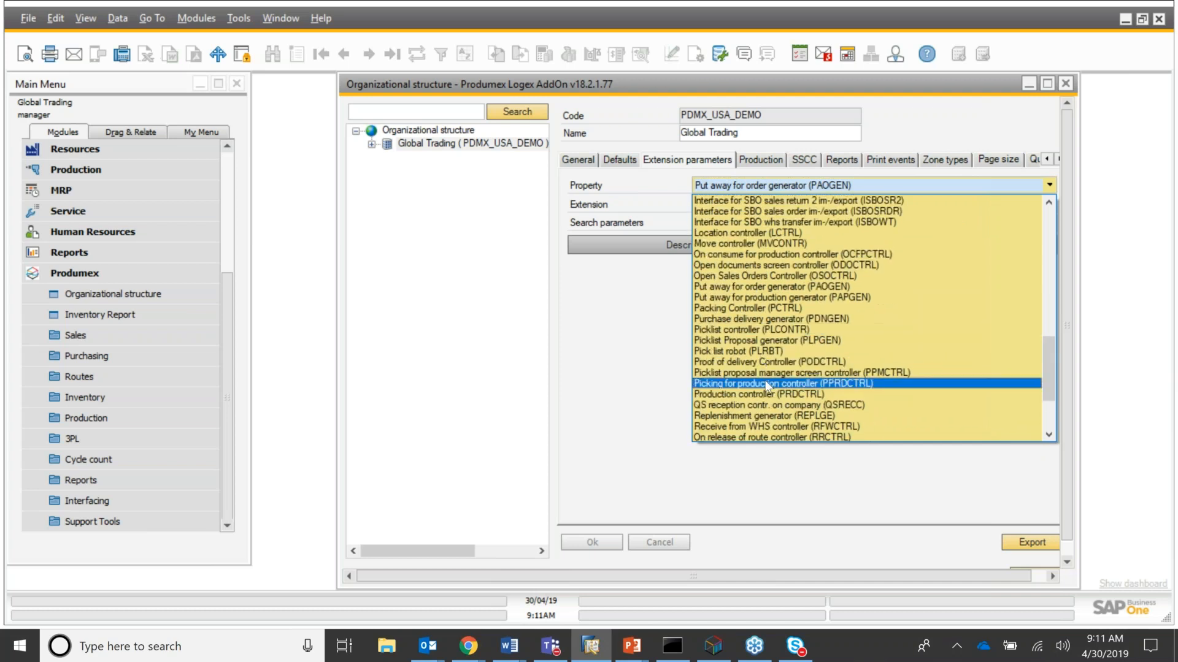
pyautogui.click(753, 341)
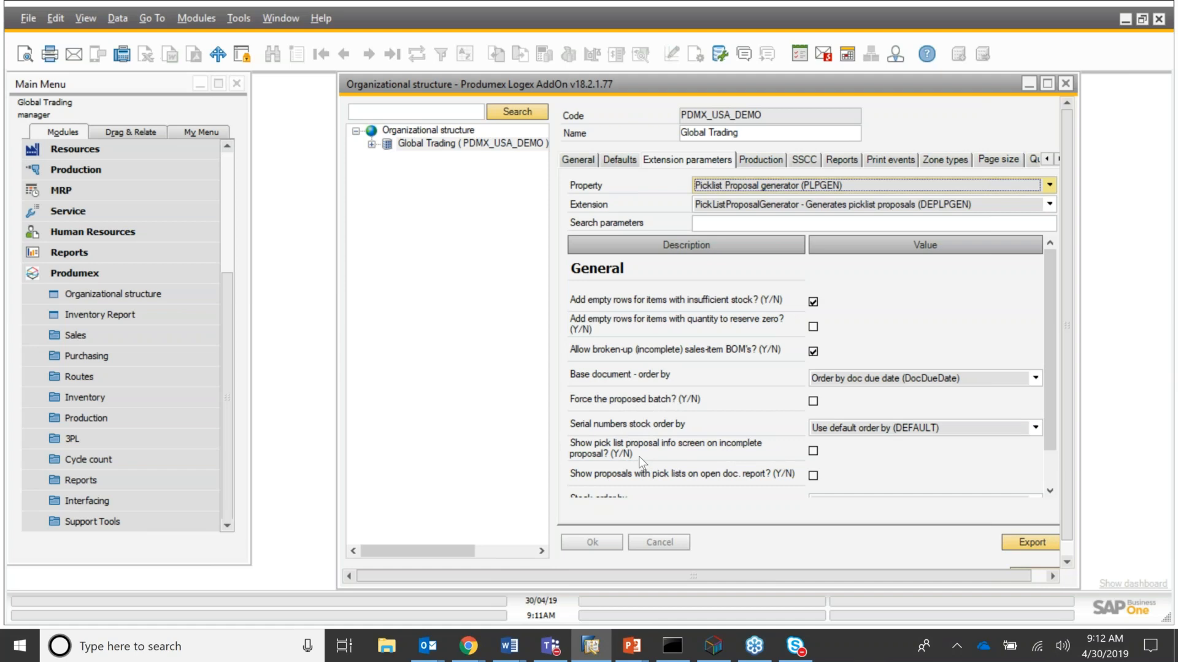
pyautogui.scroll(-2, 719, 448)
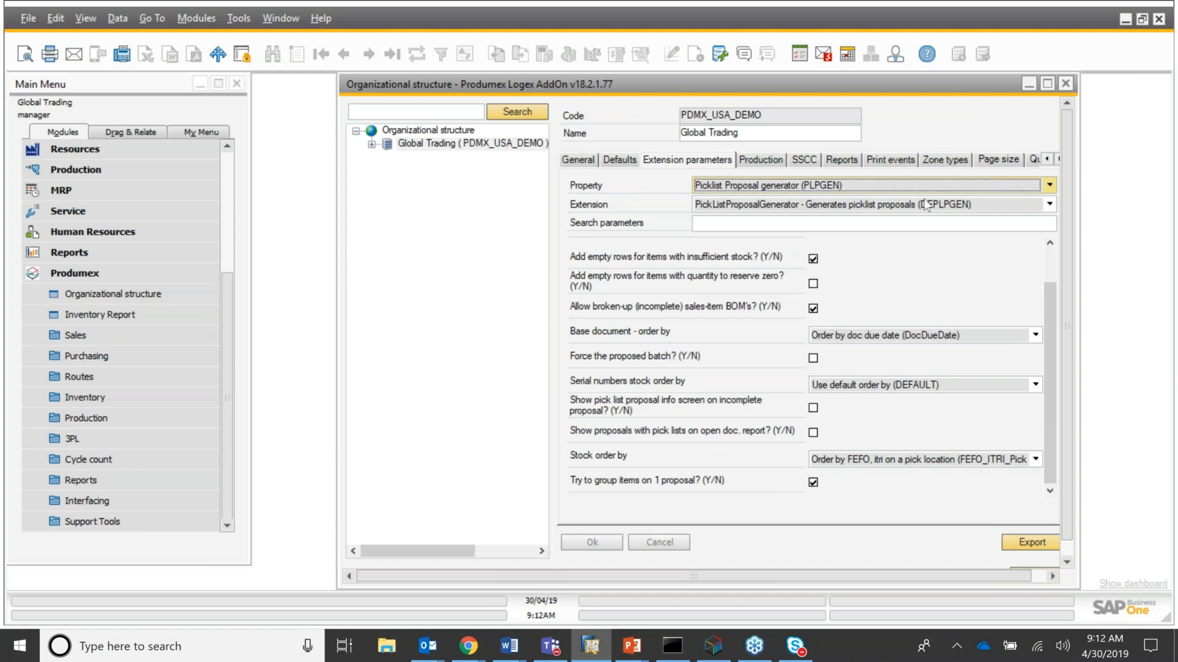
pyautogui.click(1049, 186)
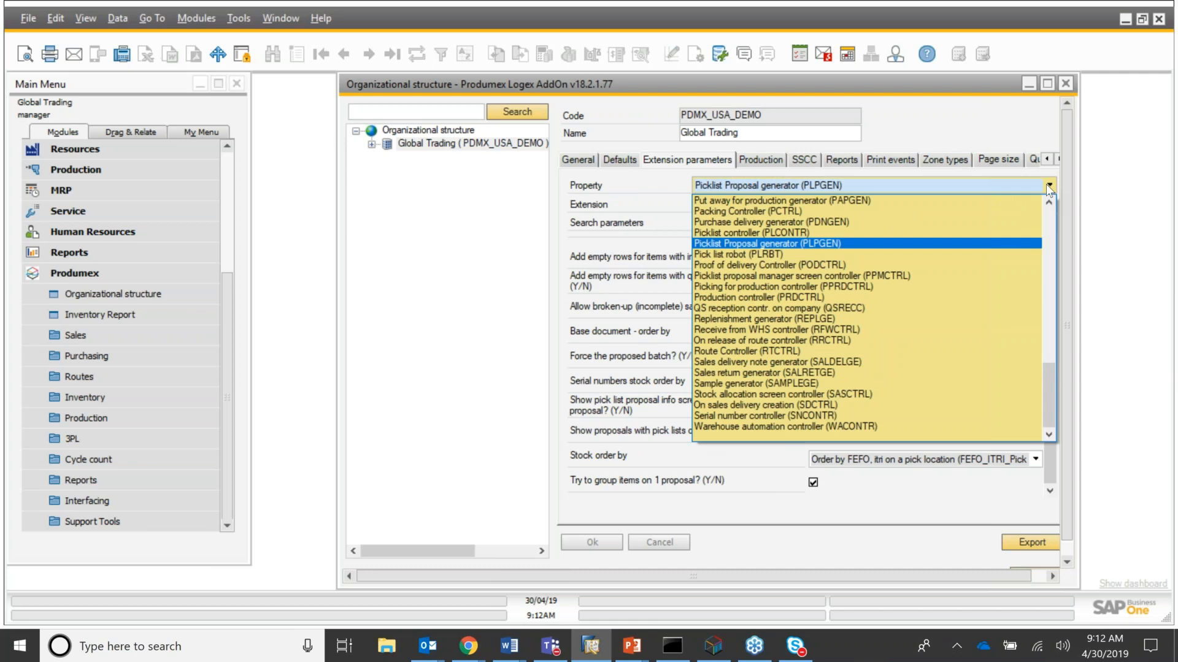
pyautogui.click(967, 423)
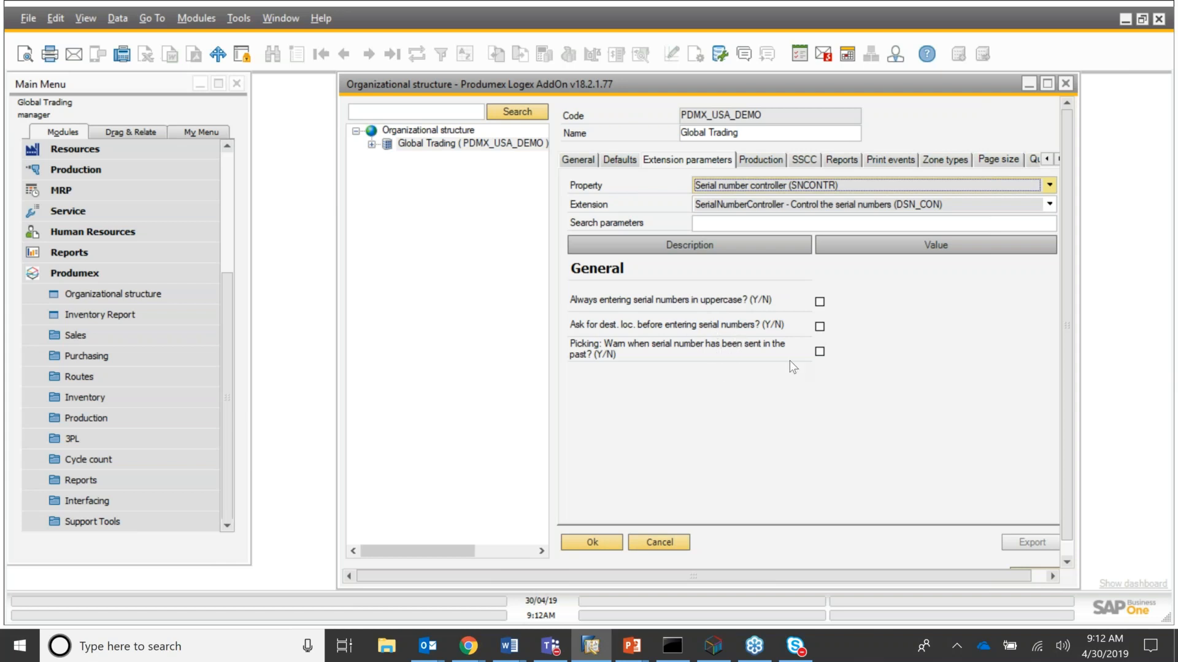
# Review the company's production quality status and SSCC range settings
pyautogui.click(760, 166)
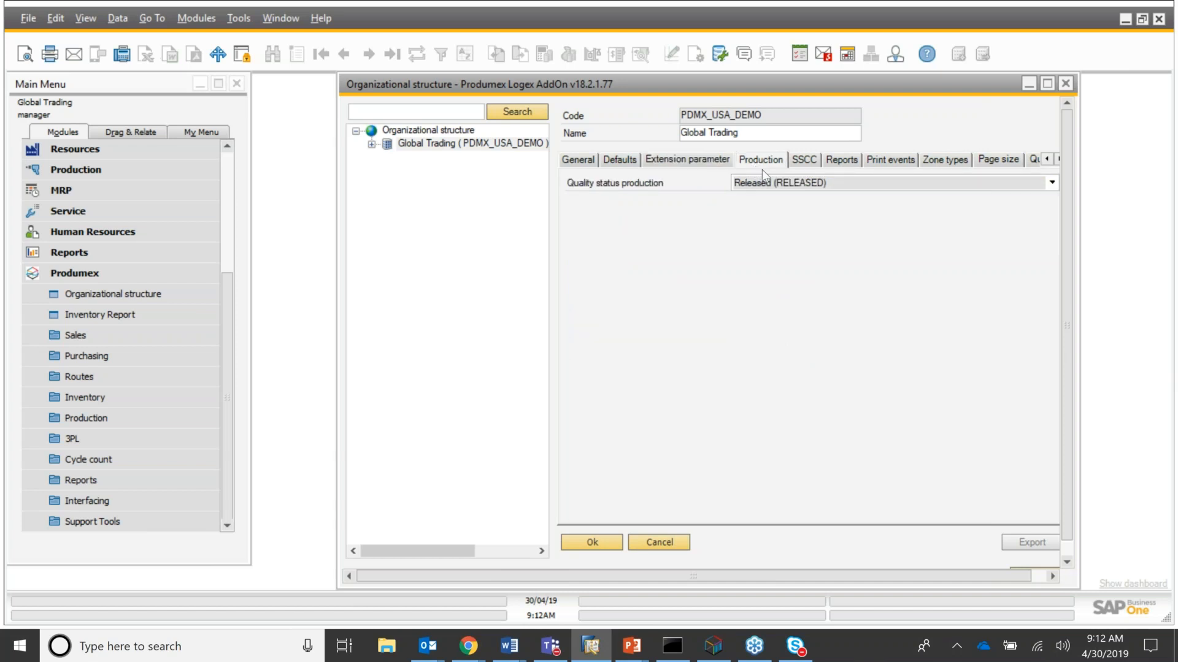
pyautogui.click(810, 162)
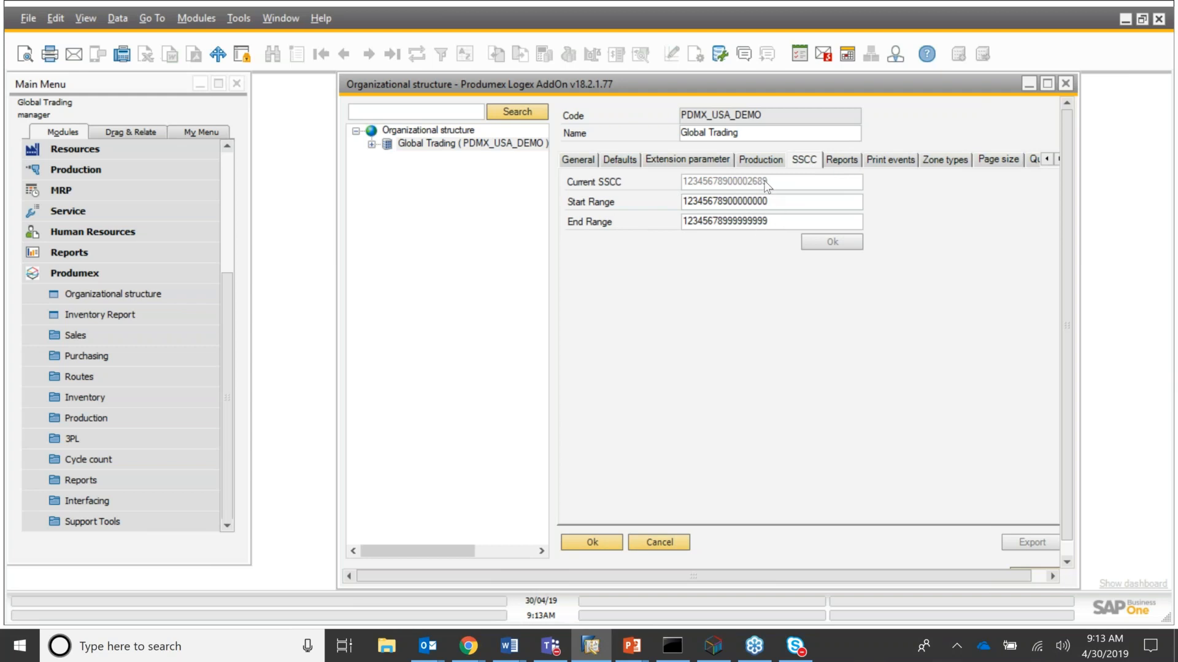
# Review the company's report definitions, including ItemLabel, Sales Delivery Note and ShippingLabel, and the rest of the report list
pyautogui.click(839, 163)
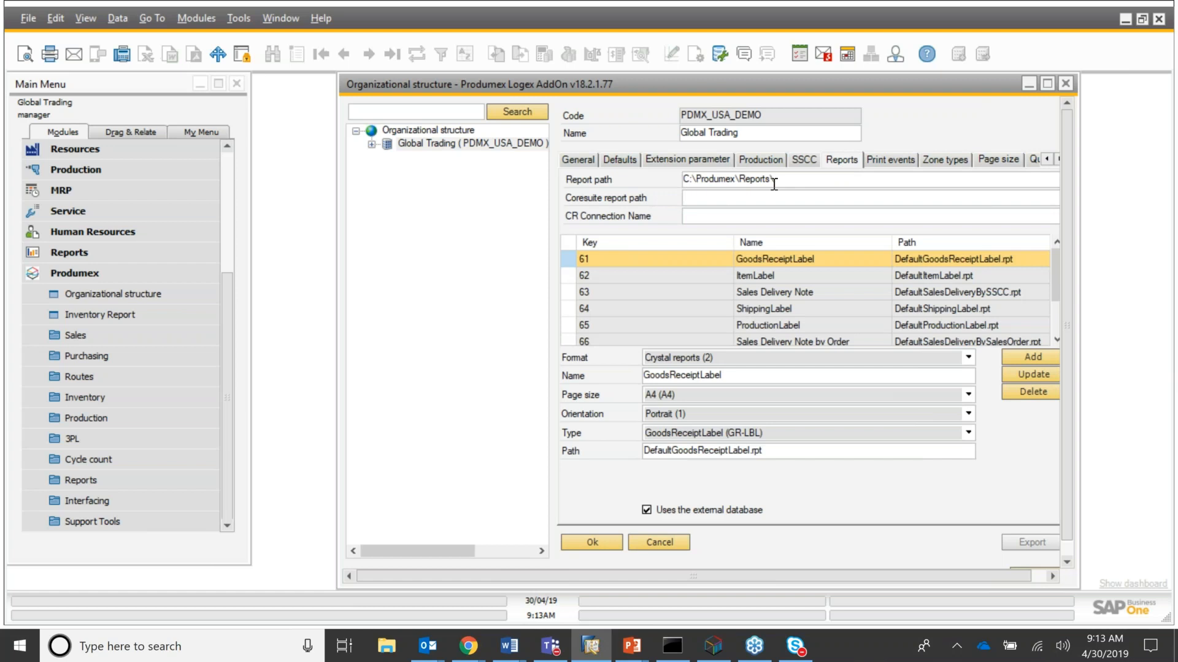
pyautogui.click(686, 278)
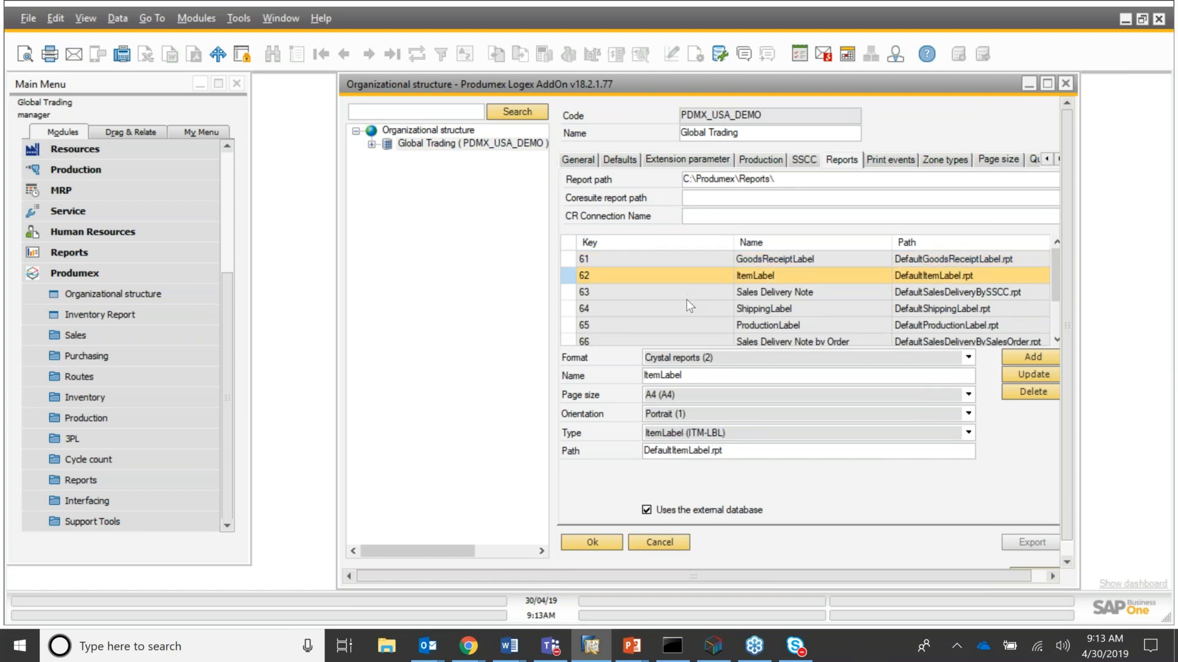
pyautogui.click(691, 296)
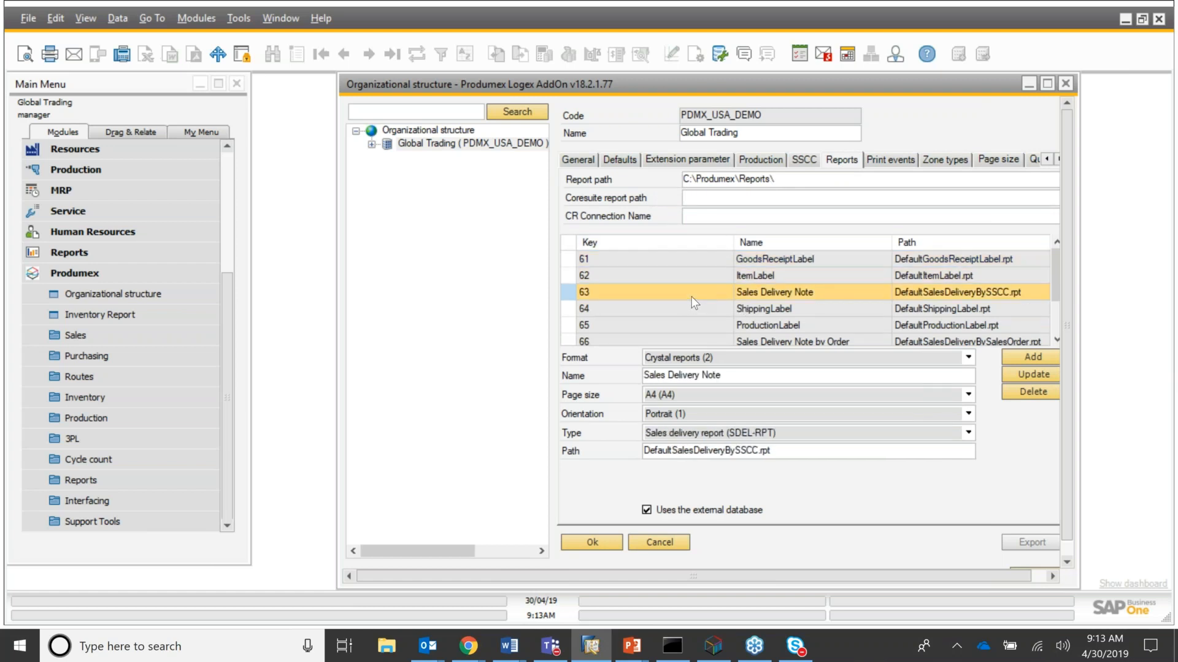
pyautogui.click(790, 306)
pyautogui.scroll(-2, 829, 299)
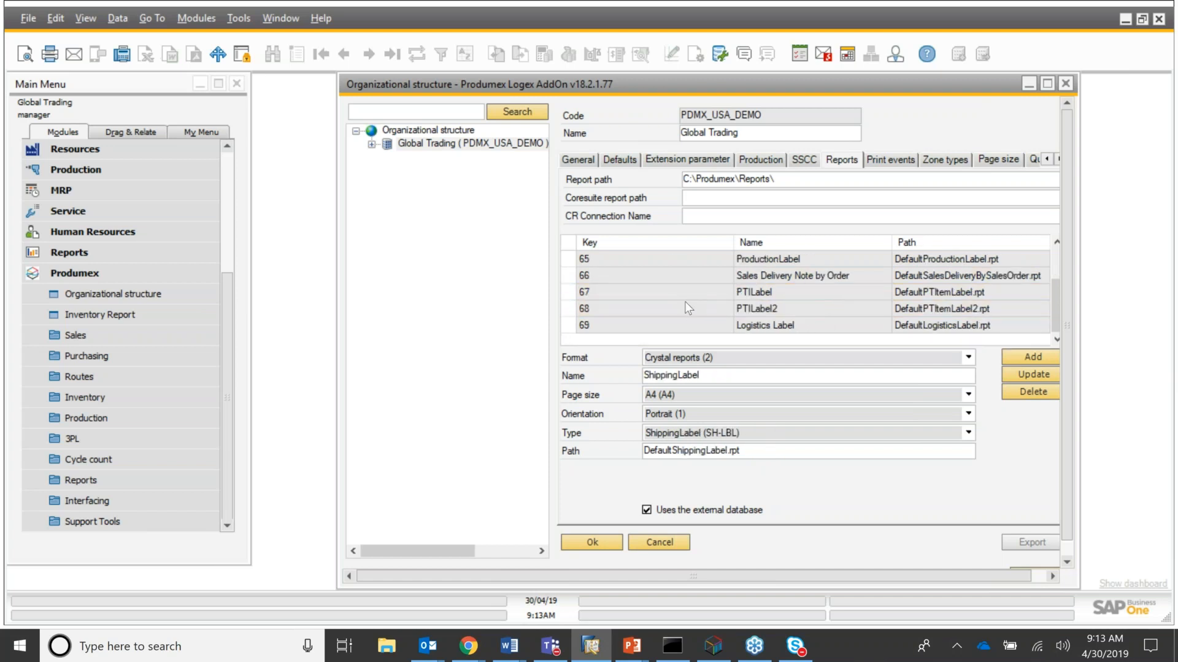
pyautogui.scroll(2, 680, 297)
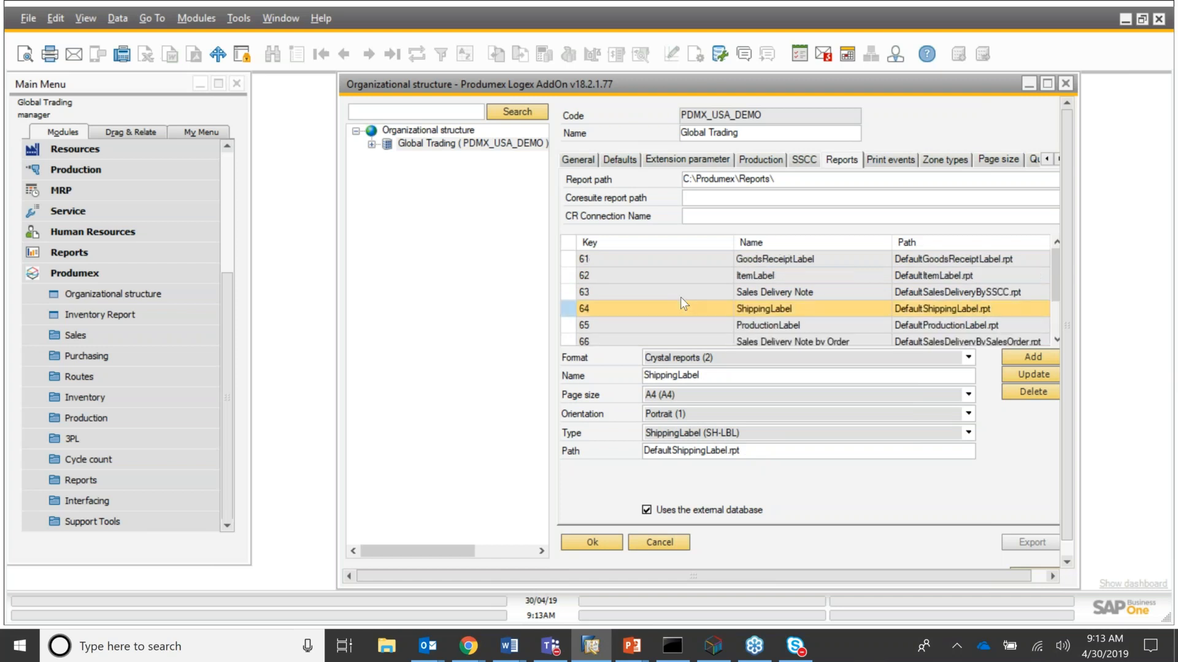
# Review the print event for created sales delivery notes and the Freezer and Refrigerator zone types
pyautogui.click(897, 161)
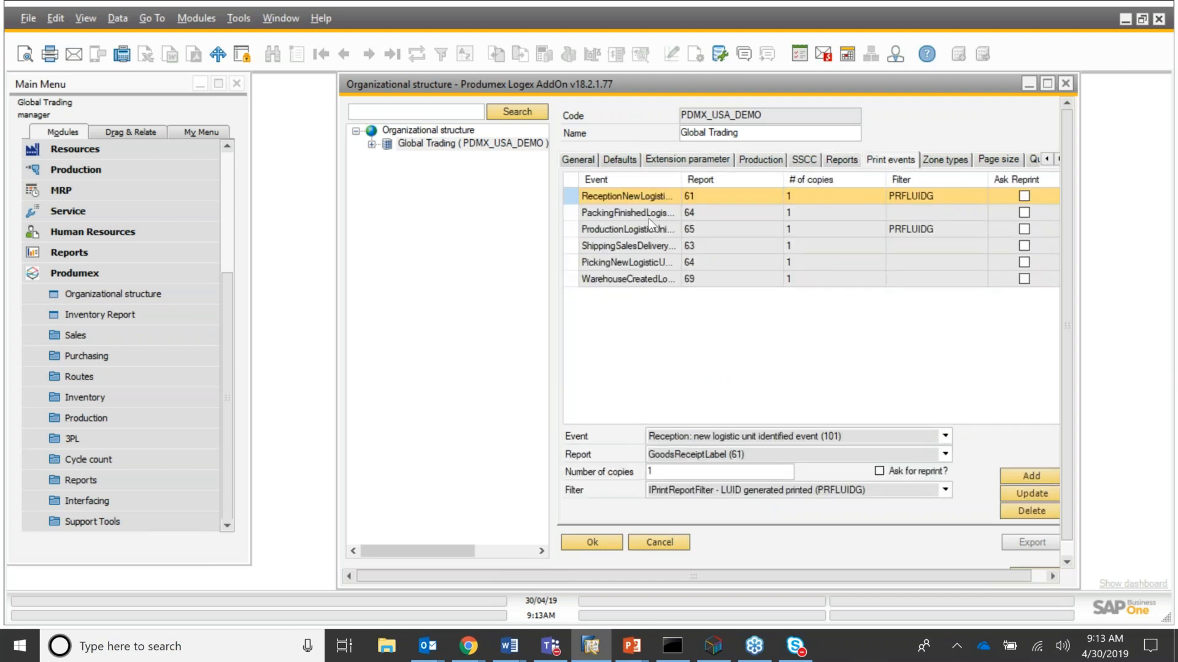
pyautogui.click(657, 248)
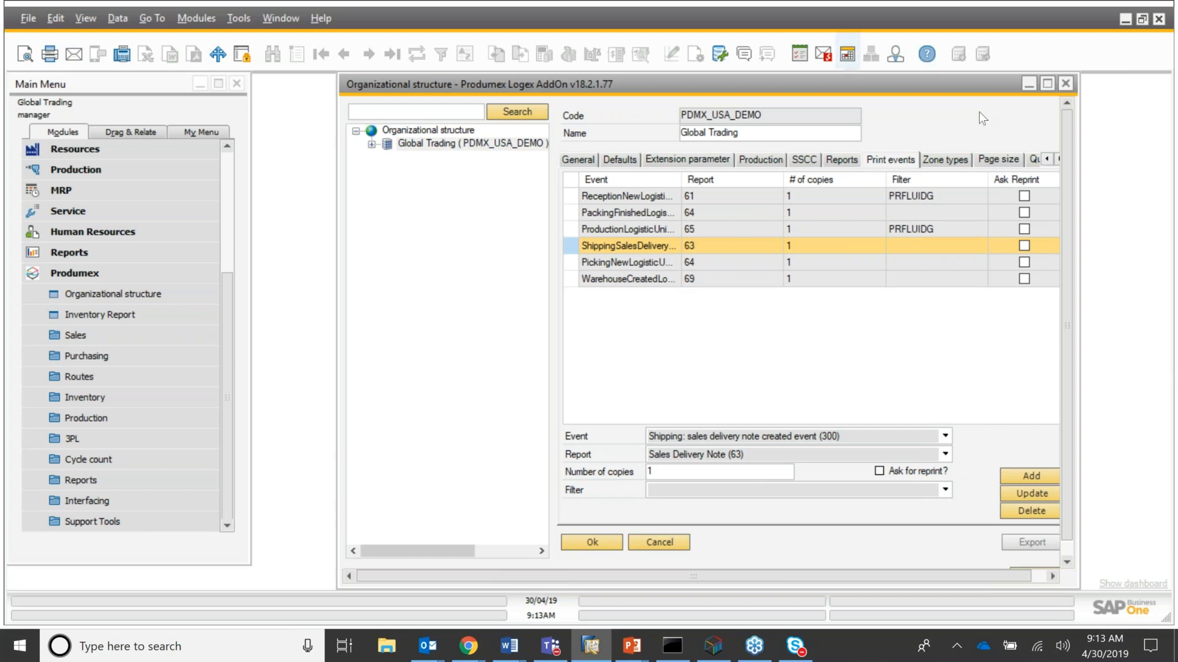
pyautogui.click(945, 161)
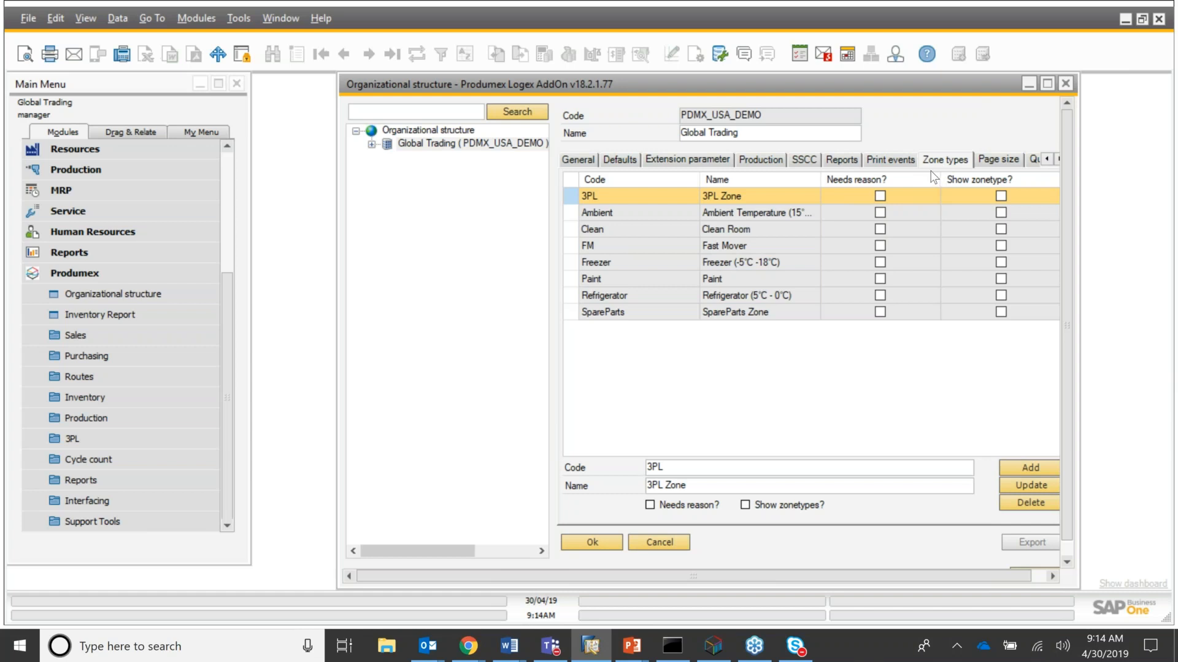
pyautogui.click(636, 267)
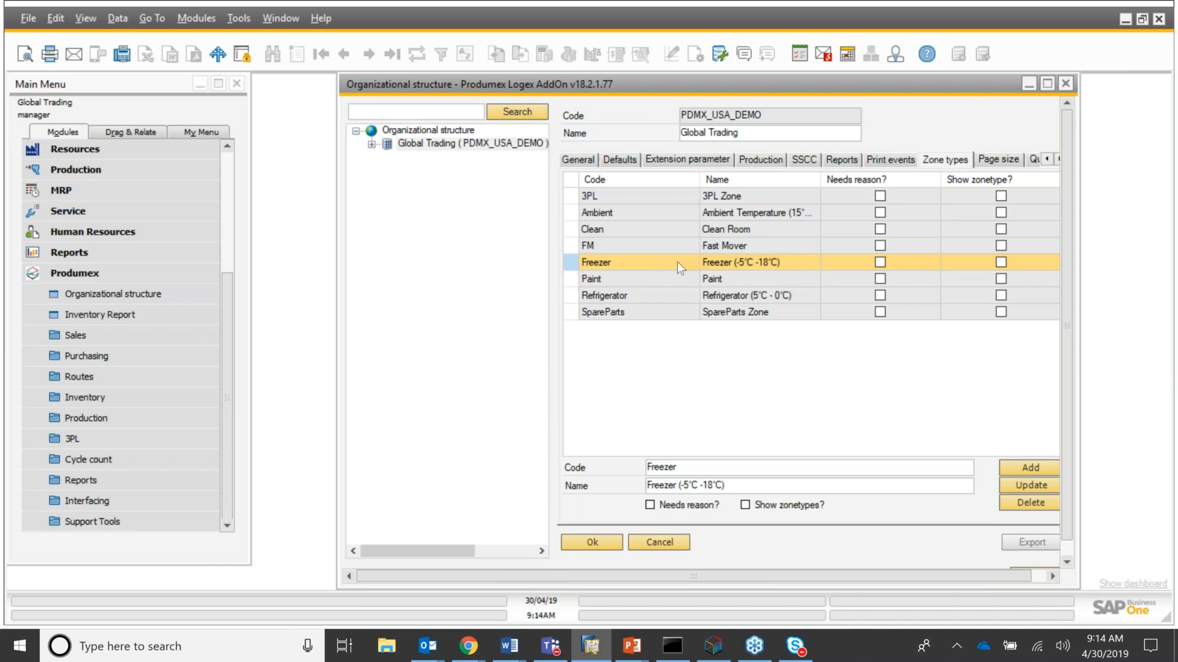
pyautogui.click(686, 295)
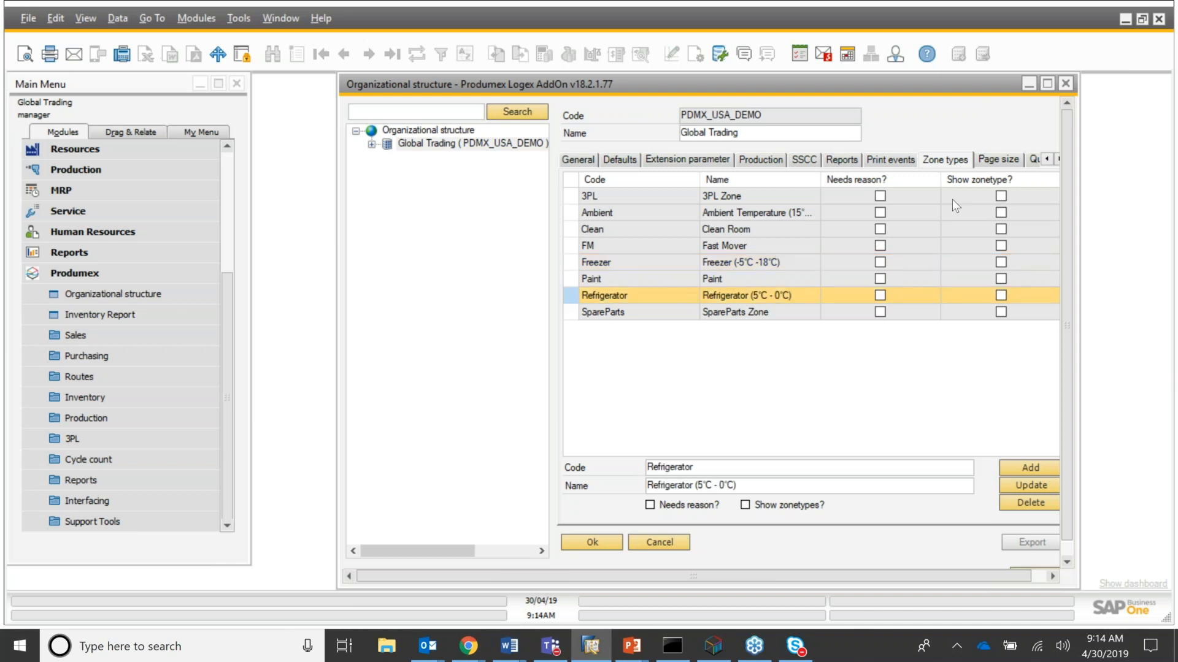
# Review the company's page sizes and its list of reason codes
pyautogui.click(997, 160)
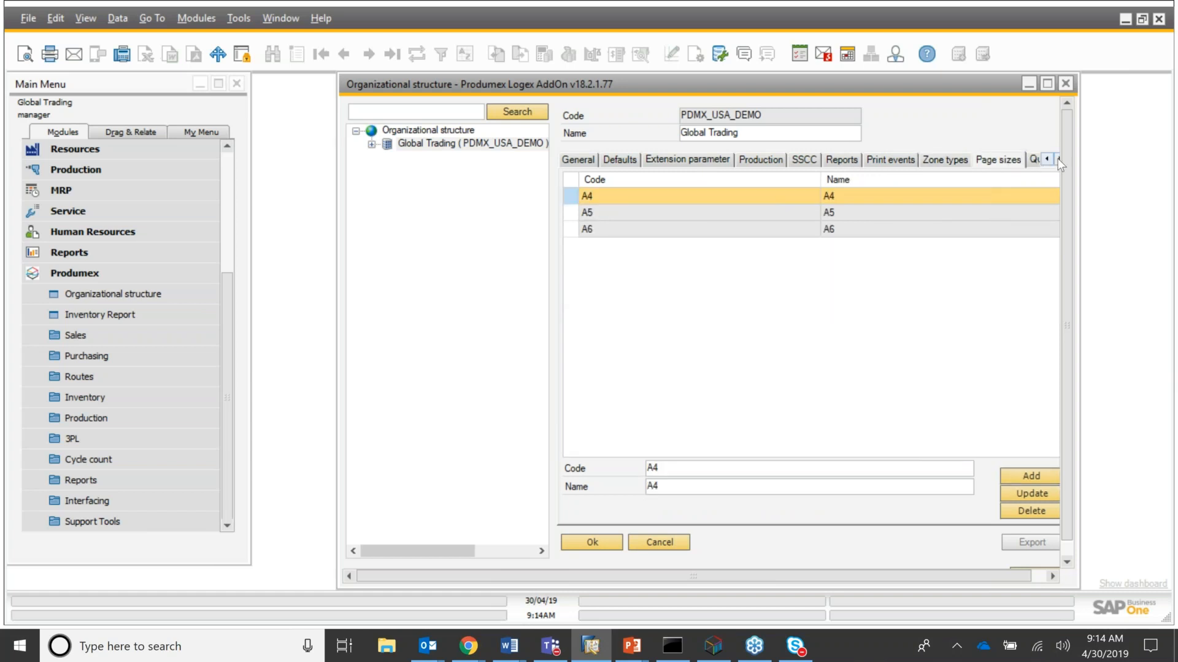
pyautogui.click(1058, 160)
pyautogui.click(1057, 159)
pyautogui.click(1057, 159)
pyautogui.click(1058, 159)
pyautogui.click(882, 159)
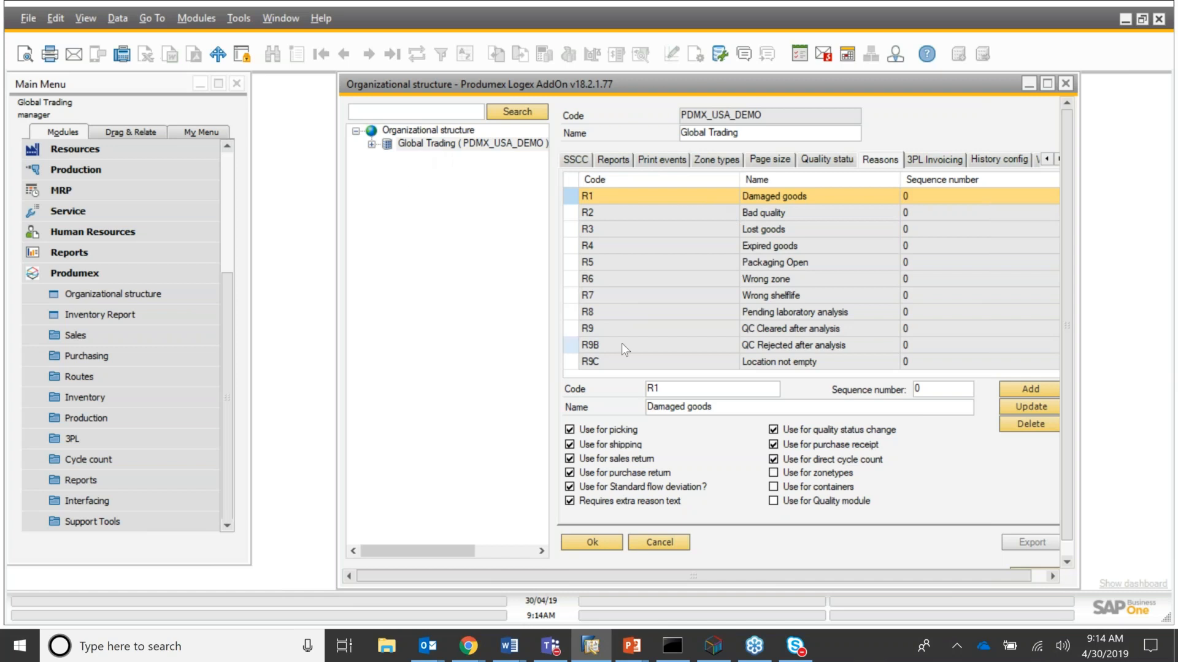
# List the warehouses under Global Trading and bring the company's General, Defaults and Extension parameter settings back within reach
pyautogui.click(371, 145)
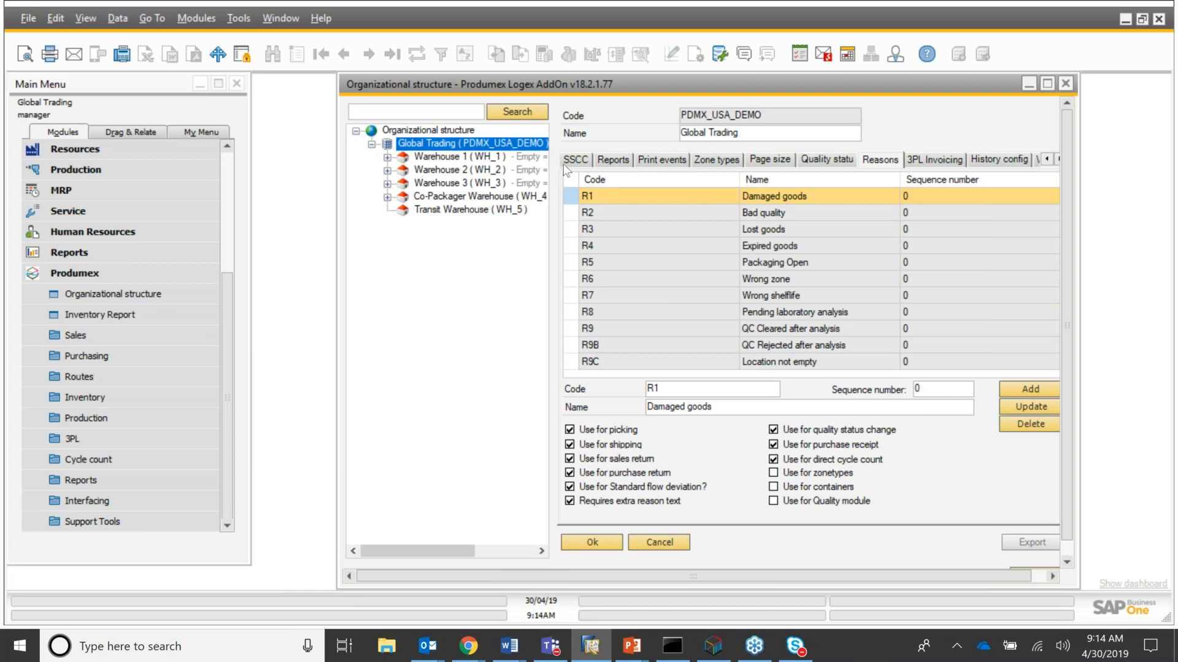
pyautogui.click(1046, 159)
pyautogui.click(1045, 159)
pyautogui.click(1046, 159)
pyautogui.click(1046, 159)
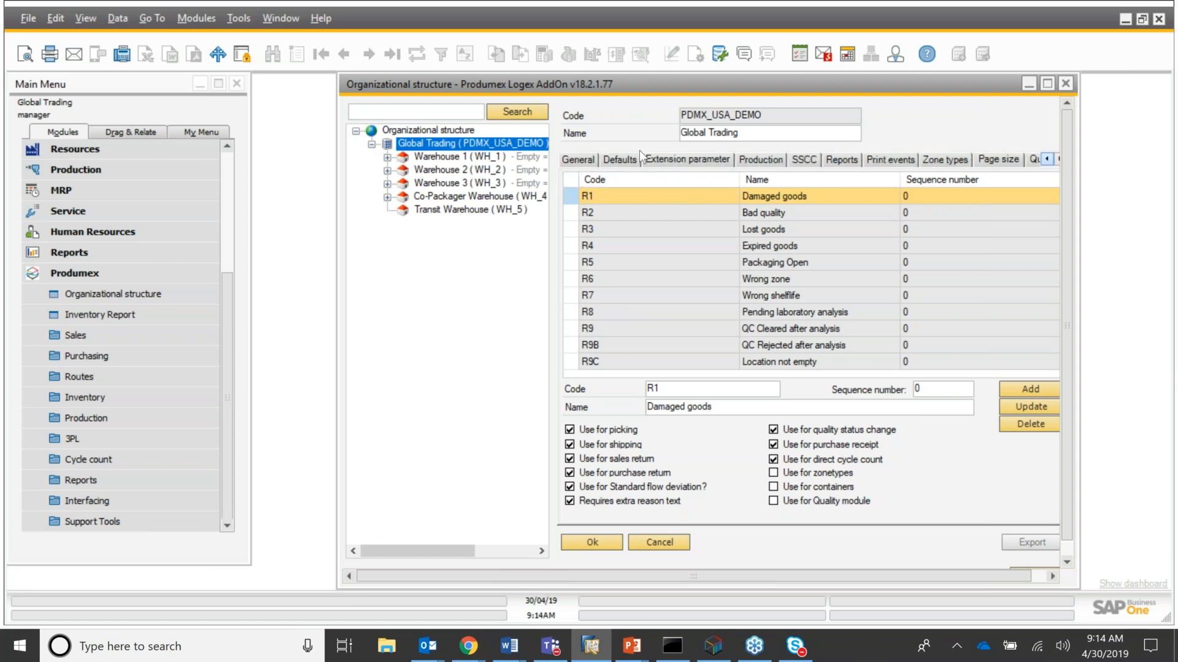
# Expand Warehouse 1 to review its printers, scanners and zones, staying on the company record without discarding its data
pyautogui.click(387, 157)
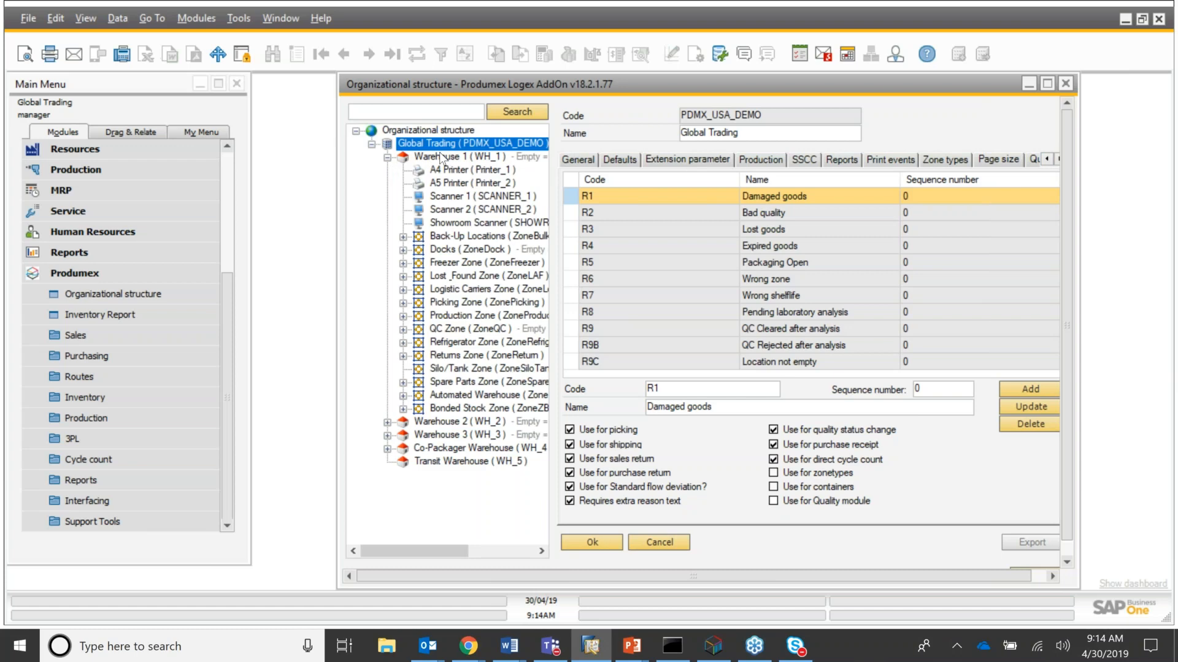
pyautogui.click(466, 182)
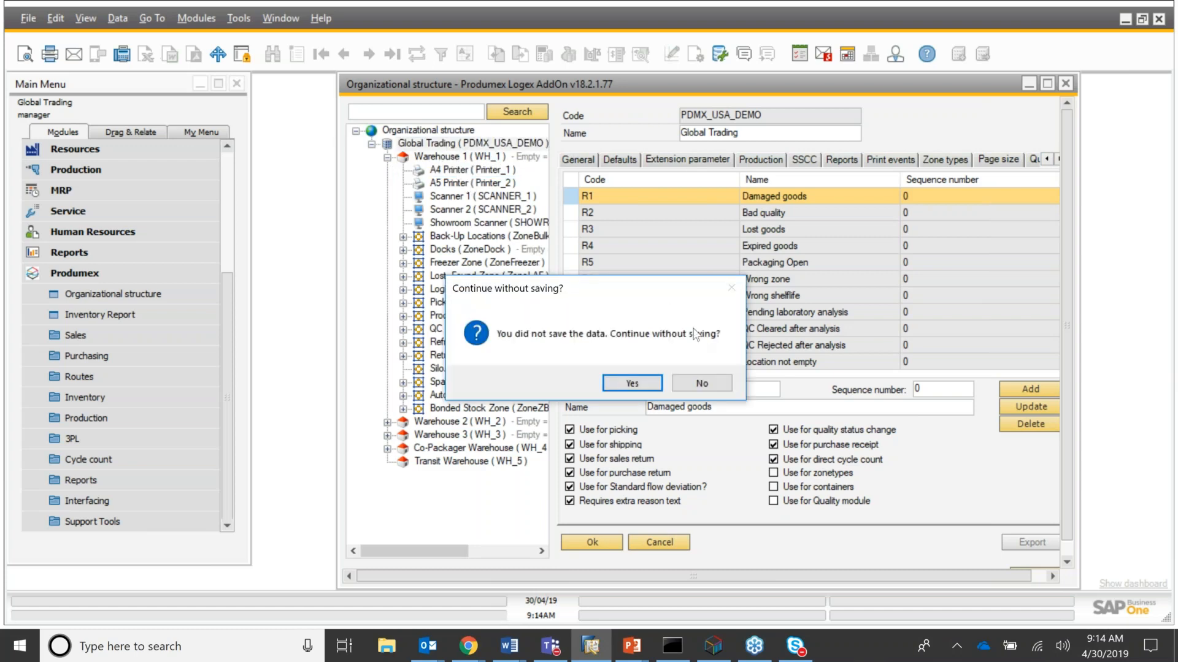
pyautogui.click(699, 385)
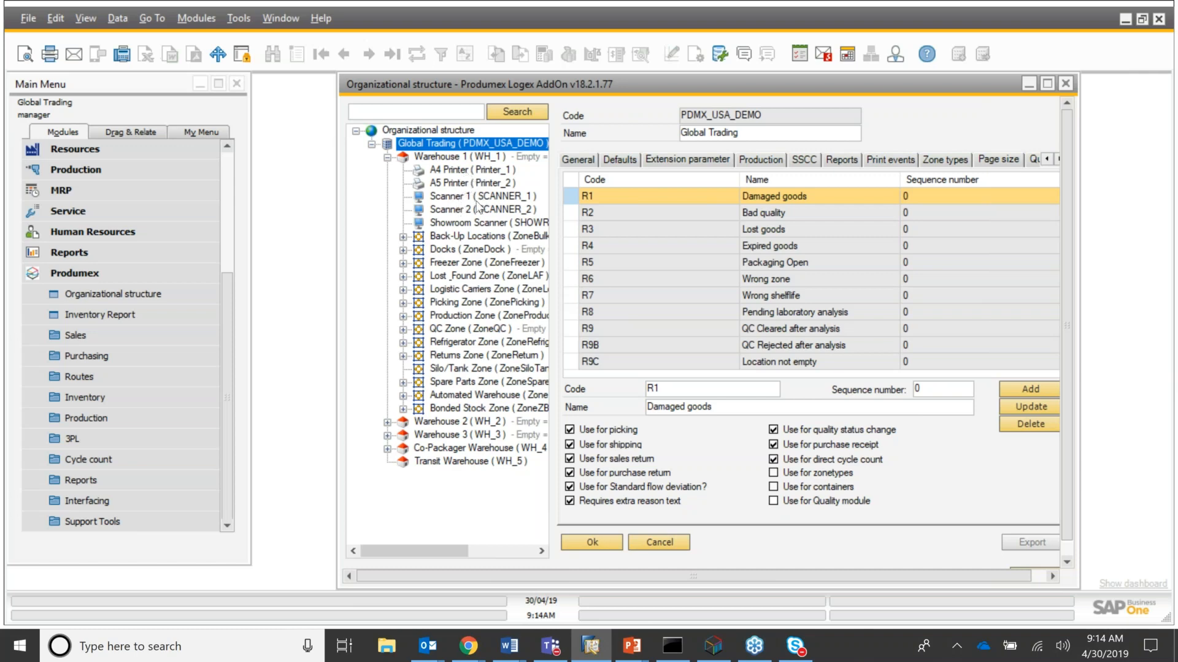
pyautogui.click(468, 202)
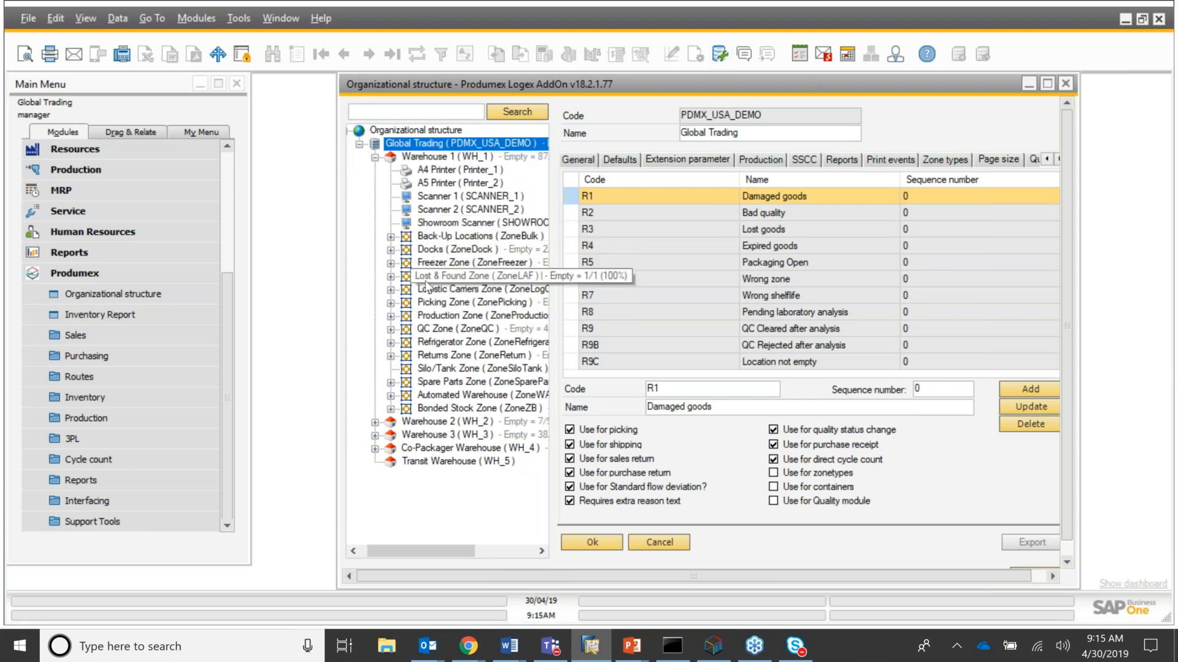
# Expand Back-Up Locations and Put-Away Zone 1 to list the bins, and leave the company record without saving
pyautogui.click(390, 237)
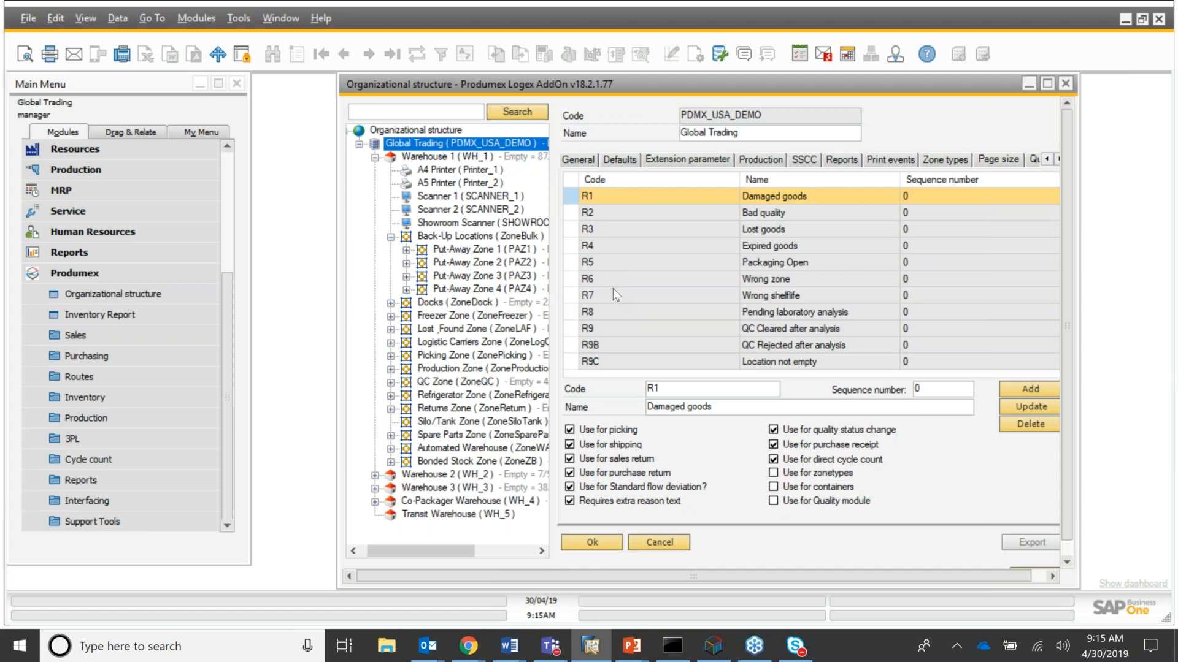
pyautogui.click(406, 249)
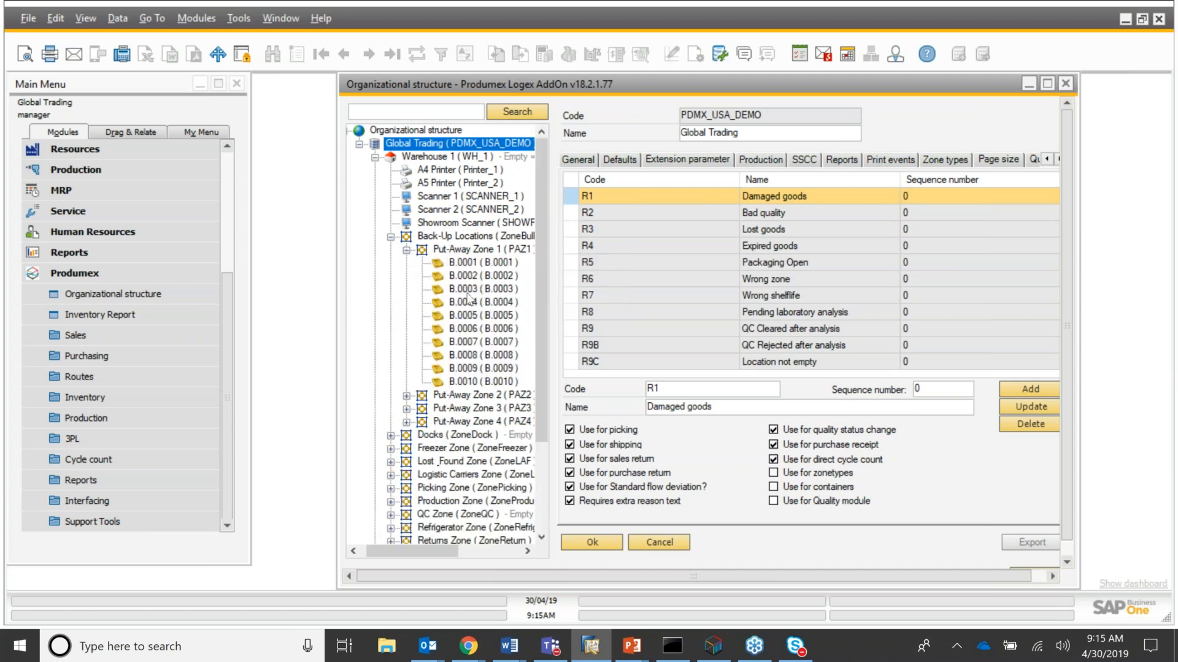
pyautogui.click(469, 301)
pyautogui.click(644, 385)
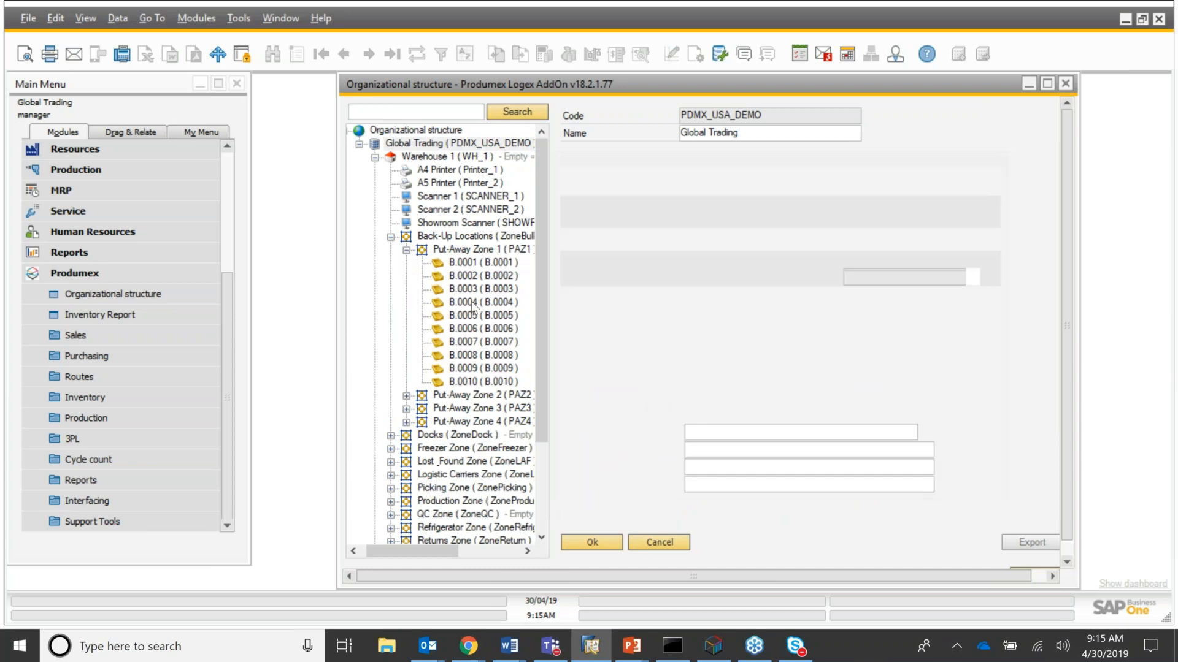
# Examine the general settings of bins B.0002 and B.0001, including B.0001's cycle count and put-away settings
pyautogui.click(470, 276)
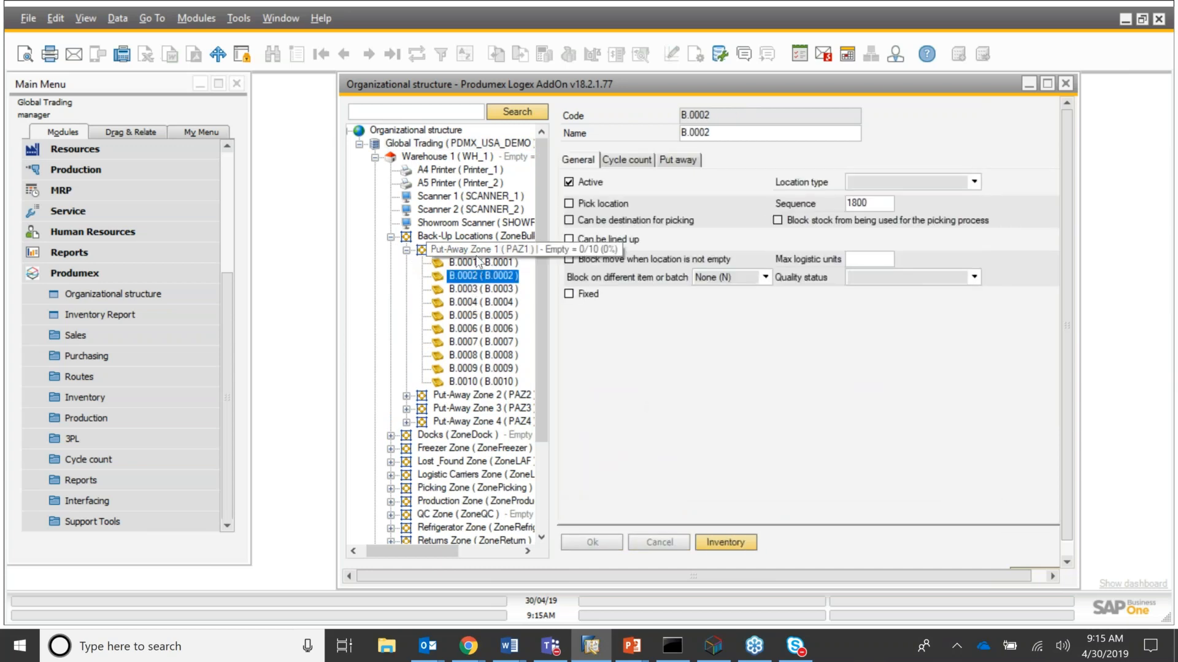
pyautogui.click(477, 255)
pyautogui.click(474, 268)
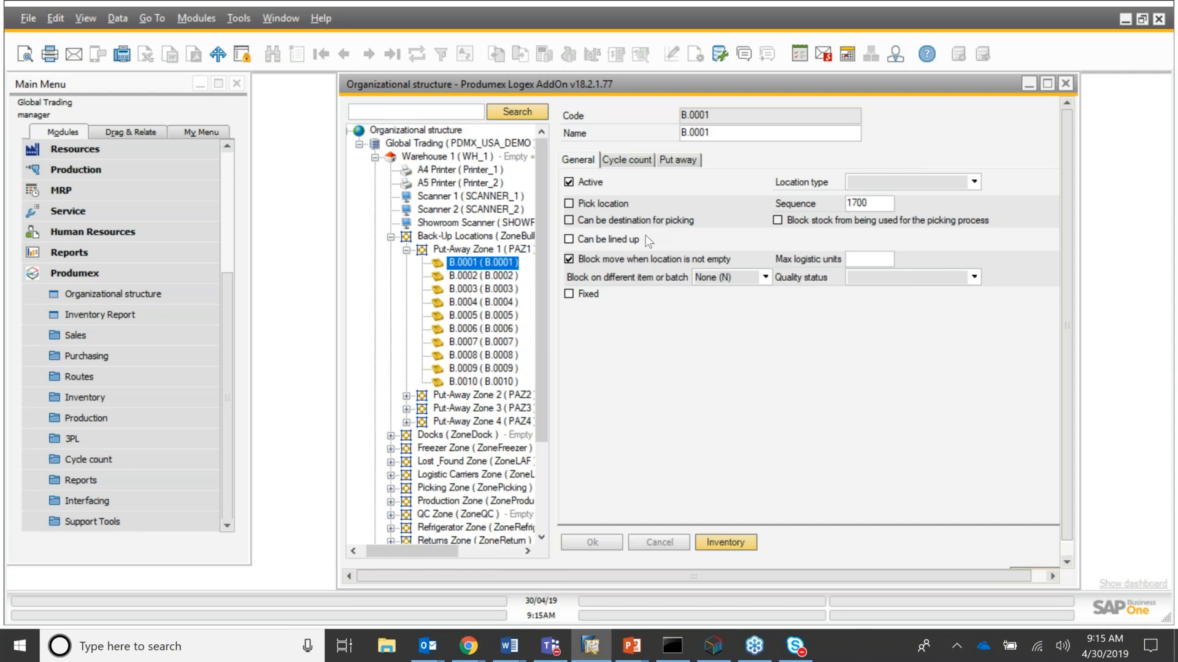
pyautogui.click(640, 163)
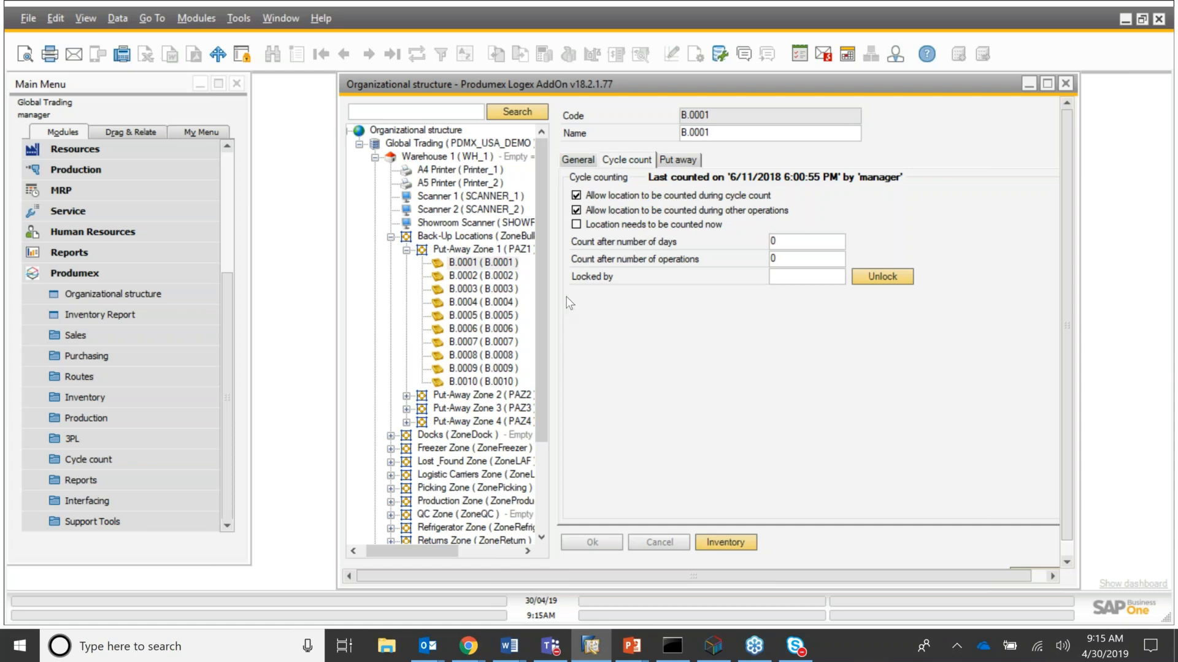
pyautogui.click(679, 163)
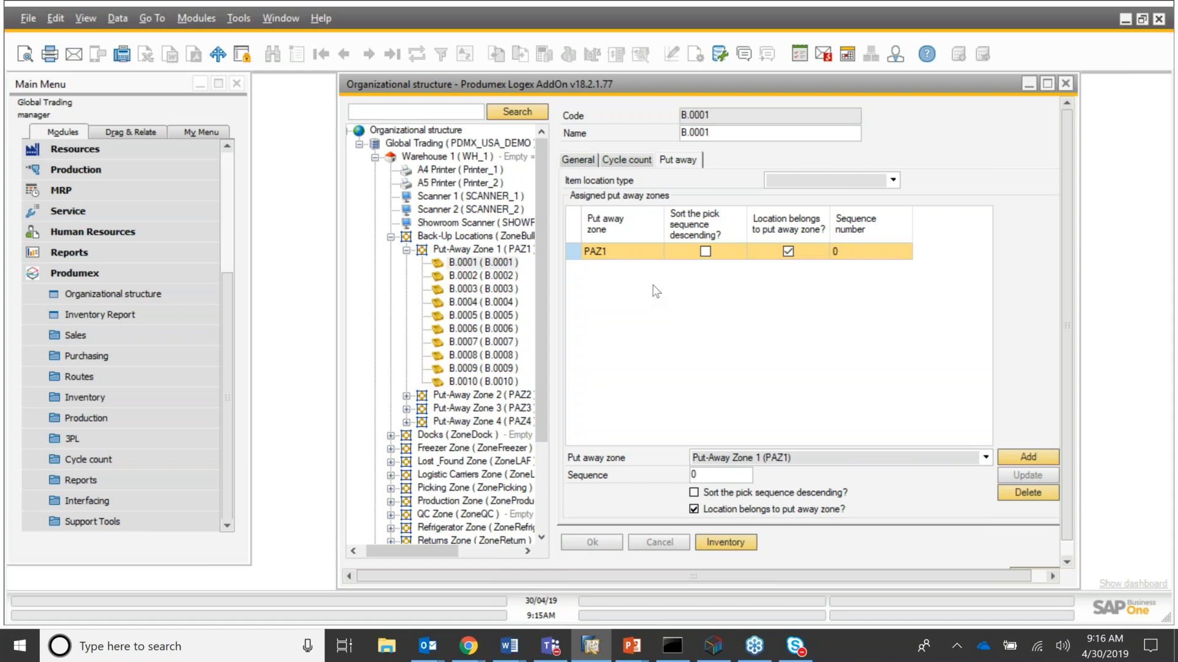
# List the bins of Put-Away Zone 2 and consult the Organizational Structure slide in the presentation before returning to SAP Business One
pyautogui.click(406, 395)
pyautogui.moveTo(542, 292); pyautogui.dragTo(543, 387)
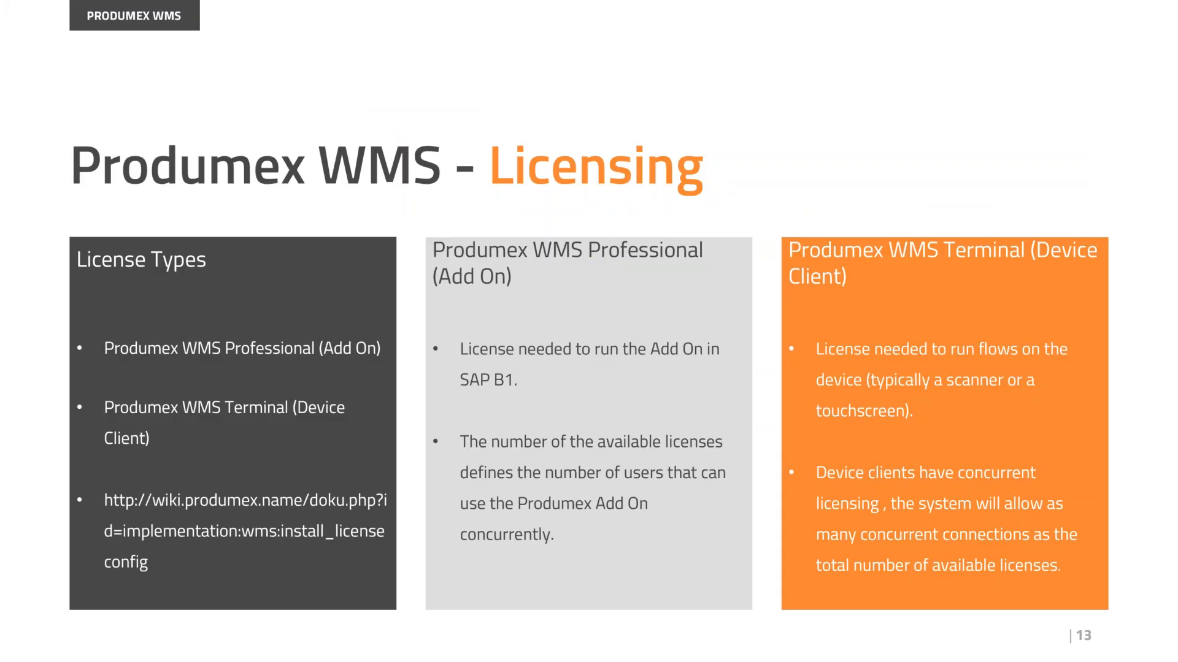
pyautogui.press('Left')
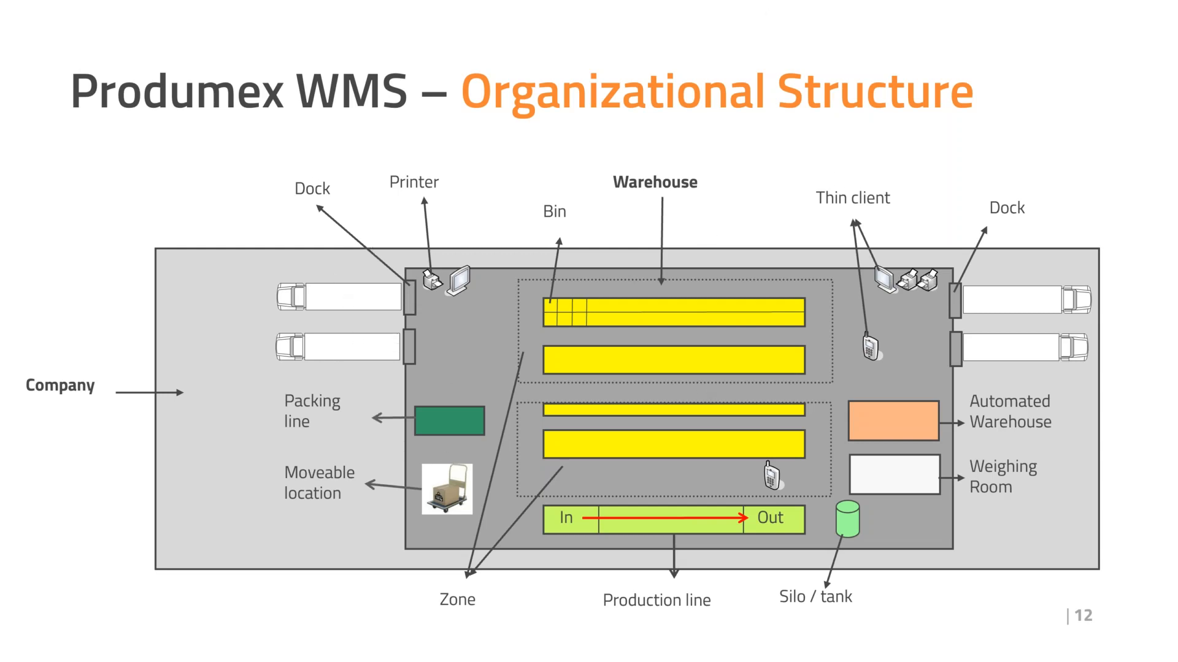
pyautogui.hotkey('alt', 'Tab')
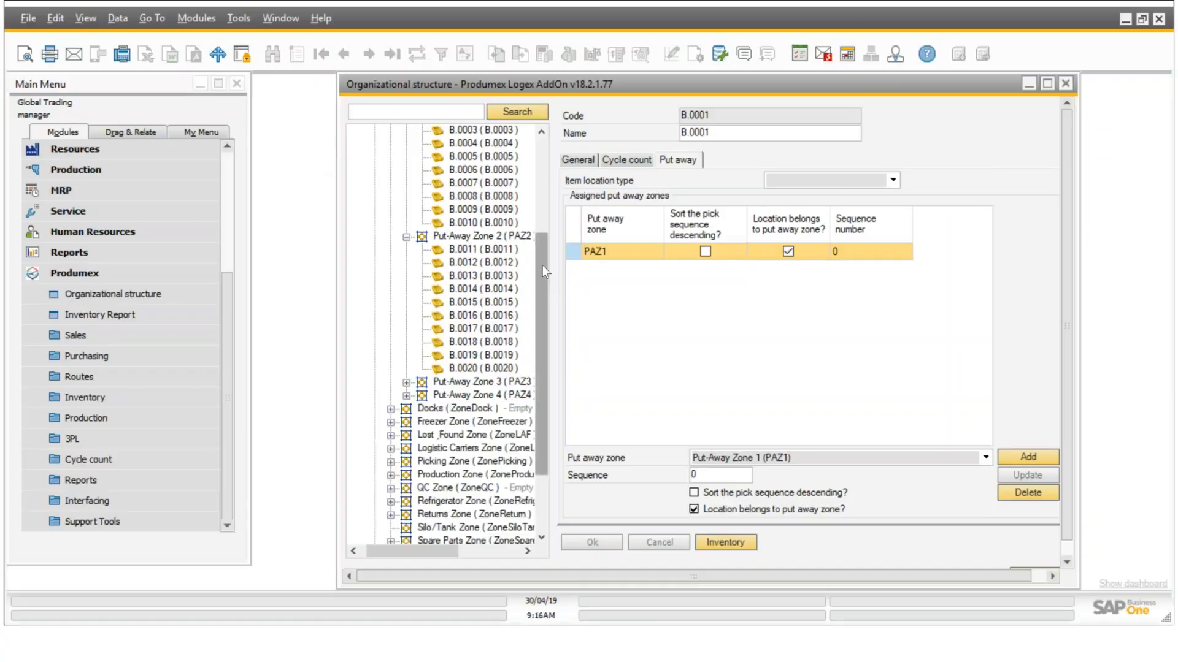
# Compare the fixed-item and replenishment settings of bin R.0001 in the Refrigerator Zone with the settings of bin B.0017
pyautogui.moveTo(541, 281); pyautogui.dragTo(541, 326)
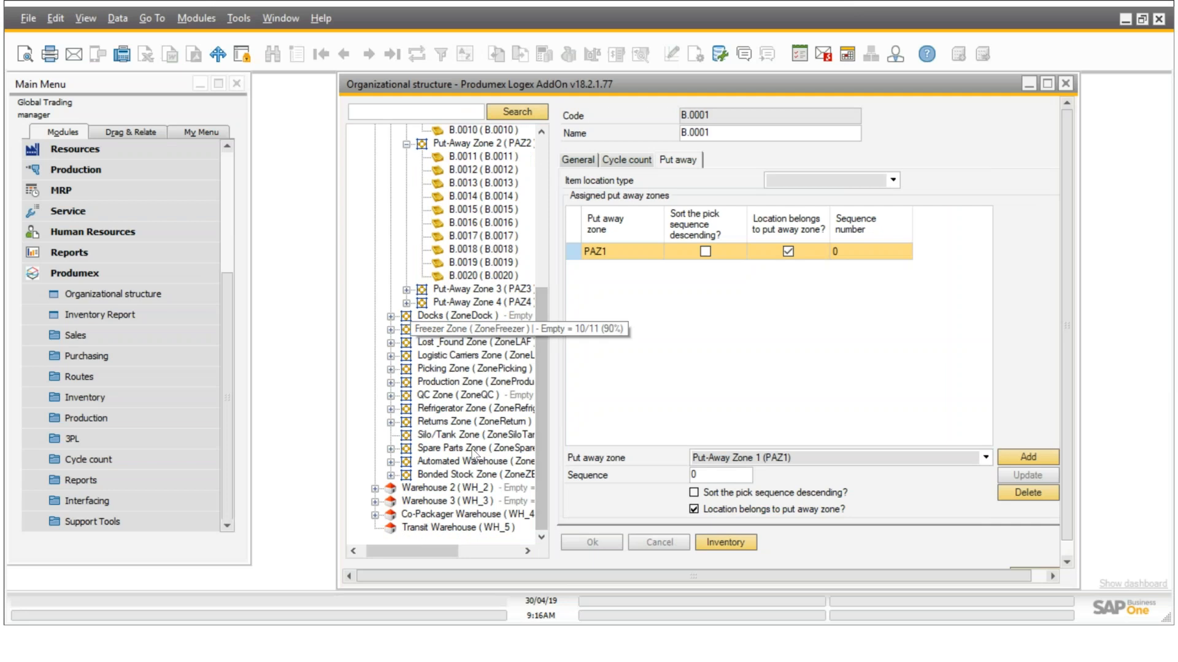
pyautogui.click(391, 409)
pyautogui.click(447, 399)
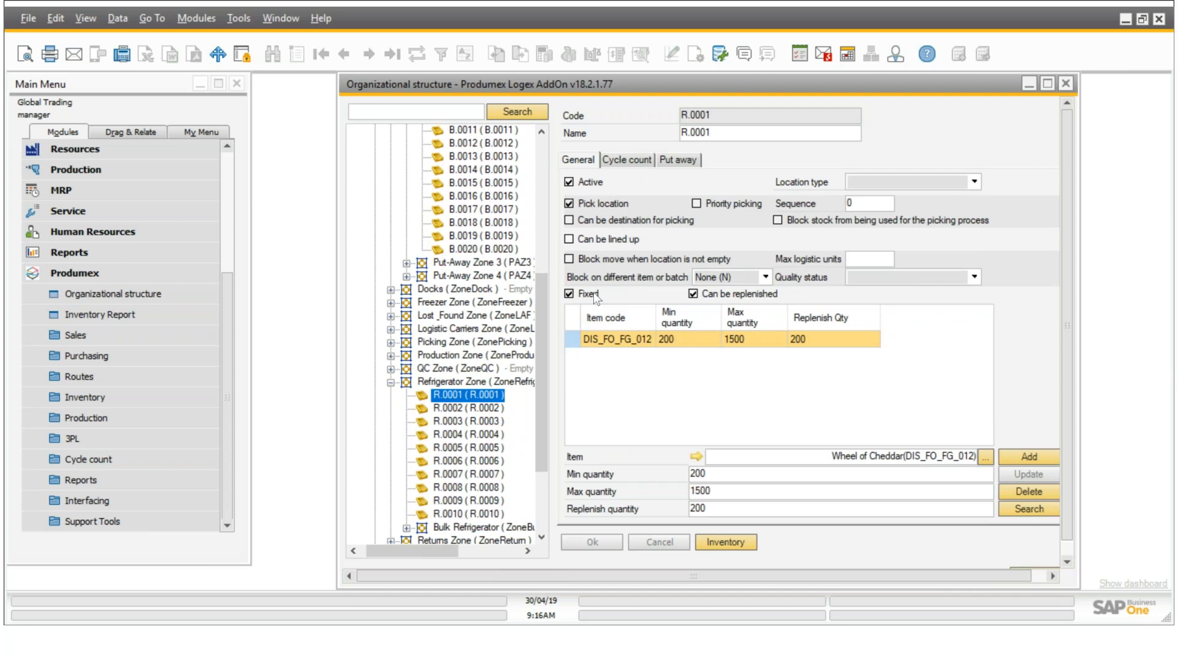
pyautogui.click(478, 209)
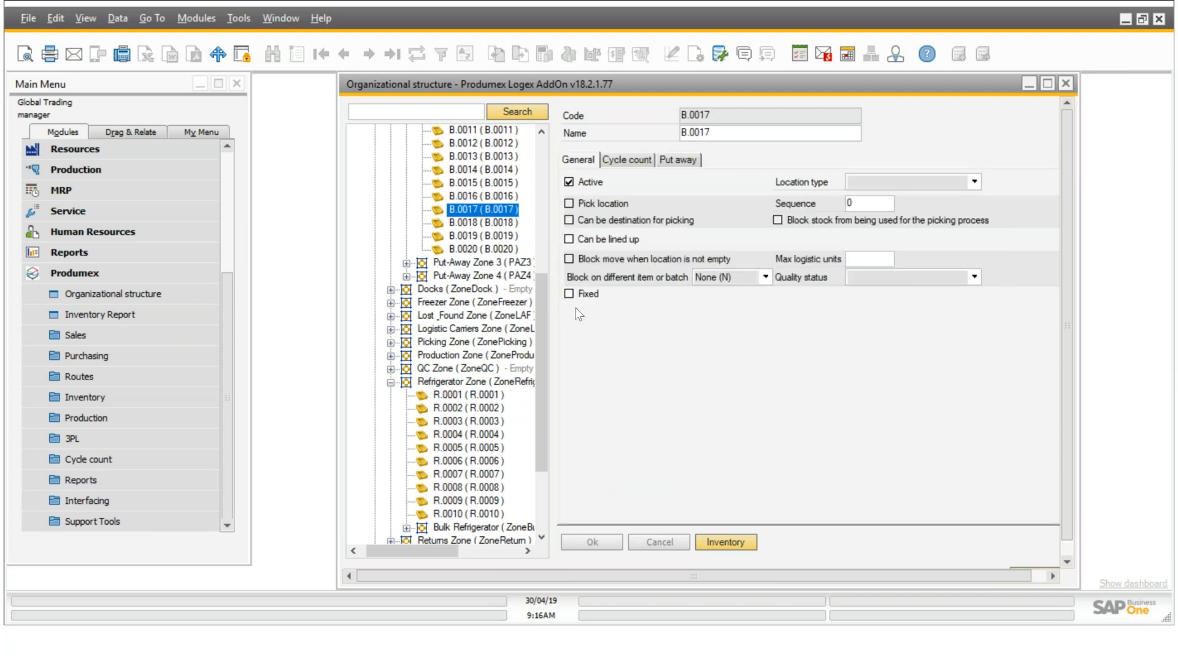
pyautogui.click(441, 395)
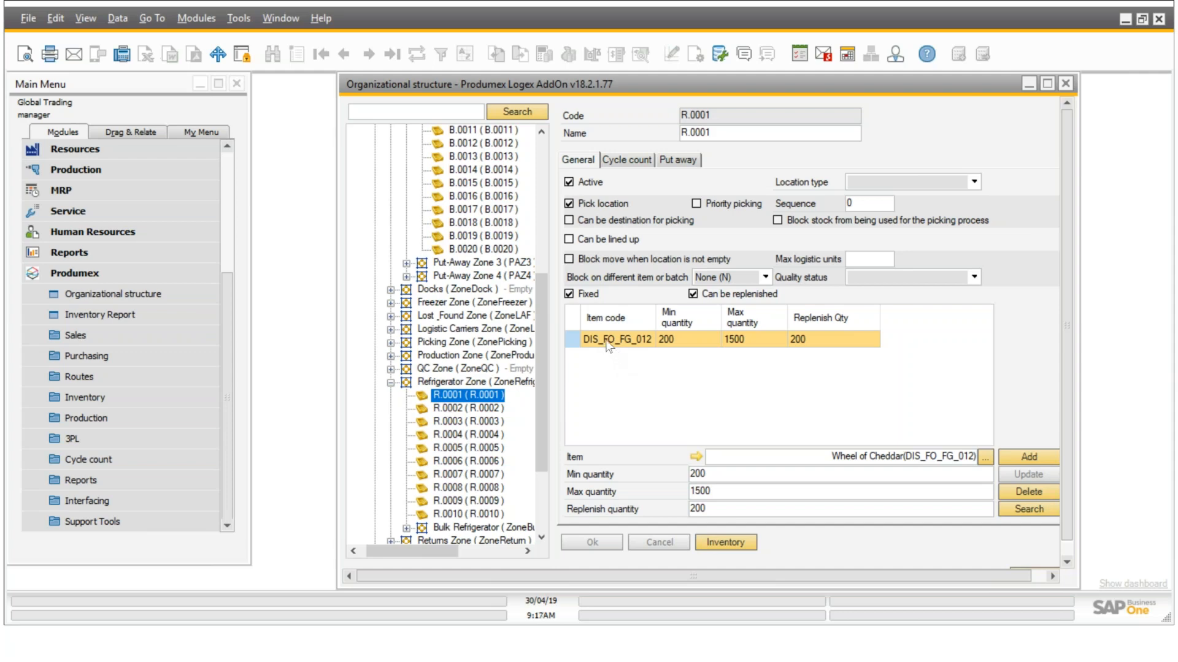
# Review the settings of refrigerator bins R.0004 and R.0003, R.0004's cycle count settings, and the Freezer Zone's zone type
pyautogui.click(478, 435)
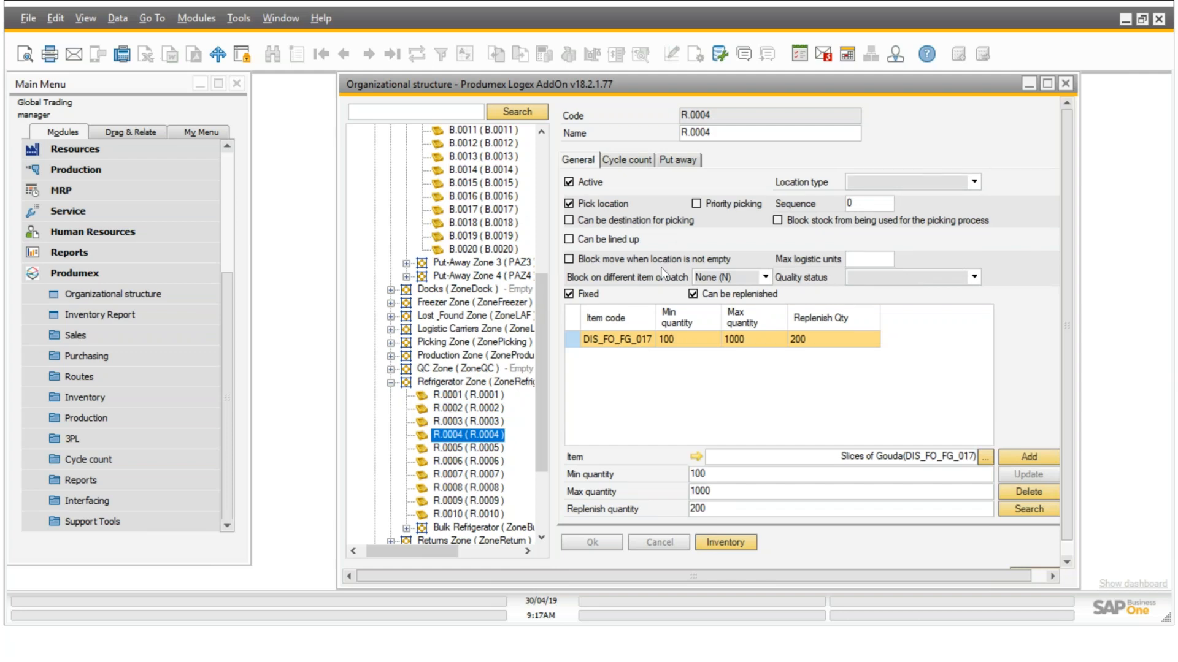
pyautogui.click(649, 160)
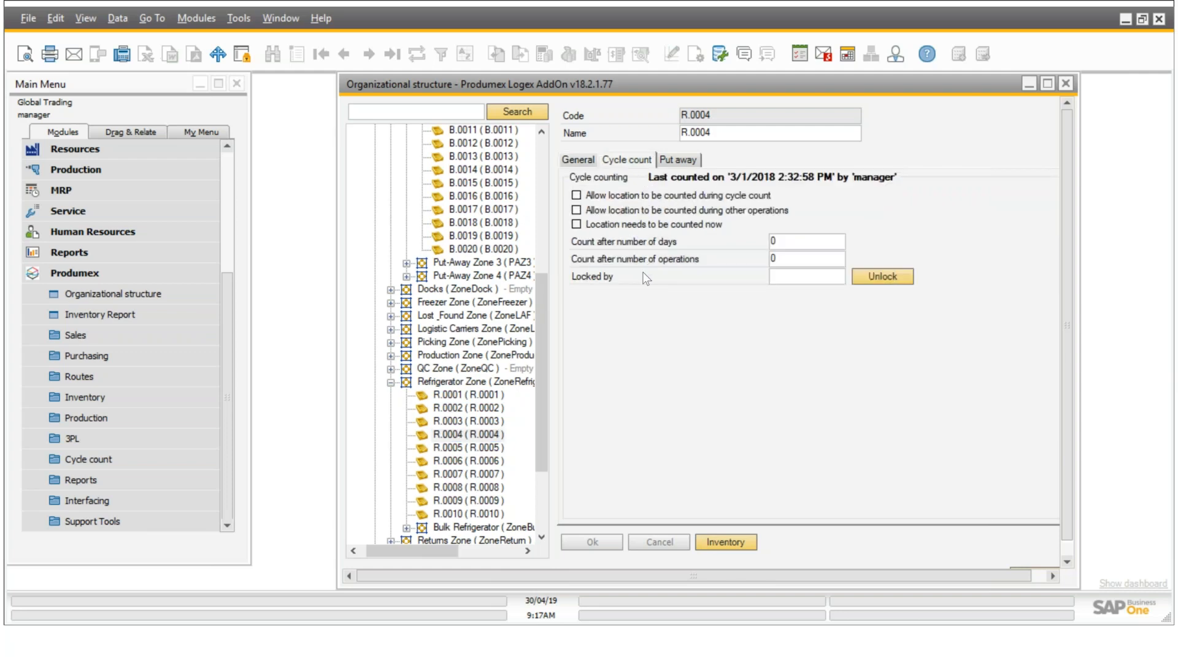
pyautogui.click(454, 304)
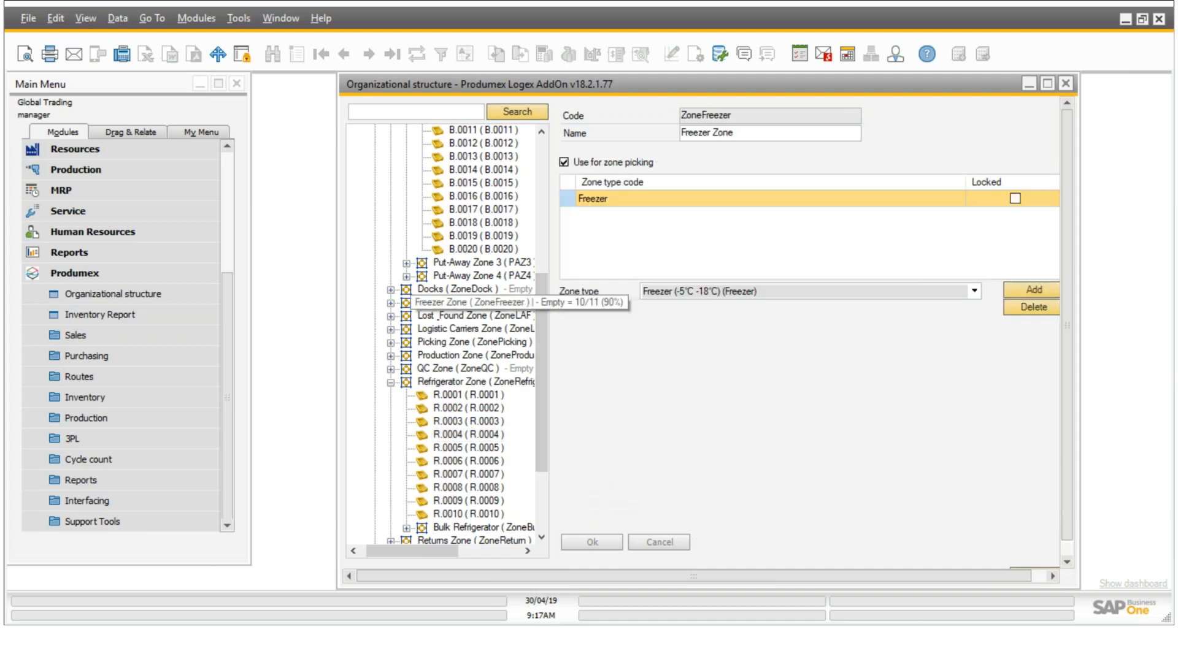
pyautogui.click(456, 423)
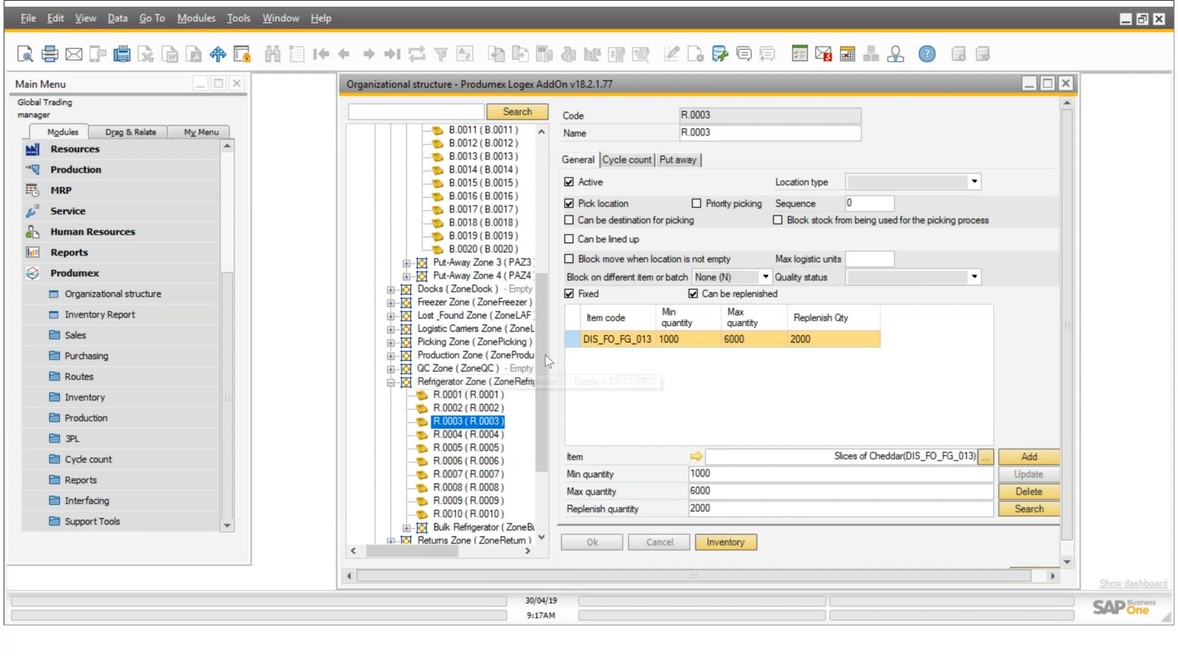
# Collapse Warehouse 1 and review the warehouse-level settings of Warehouse 1 and the Transit Warehouse
pyautogui.moveTo(544, 367); pyautogui.dragTo(542, 230)
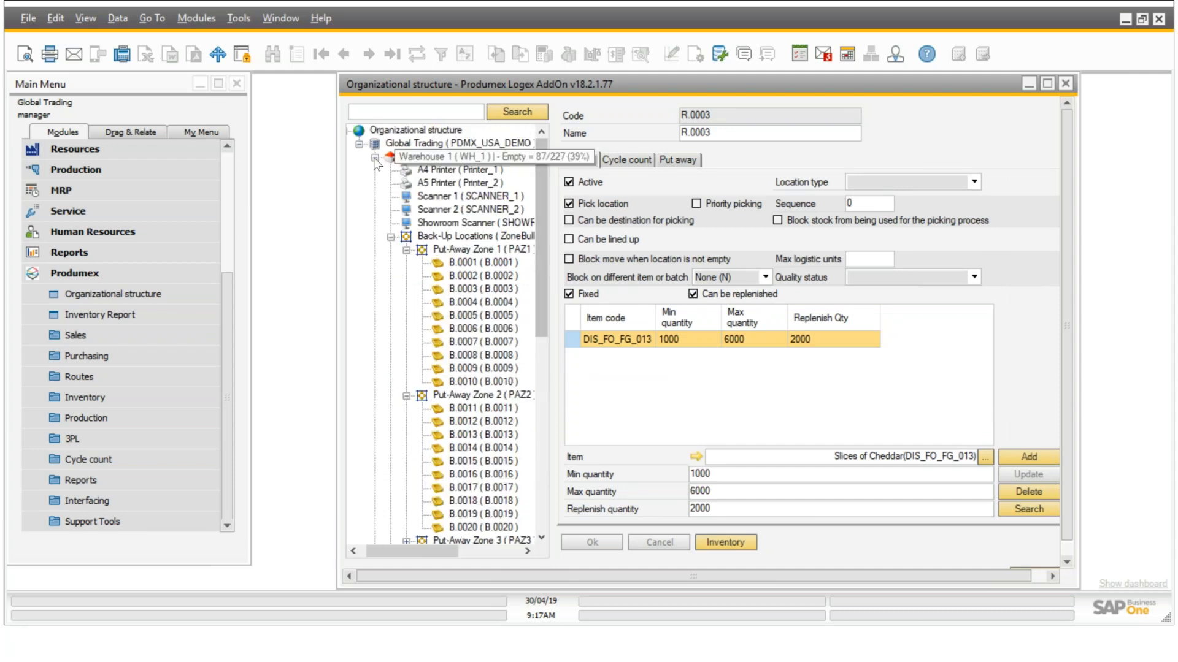
pyautogui.click(374, 159)
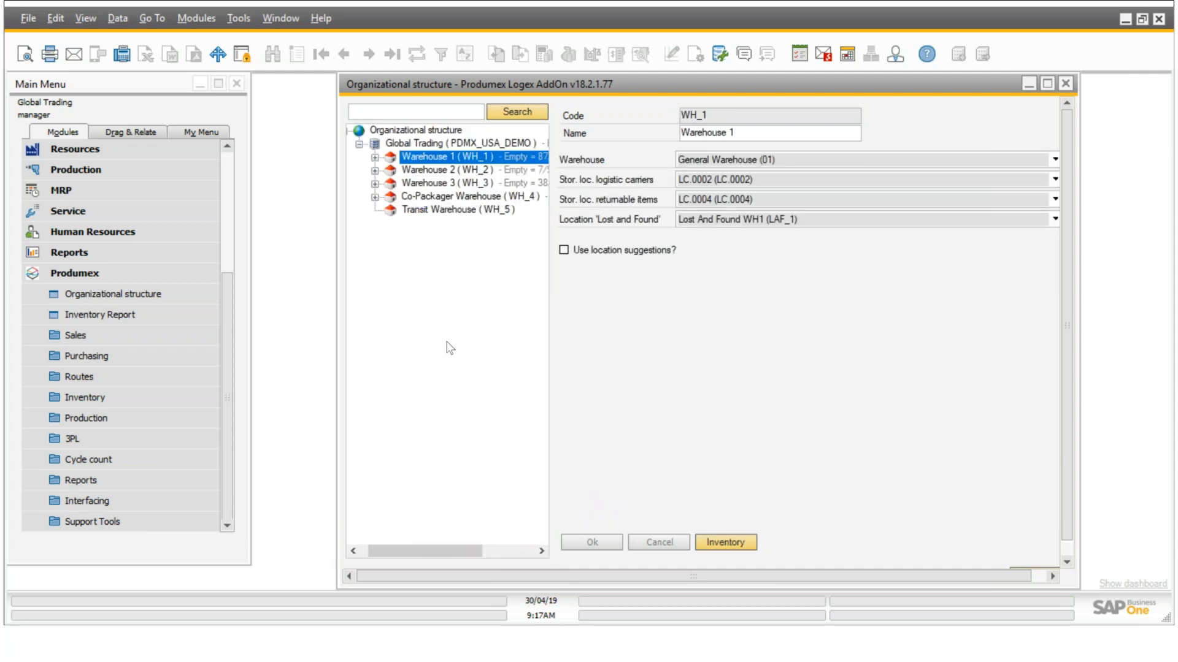
pyautogui.click(417, 212)
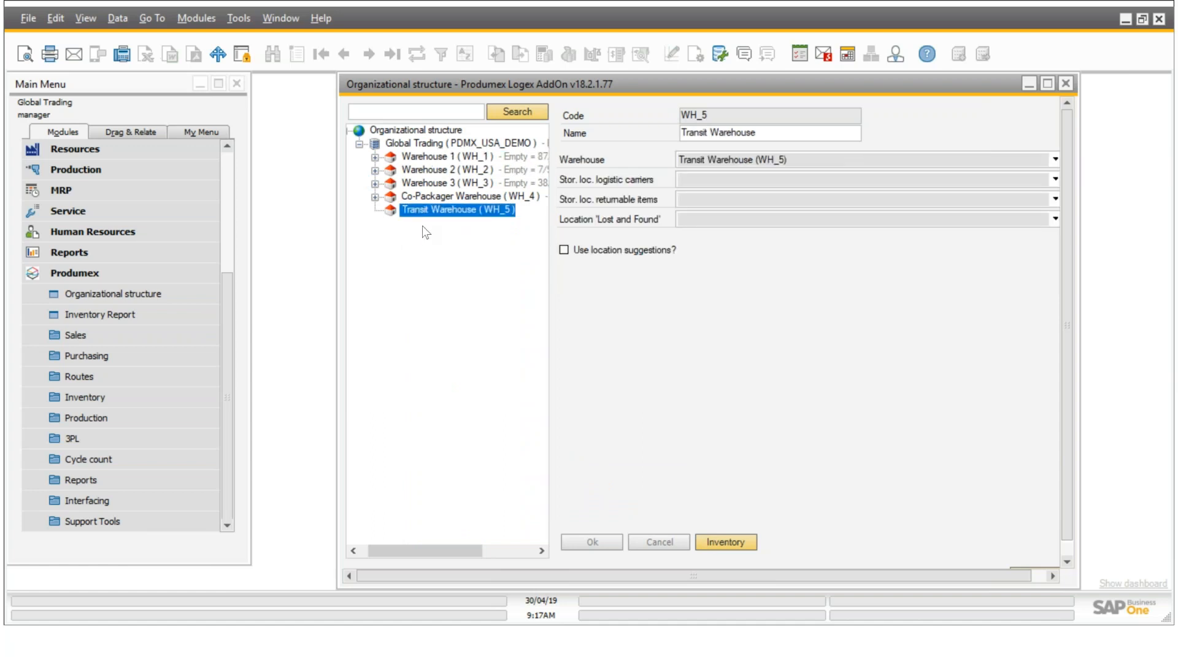
# Review Warehouse 3's settings, devices and zones, including bin LC Storage 3 in Logistic Carriers Zone 3, and return to the structure's root
pyautogui.click(426, 182)
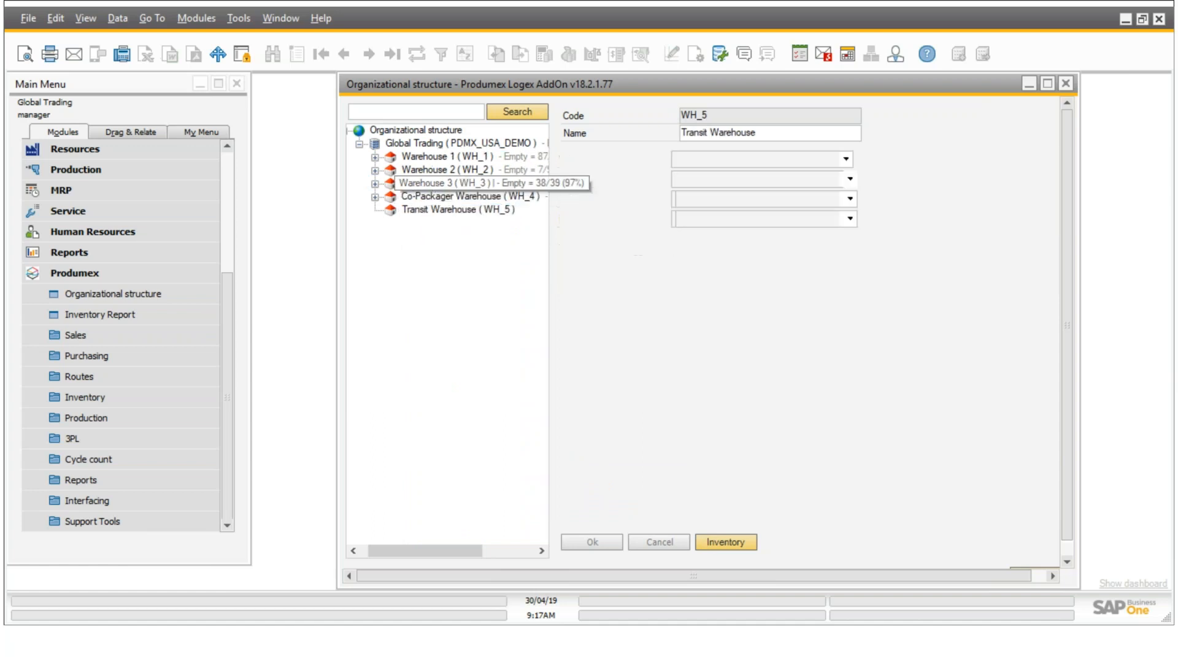
pyautogui.click(375, 184)
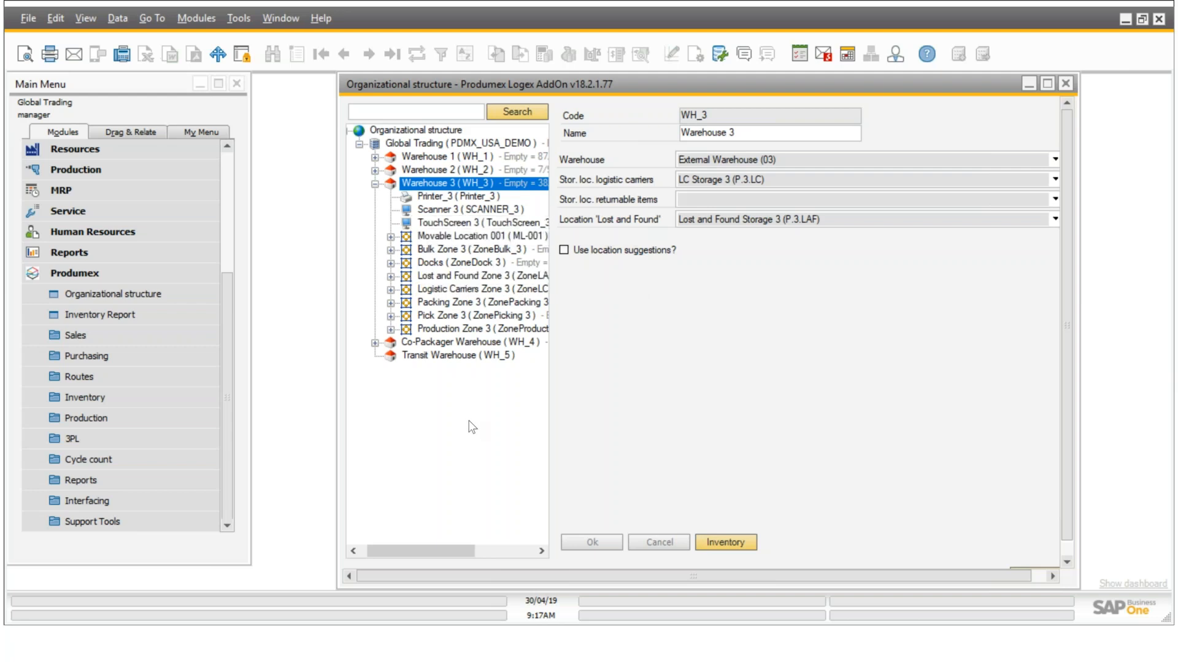
pyautogui.click(391, 290)
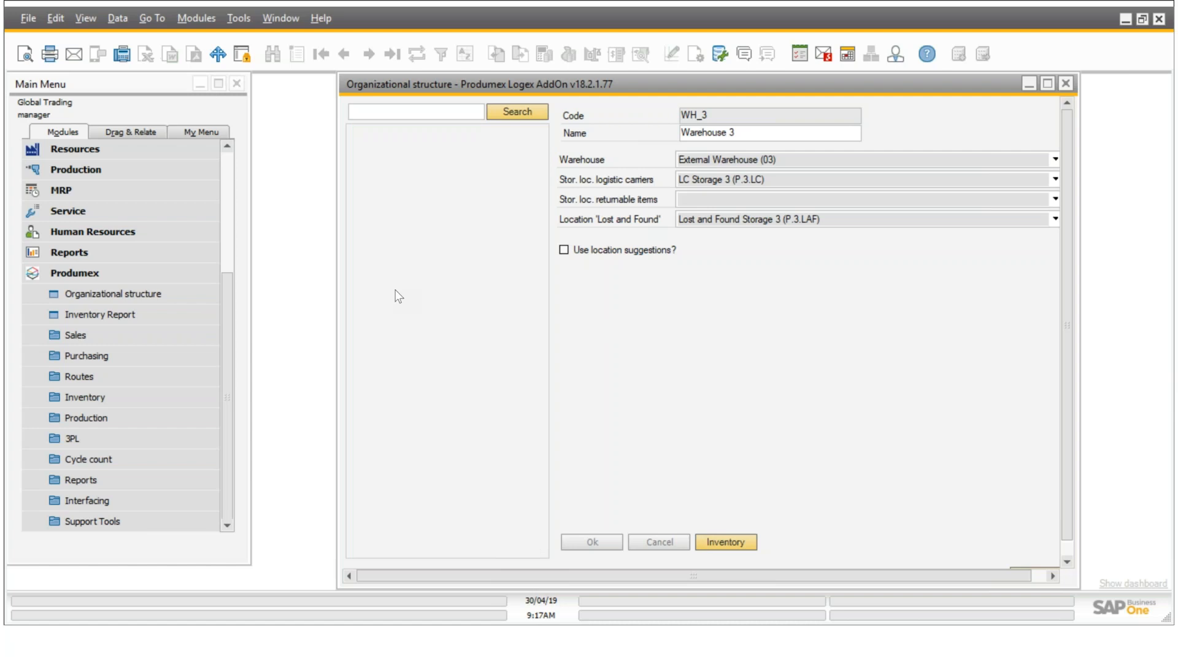
pyautogui.click(436, 305)
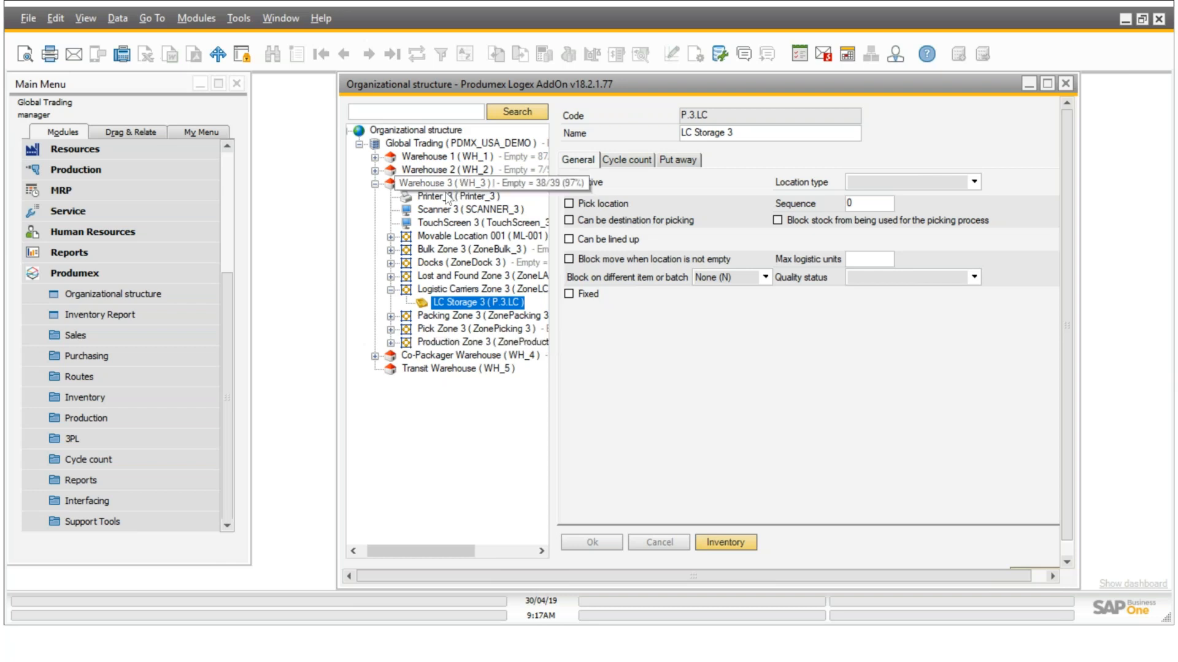
pyautogui.click(415, 131)
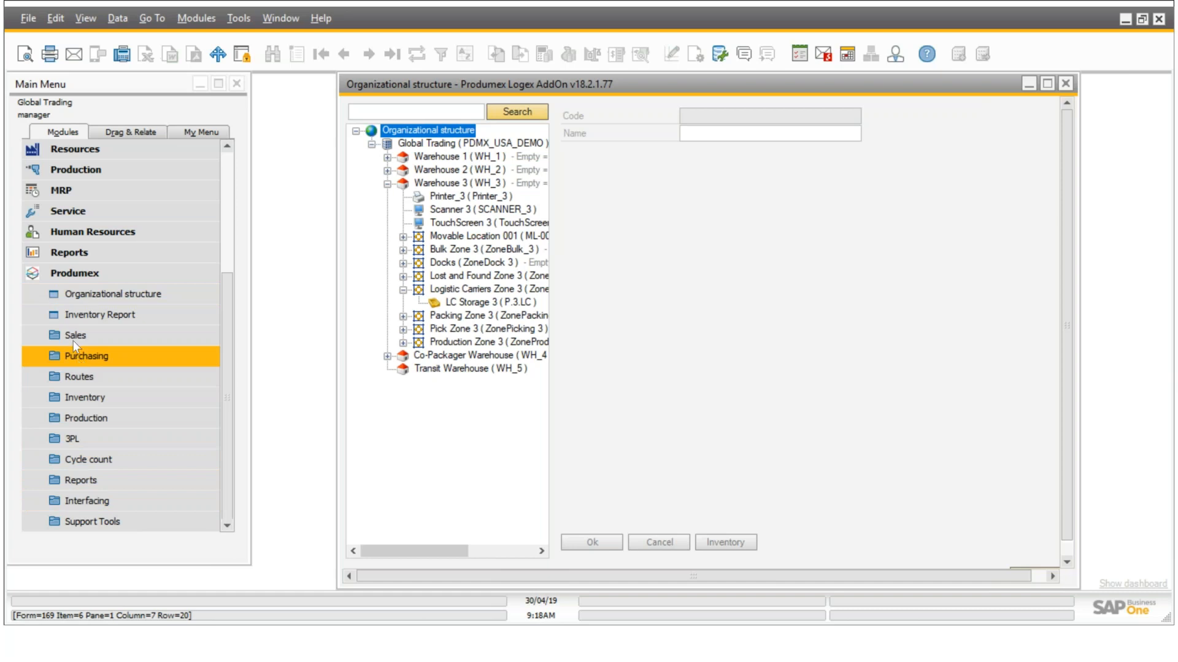
# Open the Inventory Report's selection criteria, and close both the Organizational structure window and the report criteria
pyautogui.click(68, 318)
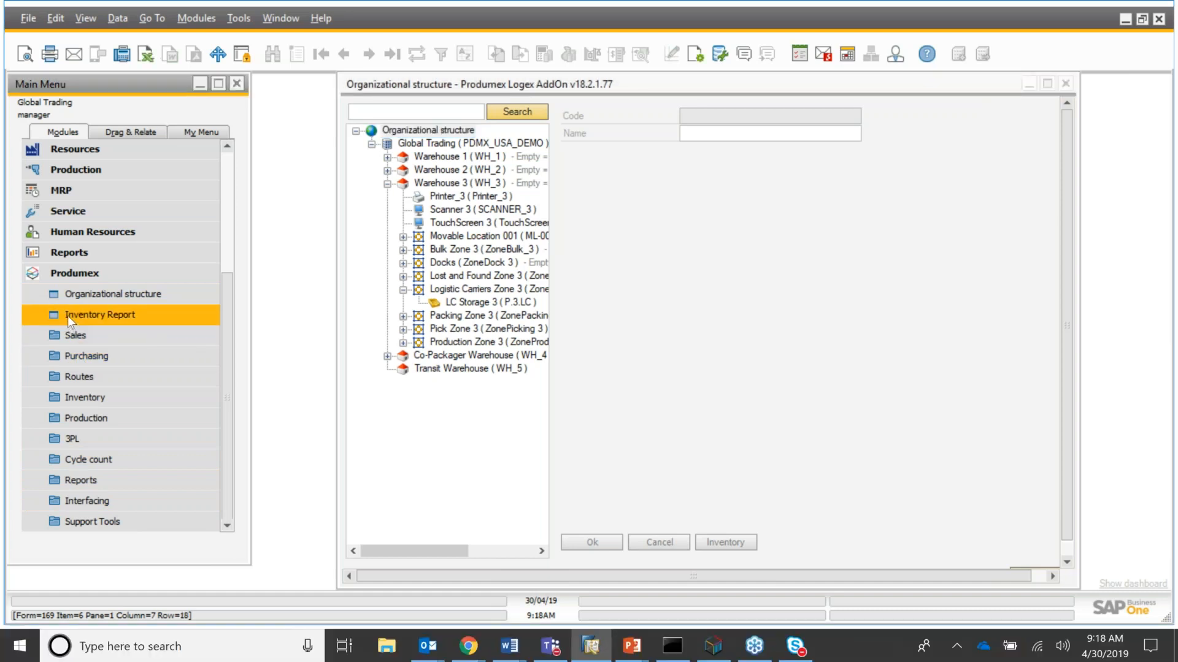
pyautogui.click(1069, 82)
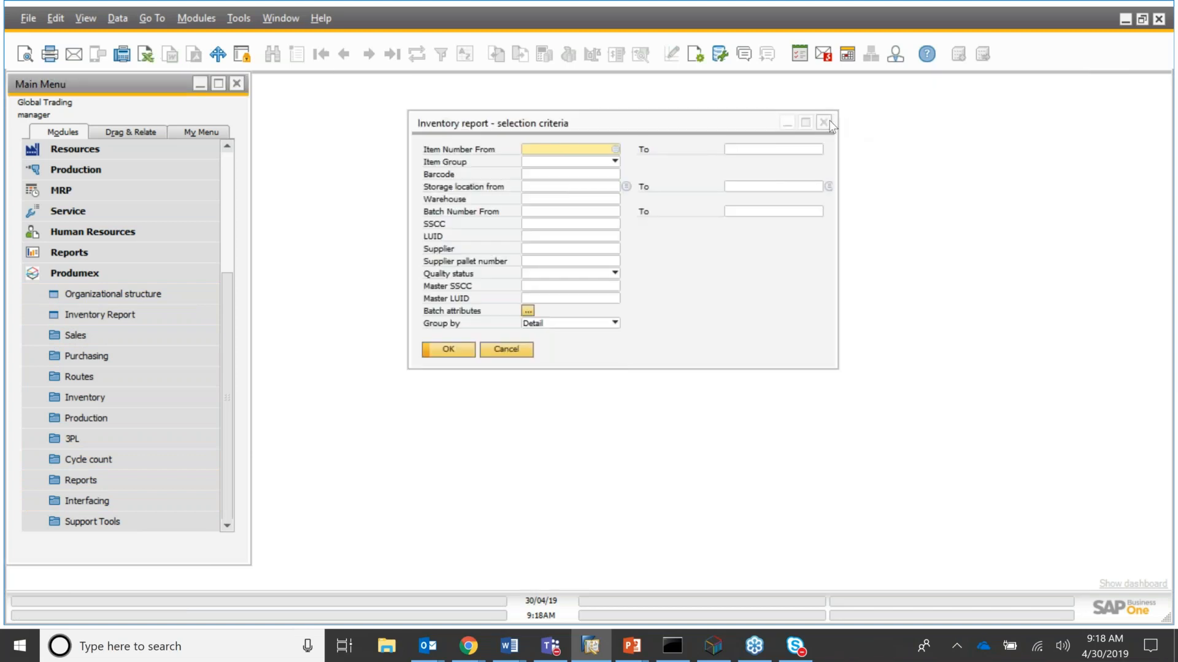
pyautogui.click(828, 121)
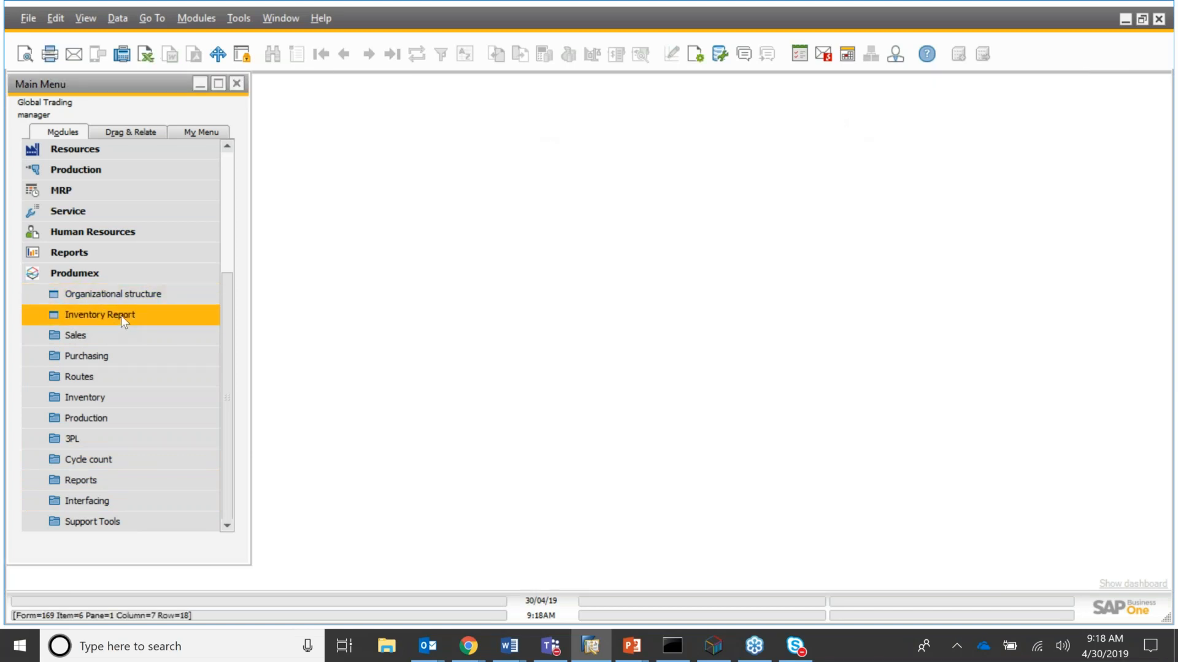
# Review the functions in Produmex's Sales folder and collapse the Produmex module
pyautogui.click(76, 338)
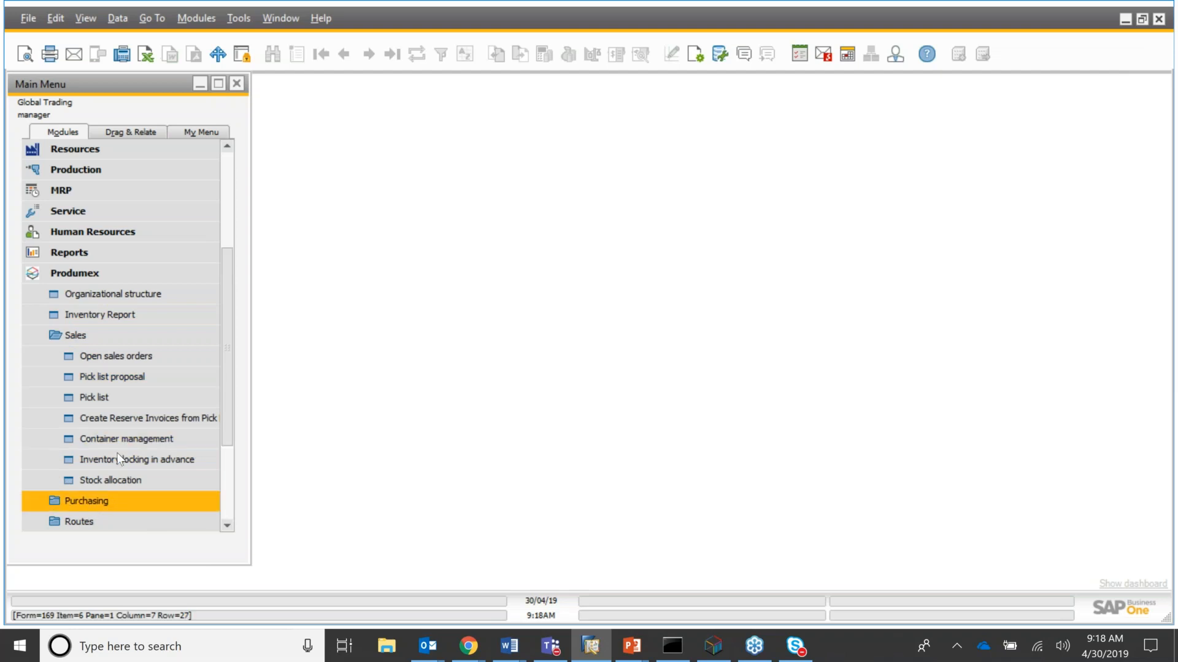
pyautogui.scroll(-1, 124, 488)
pyautogui.scroll(3, 125, 493)
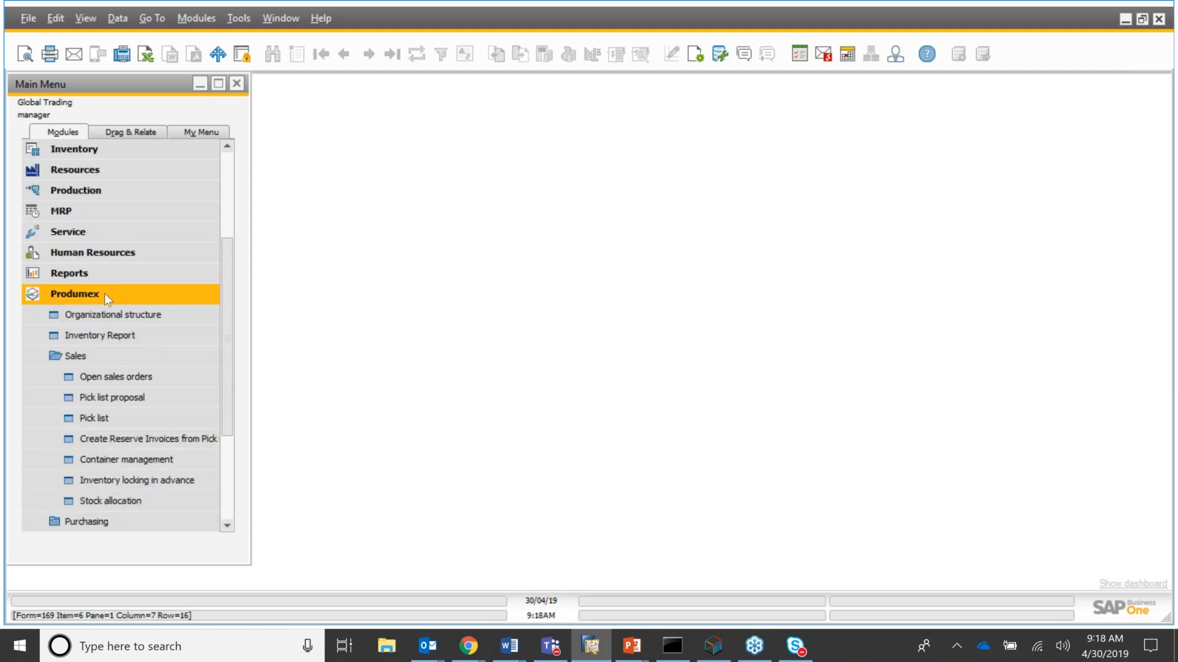
pyautogui.click(99, 294)
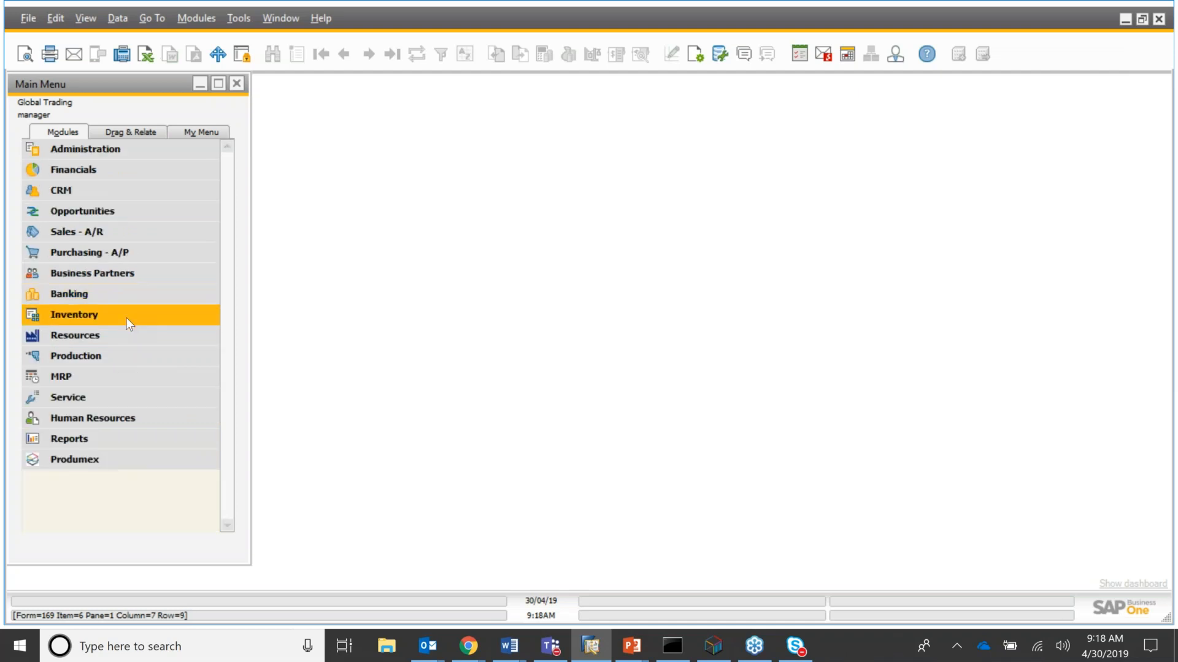
# Open Item Master Data from the Inventory module and load item 16501, Bulk Raisins, from a wildcard search on the description
pyautogui.click(126, 318)
pyautogui.click(127, 338)
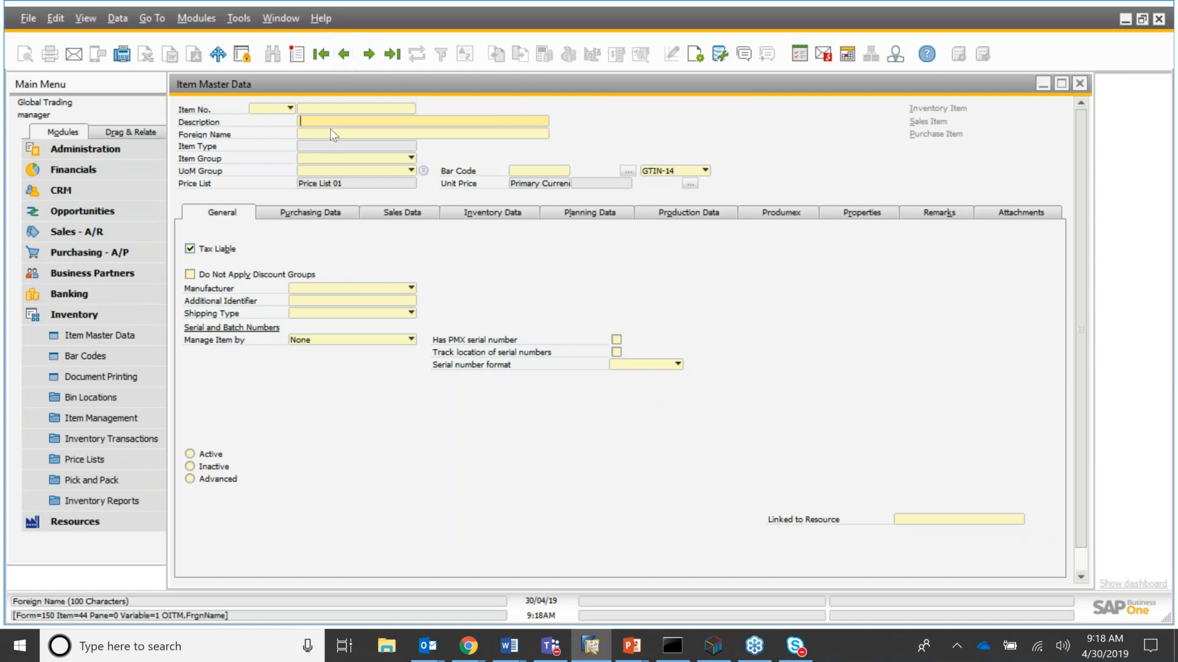
pyautogui.write('*')
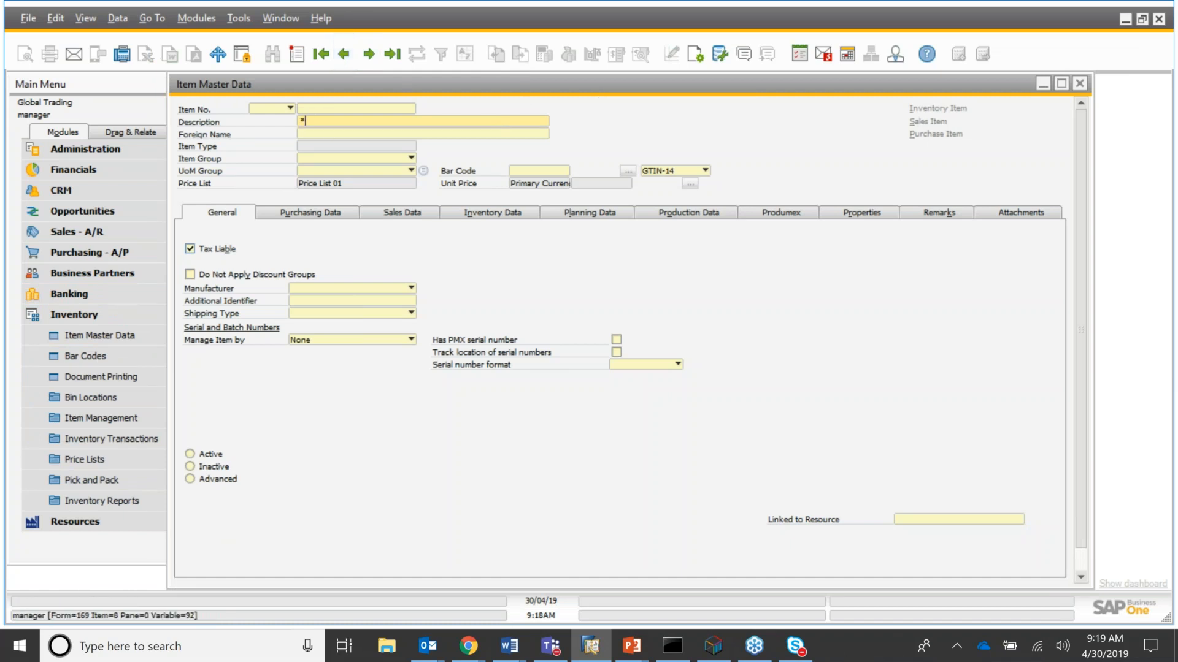
pyautogui.press('Tab')
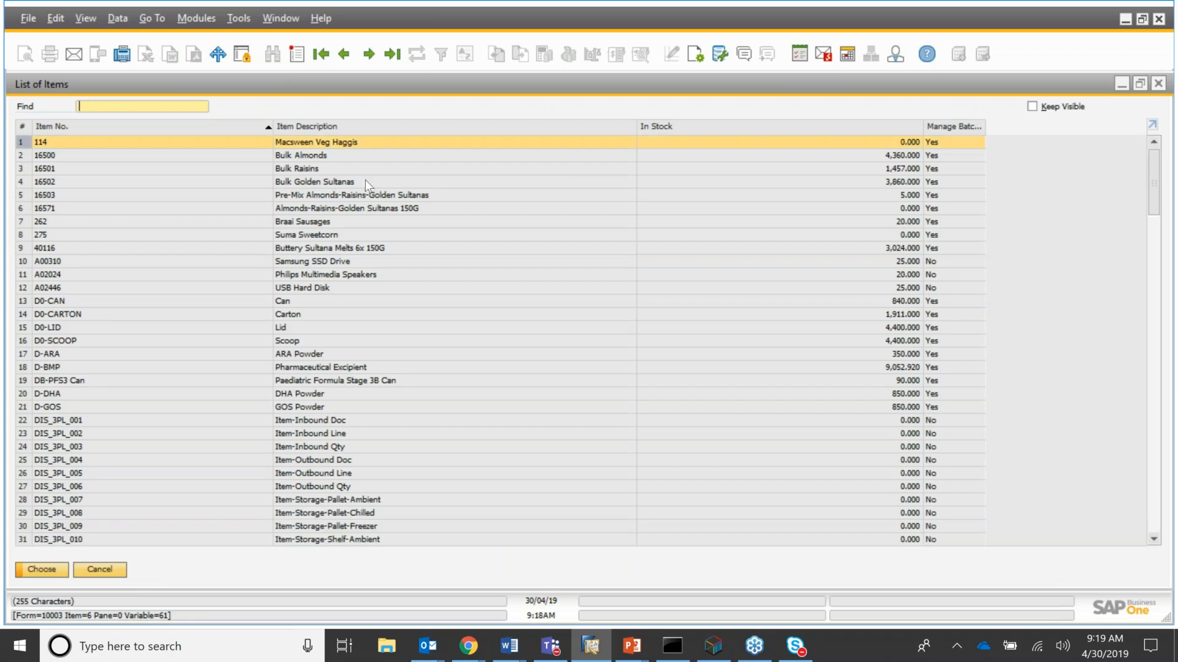
pyautogui.click(339, 168)
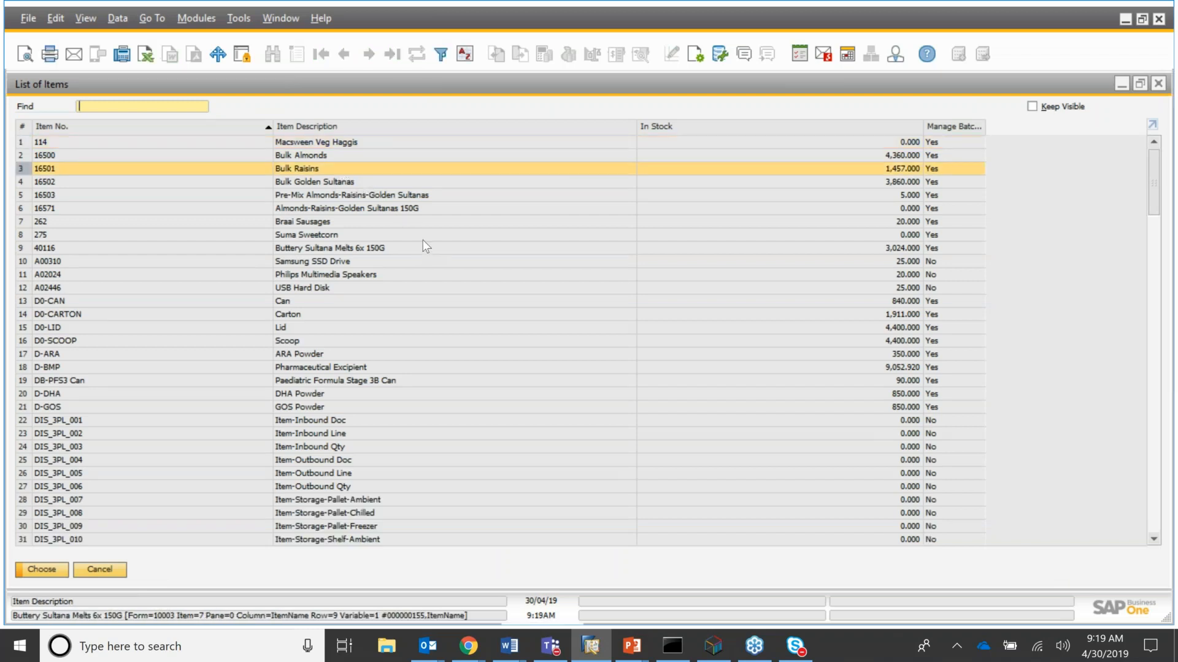
pyautogui.press('Return')
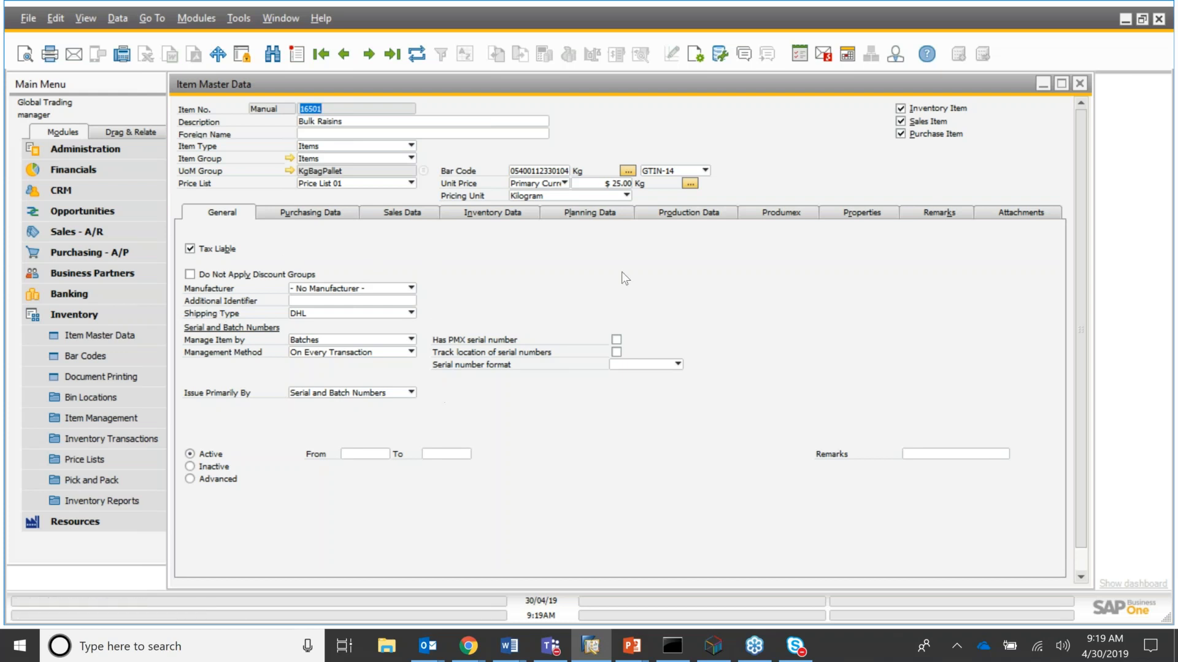
# Review the Produmex inventory settings of Bulk Raisins, including its zone type and the default location P.0084 for warehouse WH_1
pyautogui.click(782, 213)
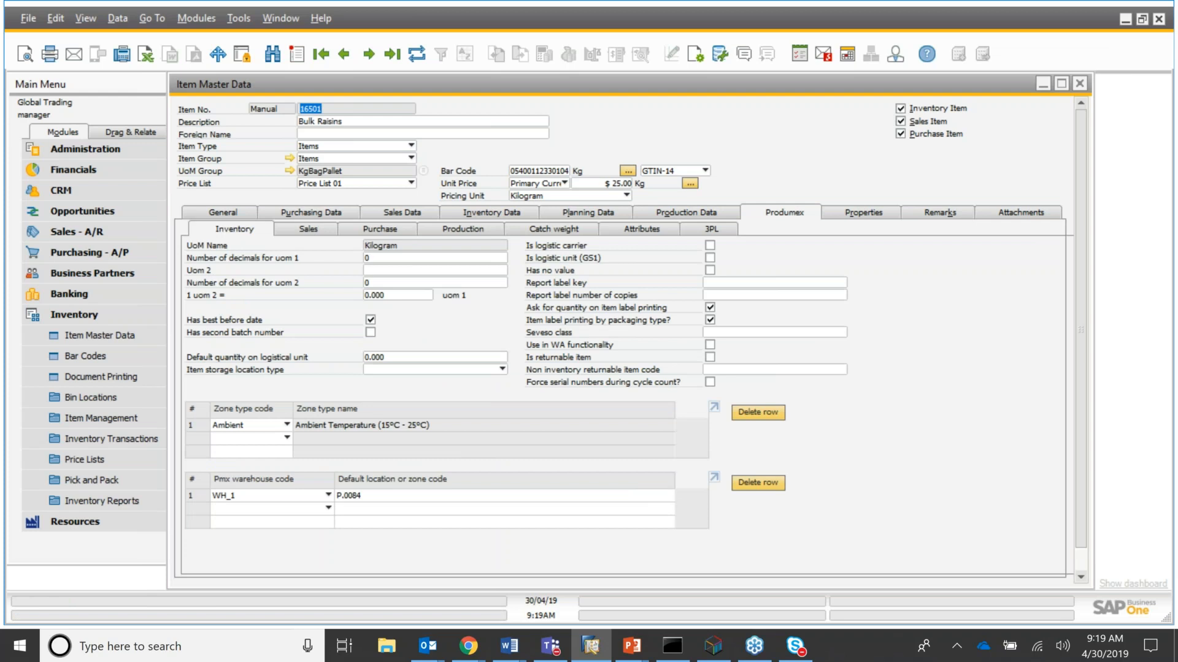
pyautogui.hotkey('alt', 'Tab')
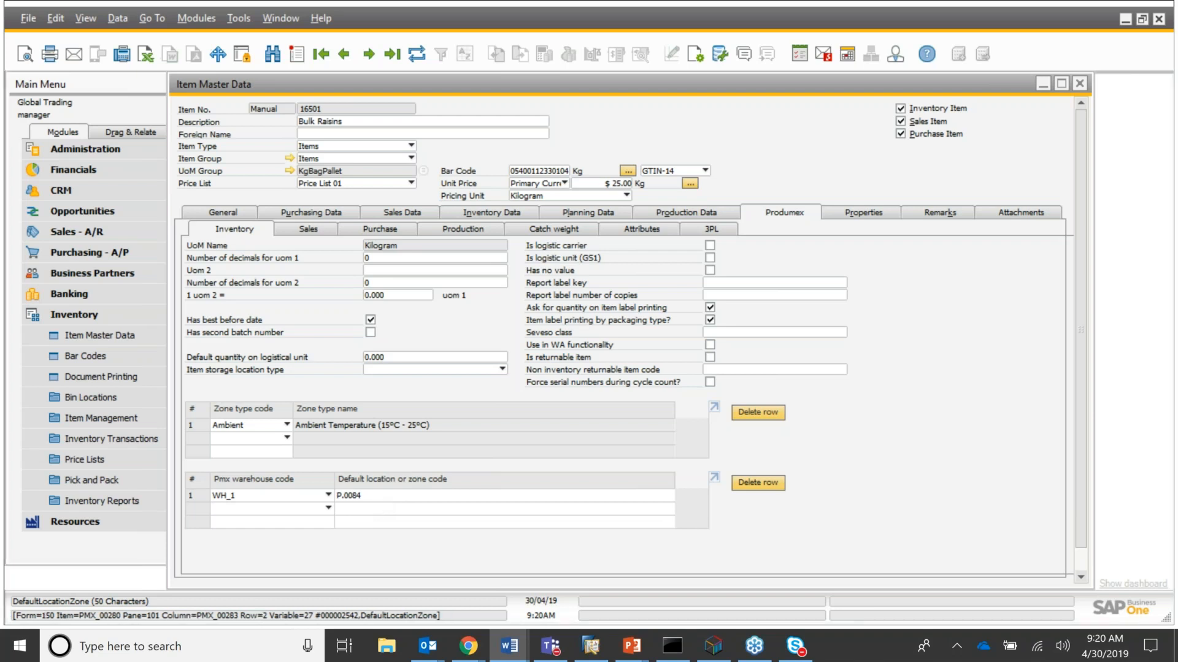
pyautogui.click(382, 496)
pyautogui.click(382, 496)
pyautogui.moveTo(382, 496); pyautogui.dragTo(337, 496)
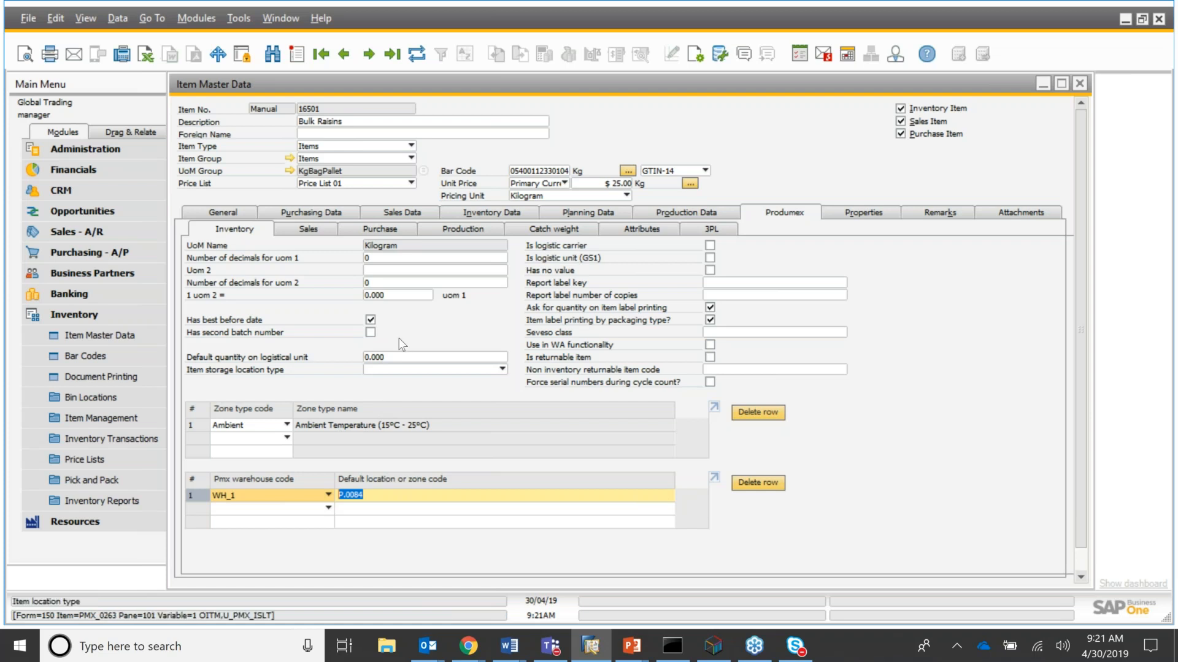
# Review the item's Produmex sales and purchase settings, and view the business partners available as supplier code without choosing one
pyautogui.click(326, 230)
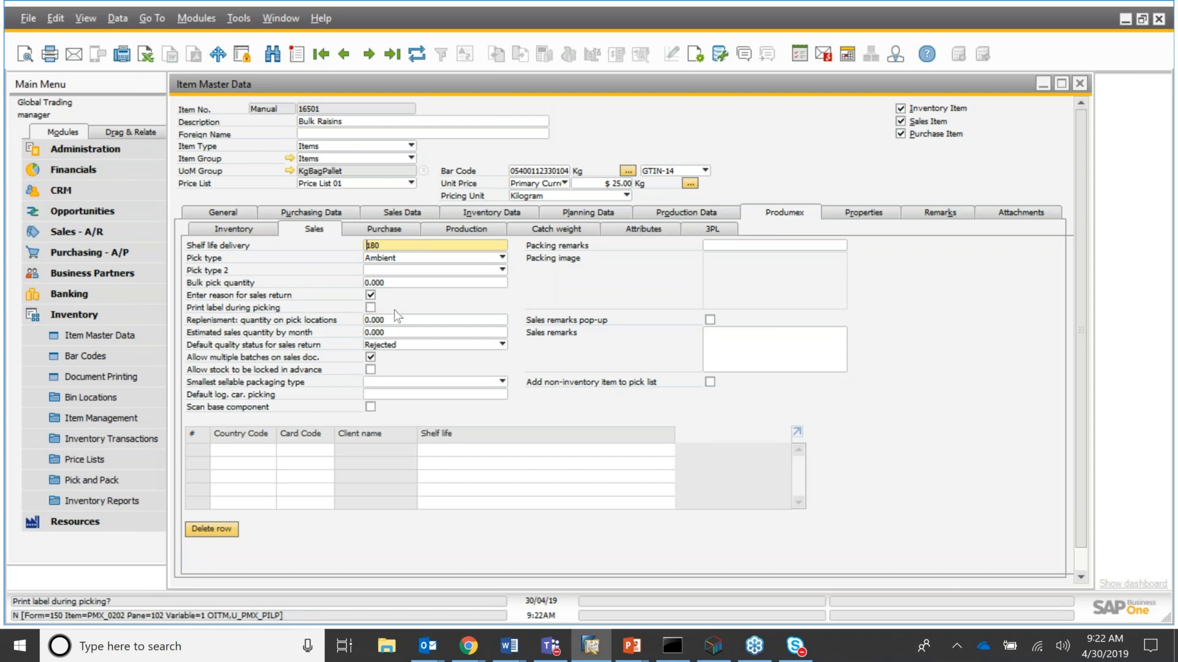
pyautogui.scroll(-1, 442, 364)
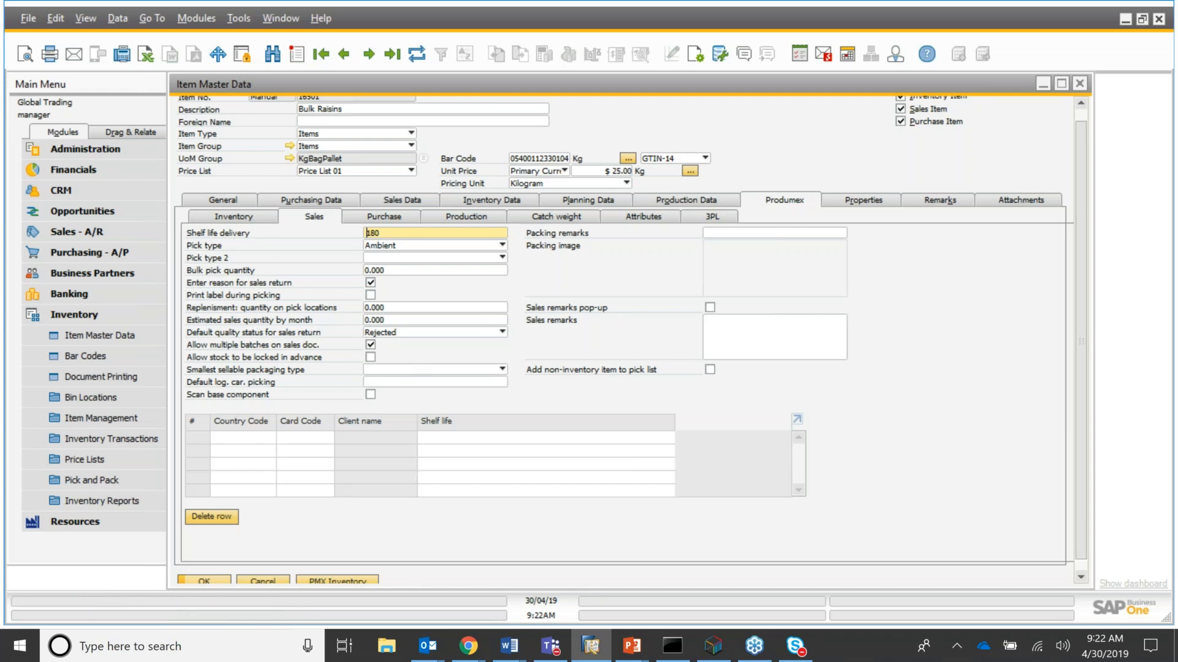
pyautogui.click(399, 216)
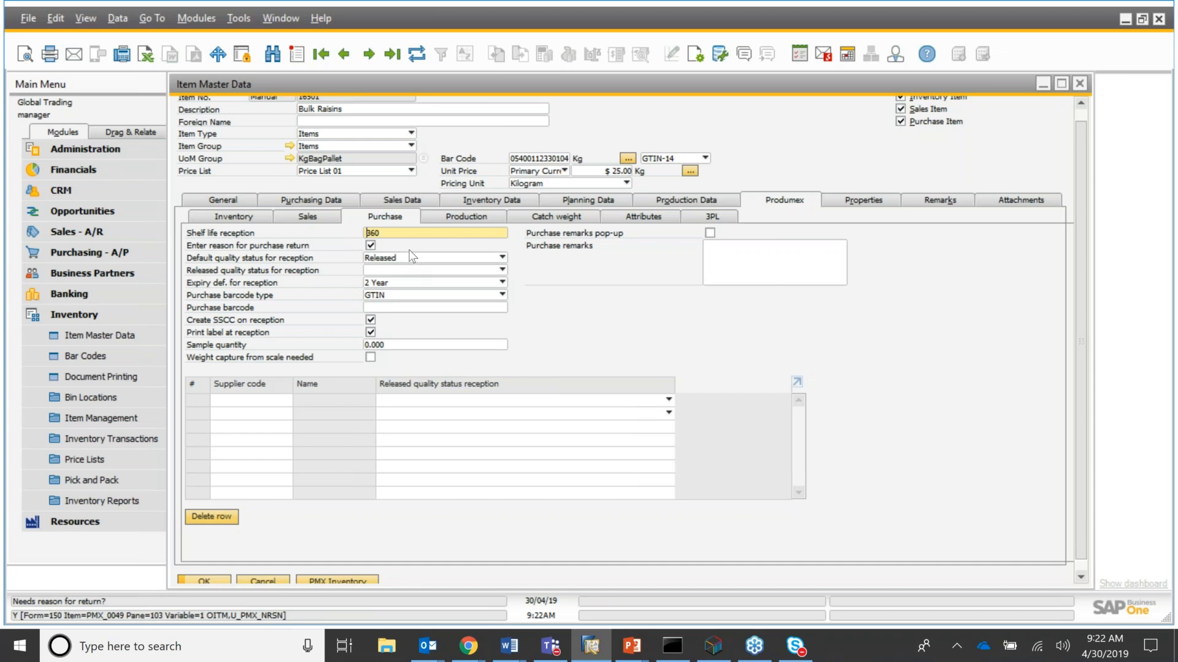
pyautogui.click(258, 401)
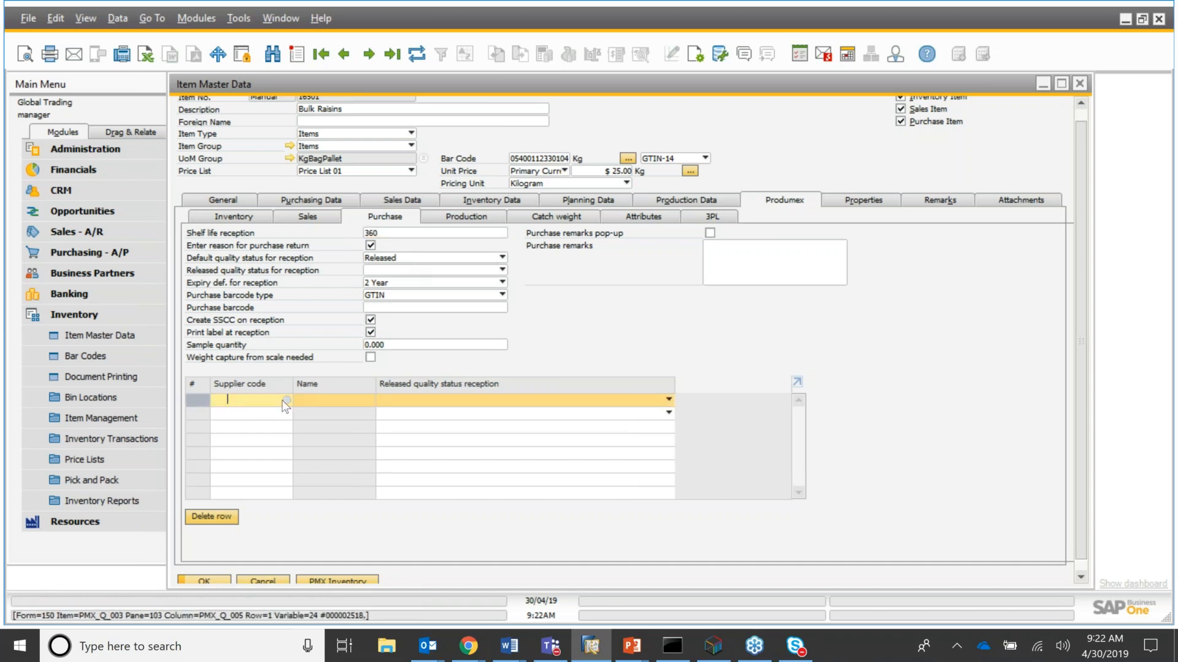
pyautogui.click(286, 400)
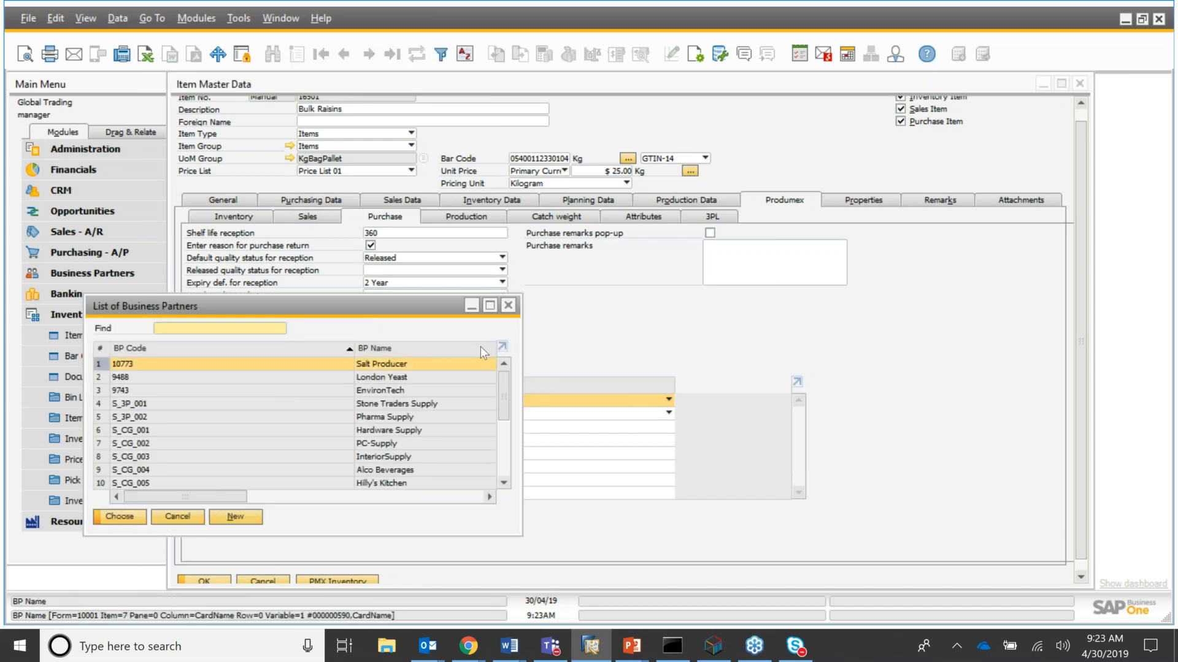
pyautogui.click(514, 309)
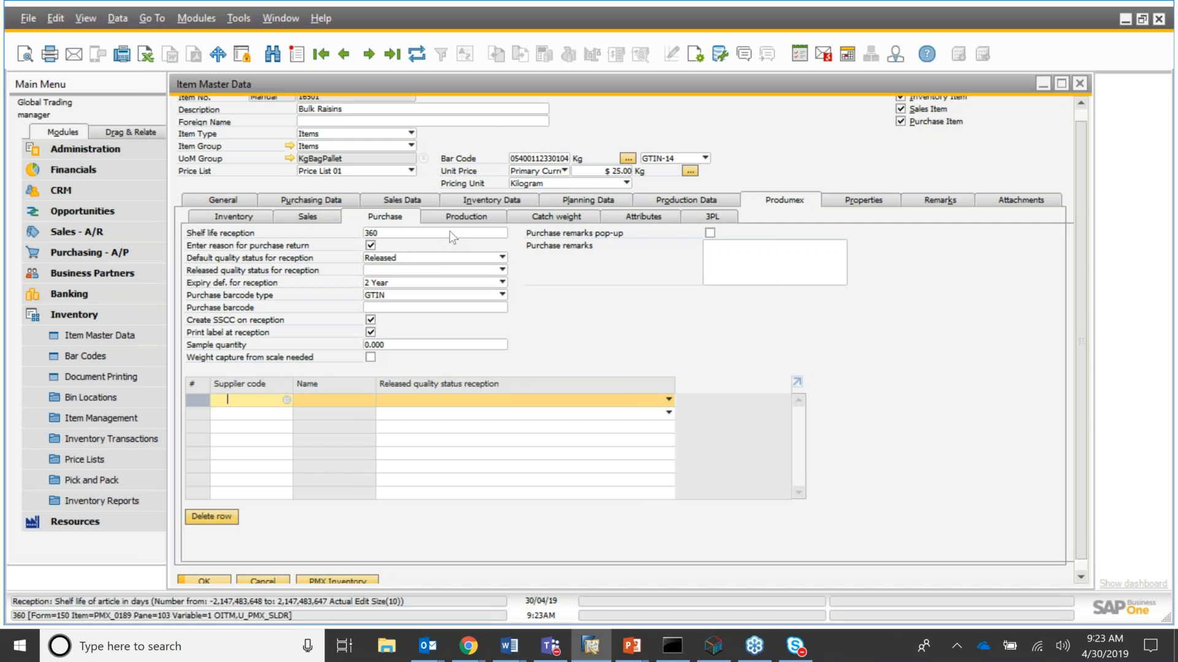
# Review the item's Produmex production, catch weight, attributes and 3PL settings
pyautogui.click(466, 218)
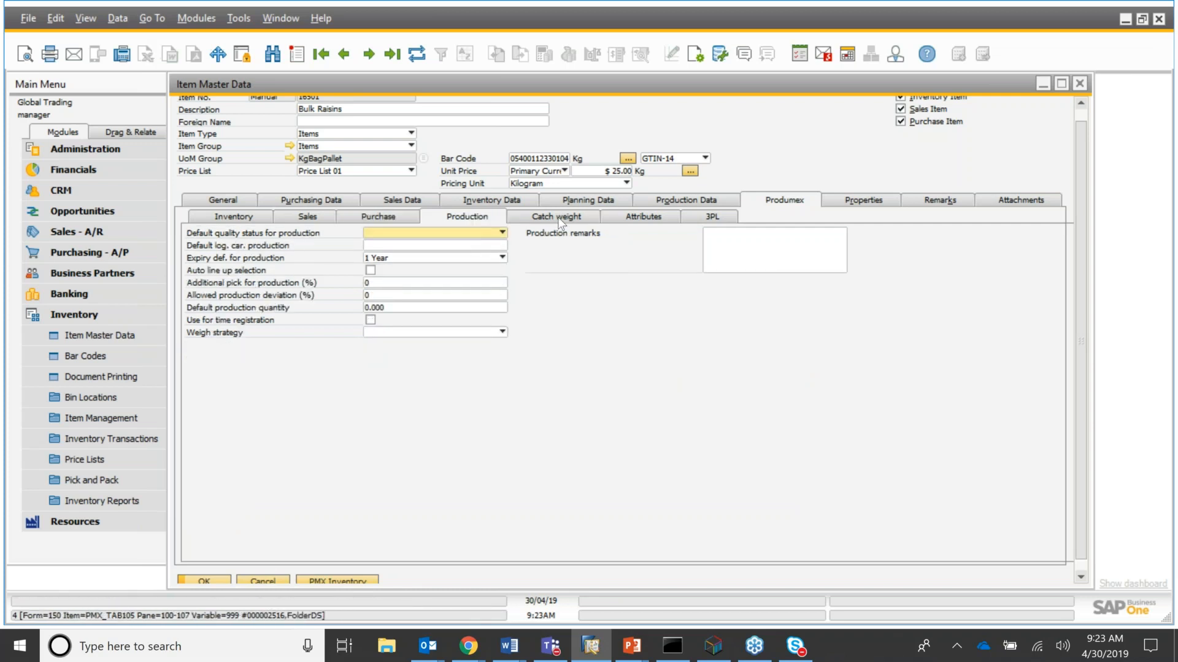
pyautogui.click(557, 218)
pyautogui.click(460, 219)
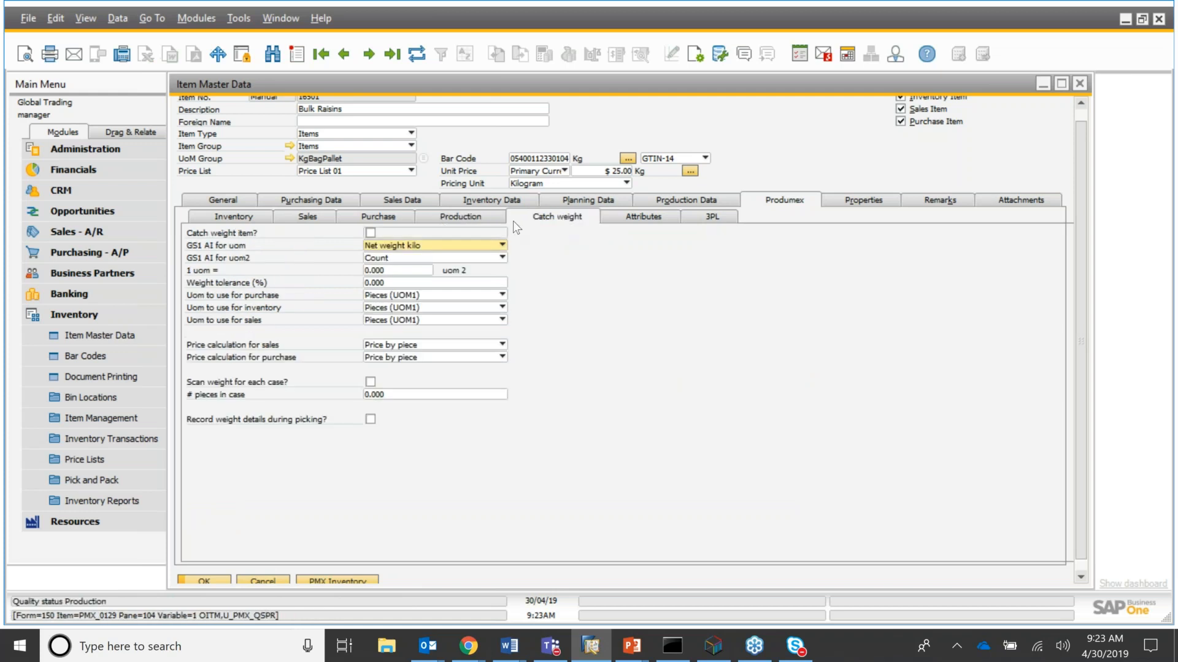
pyautogui.click(557, 222)
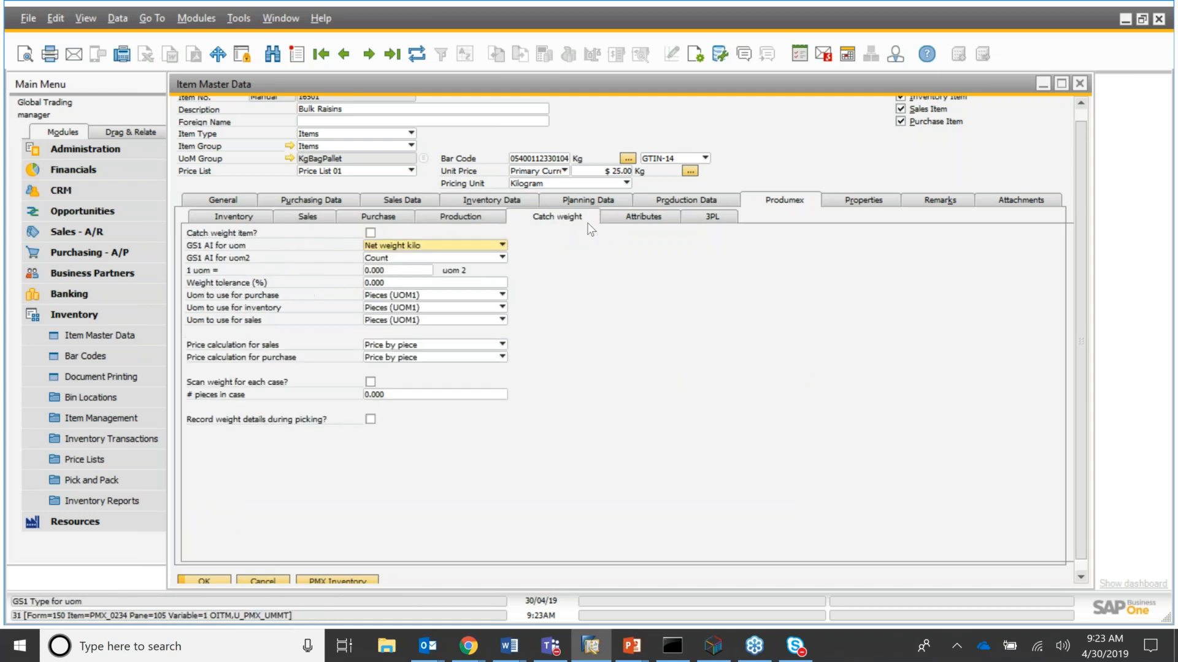
pyautogui.click(643, 222)
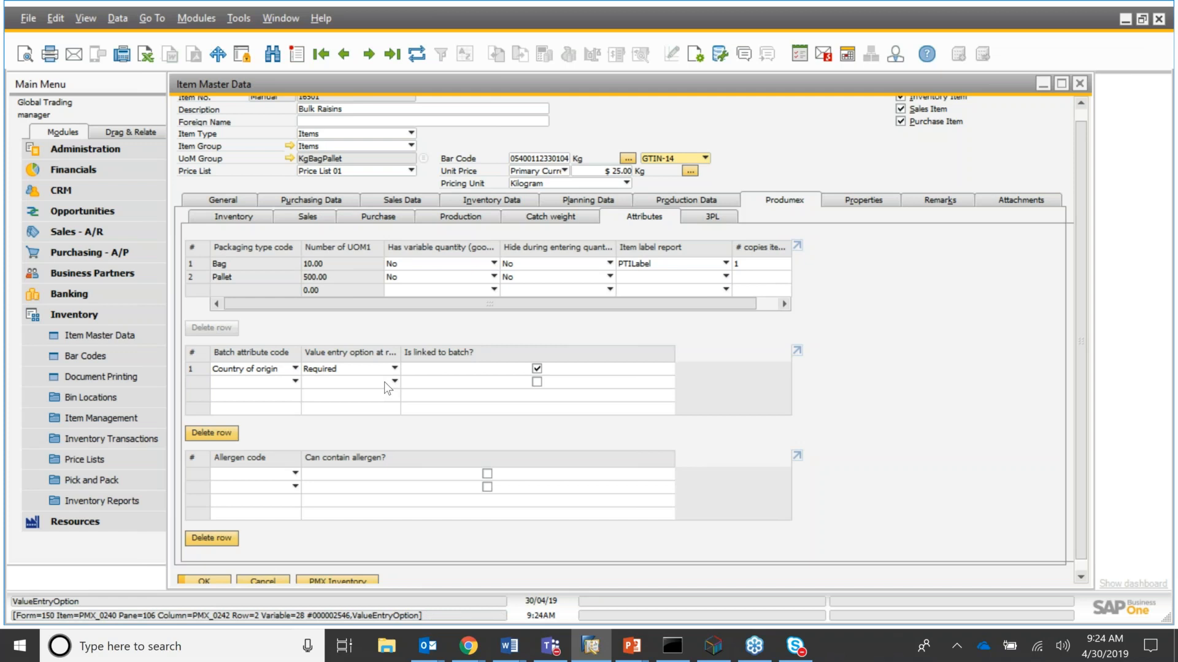
pyautogui.click(713, 216)
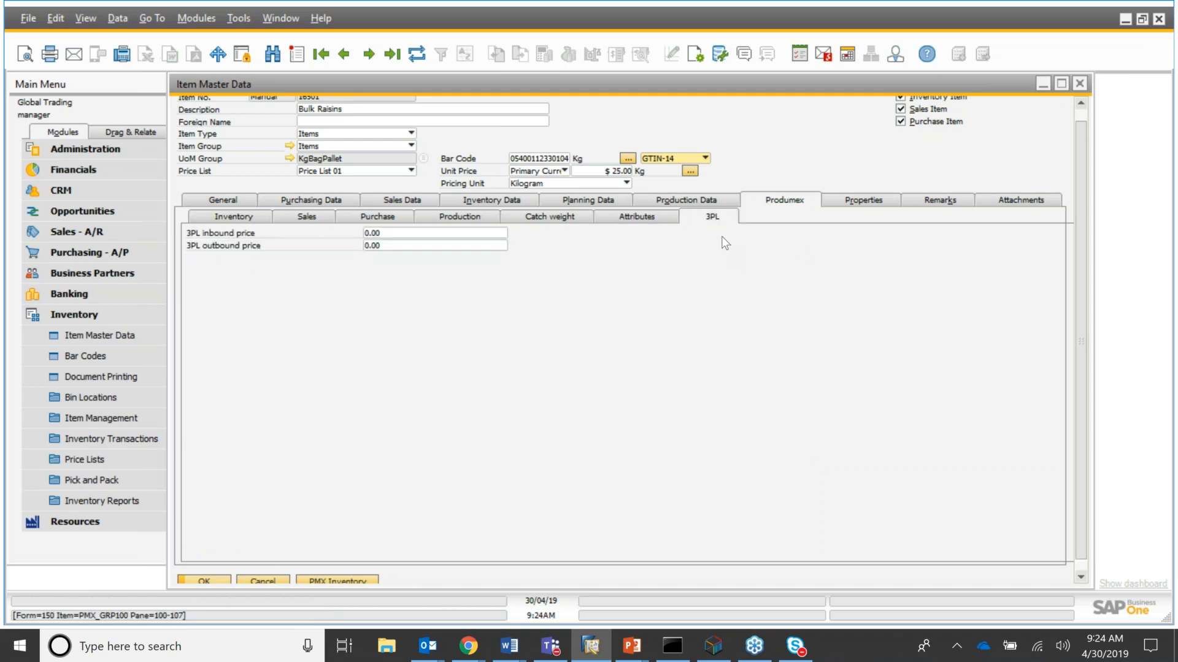
# Compare the item's shelf life and quality status settings for sales with those for purchase
pyautogui.click(390, 219)
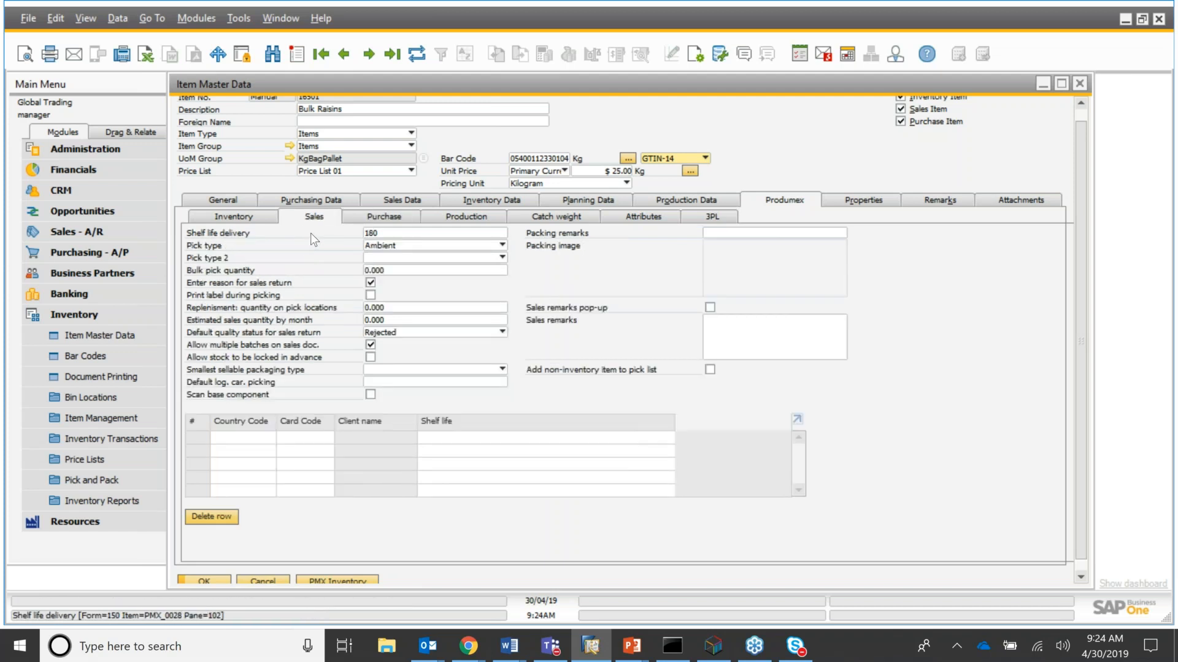
pyautogui.click(380, 219)
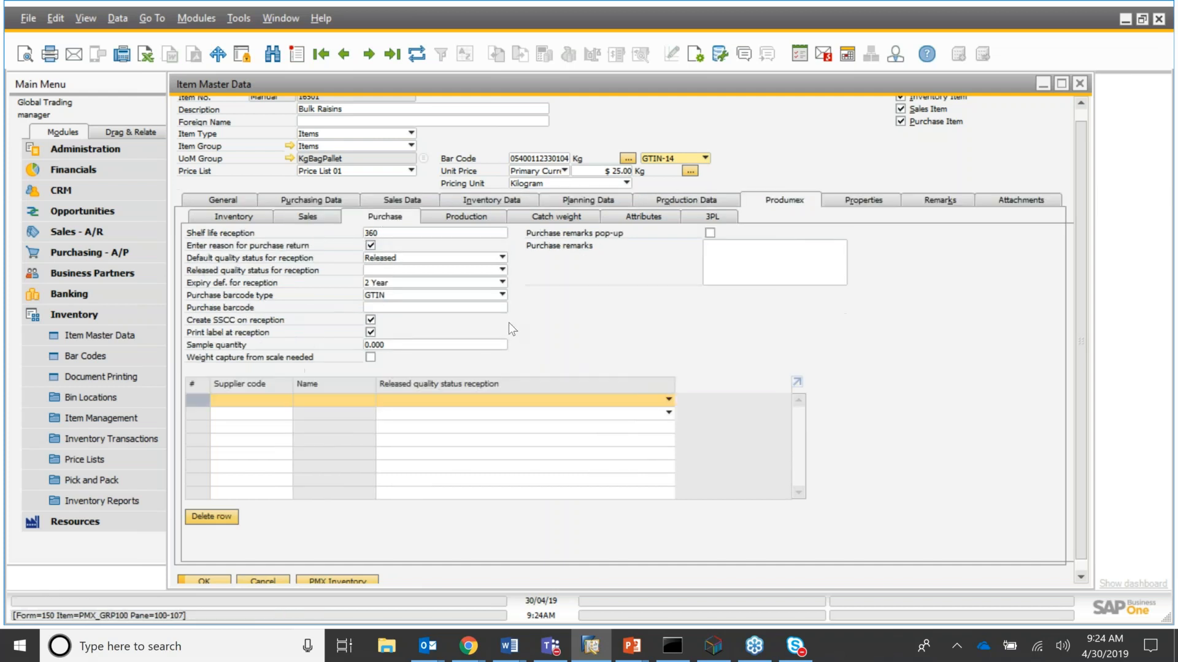
pyautogui.hotkey('ctrl', 'shift', 'i')
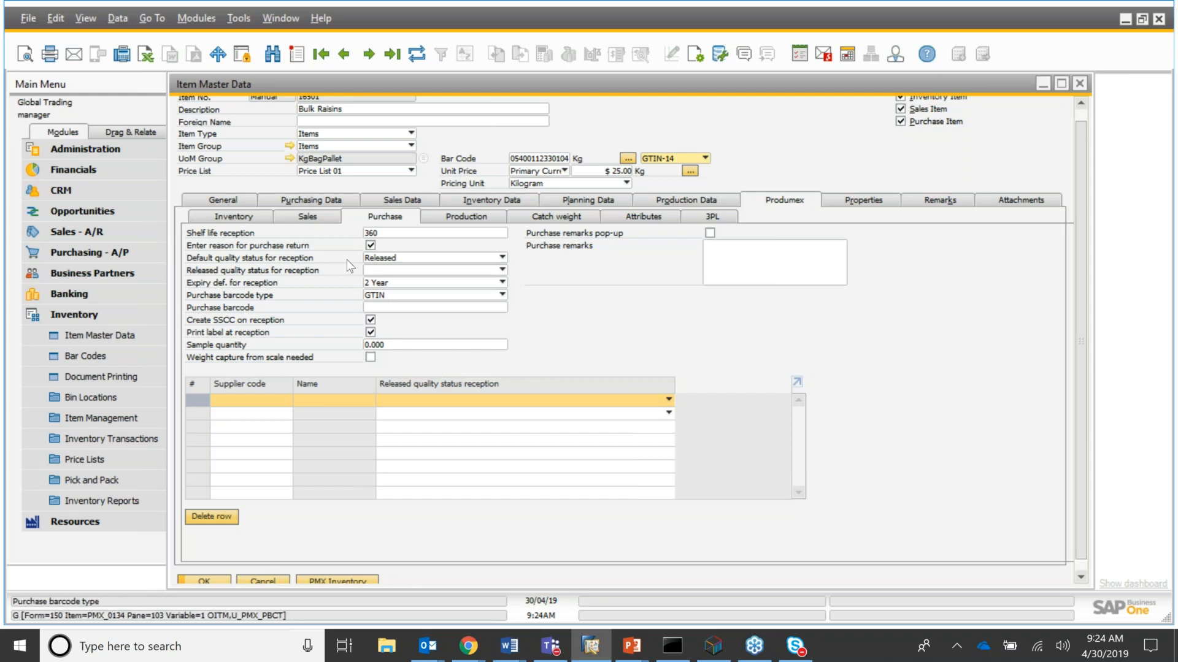
pyautogui.click(318, 215)
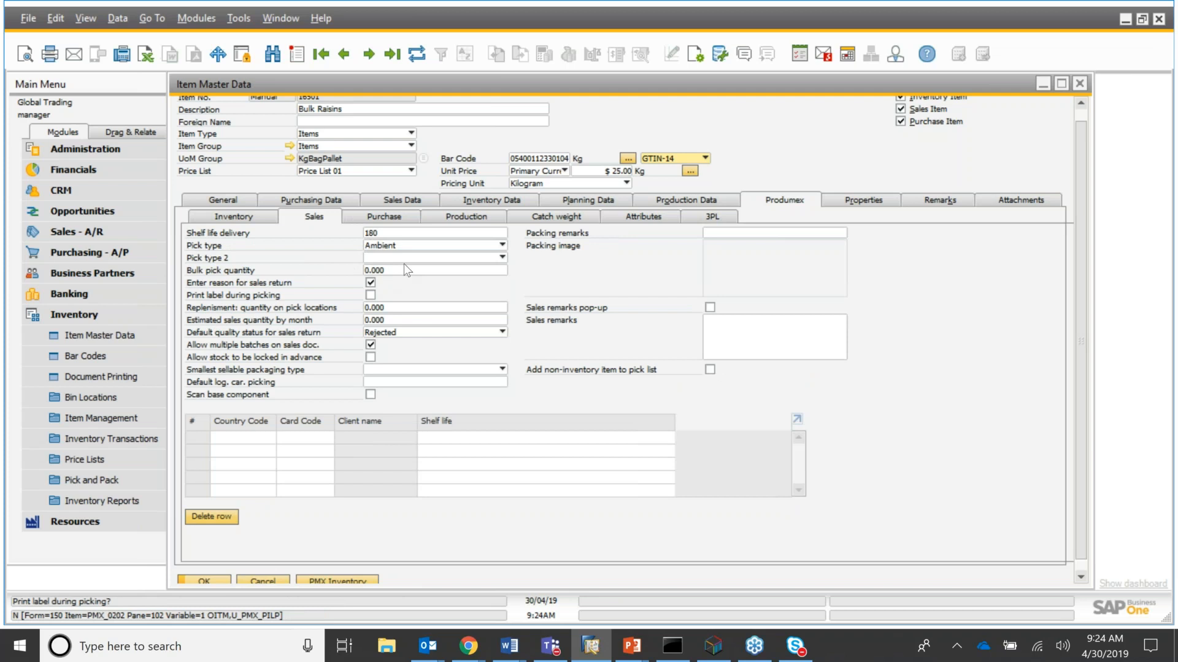
pyautogui.click(394, 218)
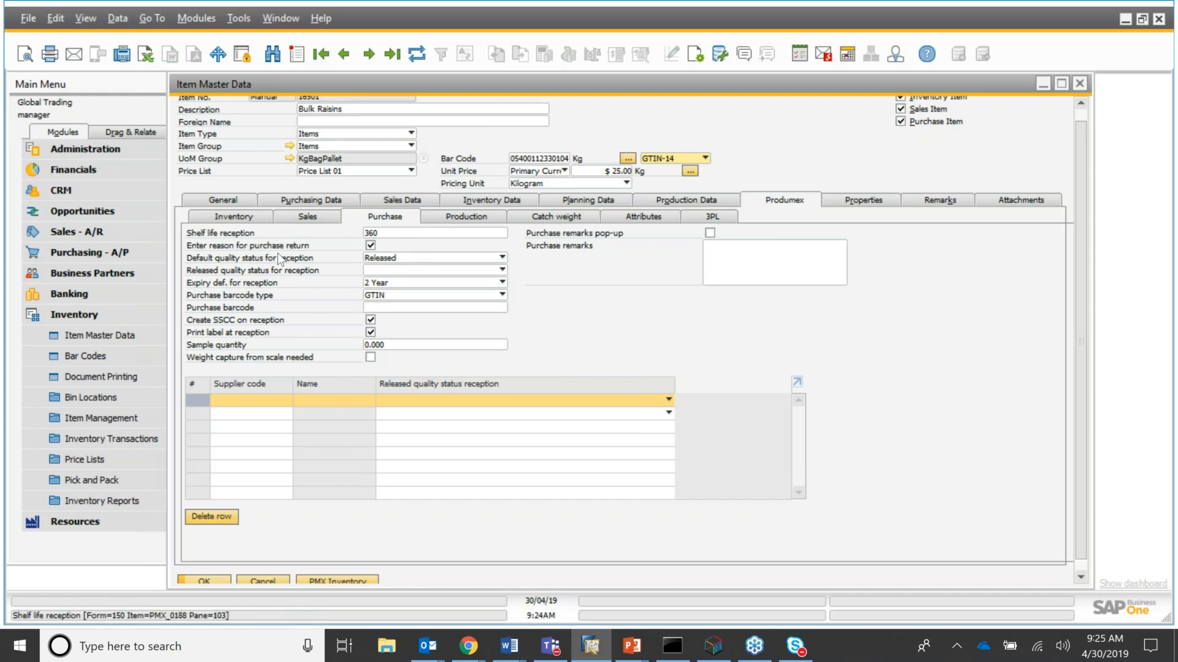
# Close the Bulk Raisins item master data and collapse the Inventory and Produmex modules
pyautogui.click(64, 314)
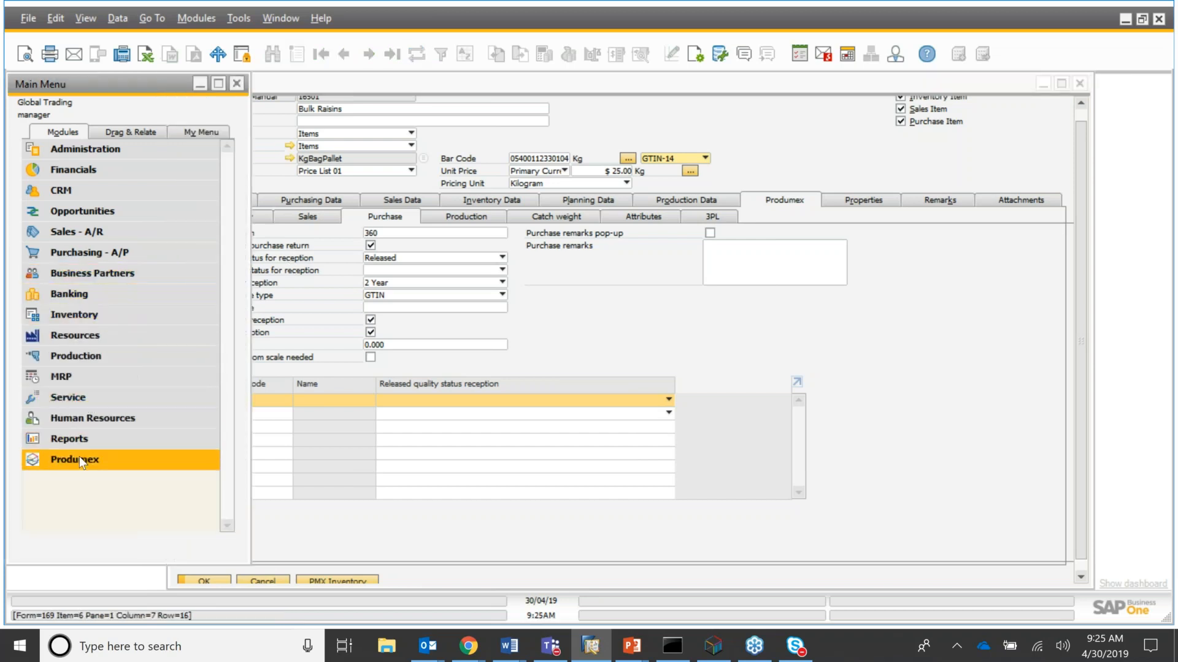
pyautogui.click(79, 458)
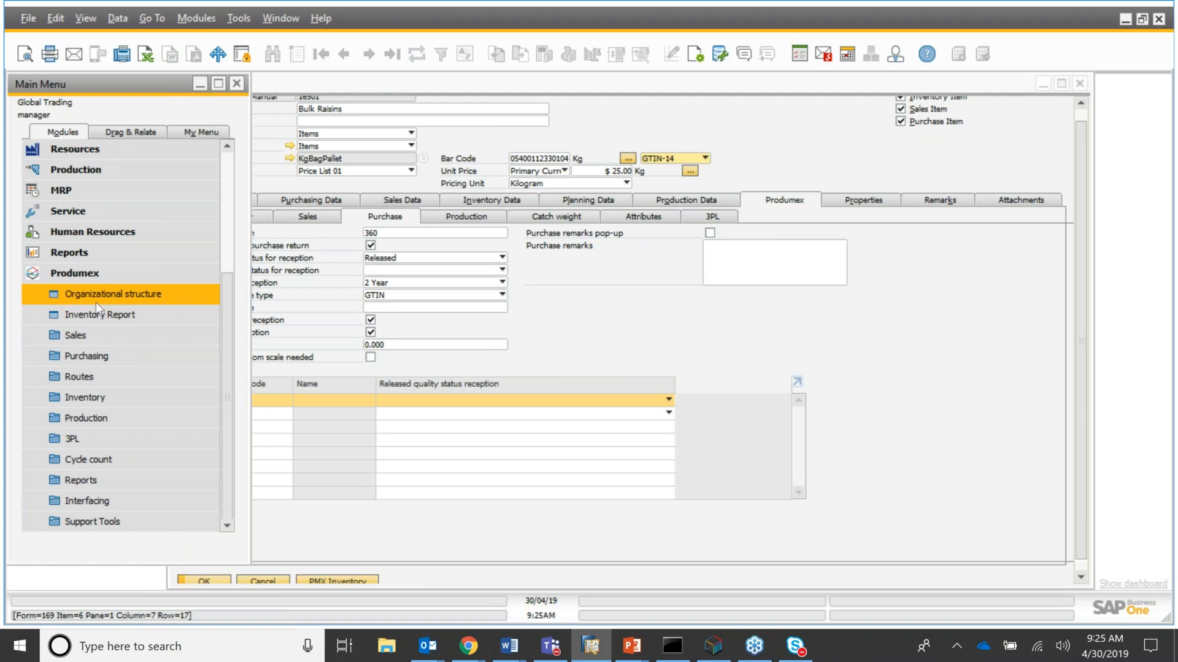
pyautogui.click(711, 348)
pyautogui.click(1079, 83)
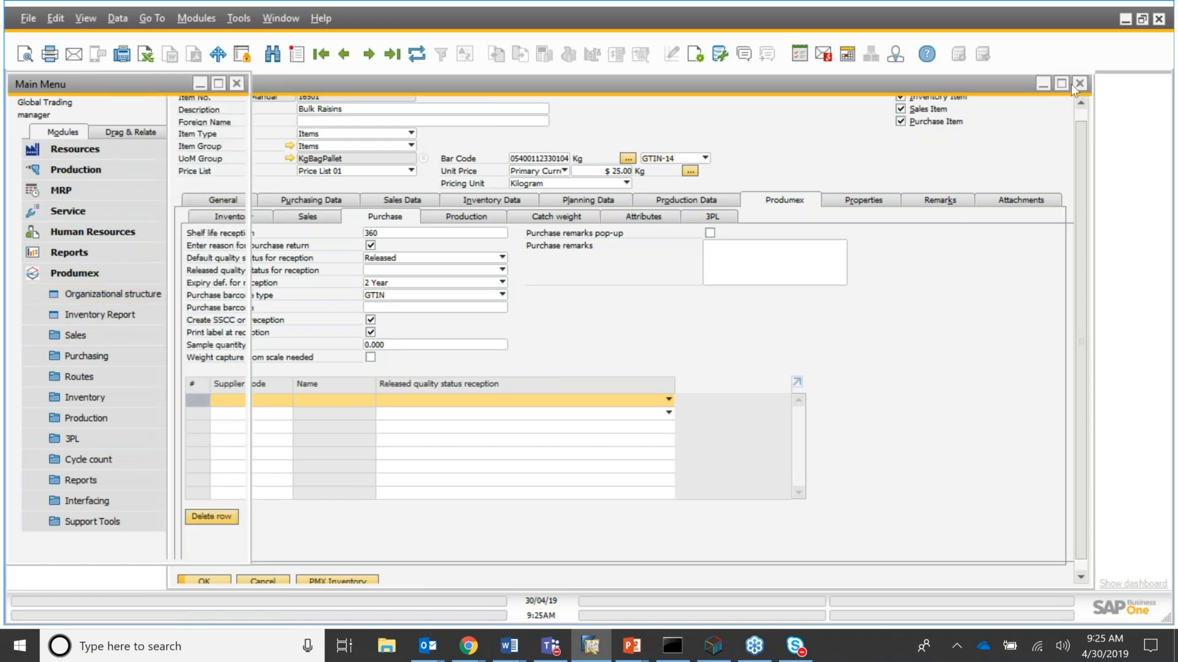
pyautogui.click(51, 274)
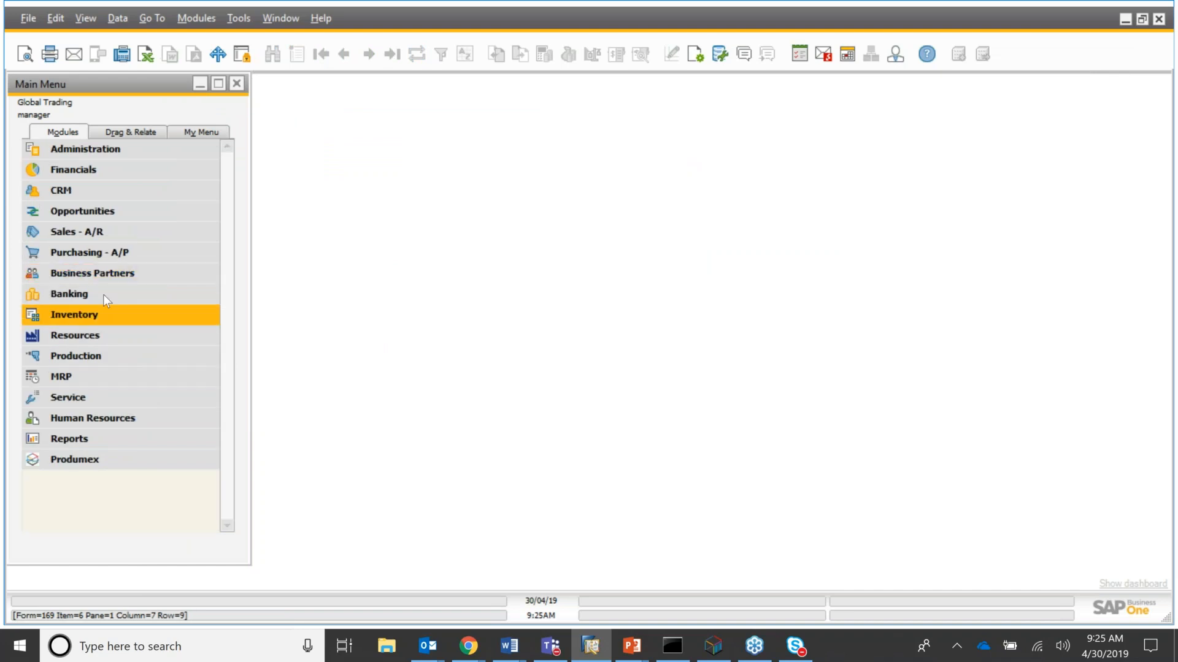
# Start a new purchase order and choose London Yeast (9488) as the vendor
pyautogui.click(97, 261)
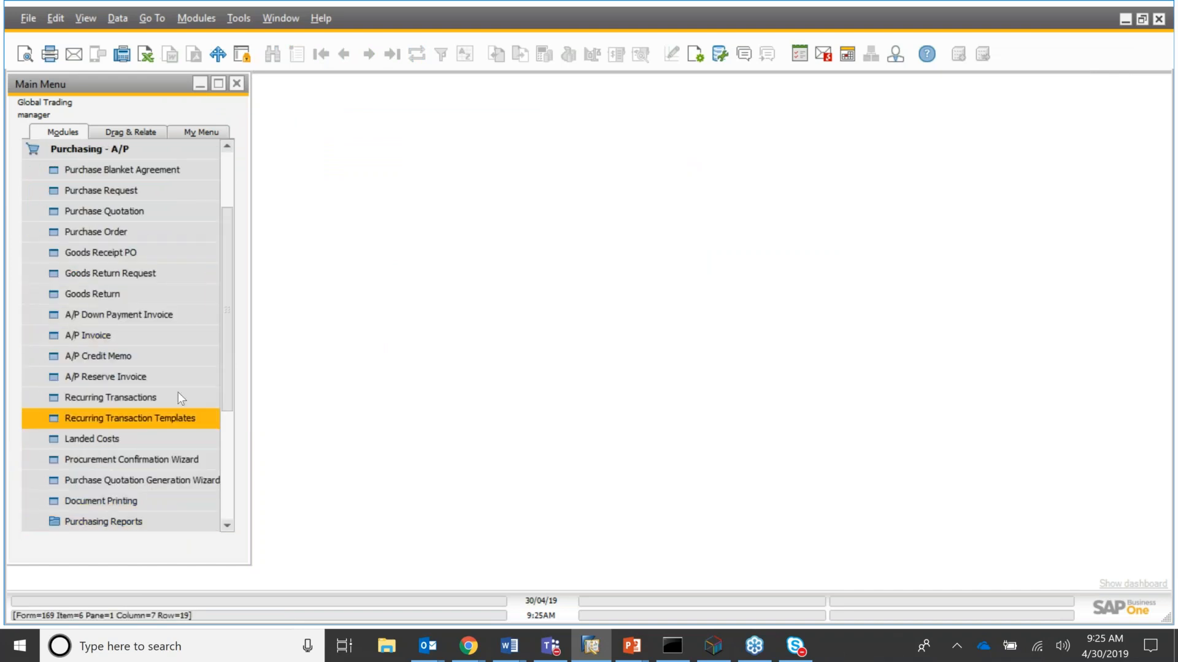
pyautogui.click(165, 231)
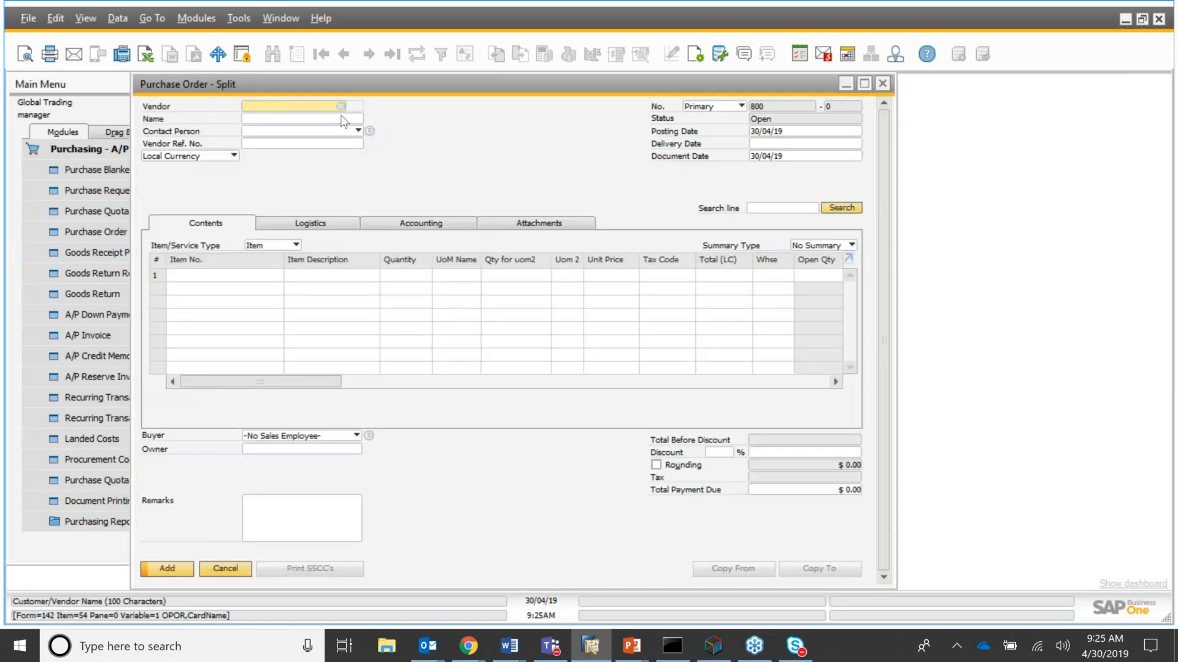
pyautogui.click(359, 118)
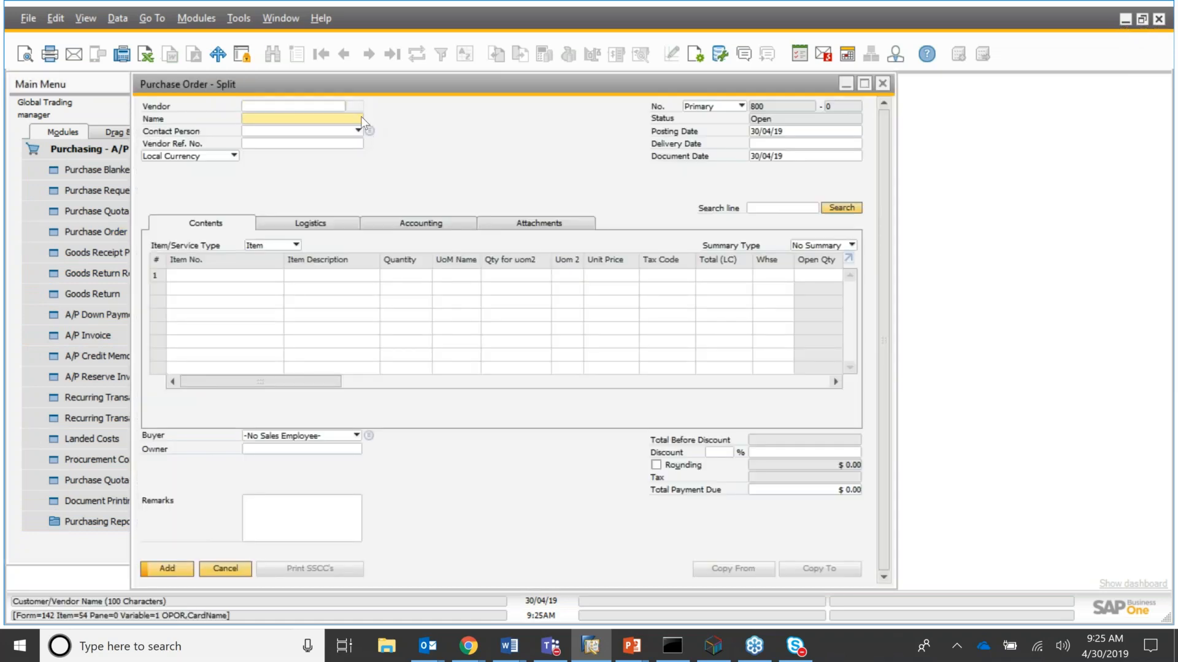
pyautogui.press('Tab')
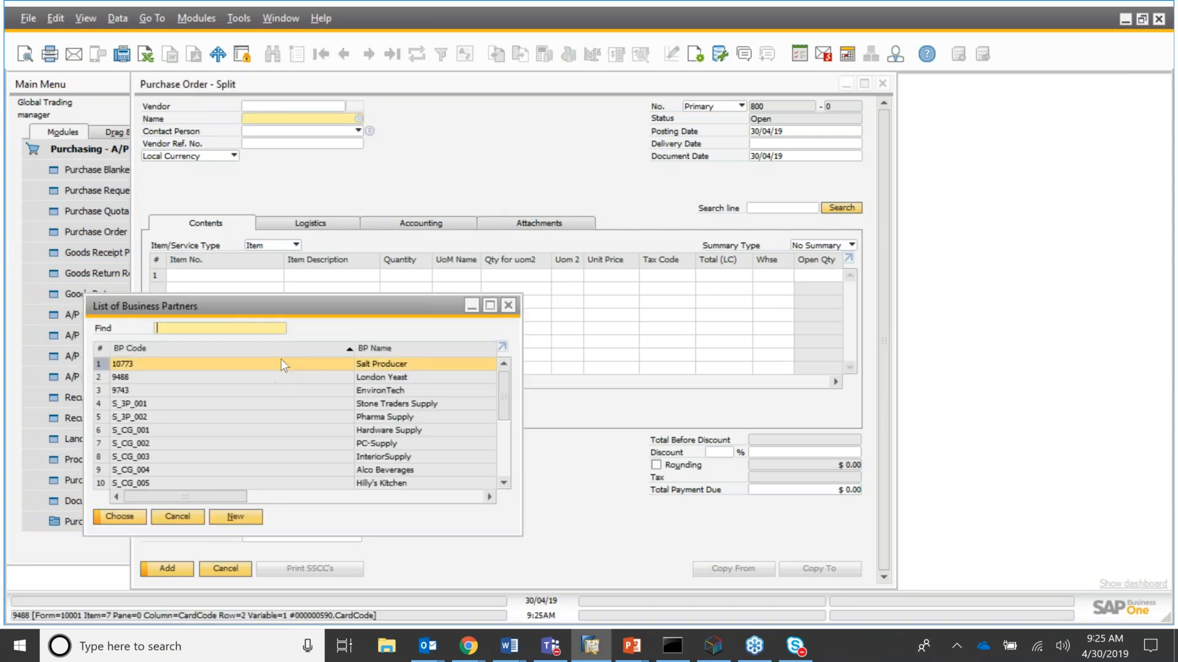
pyautogui.click(221, 375)
pyautogui.press('Return')
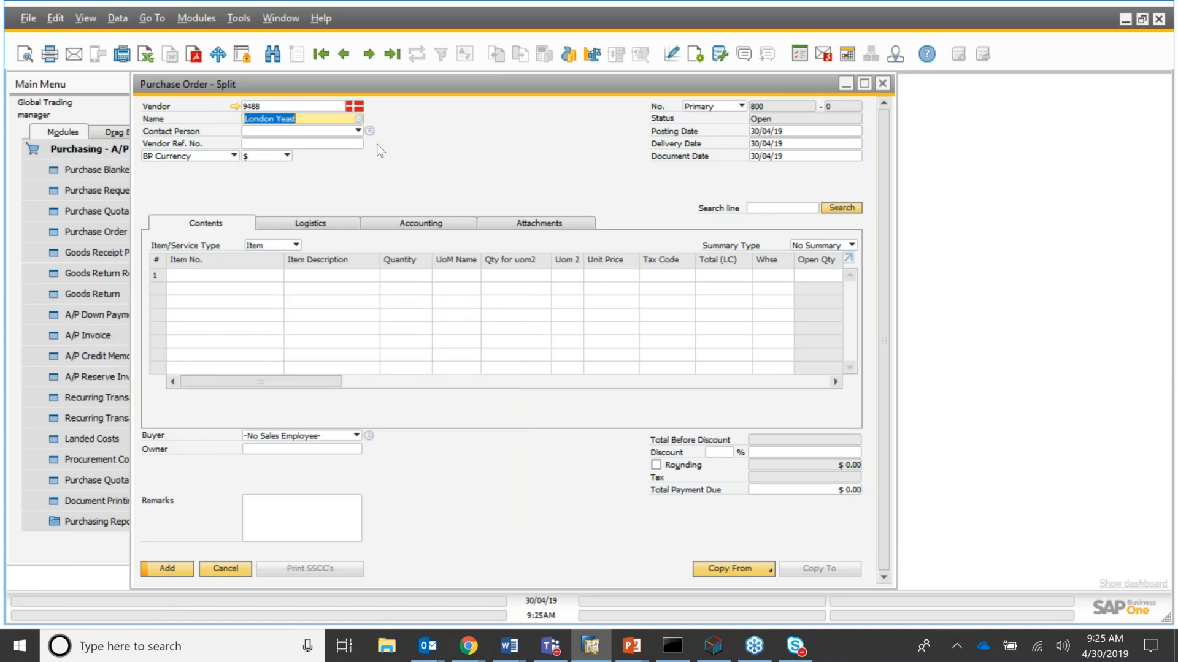
# Enter the item Bulk Raisins (16501) on the first order line with quantity 5, and add the purchase order
pyautogui.click(282, 276)
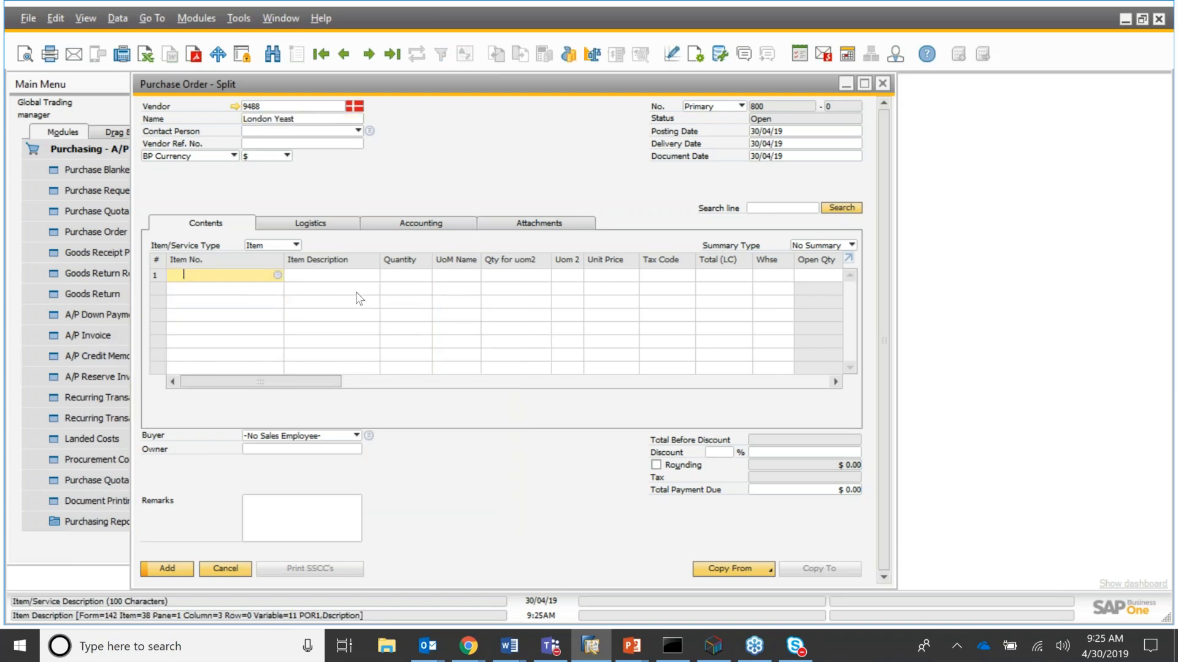
pyautogui.press('Tab')
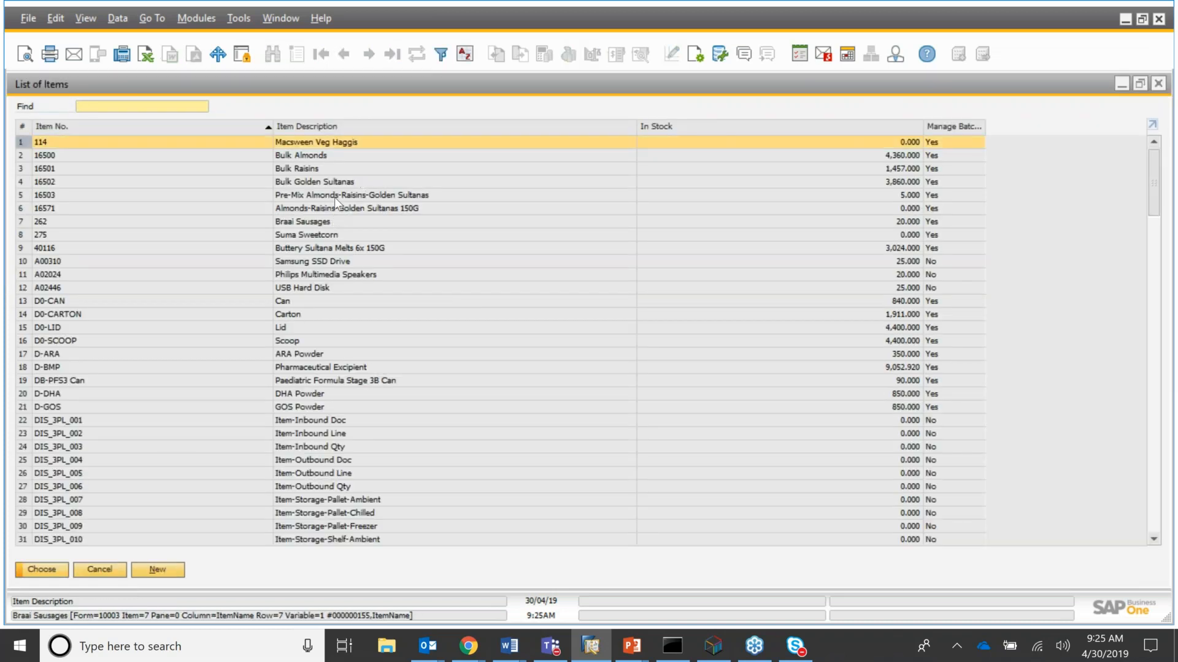
pyautogui.click(324, 170)
pyautogui.press('Return')
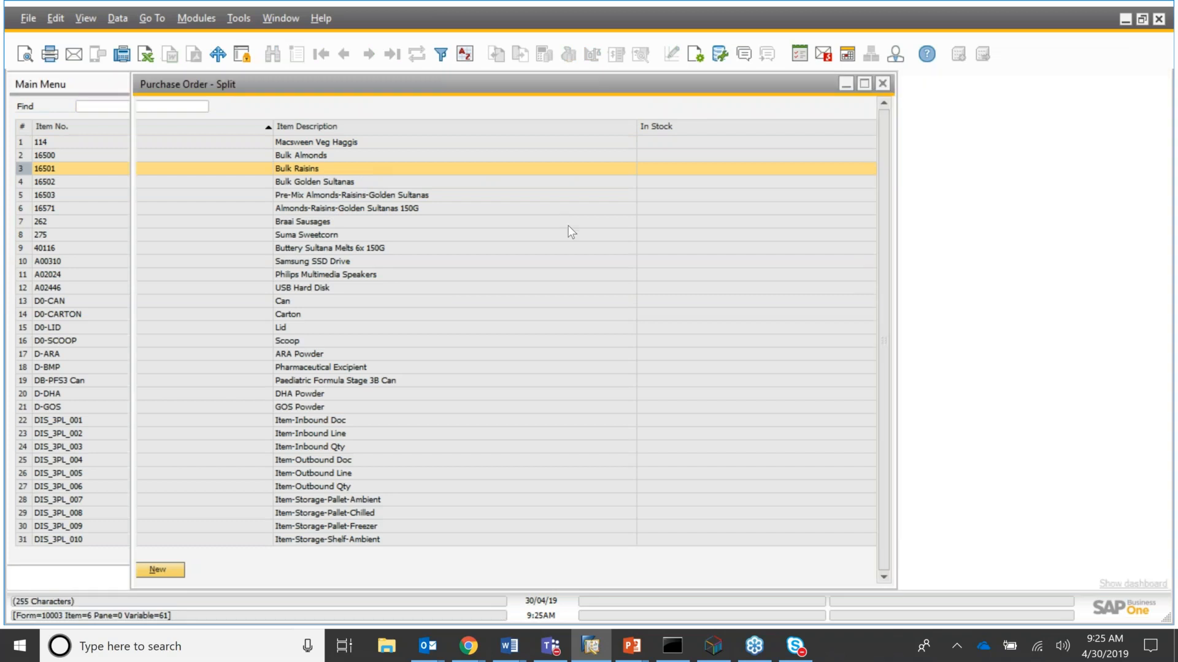
pyautogui.write('5')
pyautogui.press('Tab')
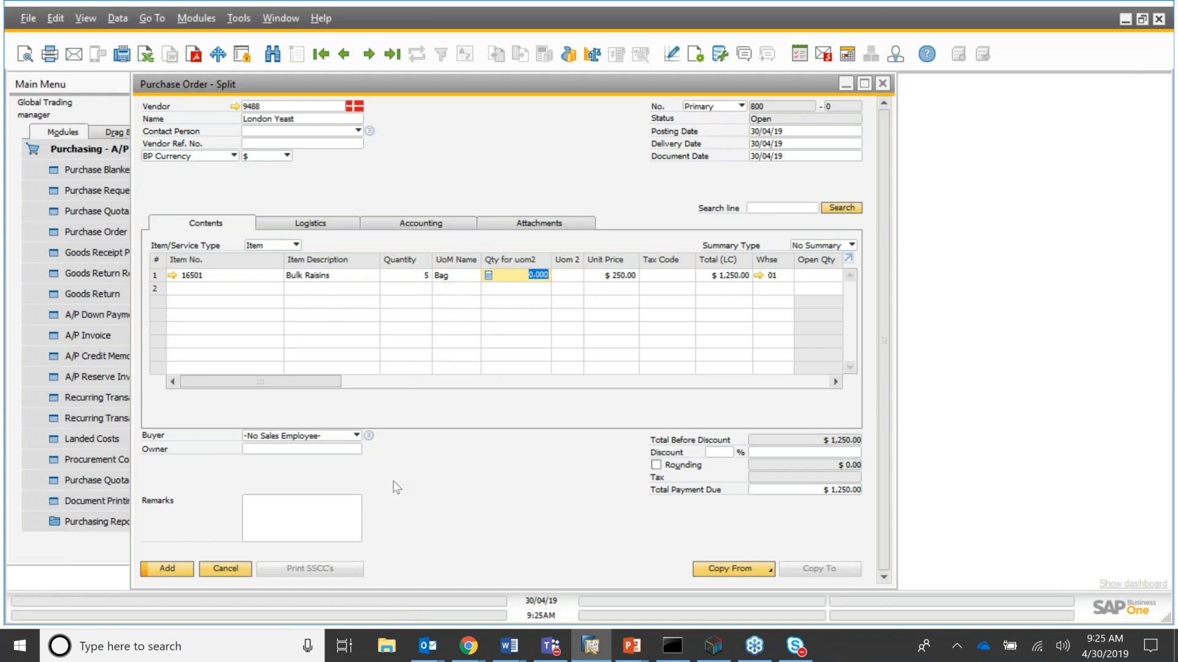
pyautogui.click(168, 569)
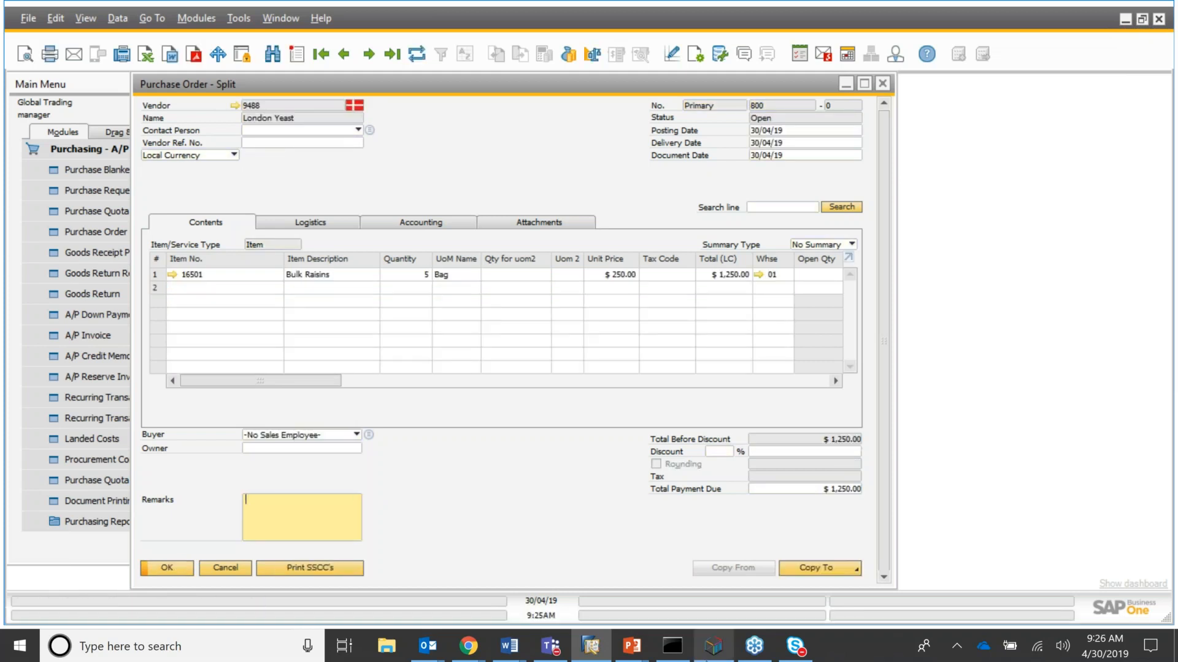
# Switch to the Produmex Windows Terminal, enlarge its window and review the available Purchase functions
pyautogui.click(715, 651)
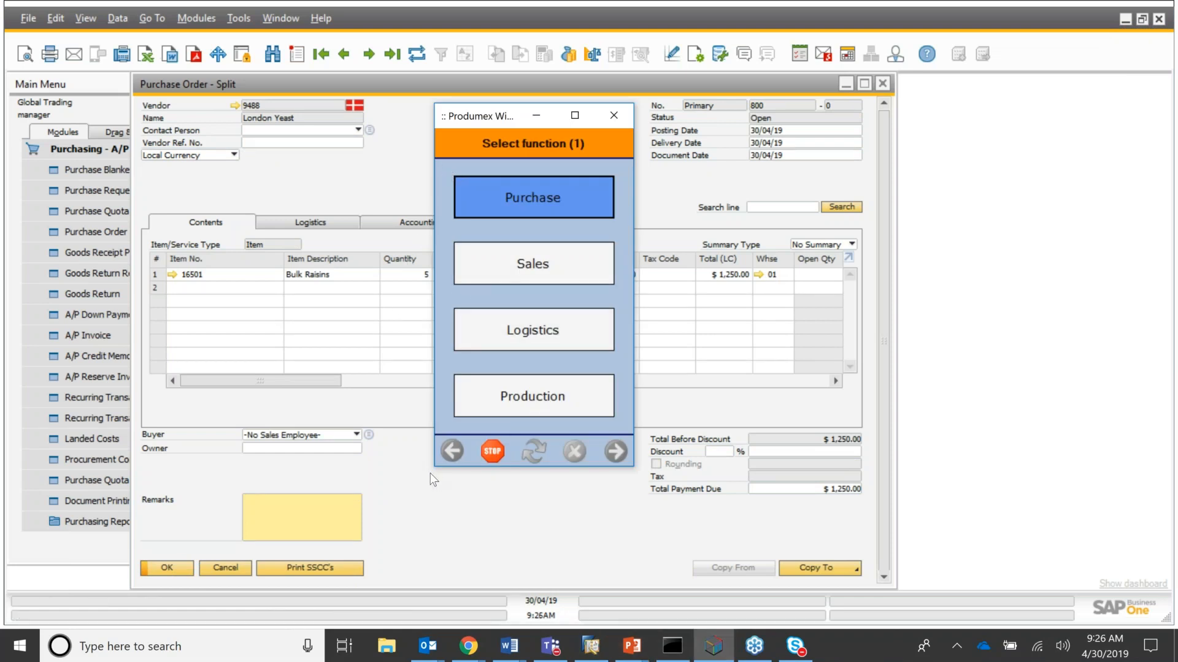
pyautogui.moveTo(430, 474); pyautogui.dragTo(367, 530)
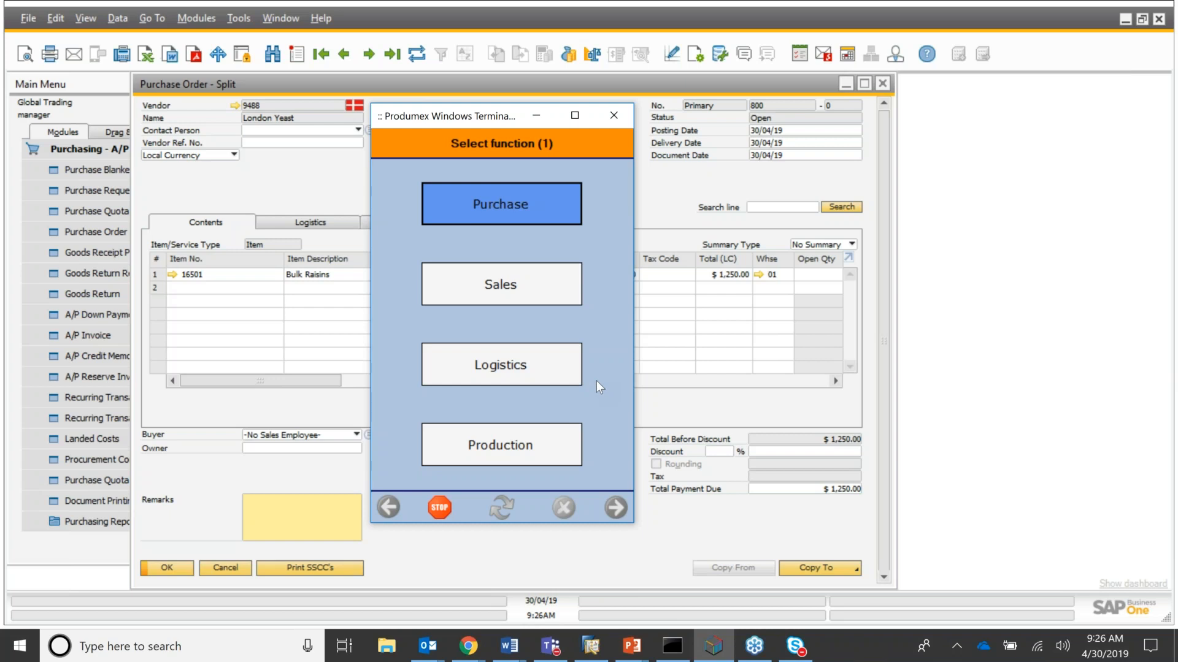
pyautogui.click(513, 207)
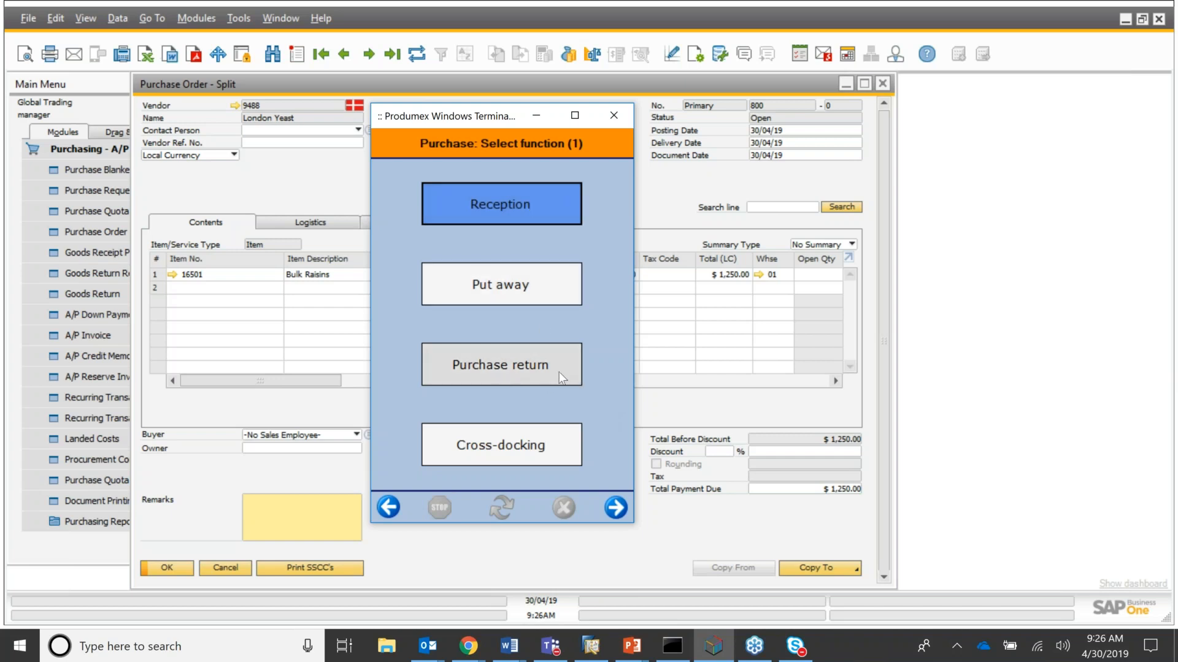
pyautogui.click(616, 508)
pyautogui.click(528, 215)
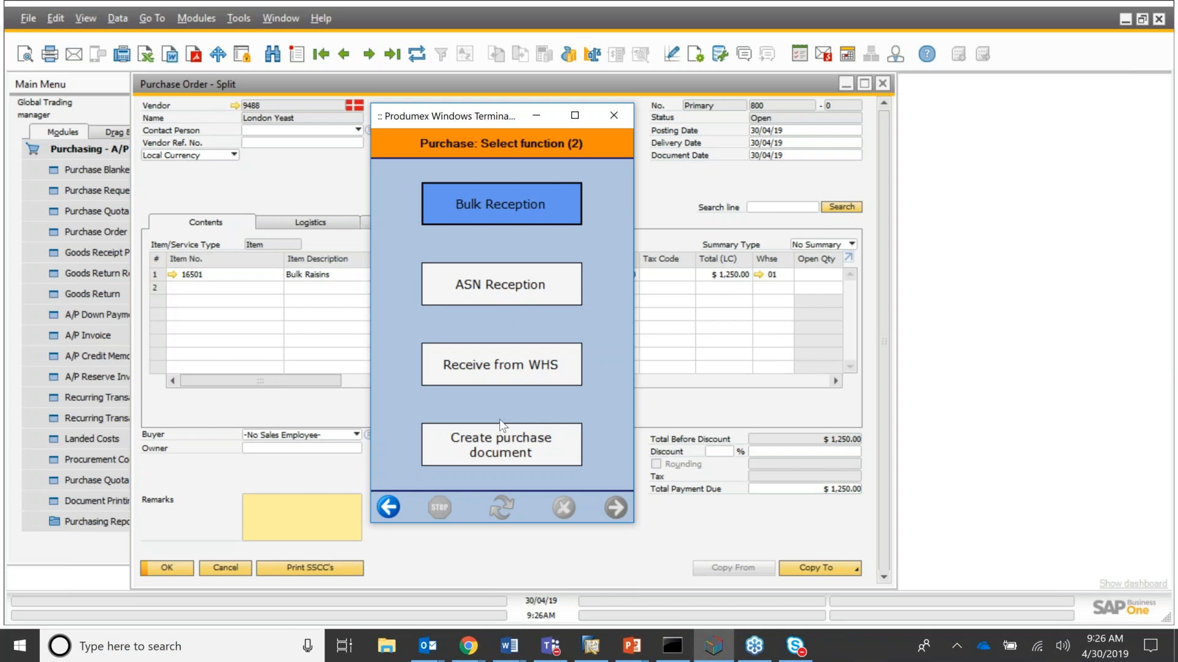
pyautogui.click(391, 513)
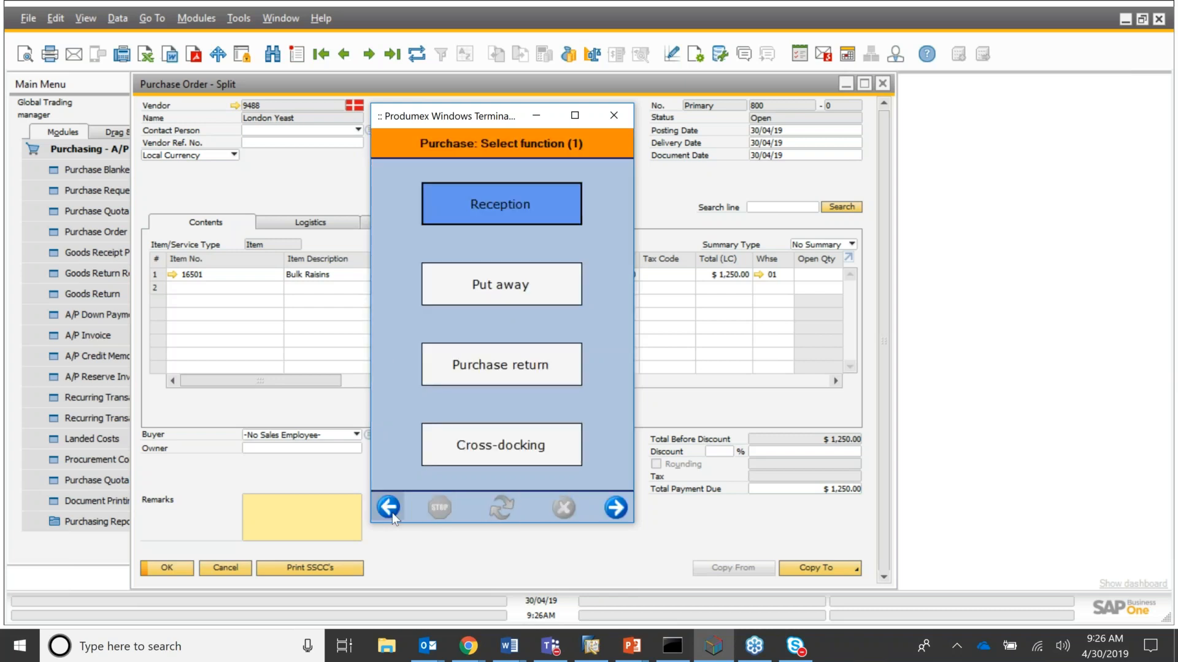
pyautogui.click(392, 513)
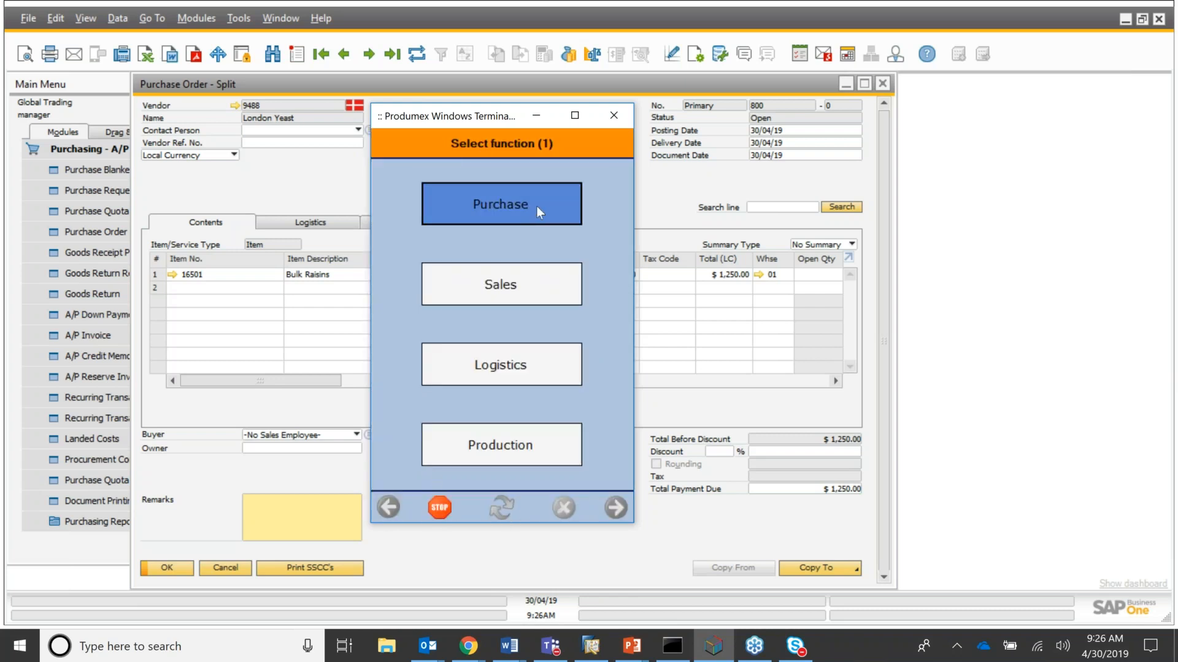
# Review all pages of the terminal's Sales functions, then return to the main function selection
pyautogui.click(539, 296)
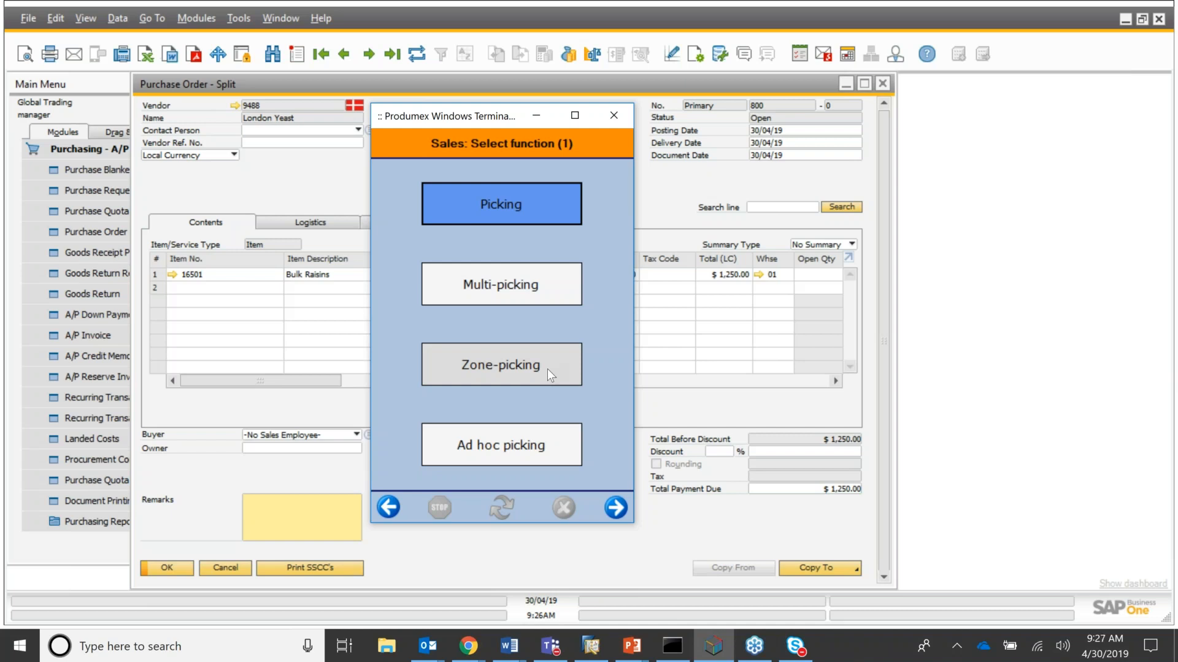
pyautogui.click(616, 508)
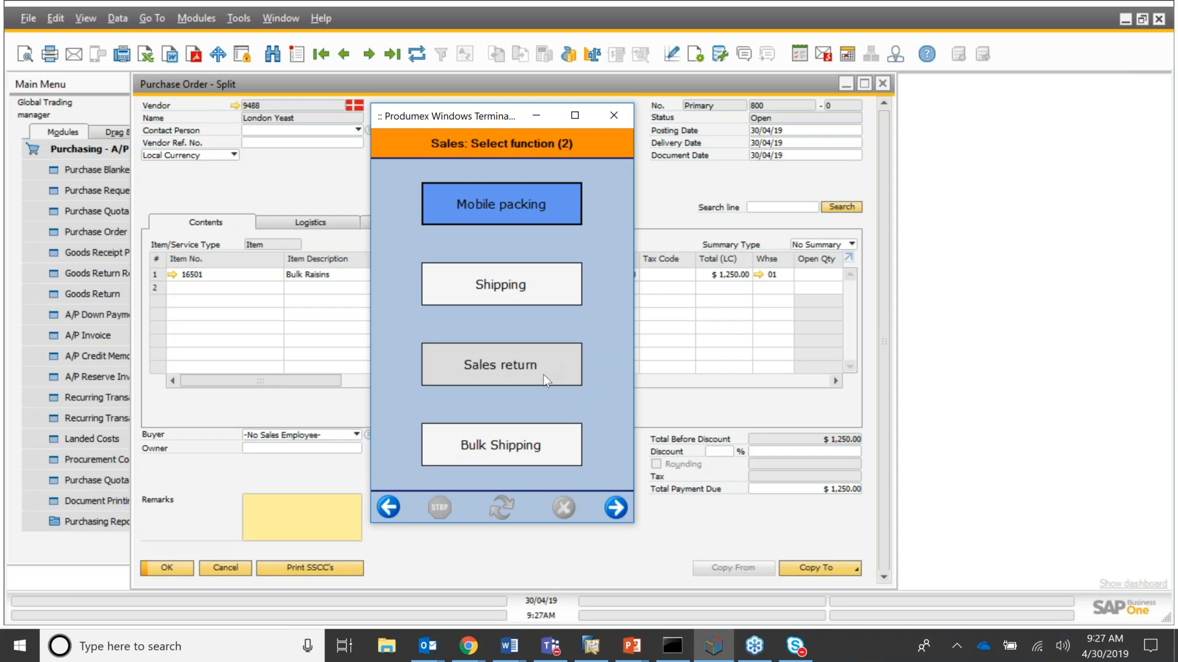
pyautogui.click(617, 509)
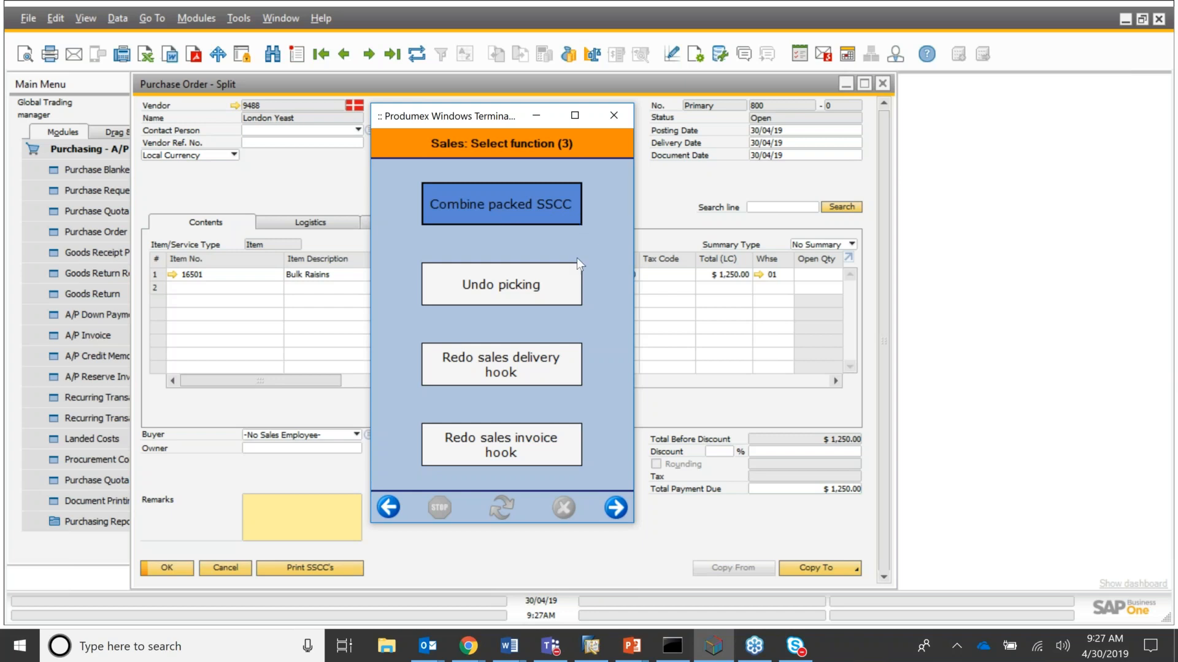
pyautogui.click(615, 509)
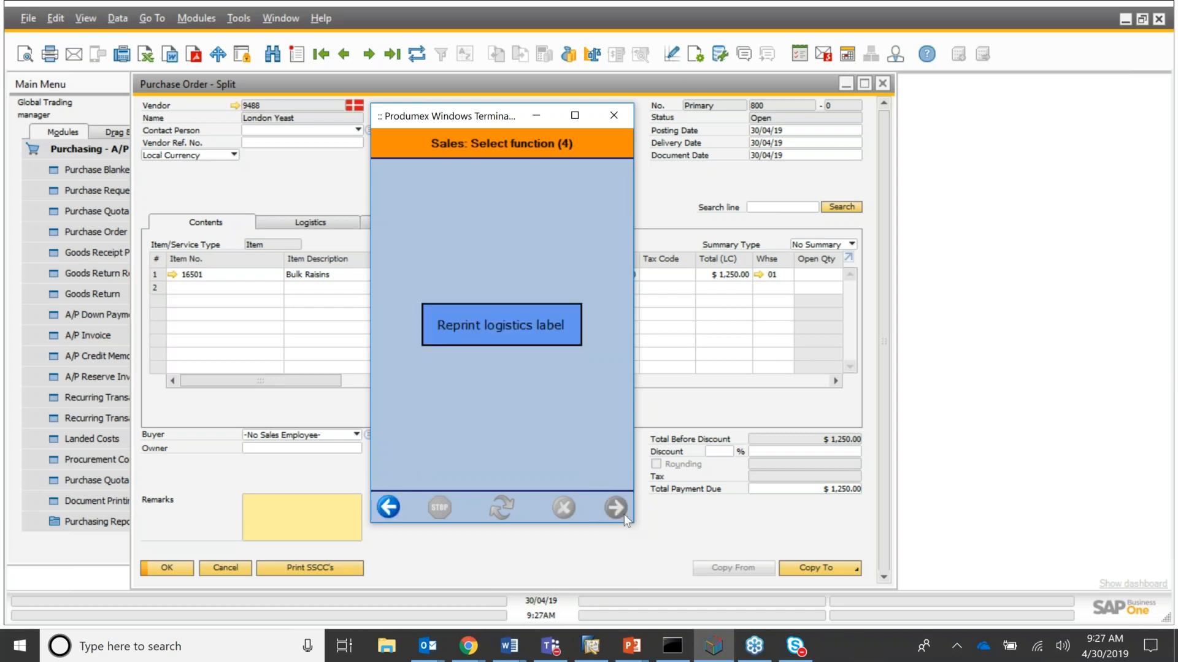
pyautogui.click(389, 507)
pyautogui.click(391, 508)
pyautogui.click(394, 507)
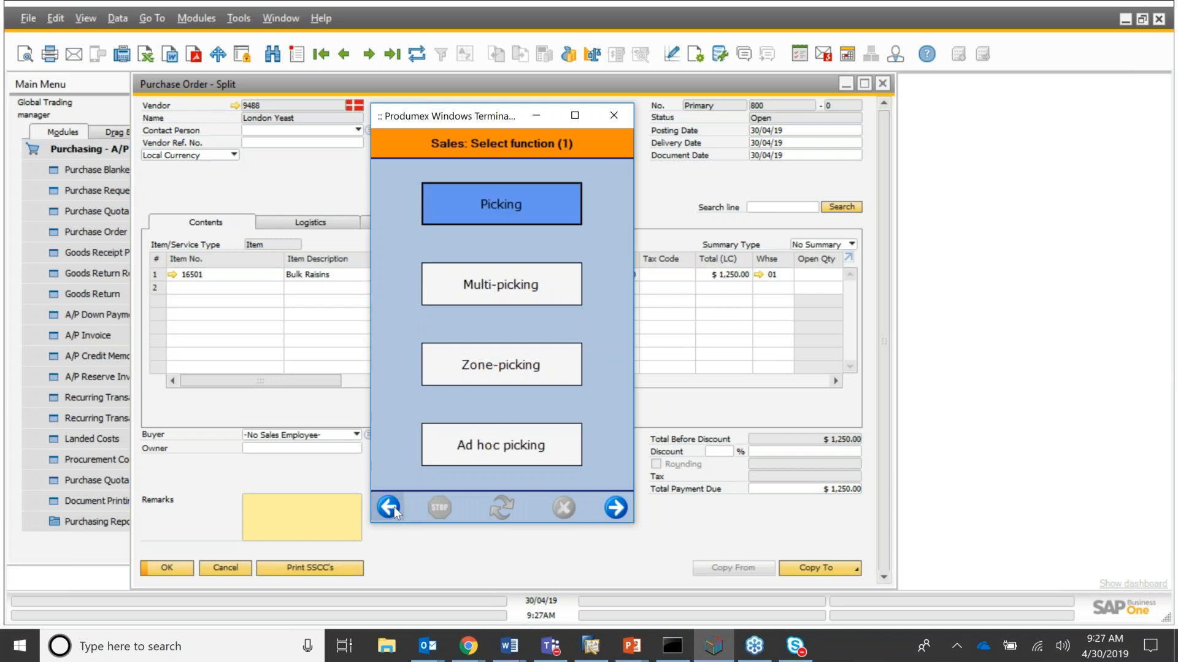
pyautogui.click(394, 507)
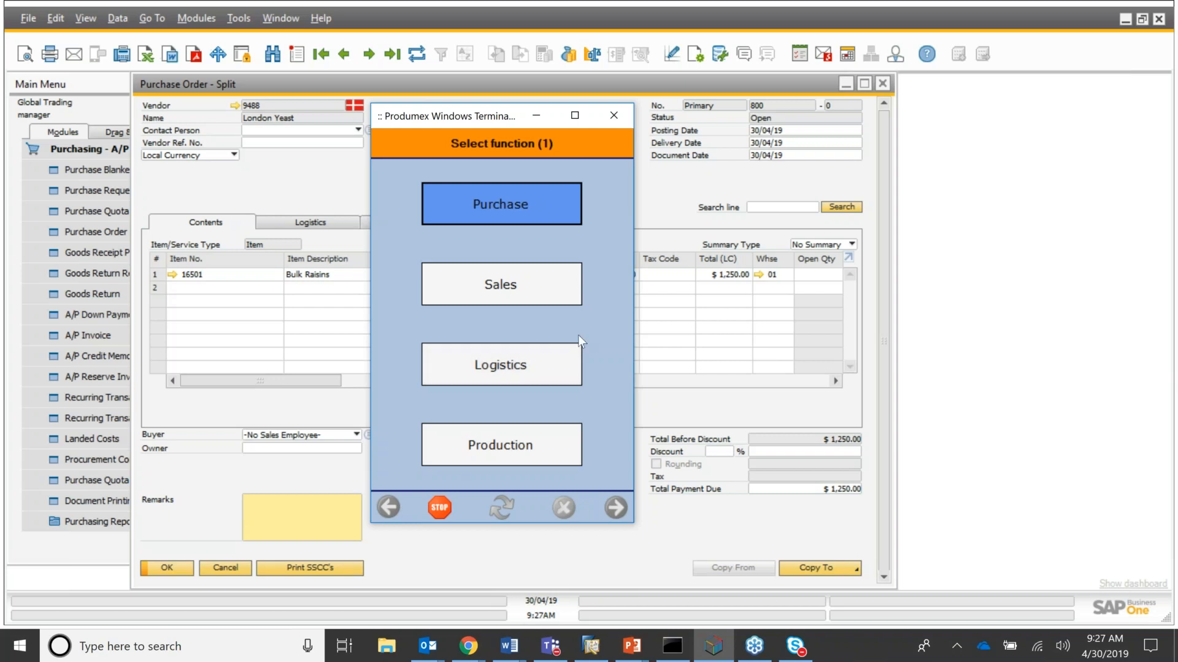
# Review both pages of the Move functions under Logistics
pyautogui.click(558, 366)
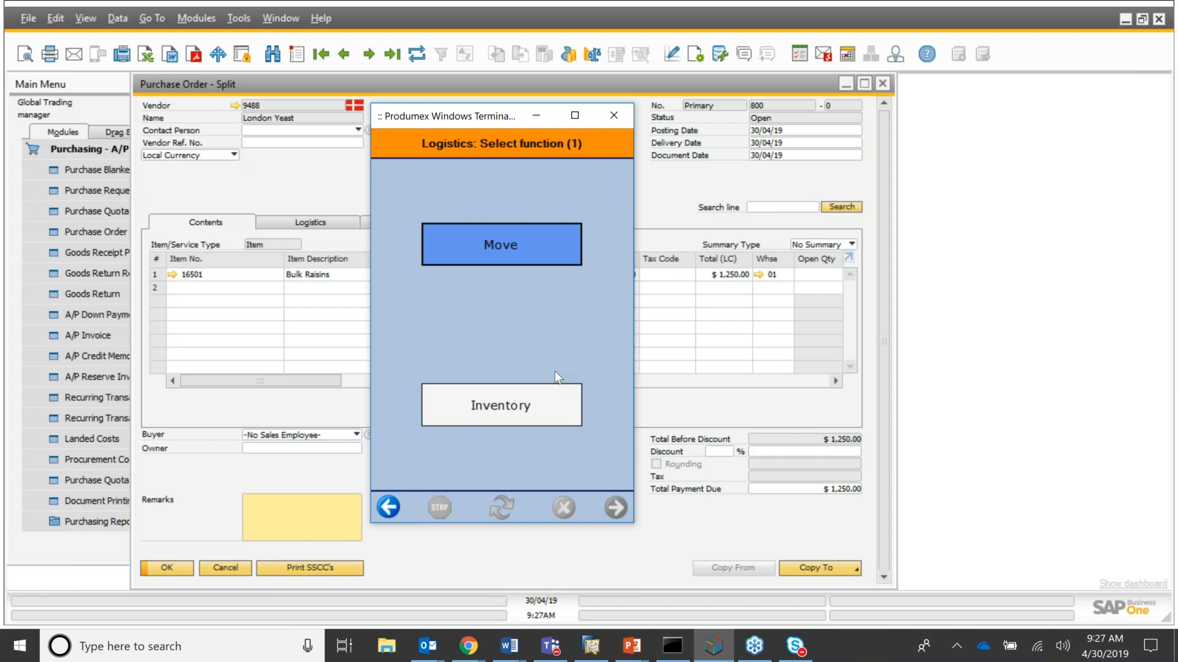
pyautogui.click(469, 255)
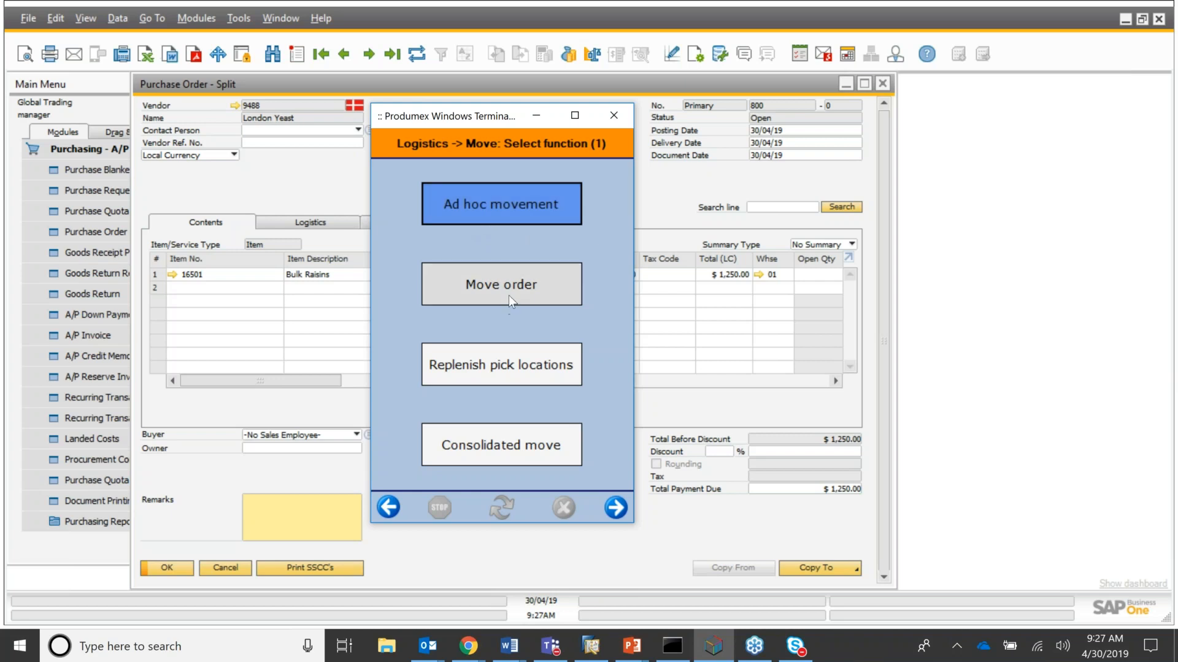
pyautogui.click(613, 512)
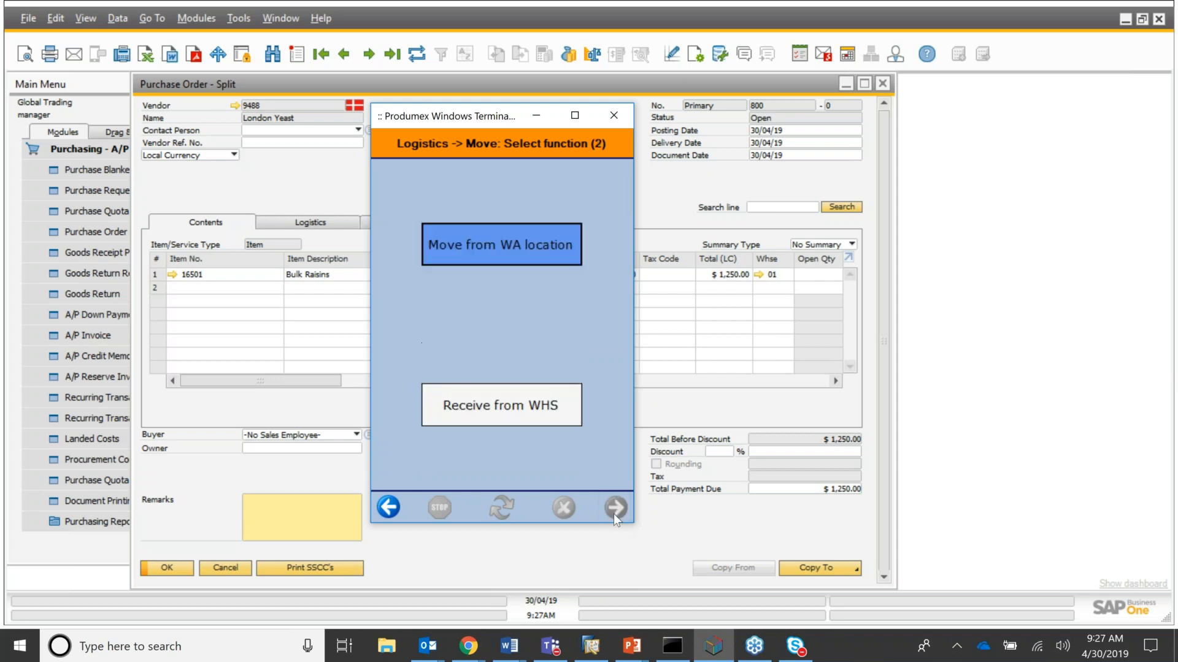
pyautogui.click(388, 508)
pyautogui.click(388, 508)
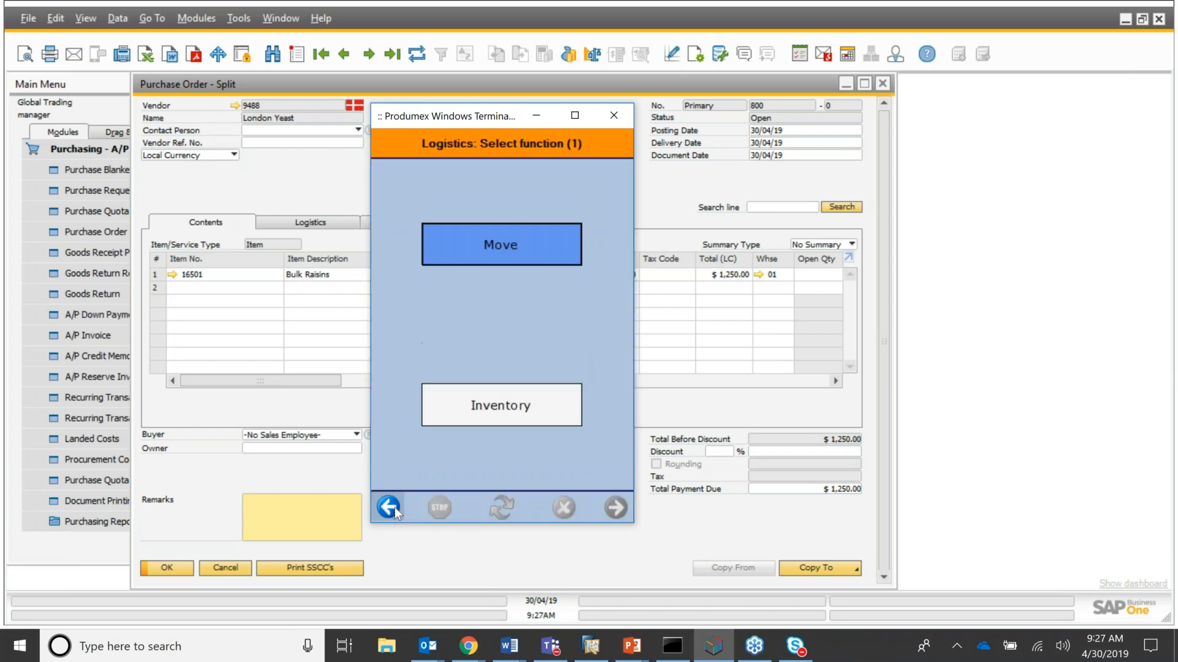
# Review both pages of the Inventory functions under Logistics and return to the main function selection
pyautogui.click(529, 410)
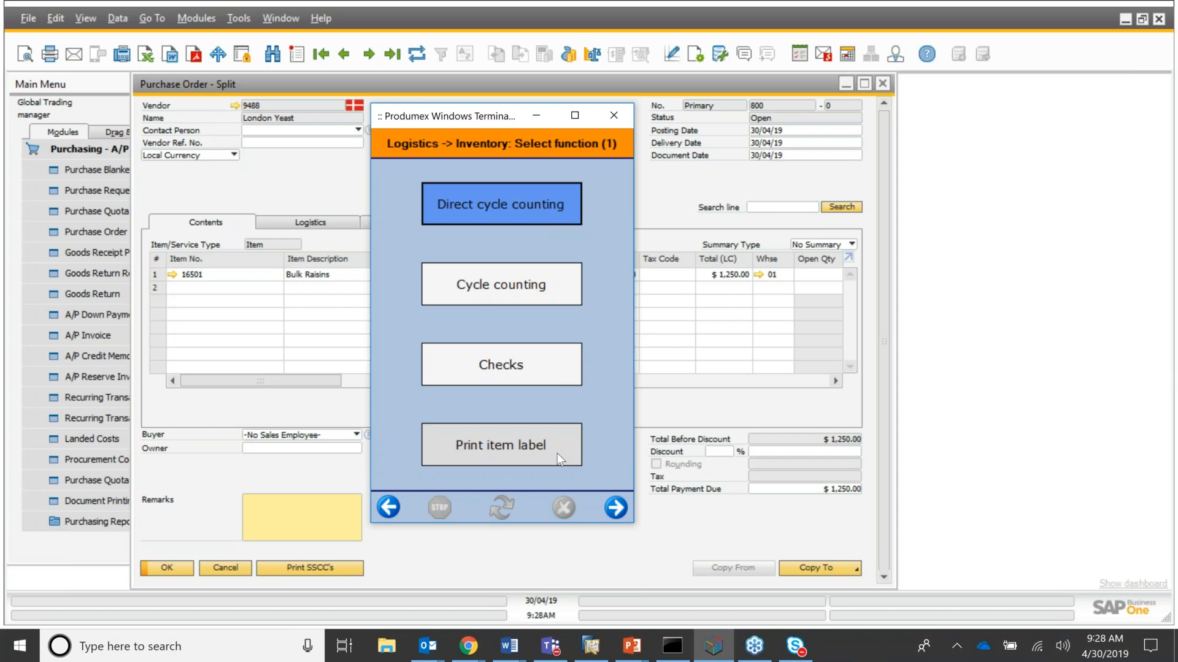
pyautogui.click(623, 512)
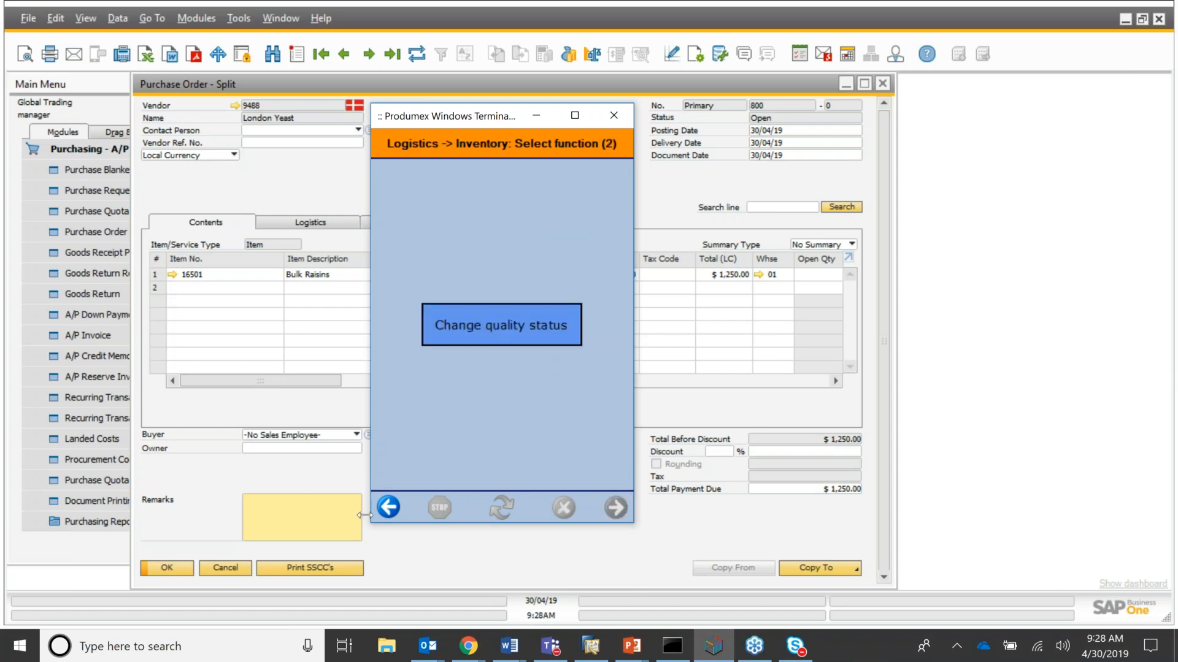
pyautogui.click(392, 514)
pyautogui.click(391, 513)
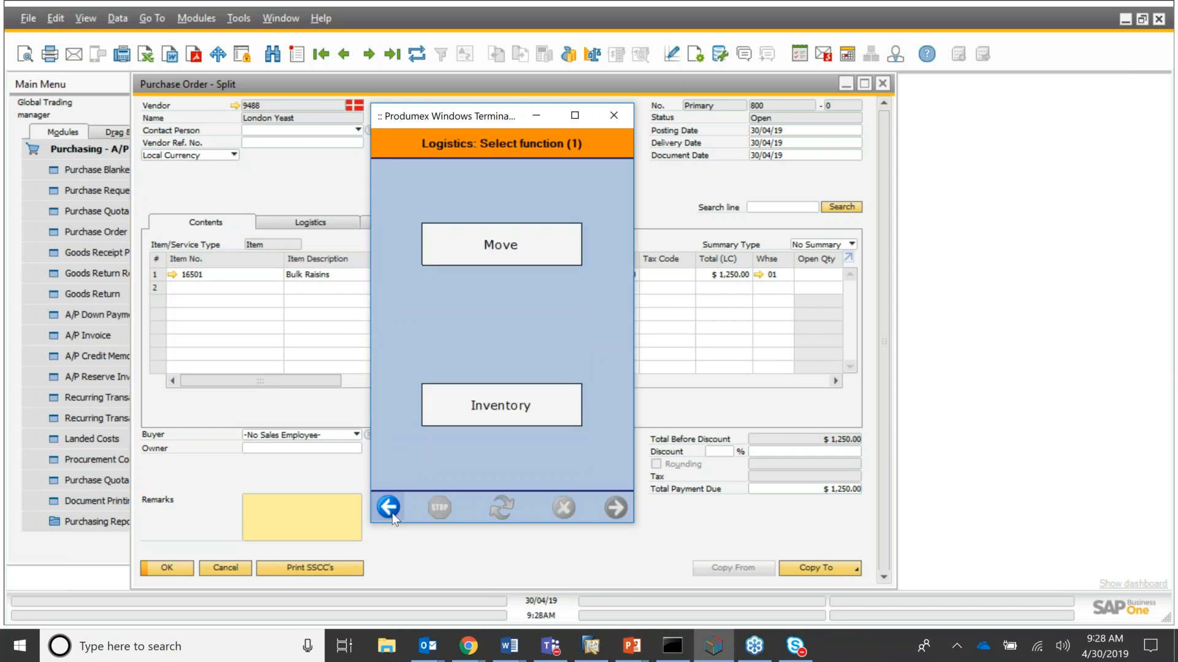
pyautogui.click(391, 514)
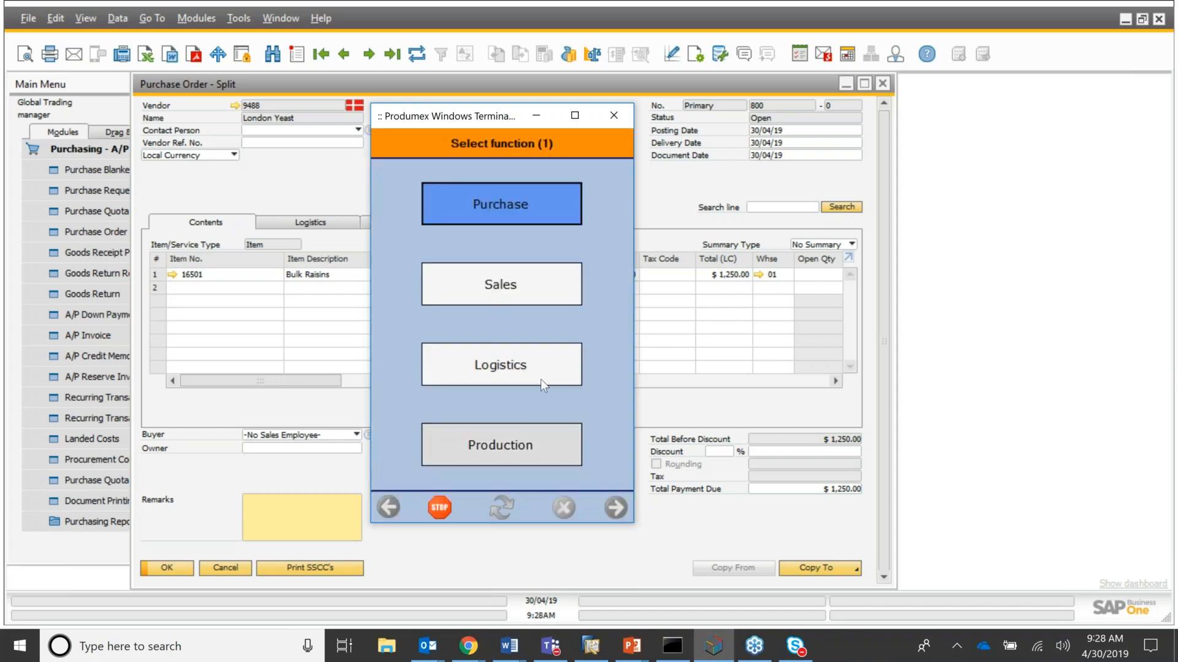
# Review the terminal's Production functions and return to the main function selection
pyautogui.click(518, 451)
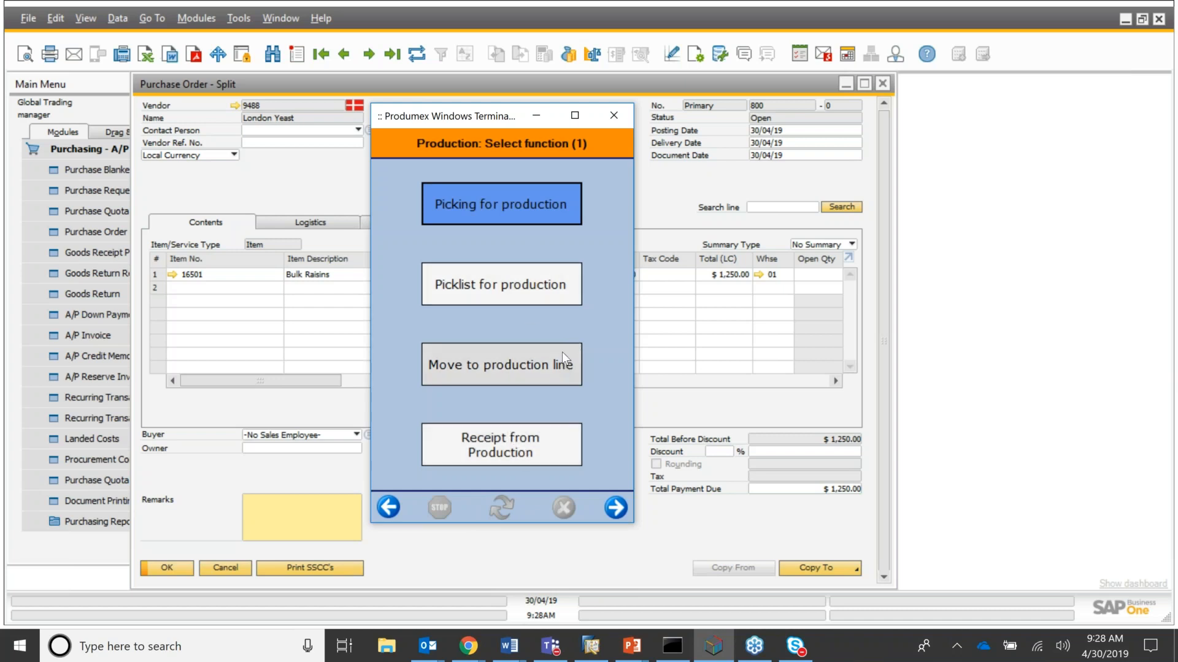
pyautogui.click(616, 507)
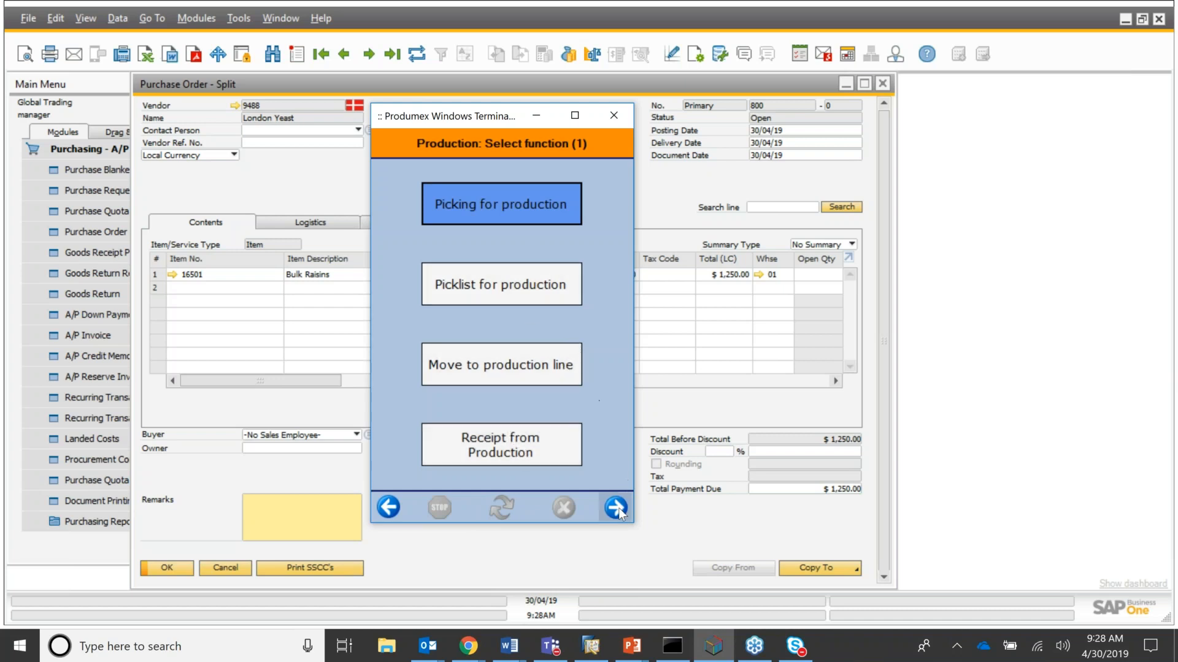
pyautogui.click(395, 511)
pyautogui.click(396, 511)
# Start a purchase Reception and confirm RD_1, Receiving Dock 1 in Warehouse 1 as the location
pyautogui.click(473, 213)
pyautogui.click(522, 208)
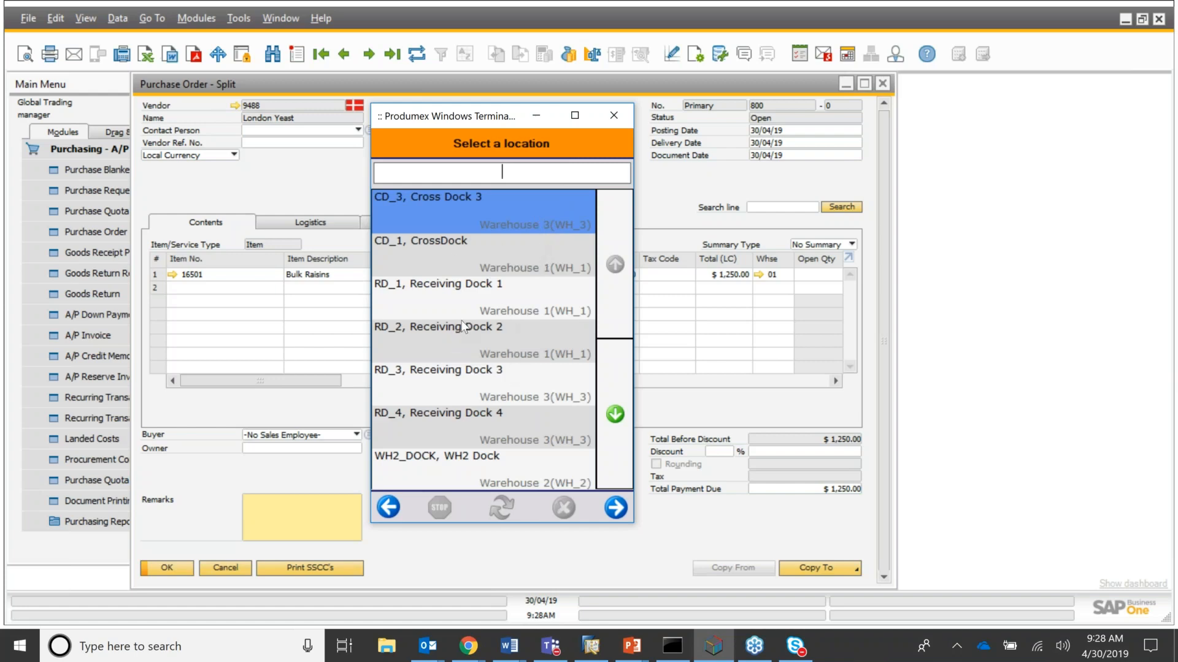
pyautogui.click(482, 307)
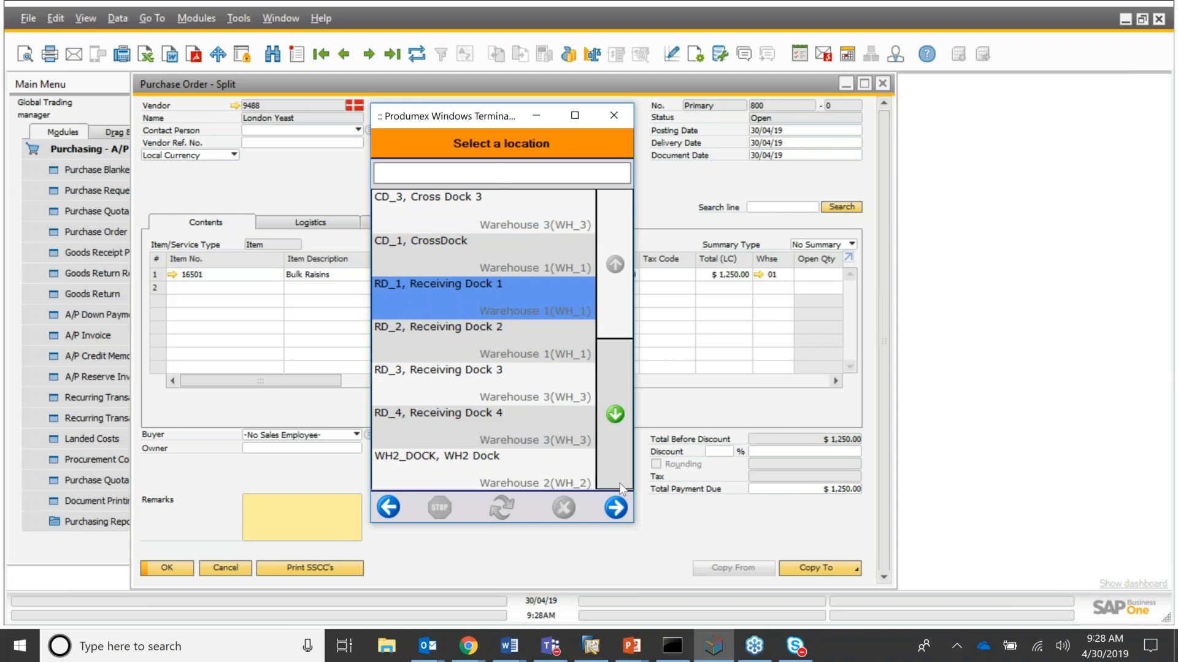
pyautogui.click(616, 507)
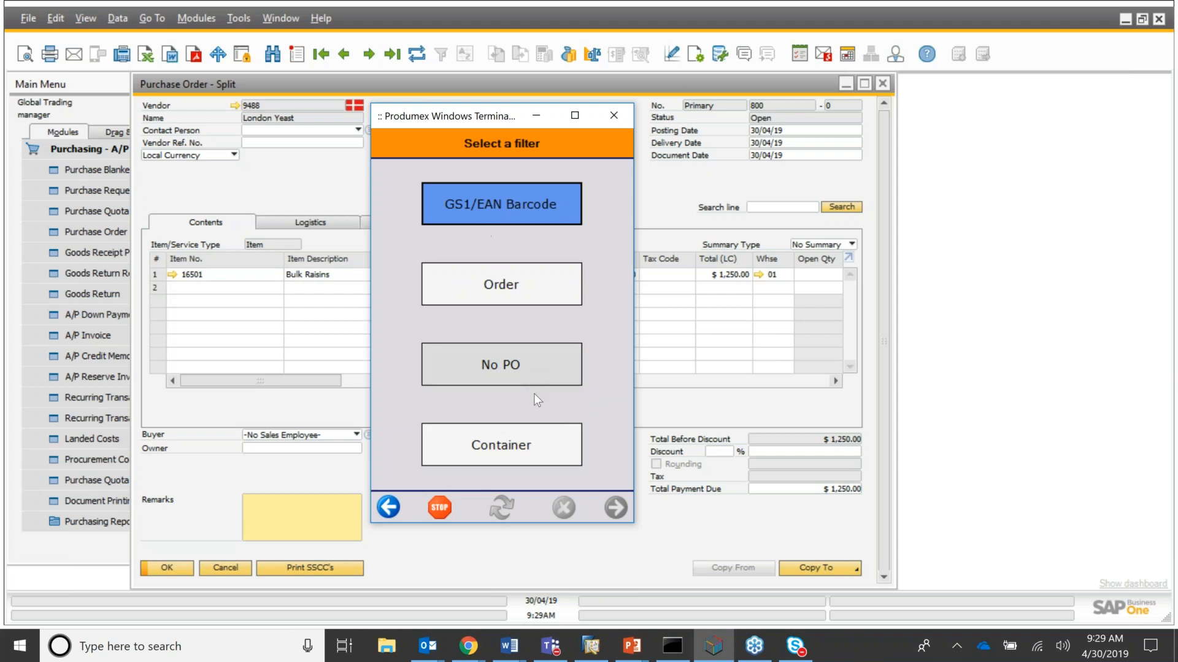
# Filter the reception by order, search for 800, and confirm P.O. 800 - London Yeast
pyautogui.click(517, 293)
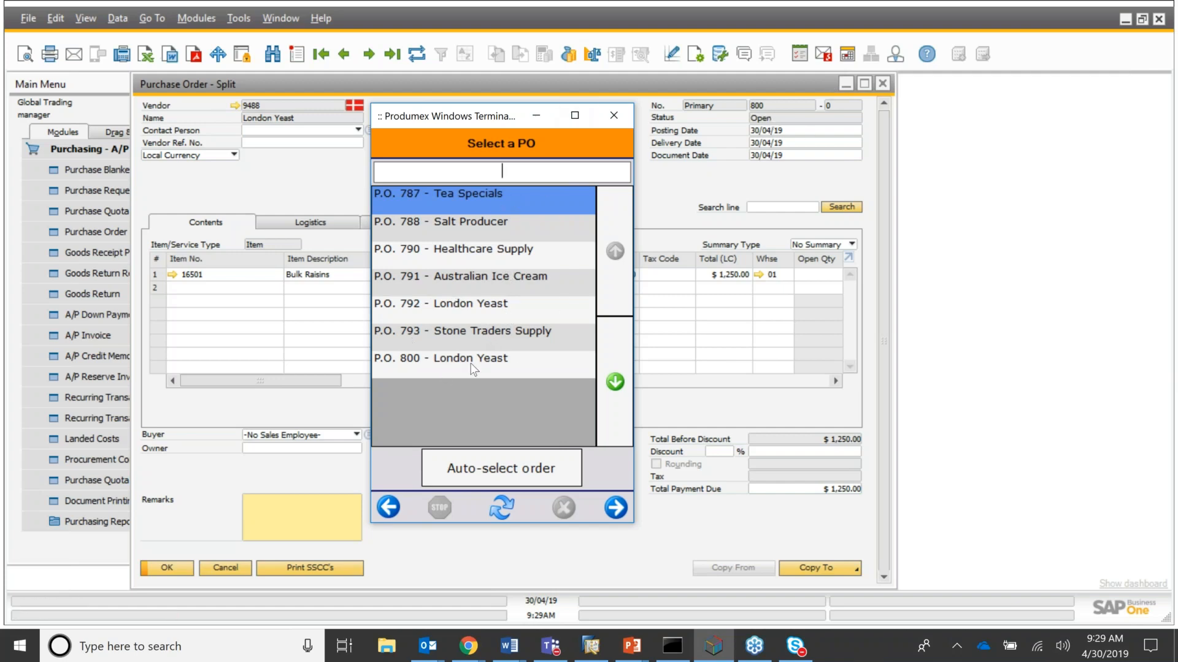
pyautogui.write('800')
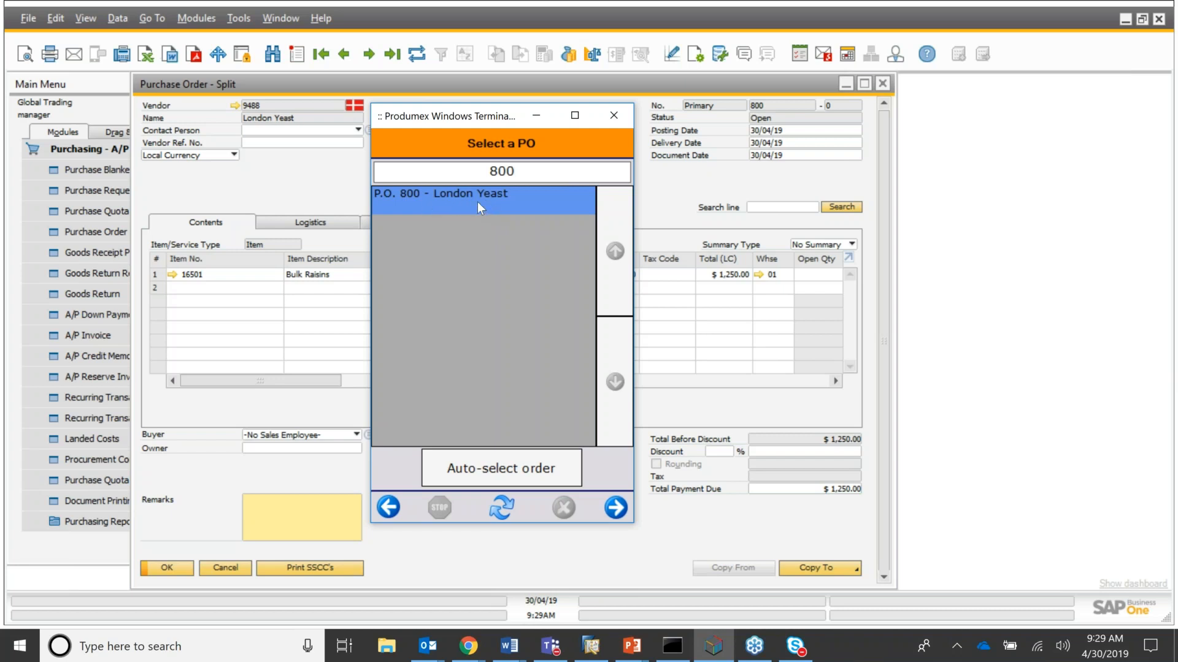
pyautogui.click(613, 509)
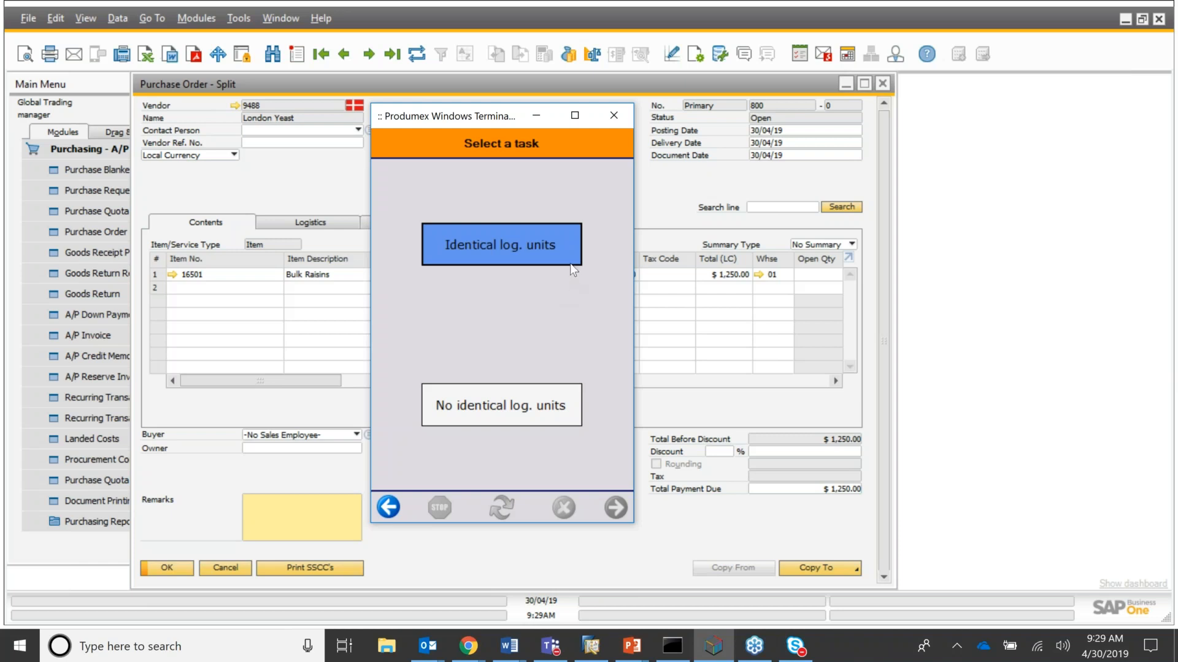
# Choose the No identical log. units task and confirm LC_002 - Carton as the logistic carrier
pyautogui.click(517, 406)
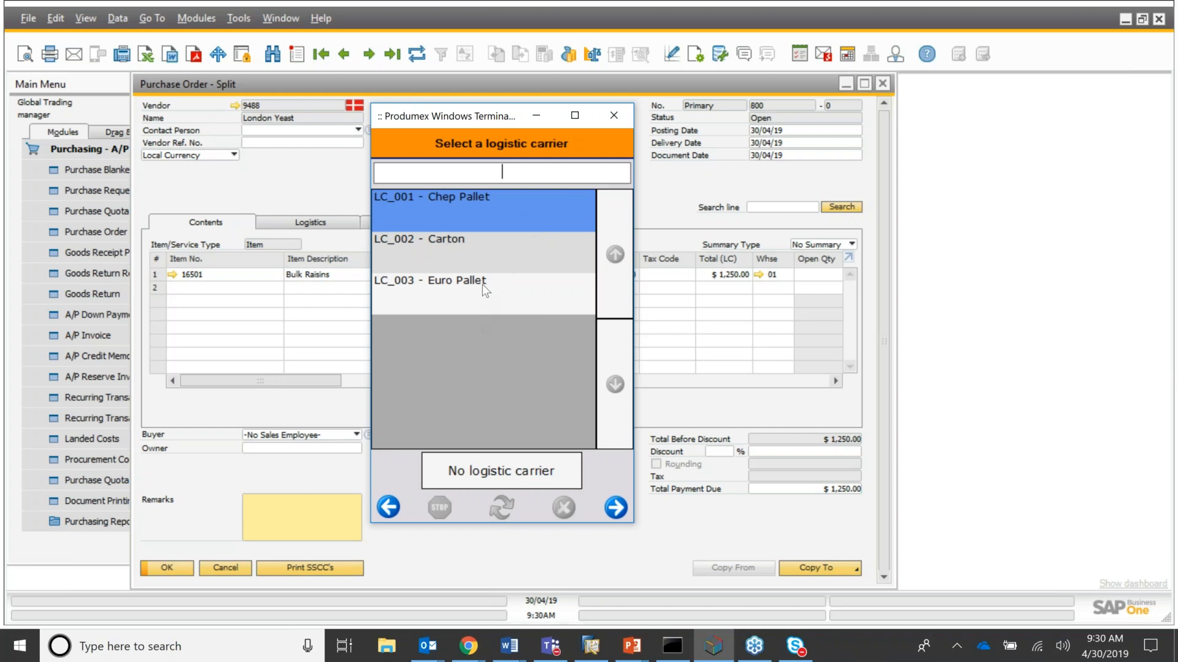
pyautogui.click(504, 261)
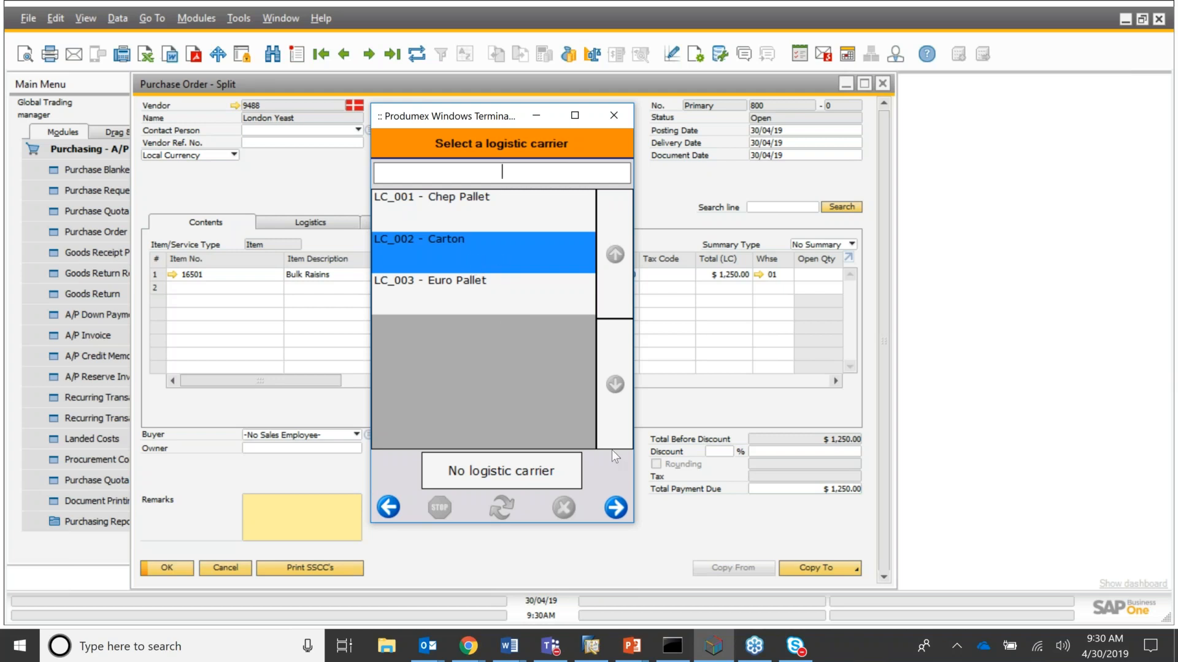
pyautogui.click(615, 508)
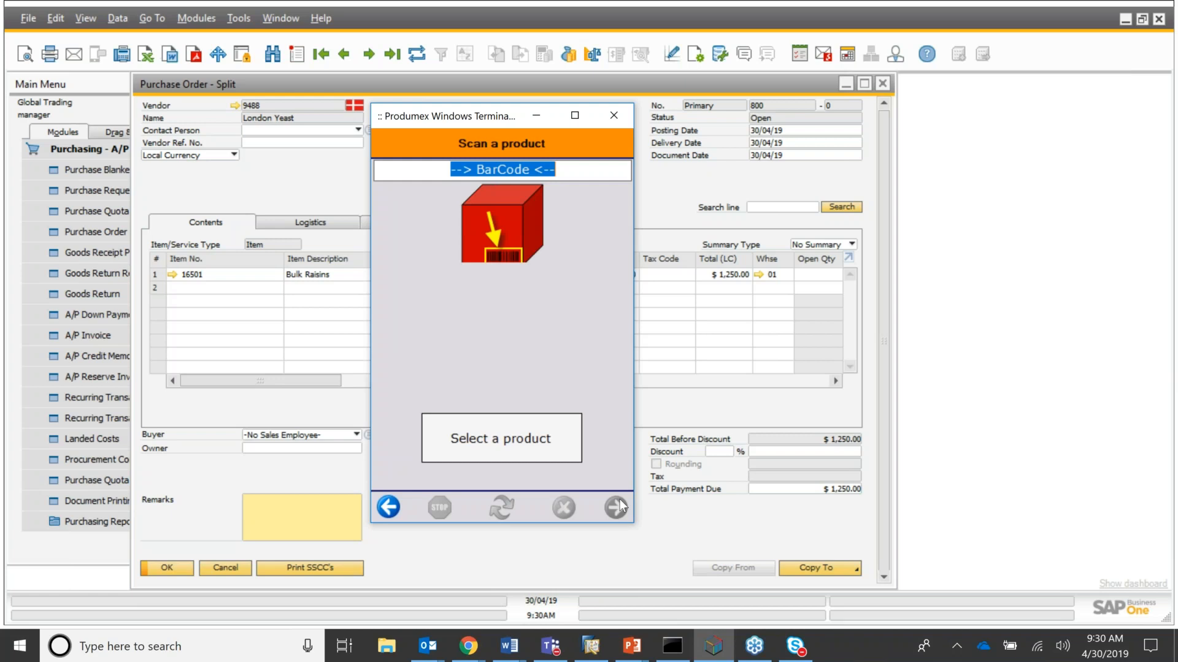
pyautogui.write('05400112330104')
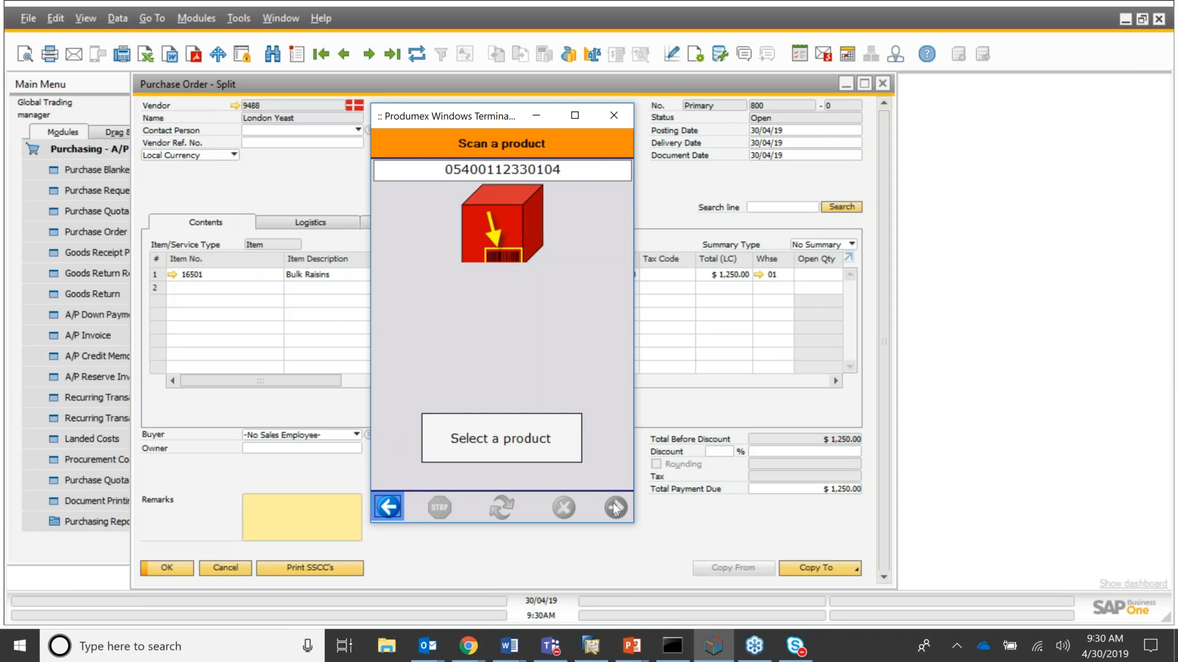
pyautogui.click(540, 451)
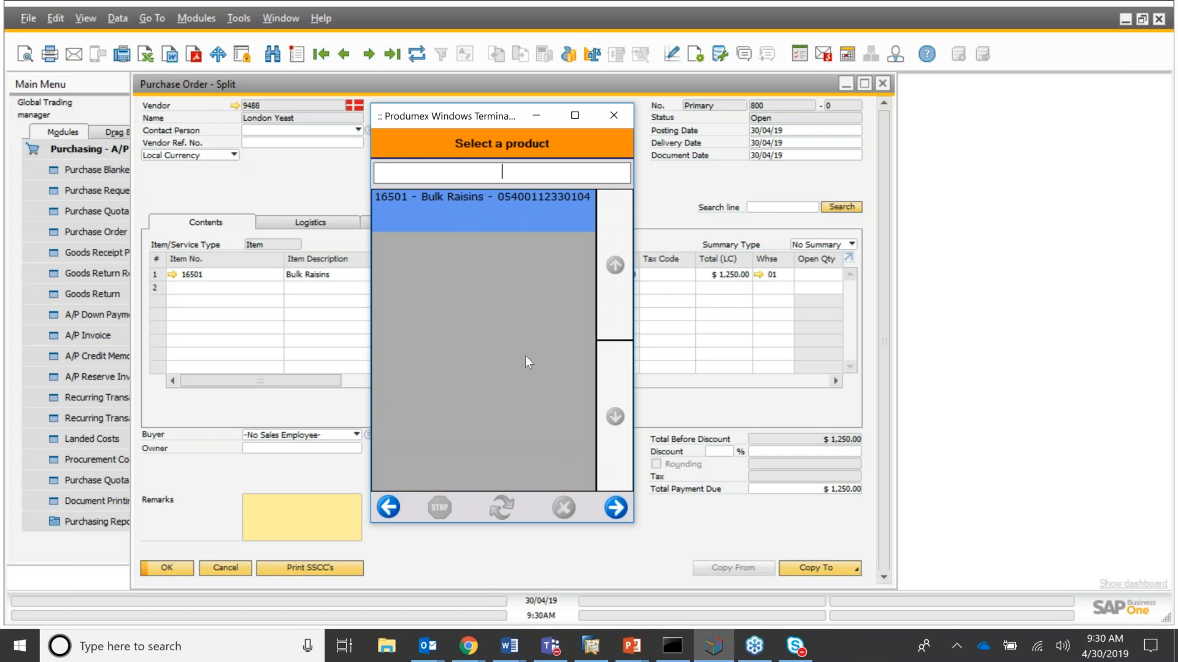
pyautogui.click(618, 512)
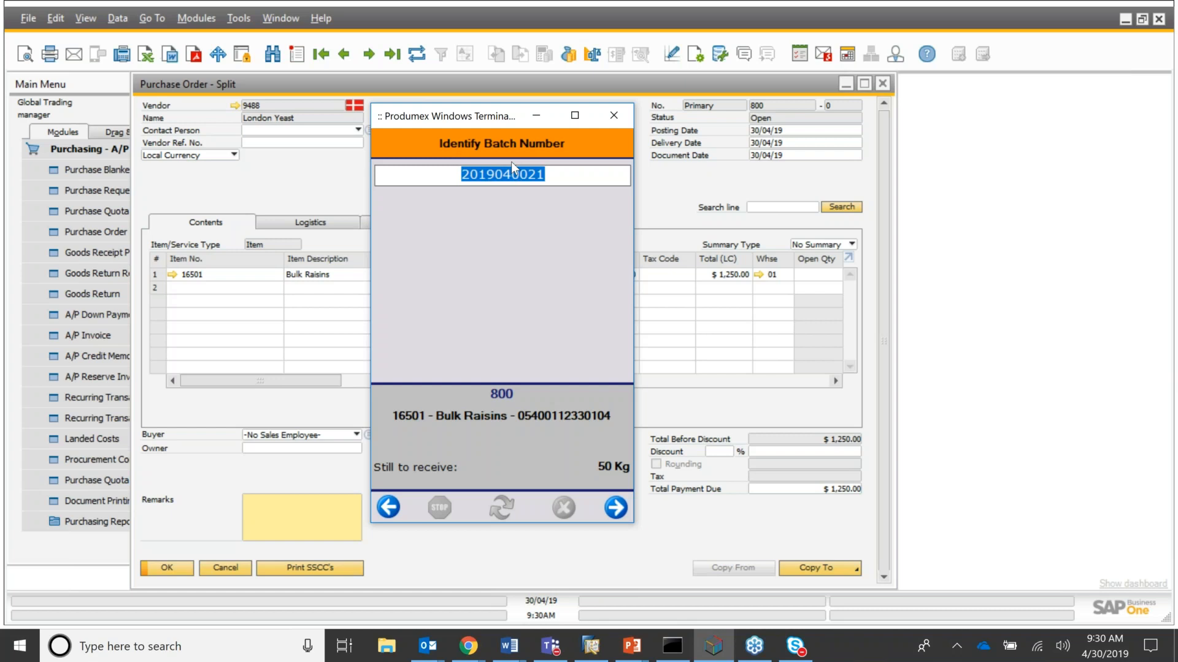
pyautogui.click(541, 177)
pyautogui.moveTo(542, 177); pyautogui.dragTo(534, 227)
pyautogui.click(617, 511)
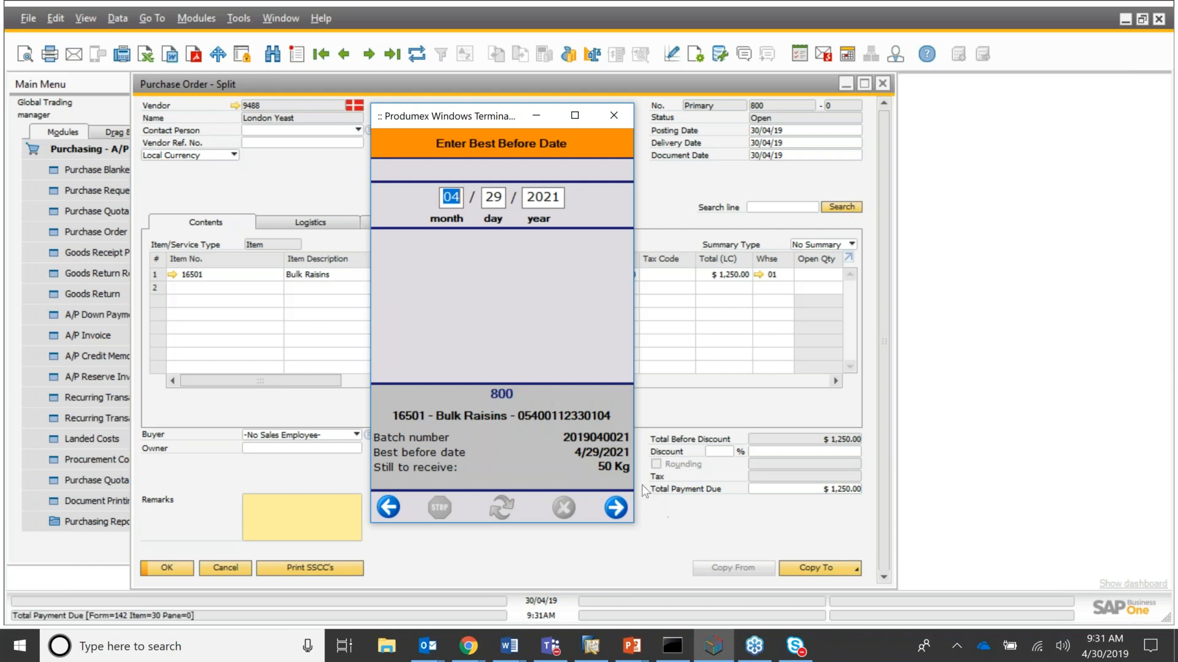
pyautogui.click(620, 512)
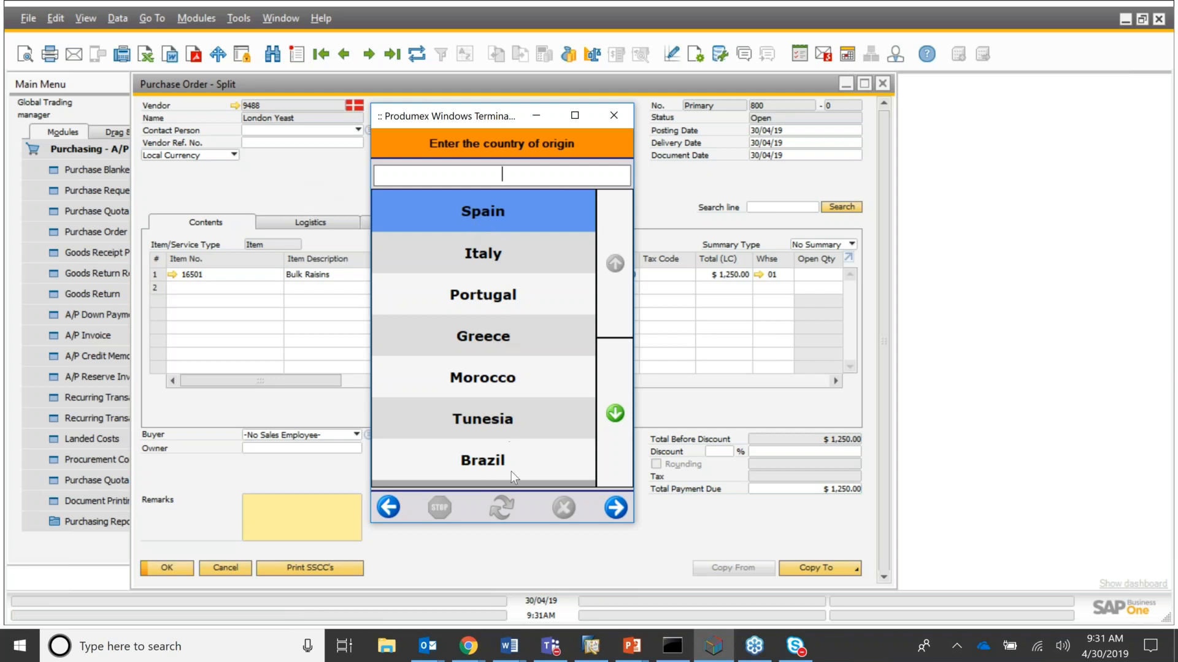
# Set the country of origin for the received batch to Greece
pyautogui.click(614, 417)
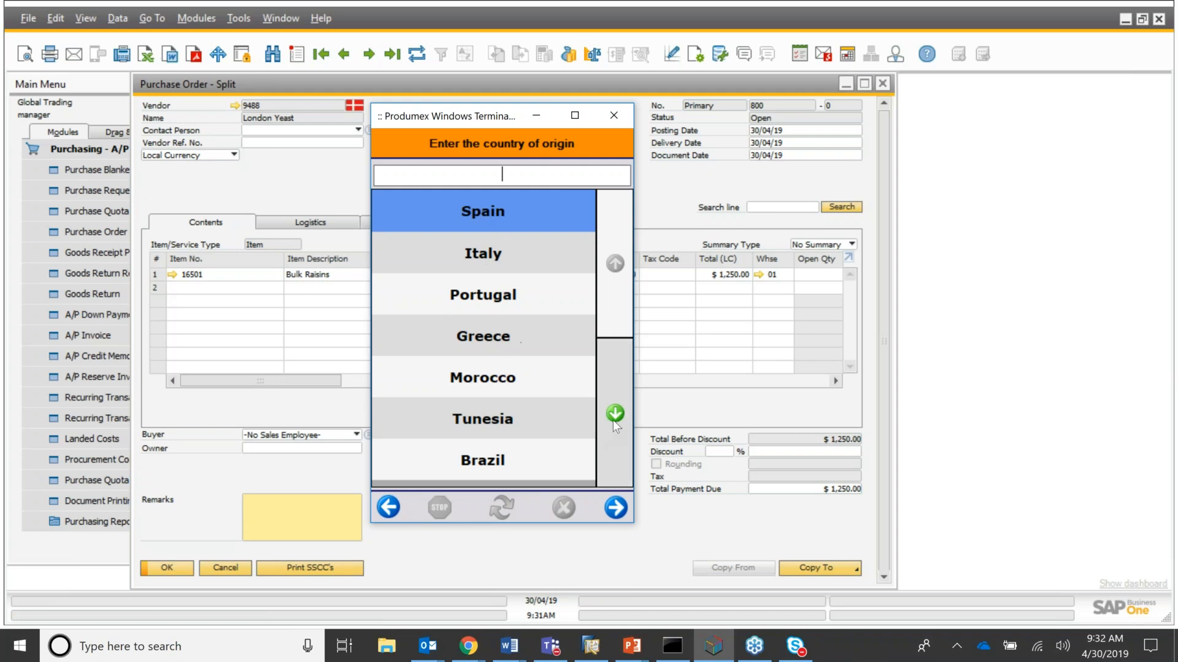
pyautogui.click(508, 346)
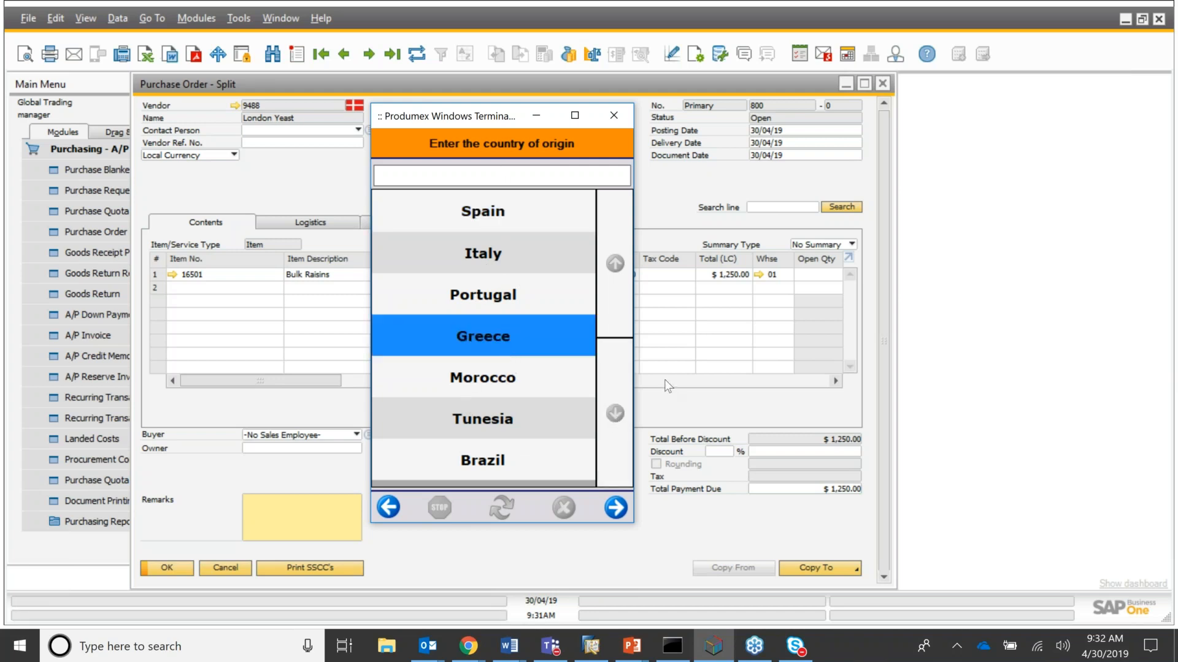
pyautogui.click(616, 509)
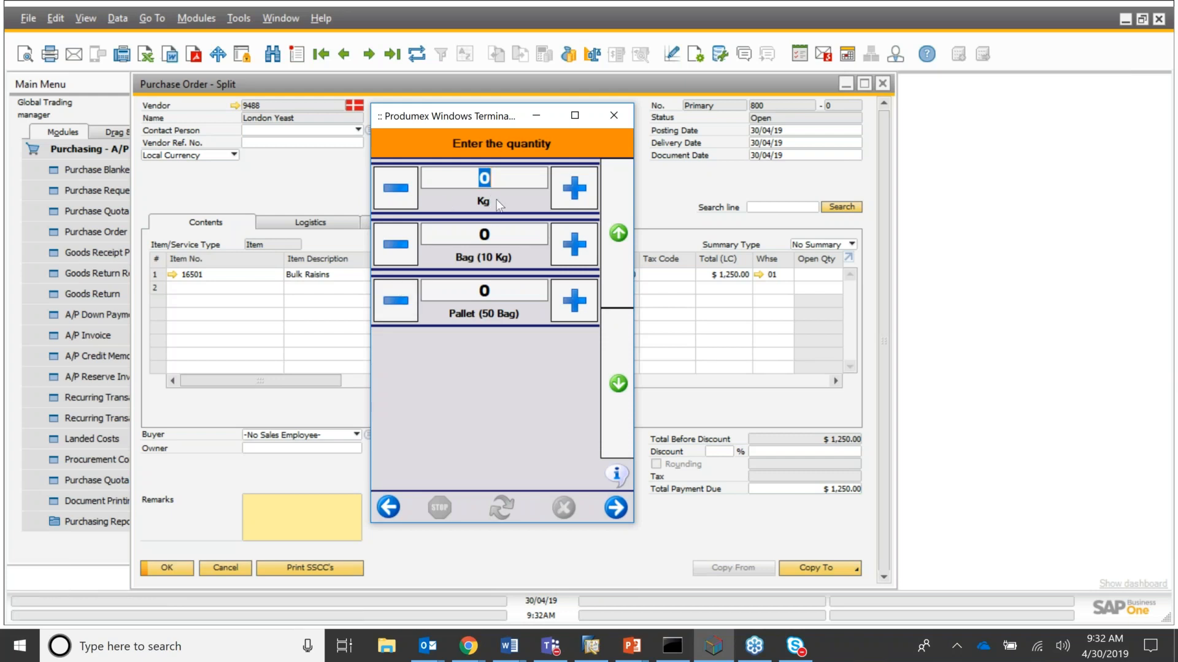
# Receive 5 bags of 10 Kg and print the item label for 50 Kg to PDFCreator
pyautogui.click(507, 232)
pyautogui.write('5')
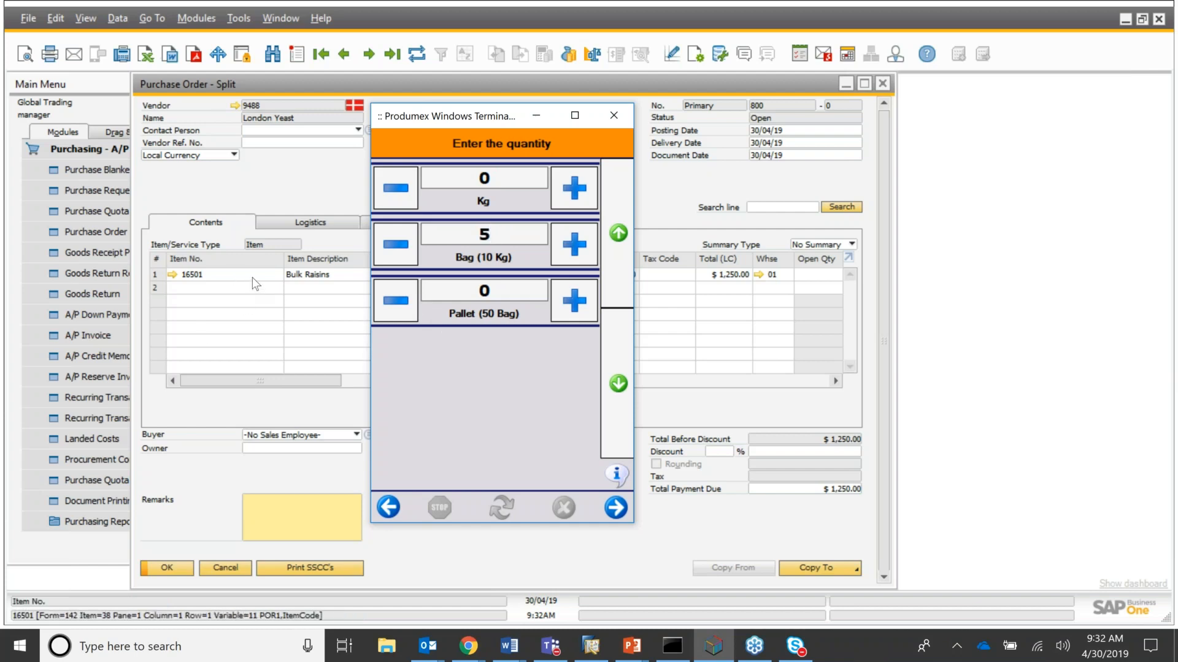
pyautogui.click(617, 509)
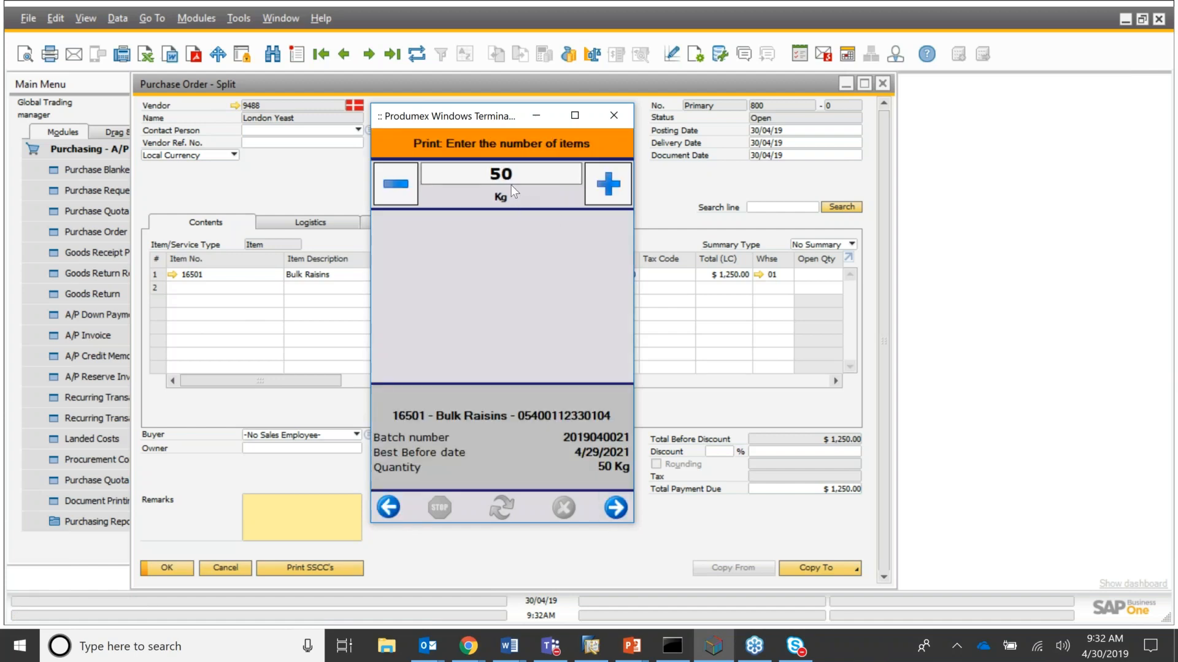
pyautogui.click(617, 511)
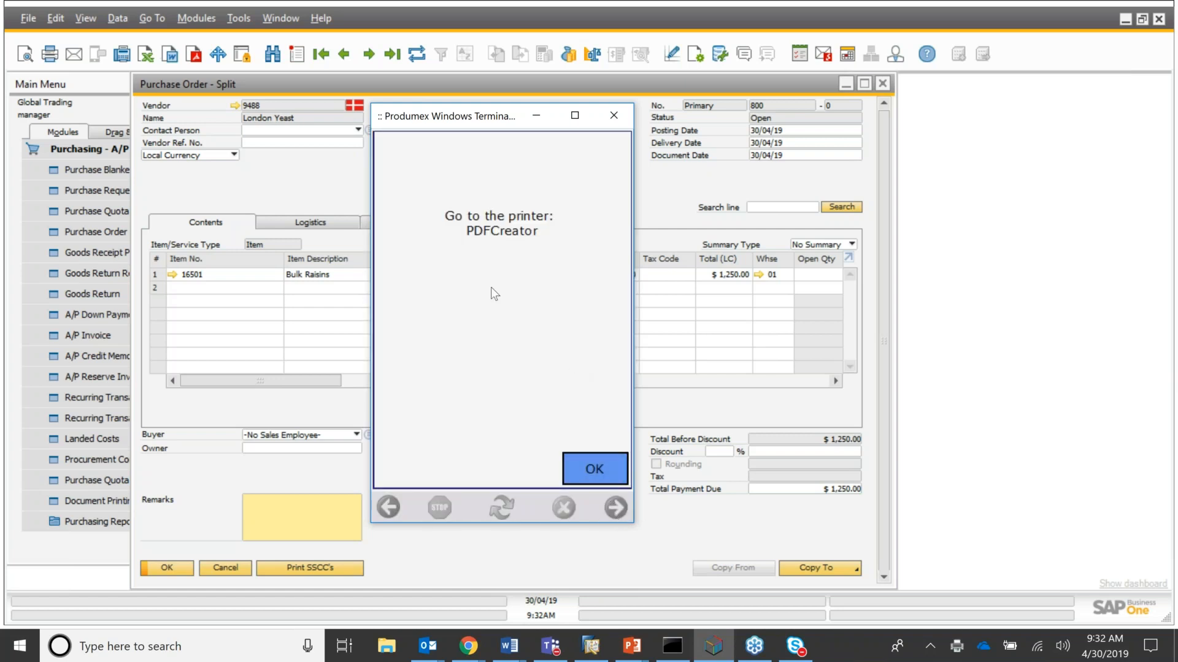
pyautogui.click(596, 466)
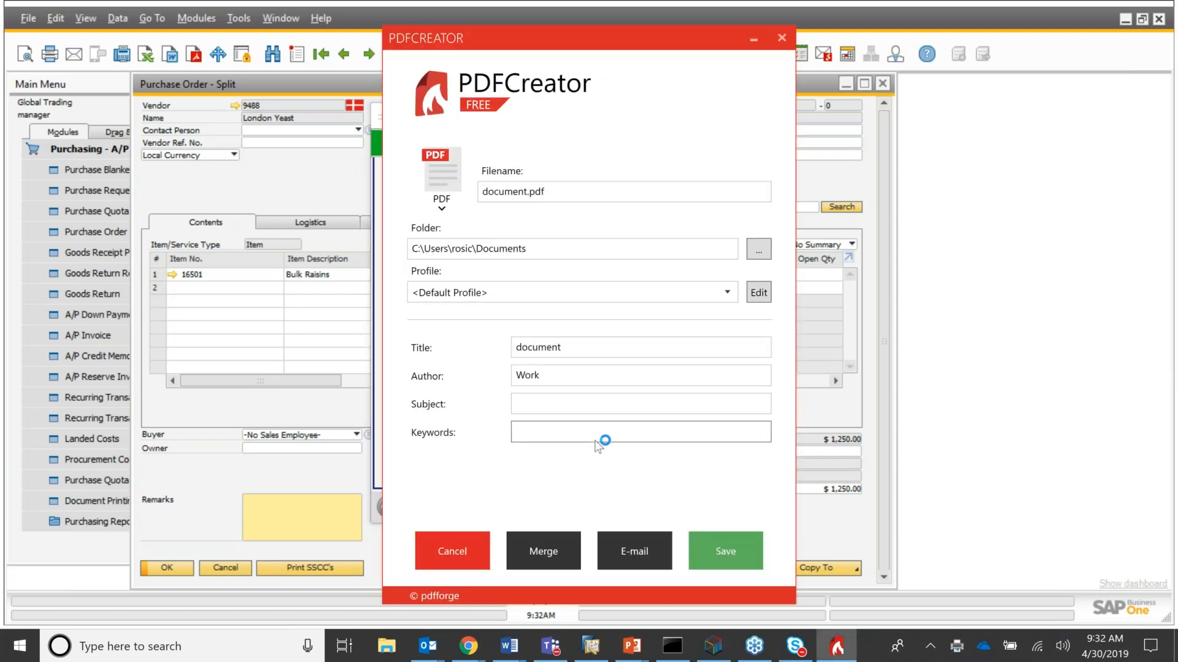
# Send the label document.pdf to an e-mail message and open the attachment to examine the Bulk Raisins label
pyautogui.click(628, 566)
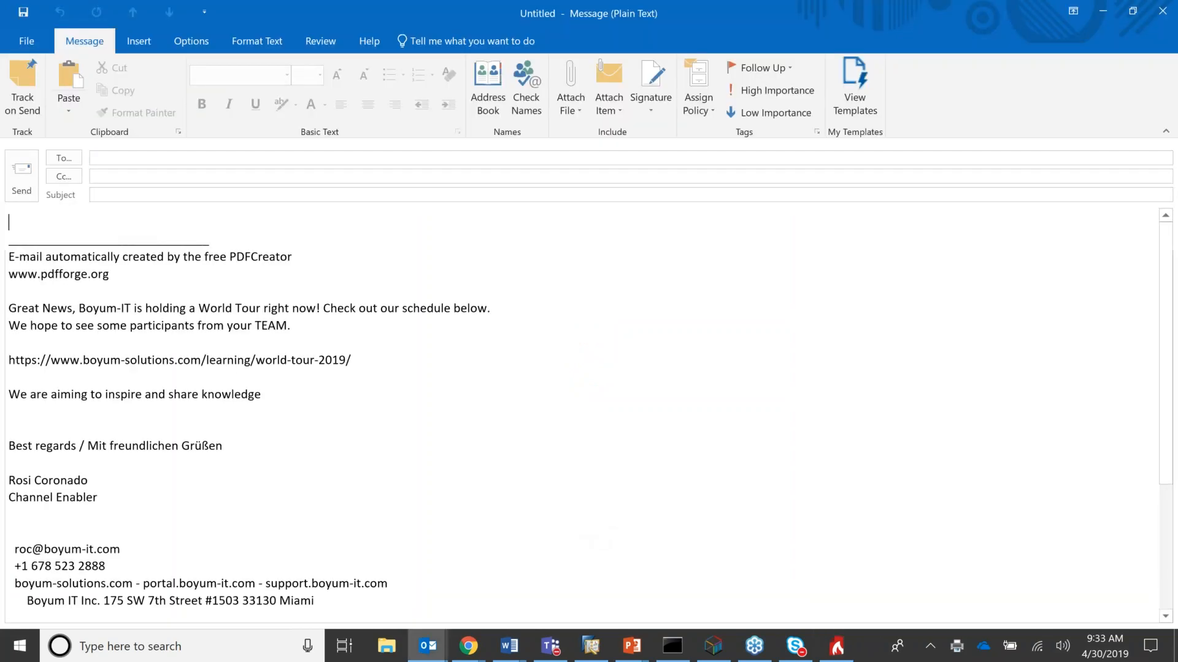
pyautogui.click(252, 224)
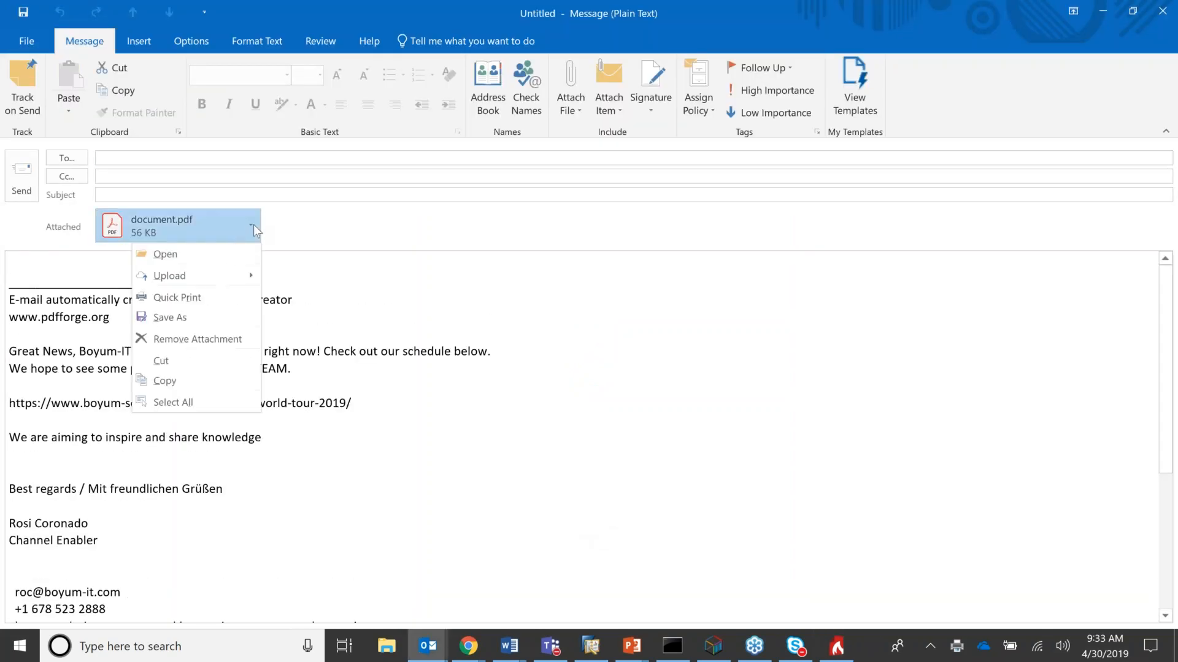
pyautogui.click(222, 253)
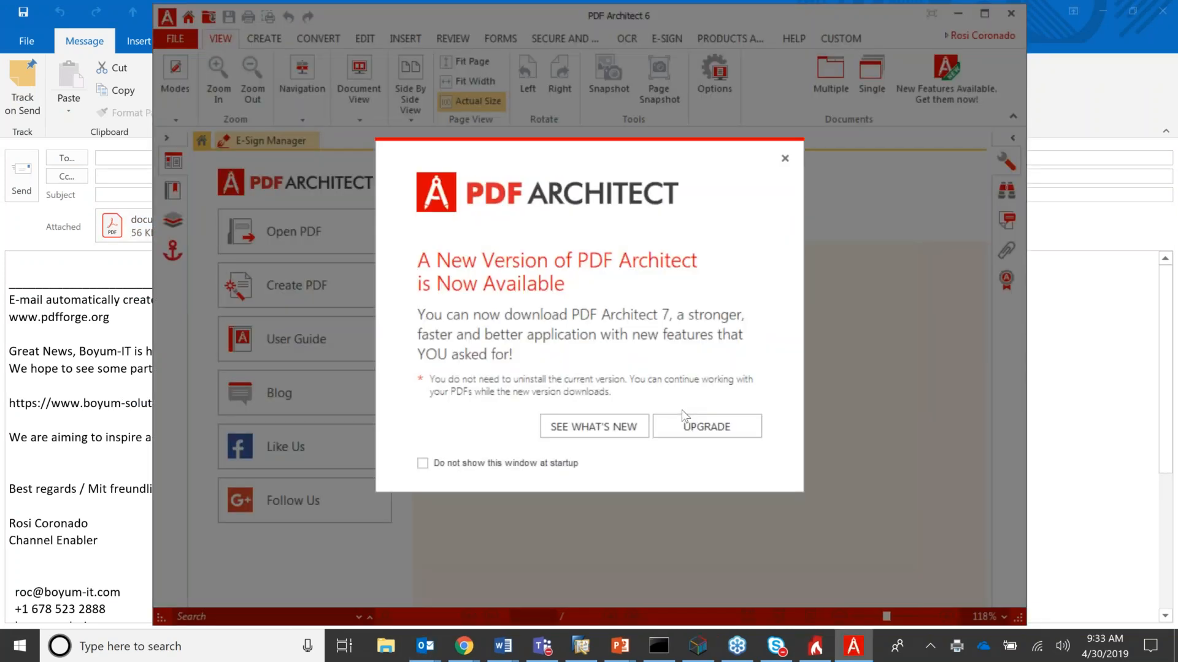
pyautogui.click(784, 159)
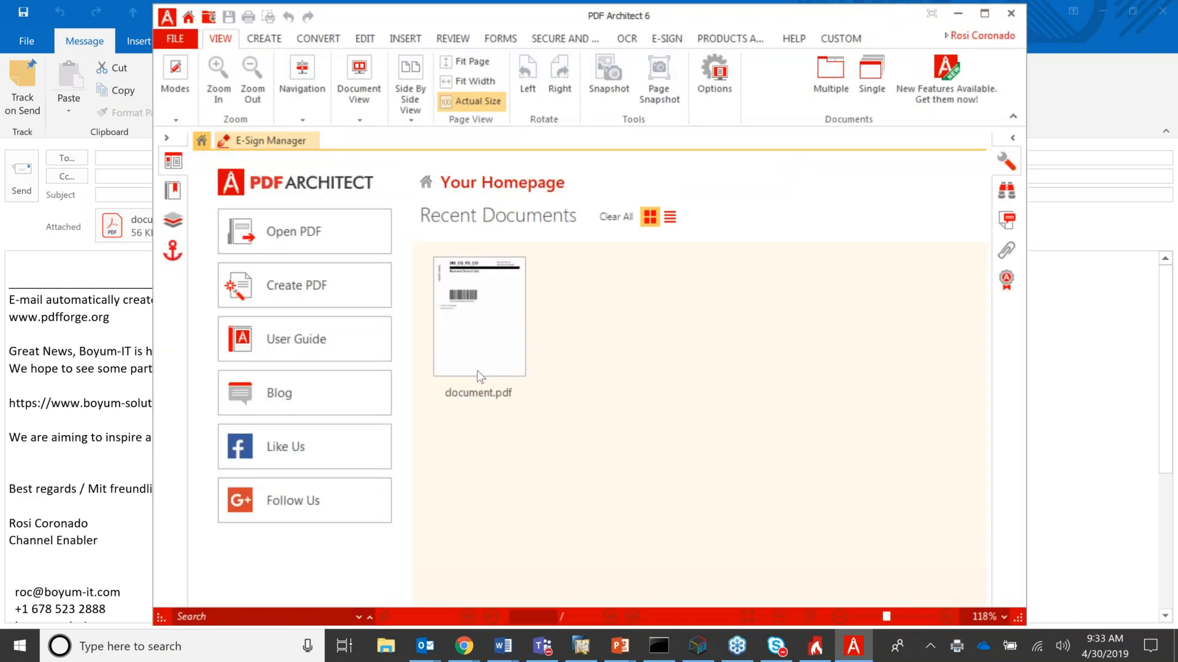
pyautogui.click(473, 367)
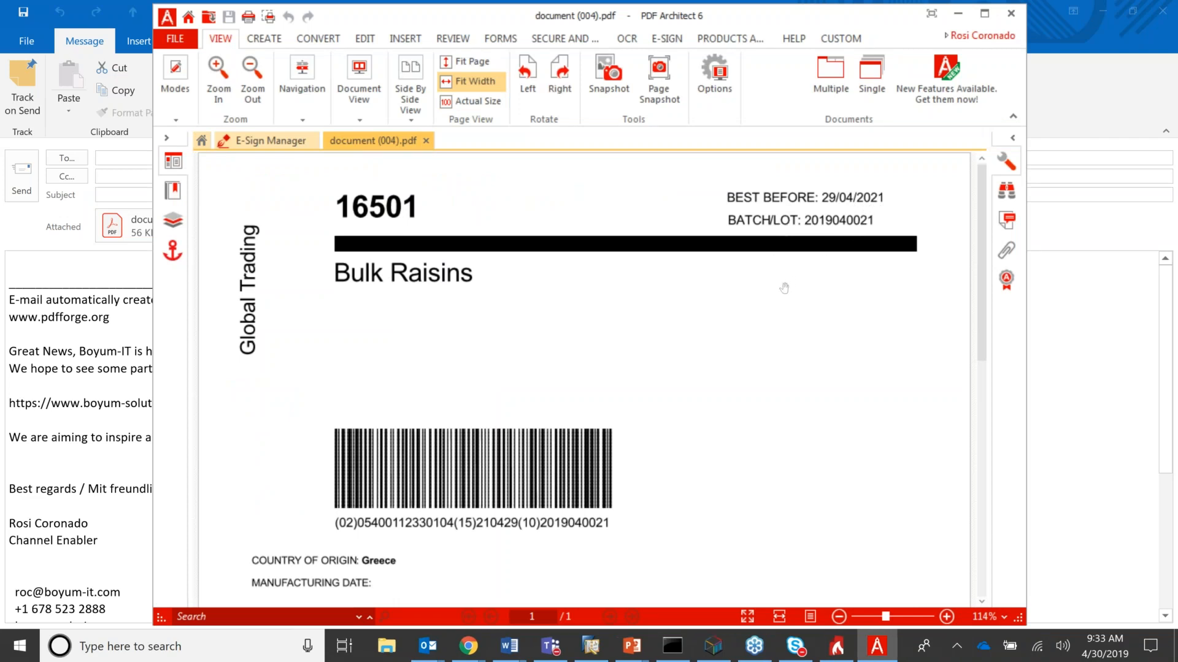
pyautogui.scroll(-3, 784, 287)
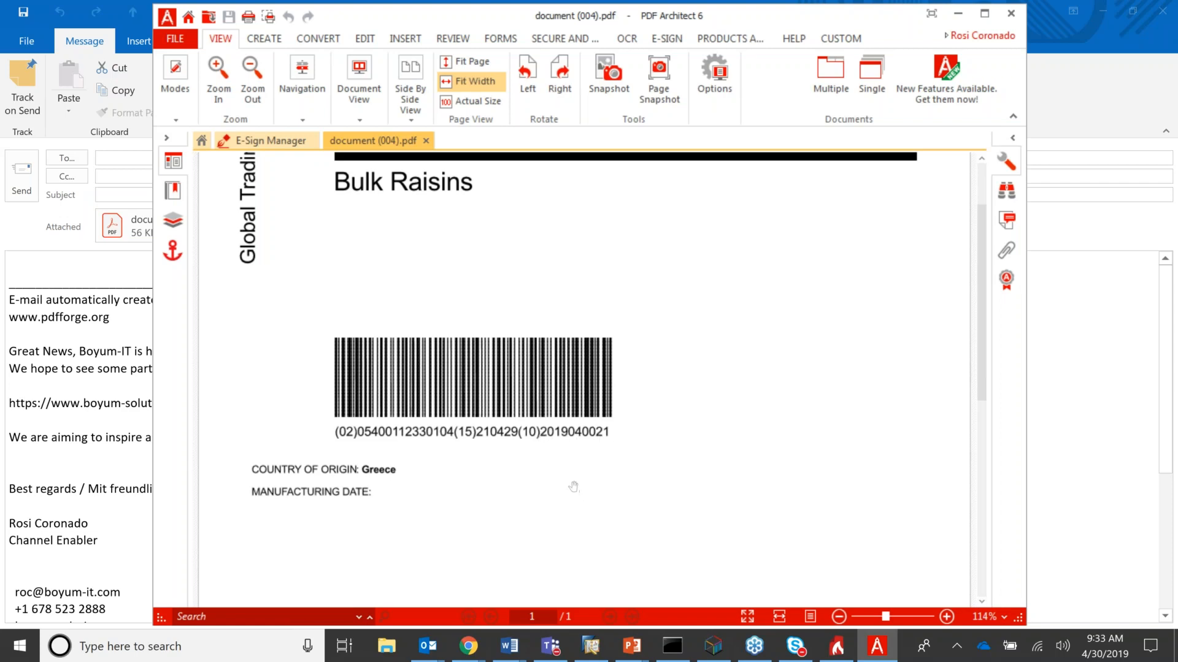
pyautogui.scroll(2, 573, 487)
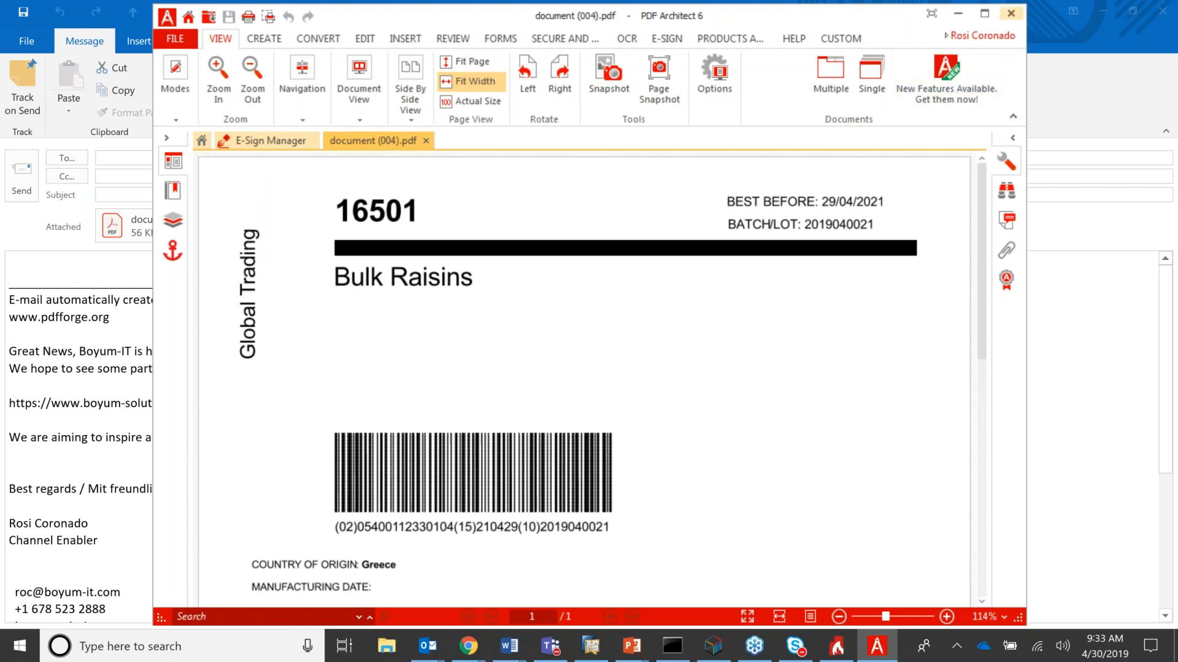
# Put away the label preview, e-mail and PDFCreator windows and return the terminal to location selection
pyautogui.click(1010, 13)
pyautogui.click(1107, 13)
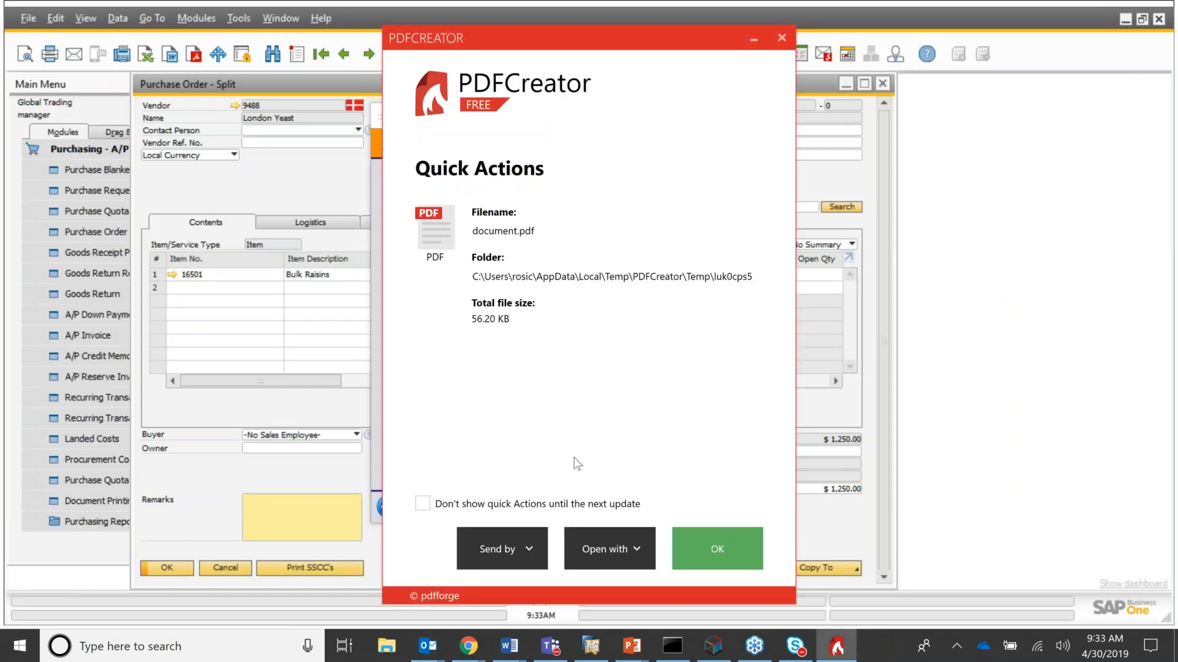
pyautogui.click(781, 37)
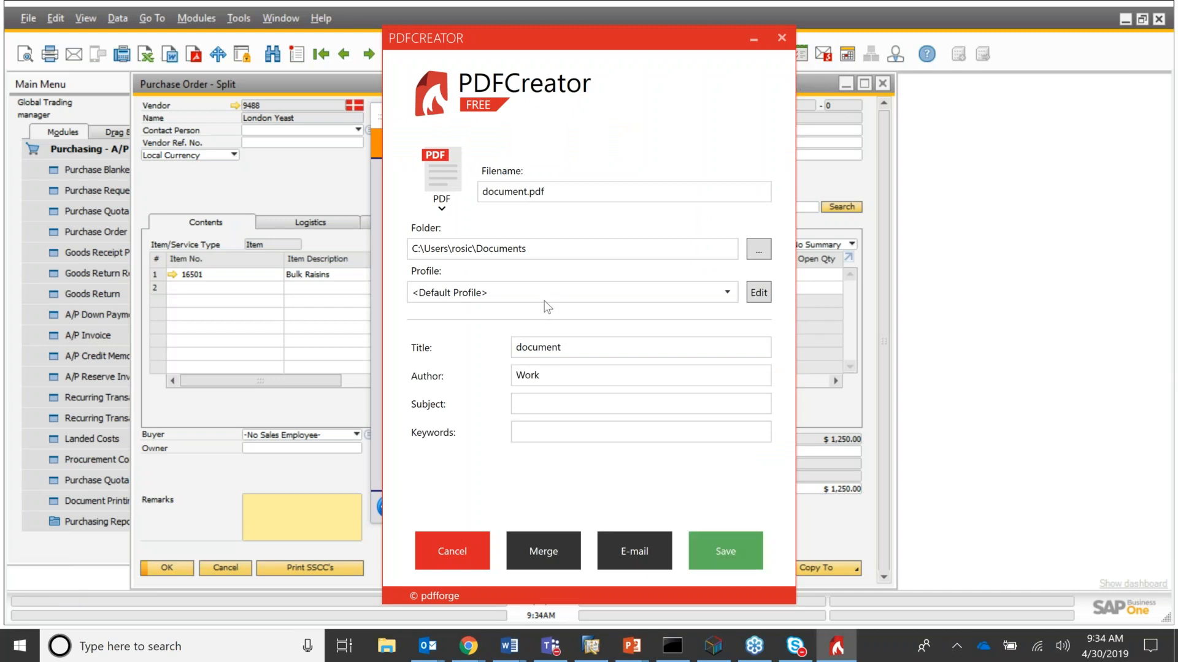
pyautogui.click(456, 555)
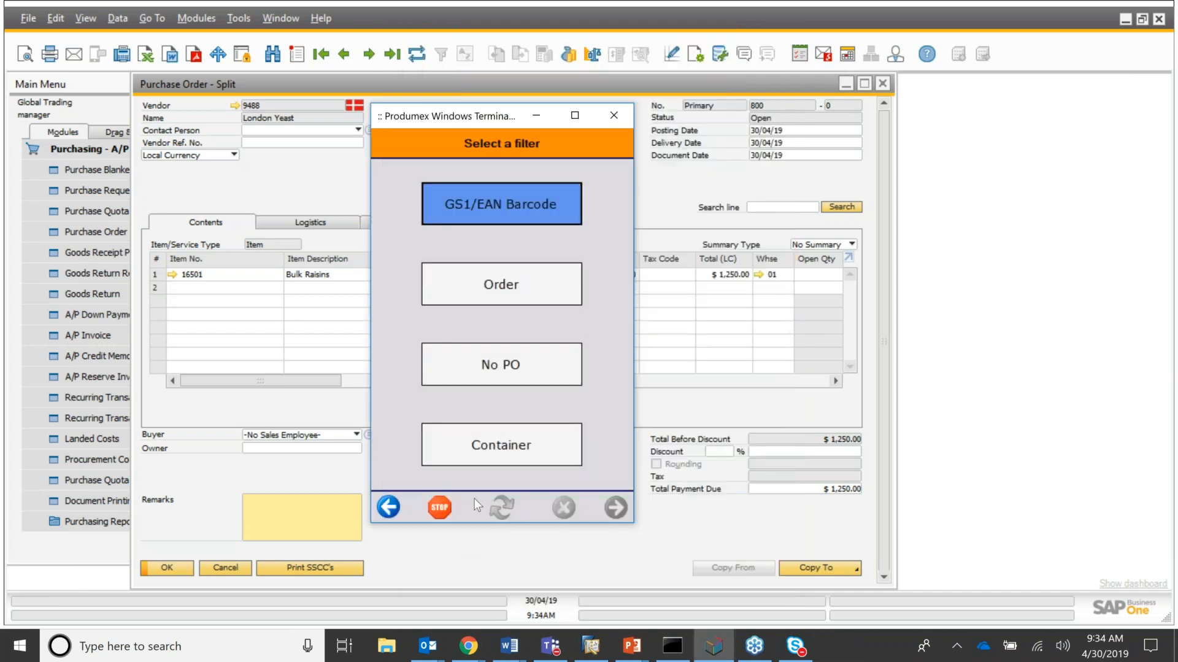
pyautogui.click(389, 507)
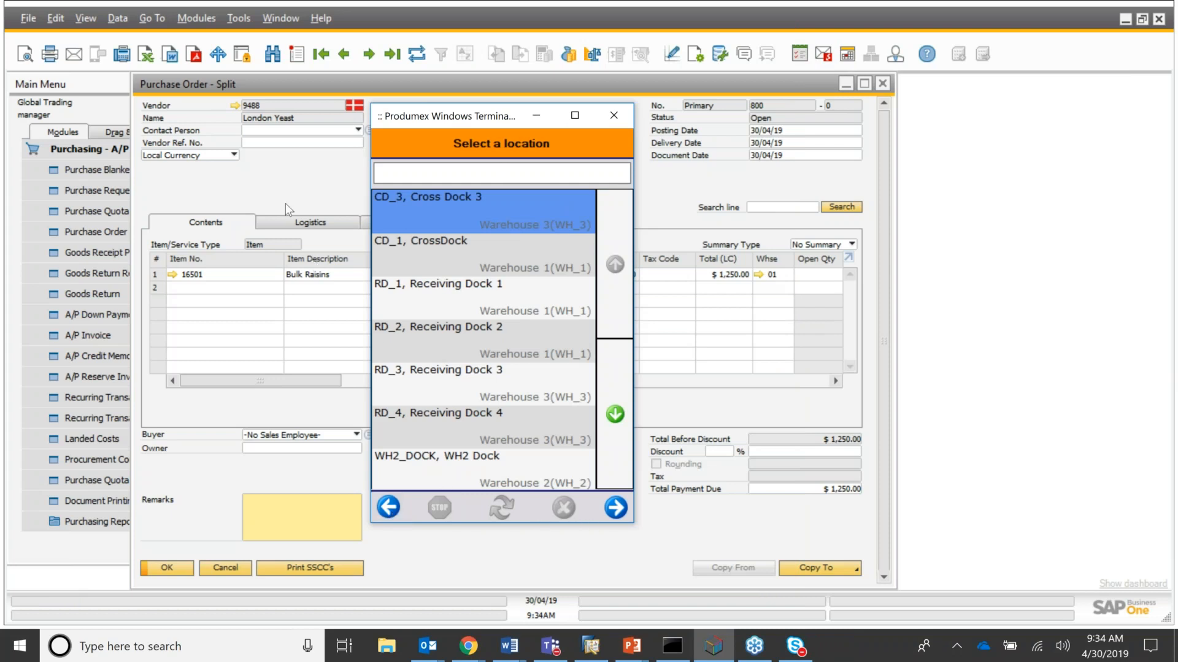
# Switch to SAP Business One, refresh purchase order 800 and open its Relationship Map
pyautogui.click(303, 182)
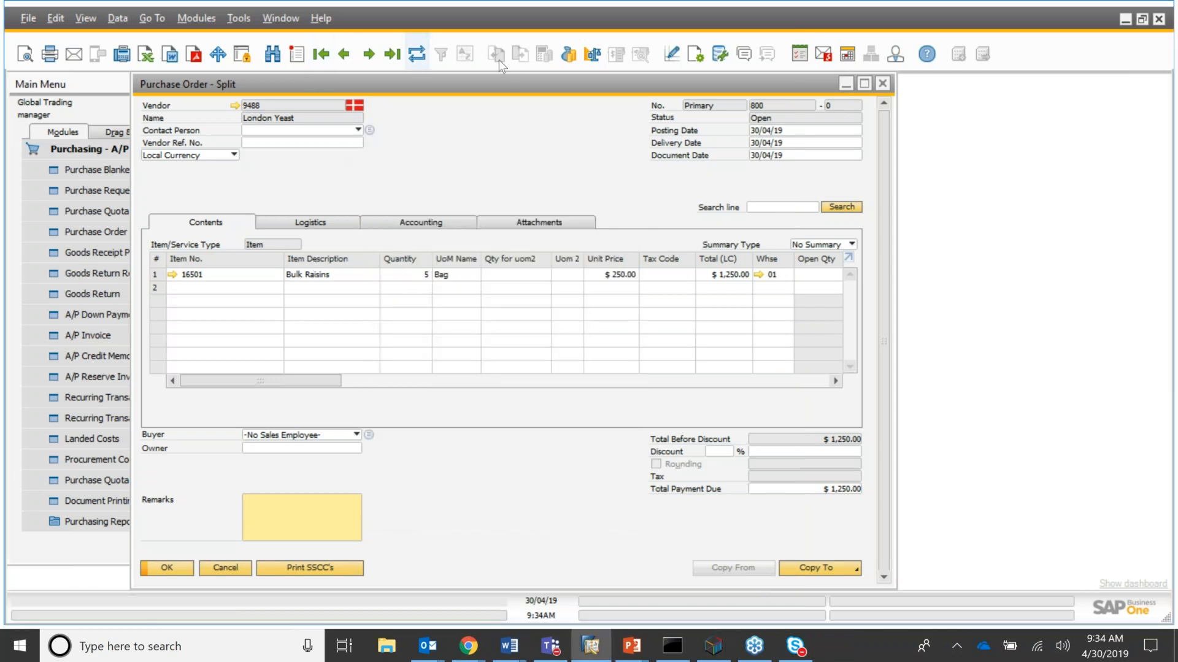
pyautogui.click(417, 55)
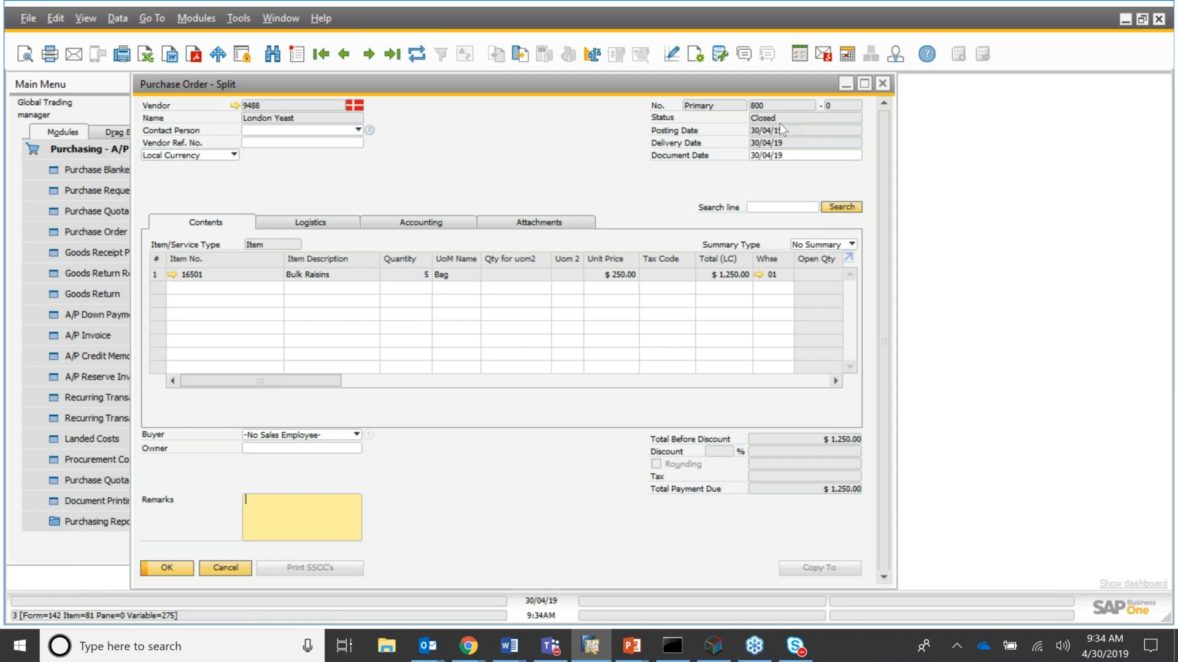
pyautogui.rightClick(486, 135)
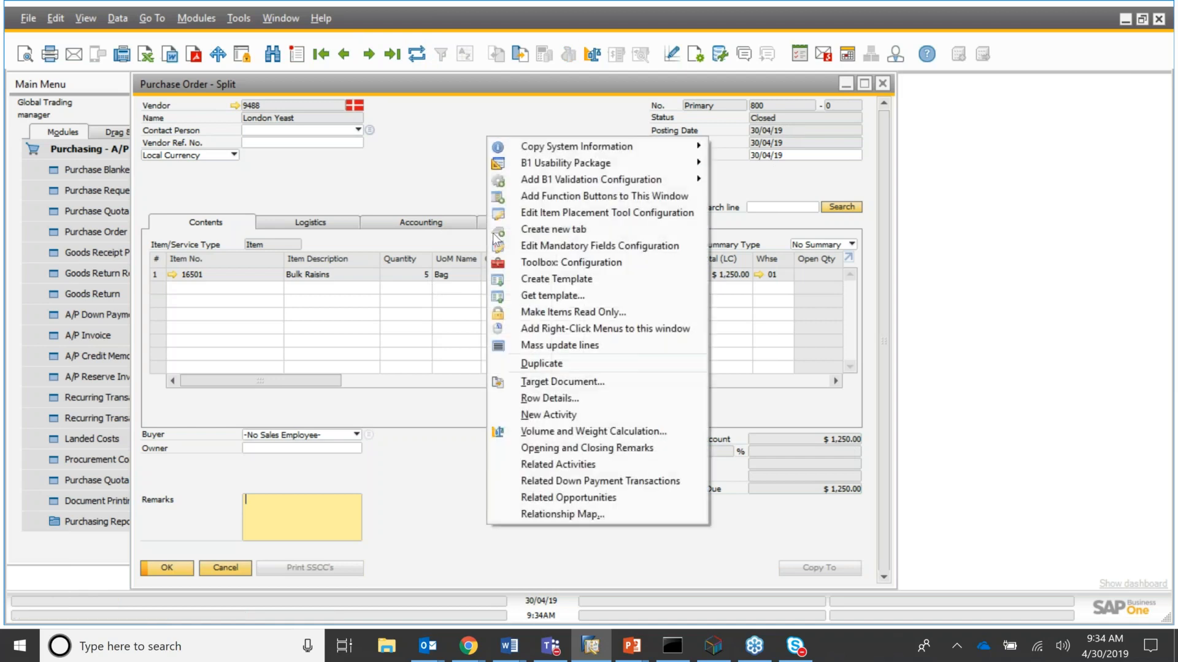
pyautogui.click(553, 515)
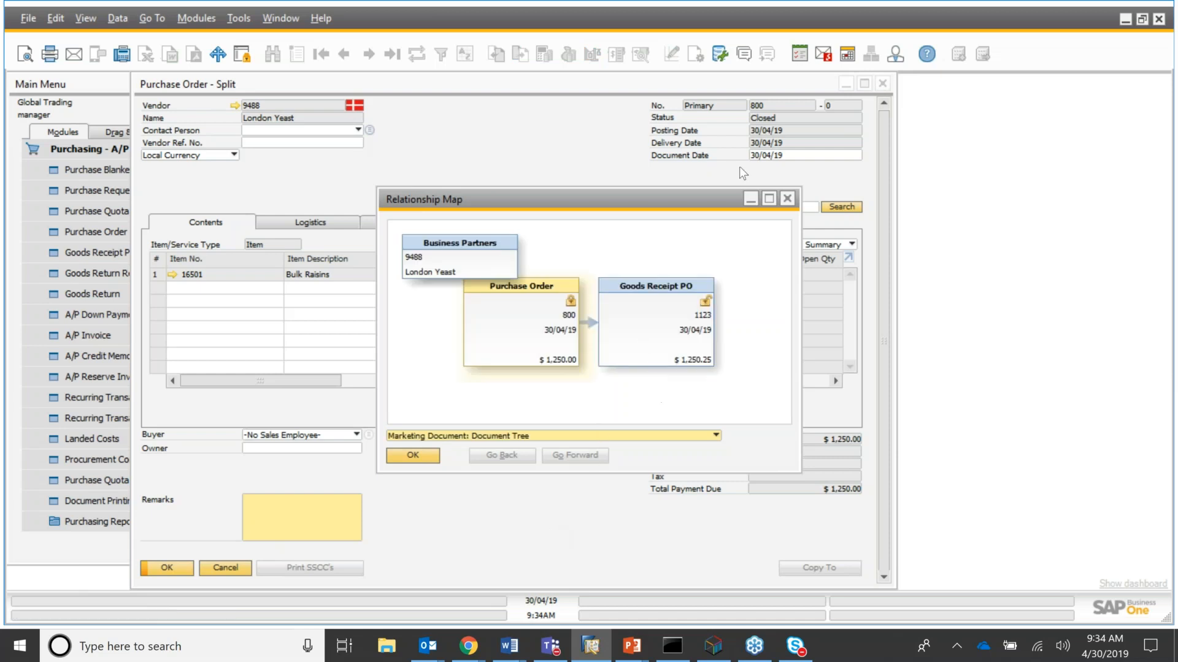
# Move the purchase order window off the main menu and run the Produmex Inventory Report for item 16501 in detail
pyautogui.moveTo(486, 86); pyautogui.dragTo(671, 87)
pyautogui.click(139, 152)
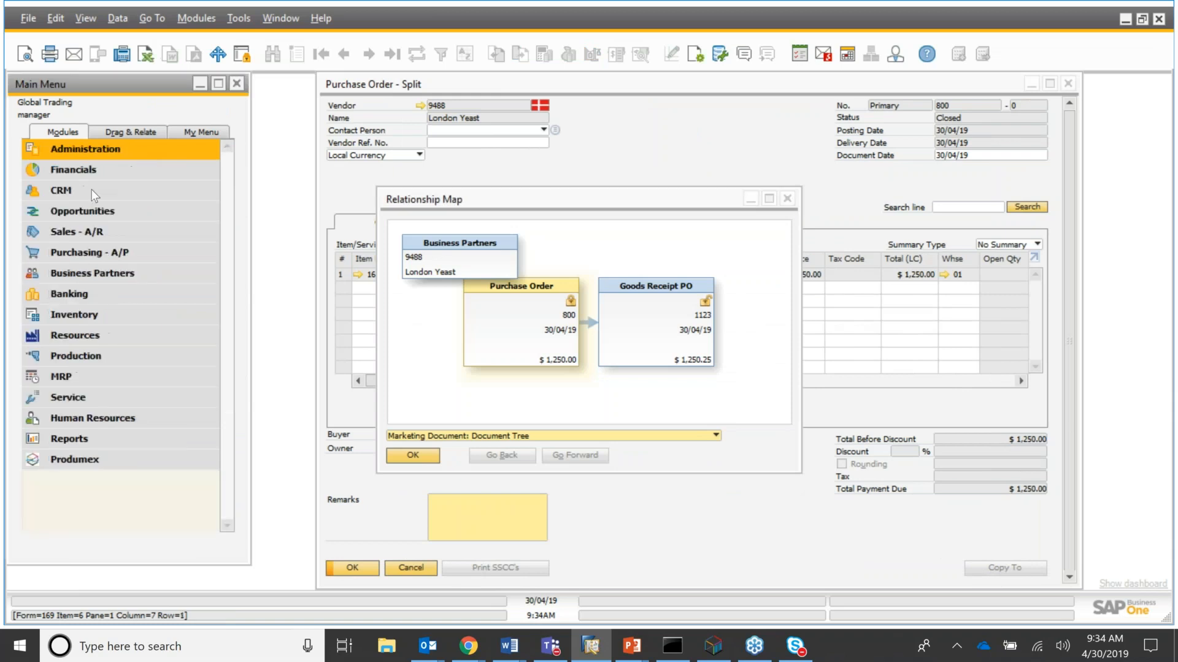
pyautogui.click(104, 463)
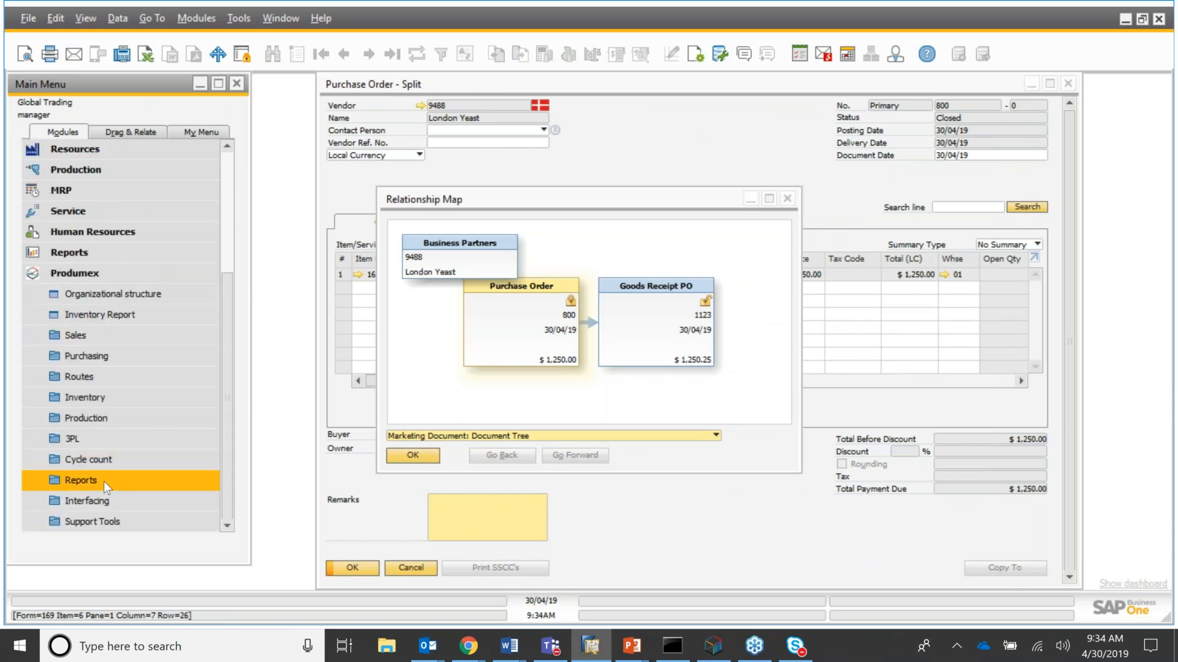
pyautogui.click(93, 315)
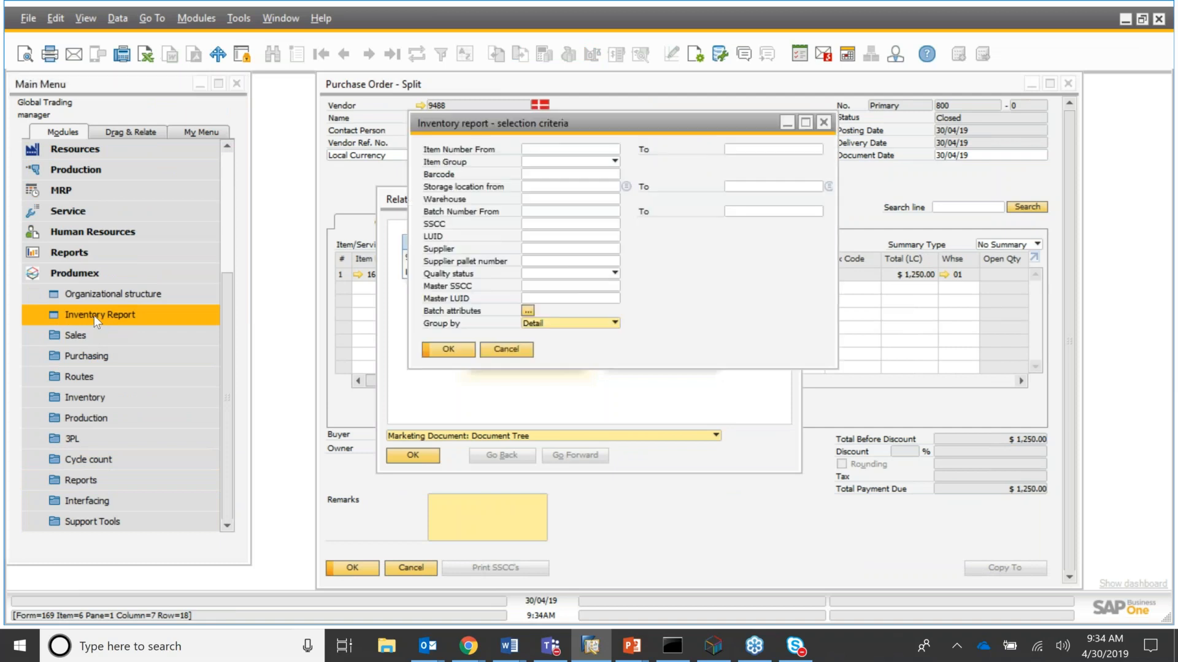
pyautogui.click(615, 150)
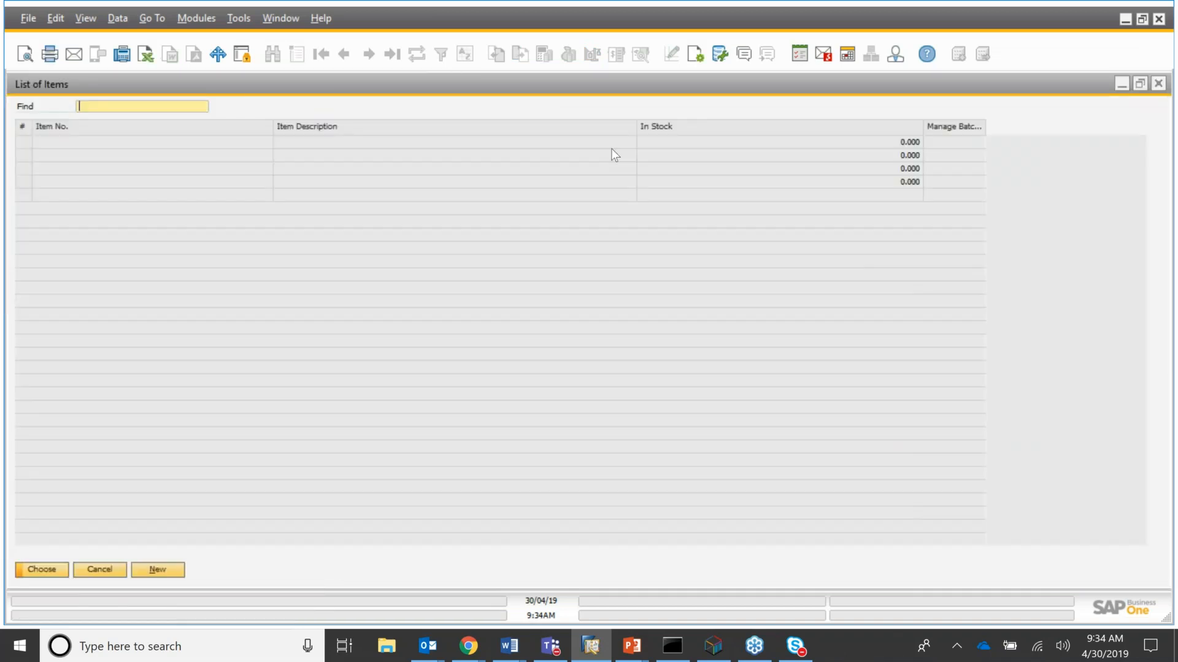
pyautogui.doubleClick(341, 169)
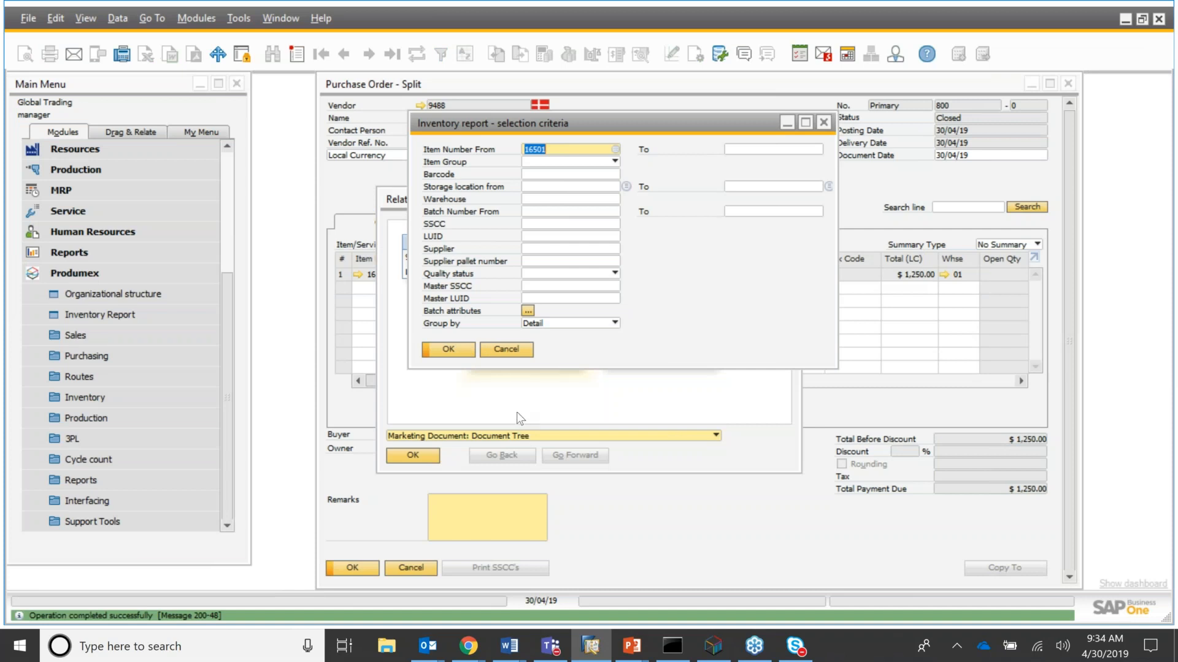
pyautogui.press('Return')
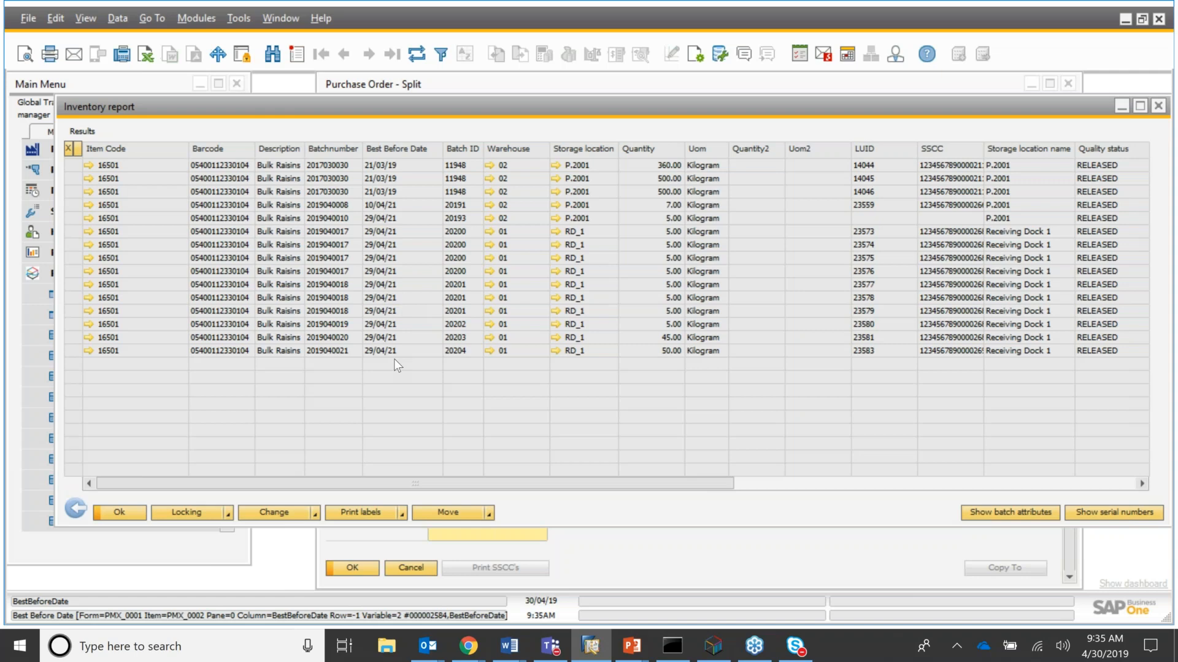
pyautogui.moveTo(448, 482); pyautogui.dragTo(549, 483)
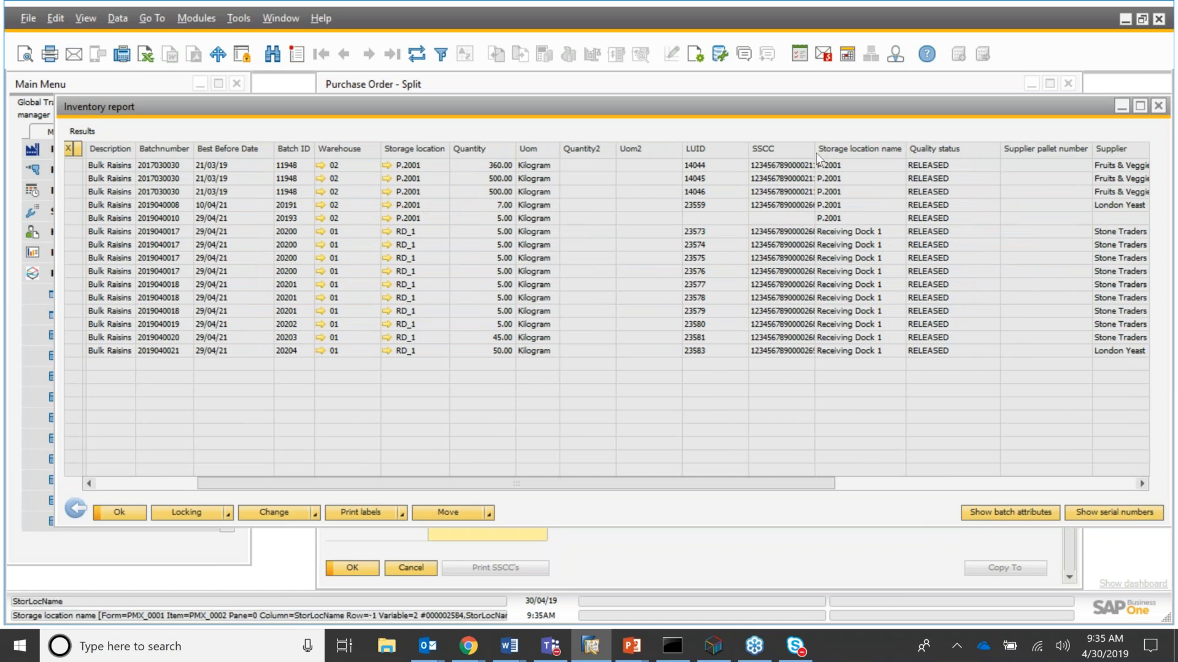
pyautogui.moveTo(814, 148); pyautogui.dragTo(859, 149)
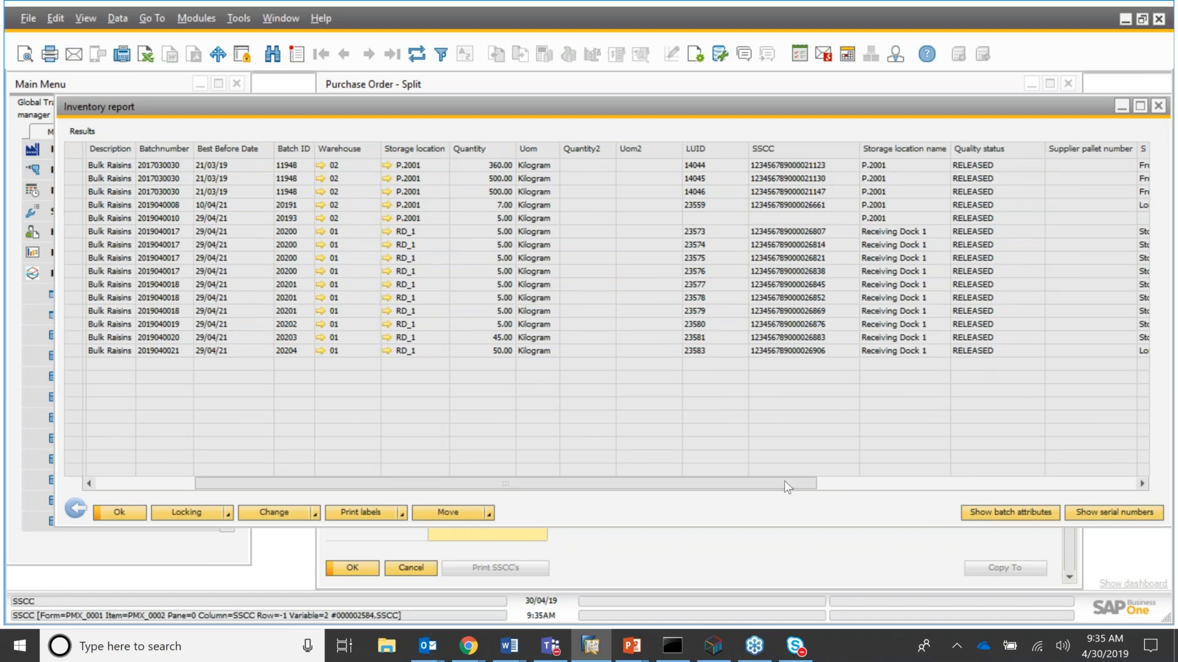
pyautogui.moveTo(773, 484); pyautogui.dragTo(1017, 484)
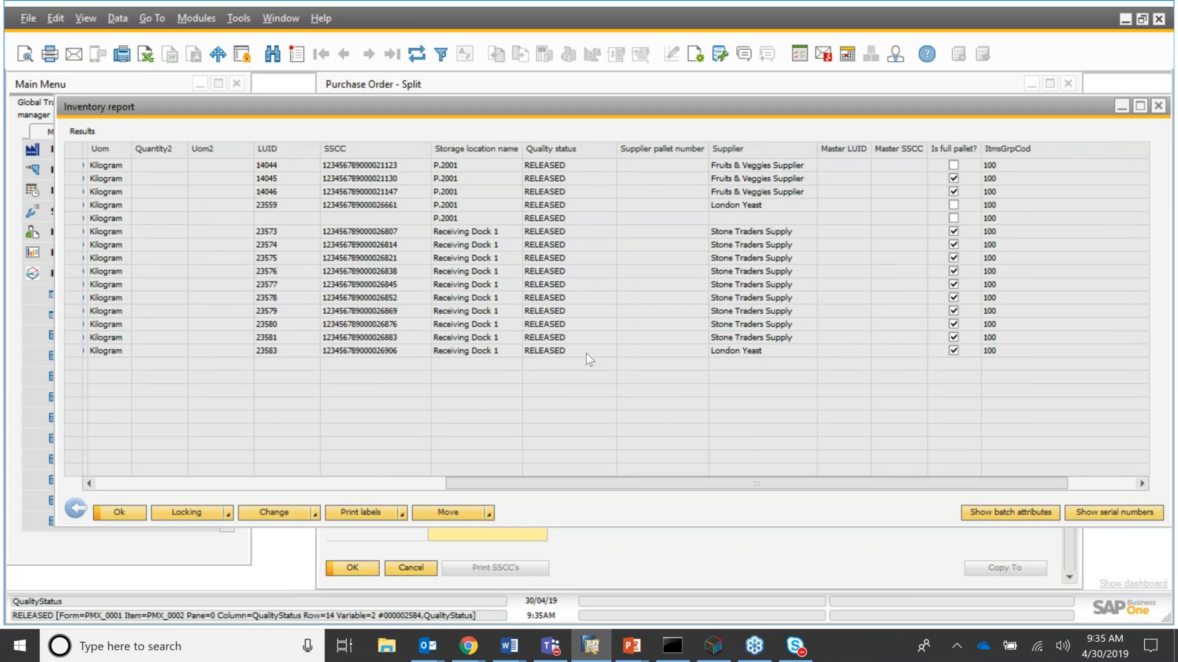
pyautogui.moveTo(616, 485); pyautogui.dragTo(219, 483)
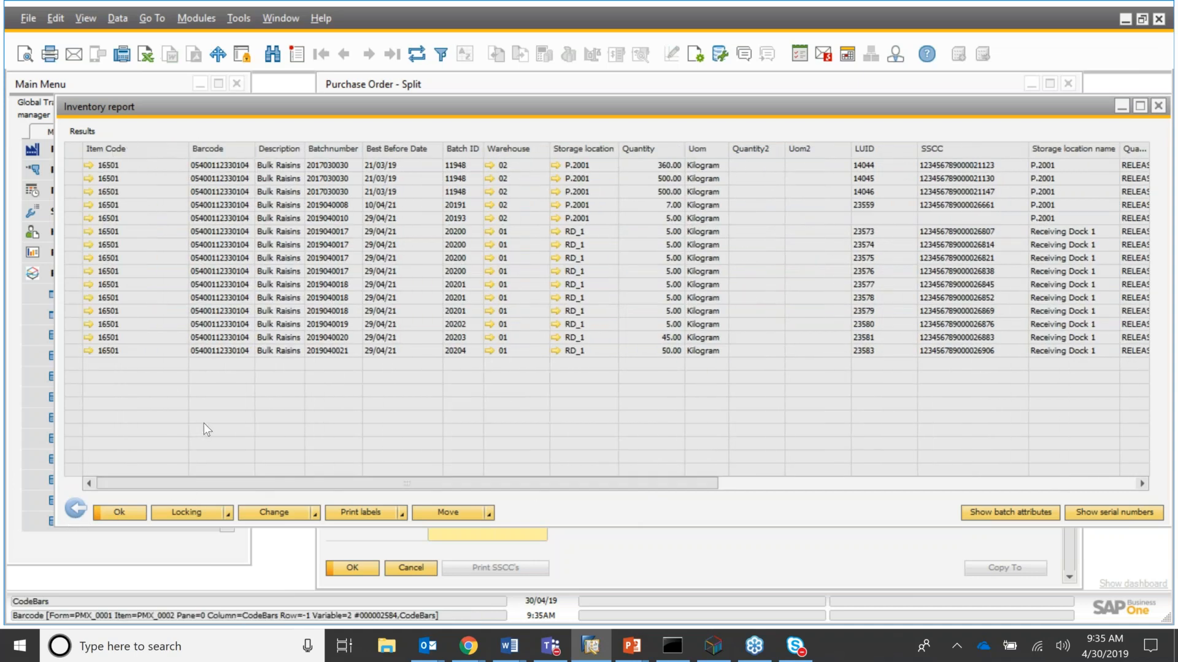
pyautogui.rightClick(324, 347)
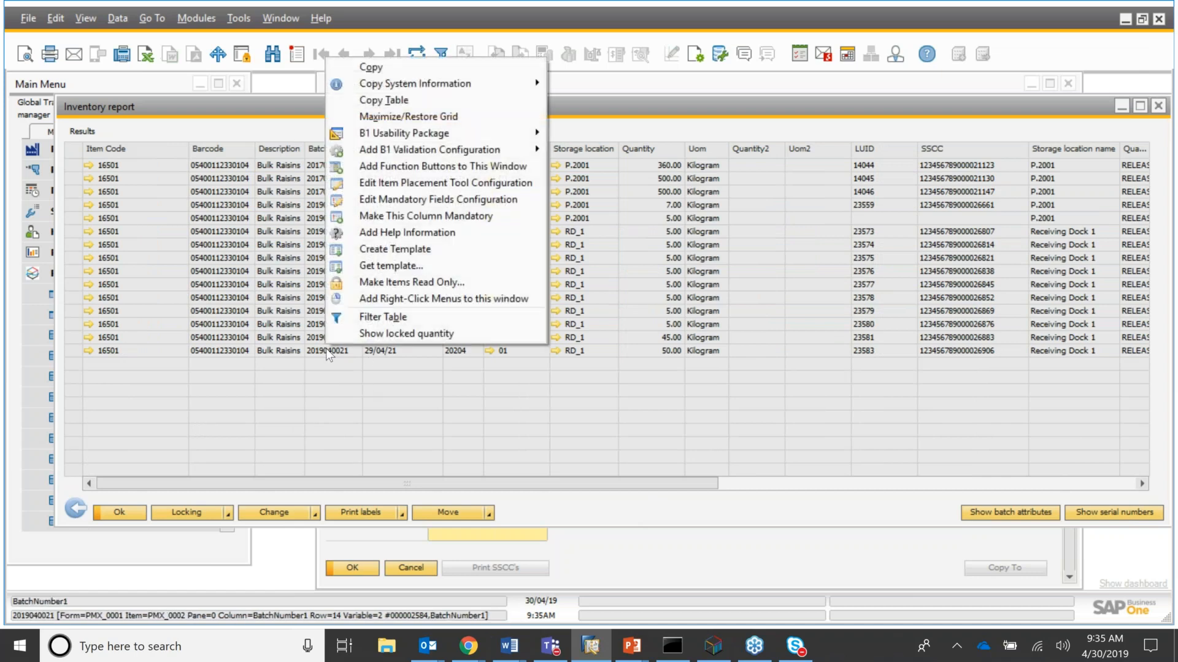
pyautogui.click(396, 68)
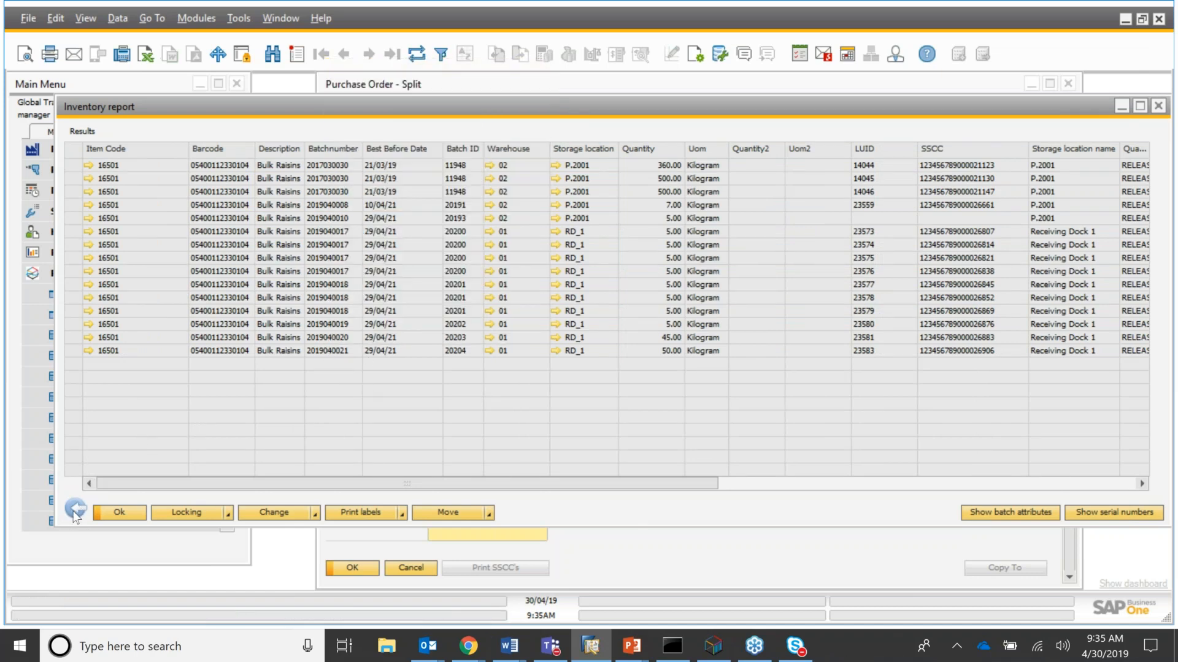
pyautogui.click(77, 512)
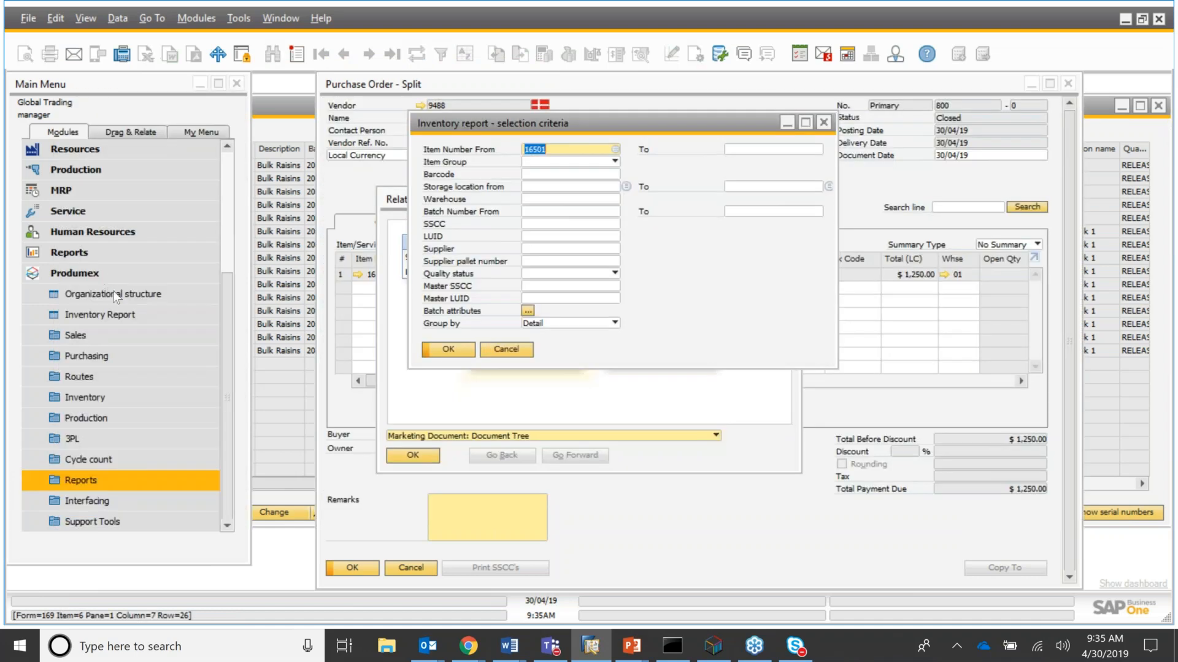
# Run the Produmex Traceability report for item 16501 with report type Backward
pyautogui.click(124, 482)
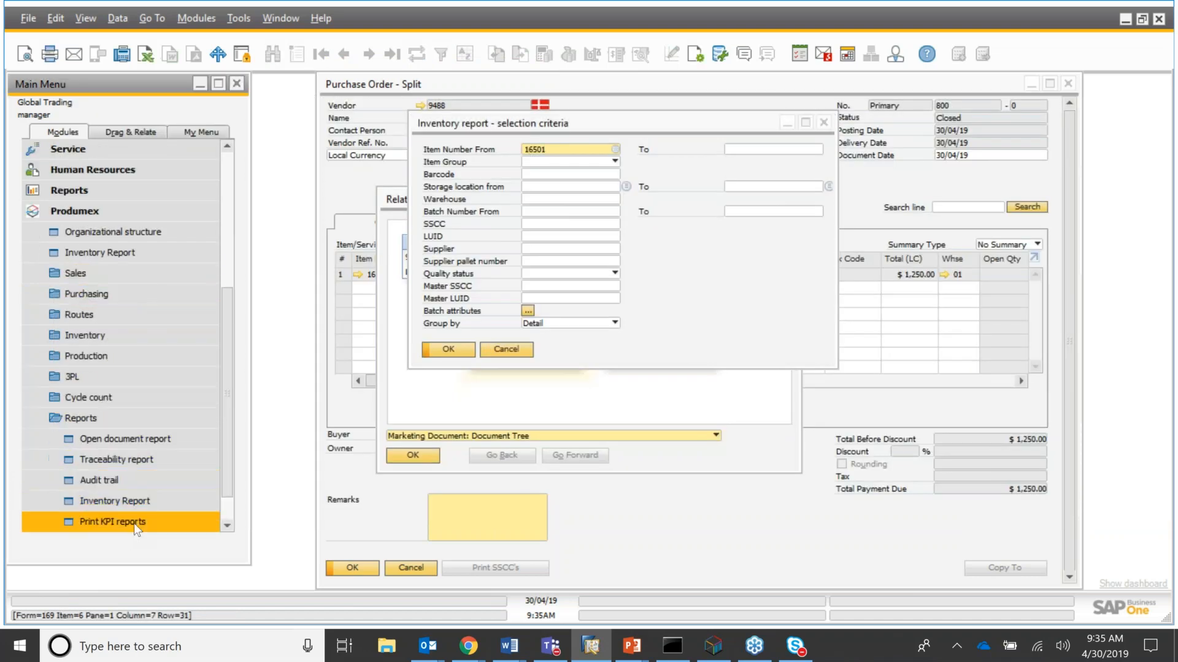
pyautogui.click(141, 466)
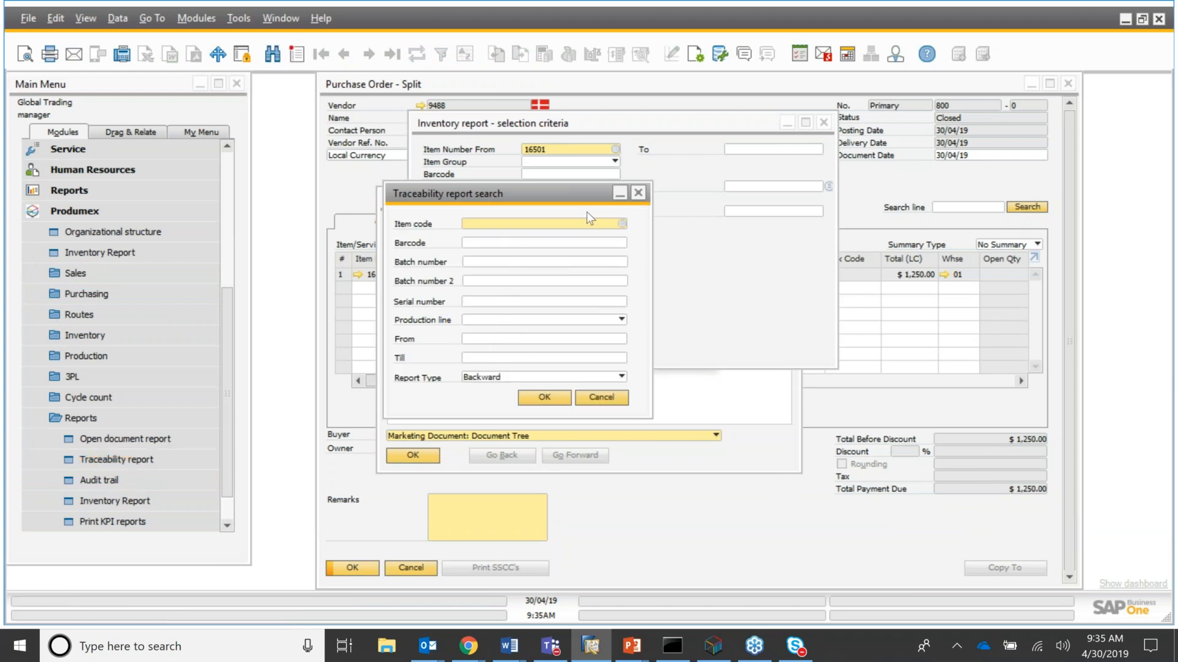
pyautogui.click(623, 225)
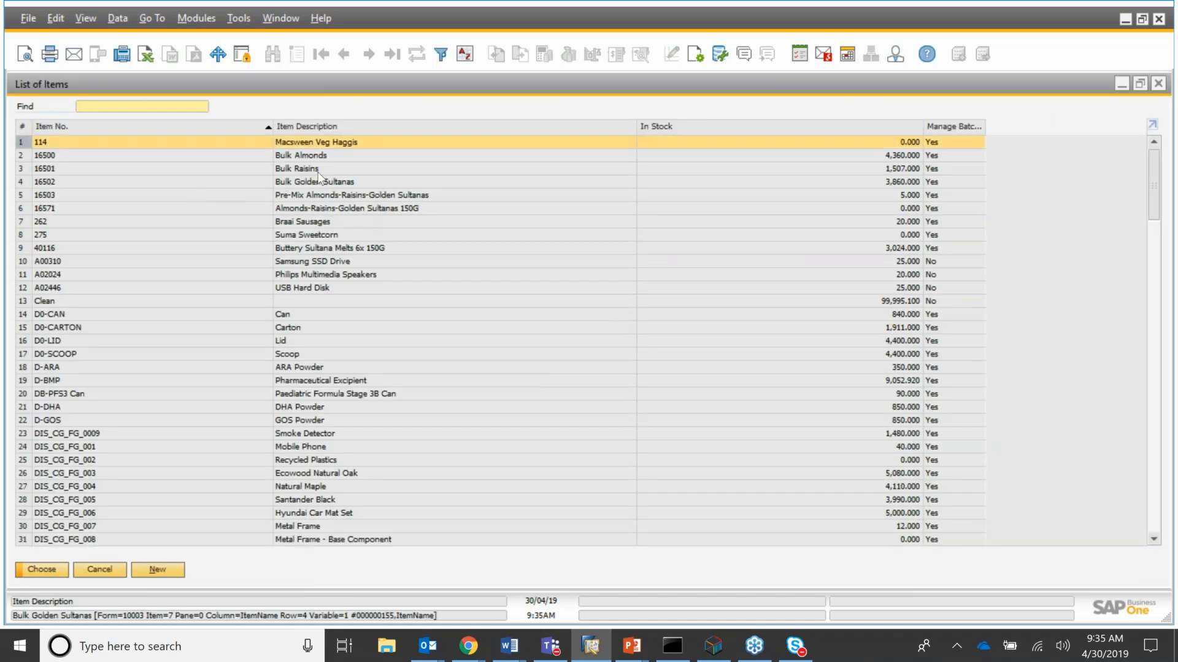
pyautogui.press('Return')
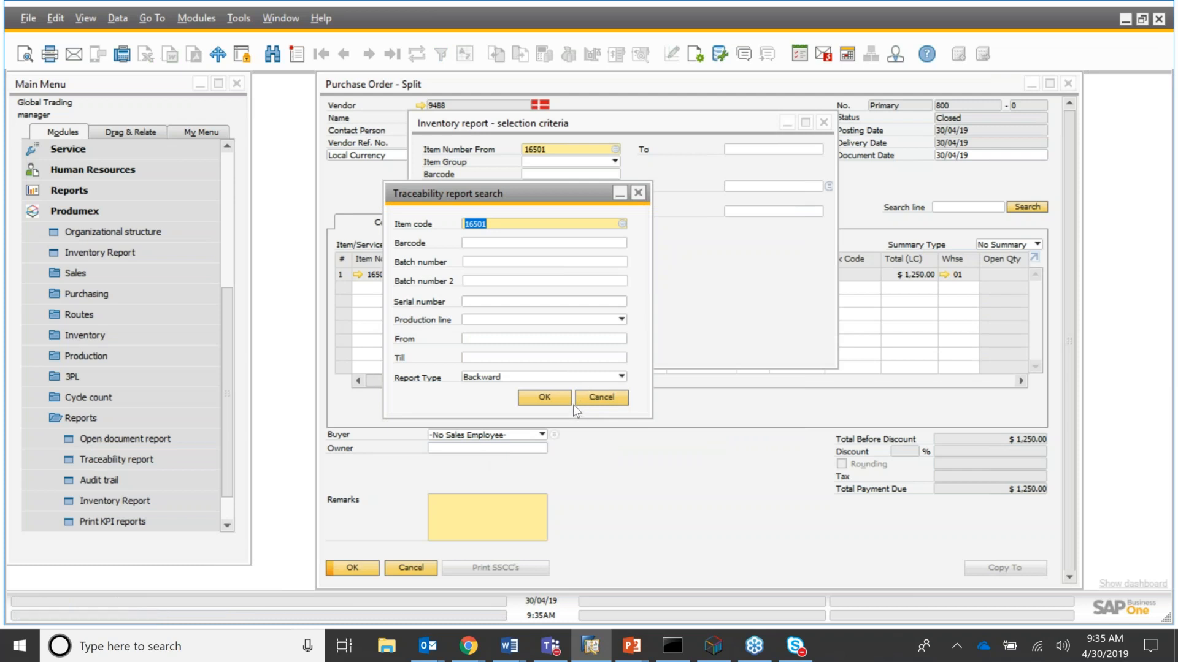
pyautogui.click(561, 400)
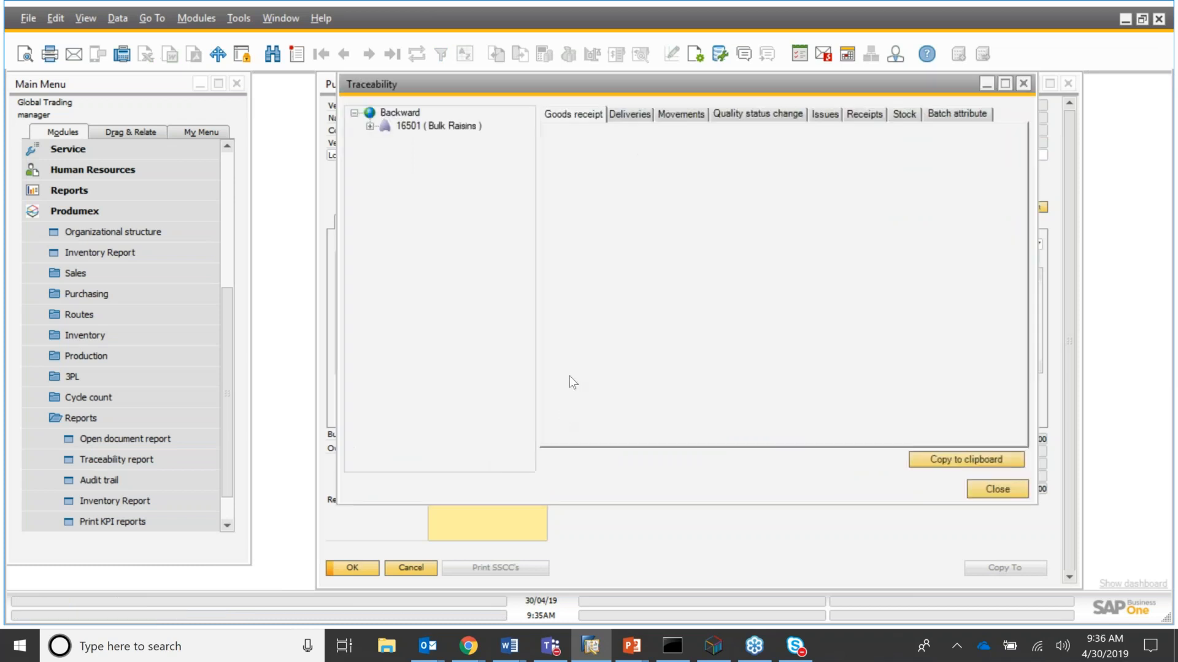
pyautogui.click(370, 126)
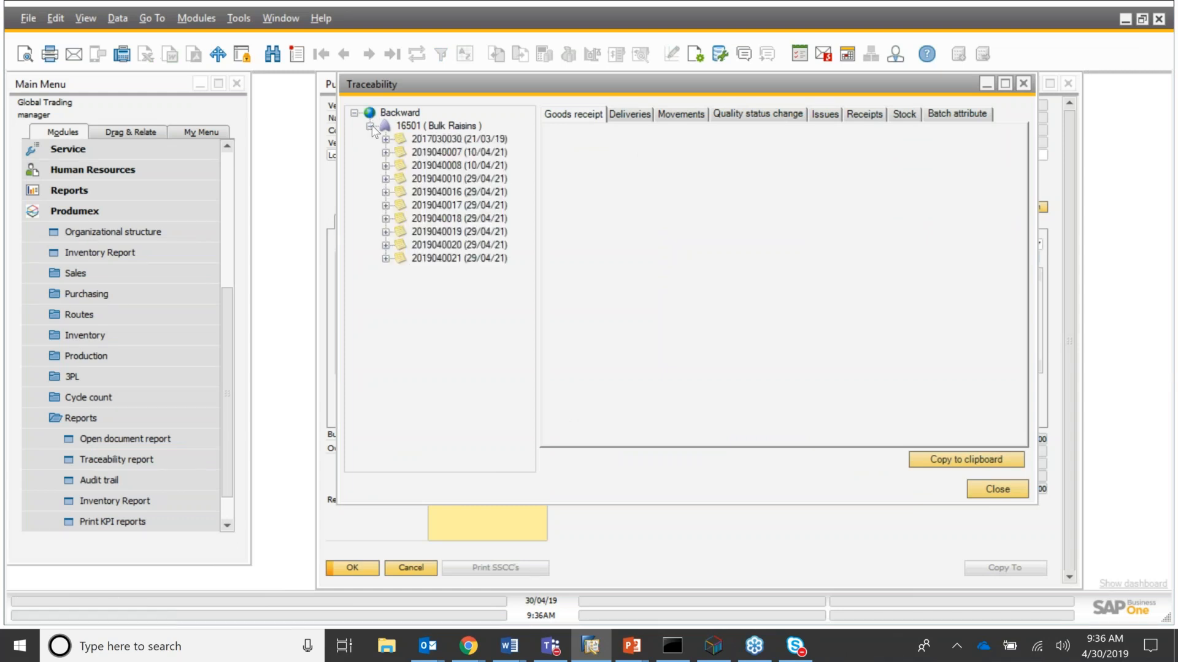
pyautogui.click(451, 258)
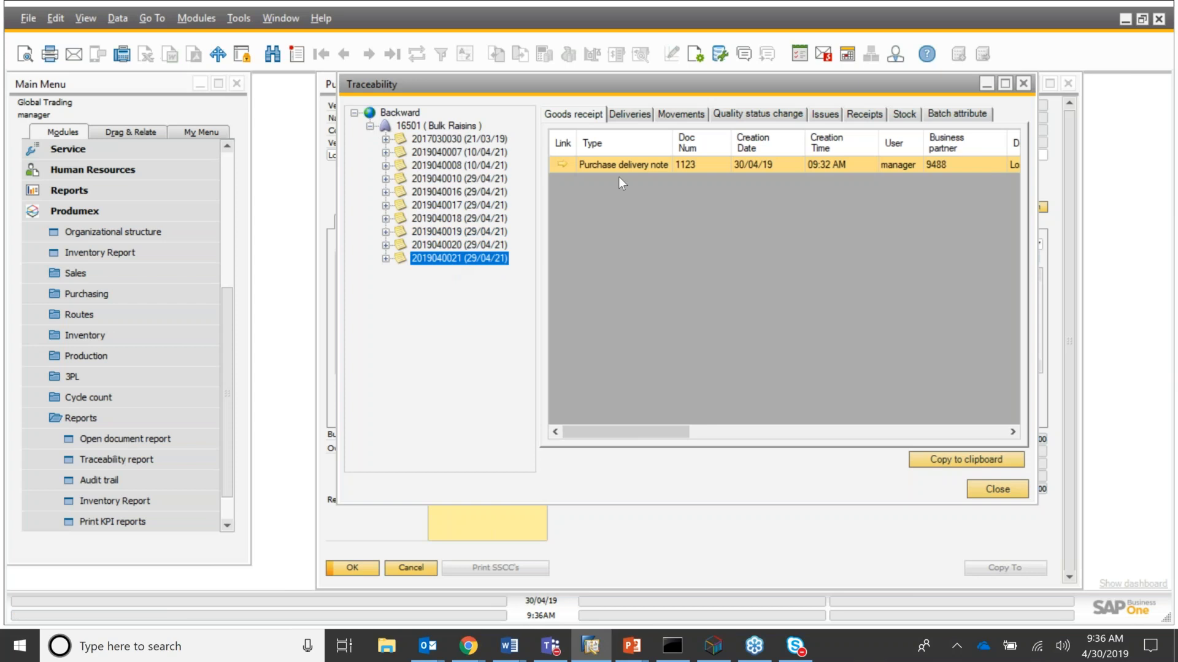
pyautogui.click(638, 116)
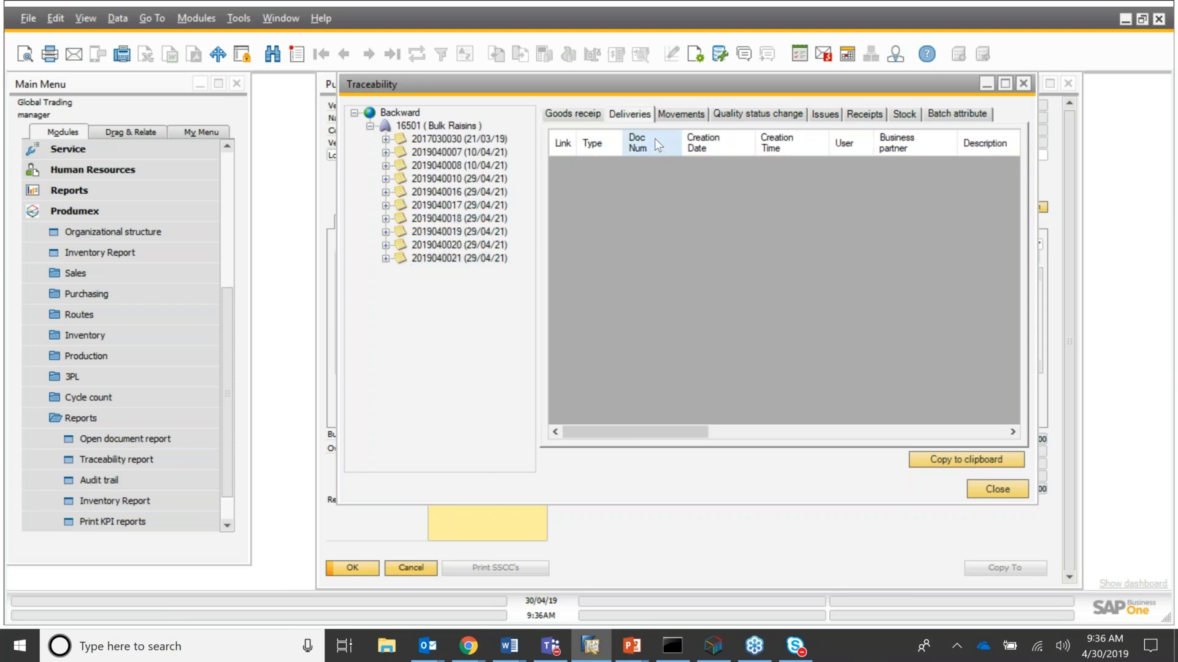
pyautogui.click(439, 140)
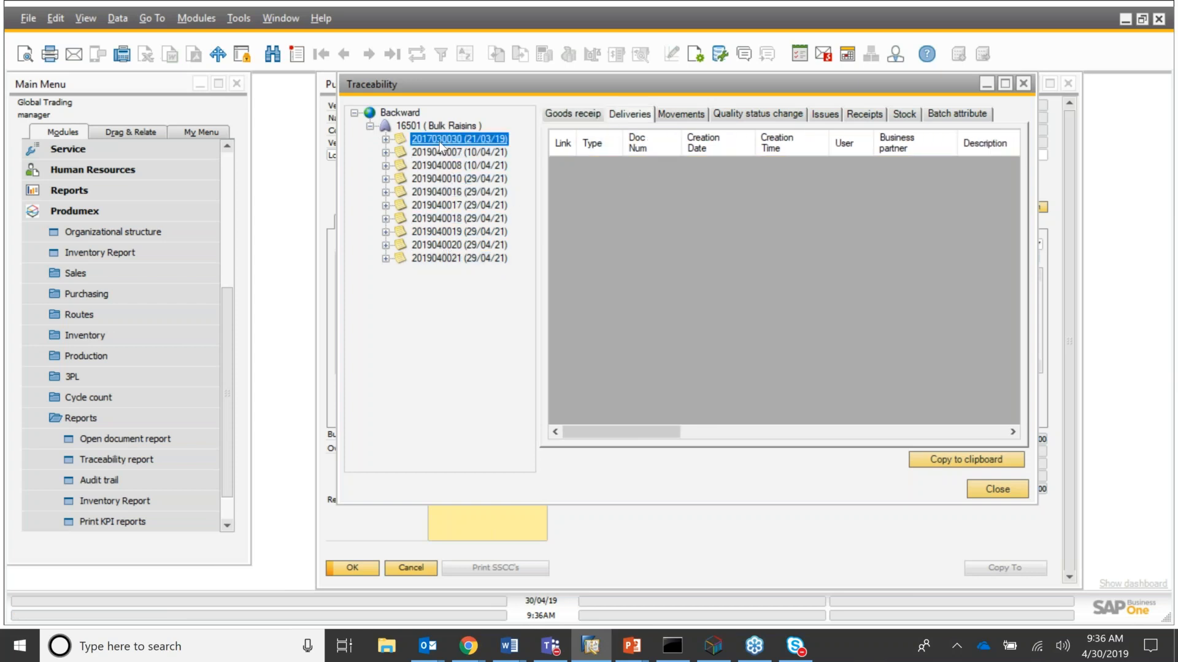
pyautogui.click(385, 140)
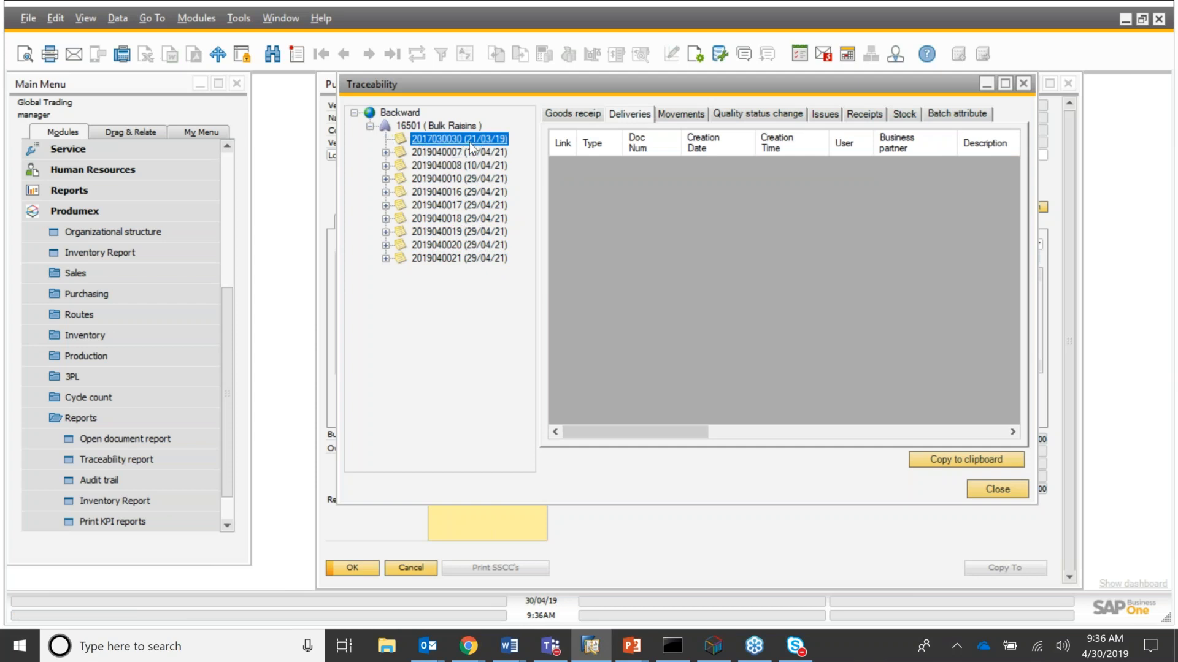
pyautogui.click(459, 219)
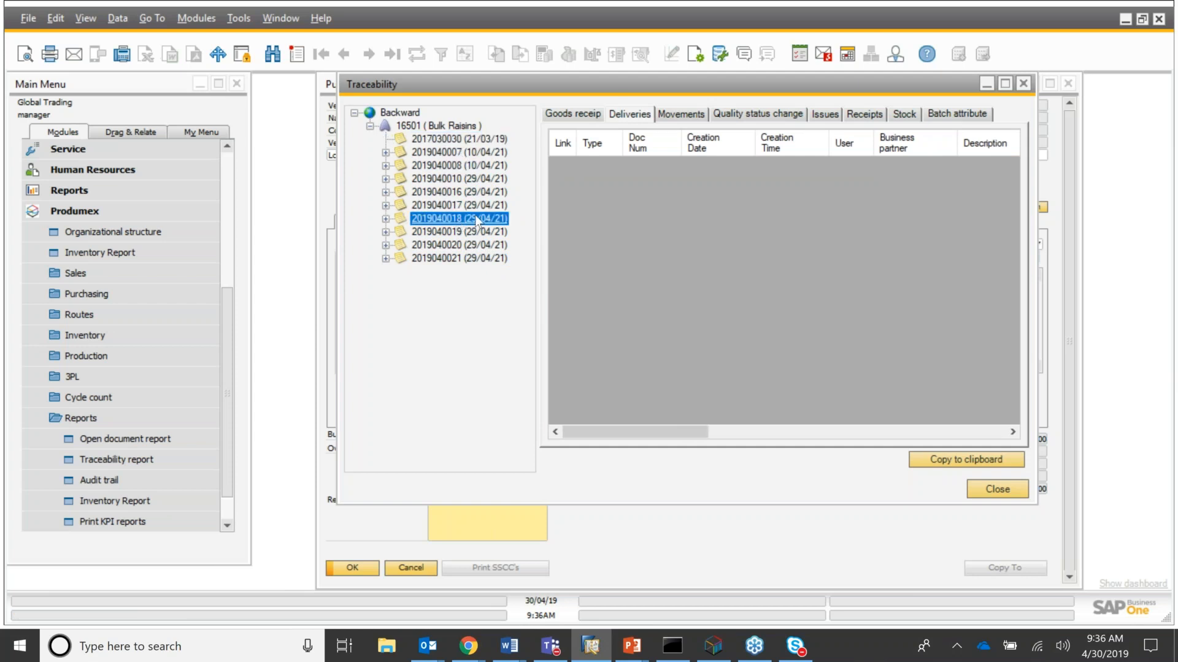
pyautogui.click(577, 112)
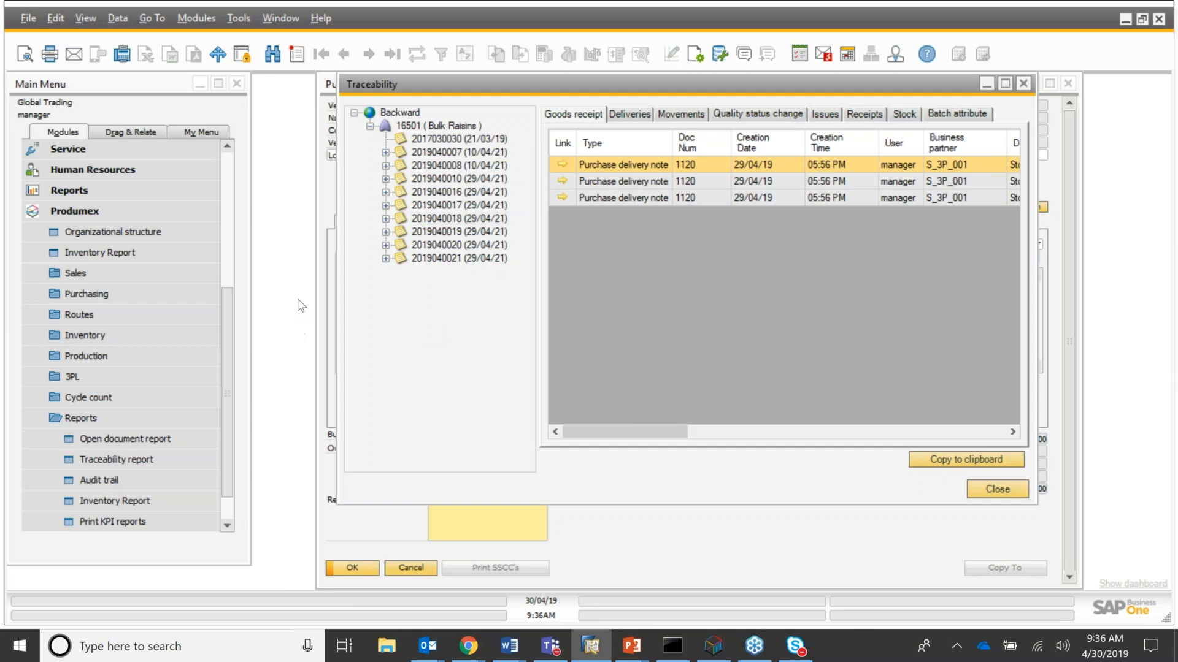
pyautogui.click(771, 115)
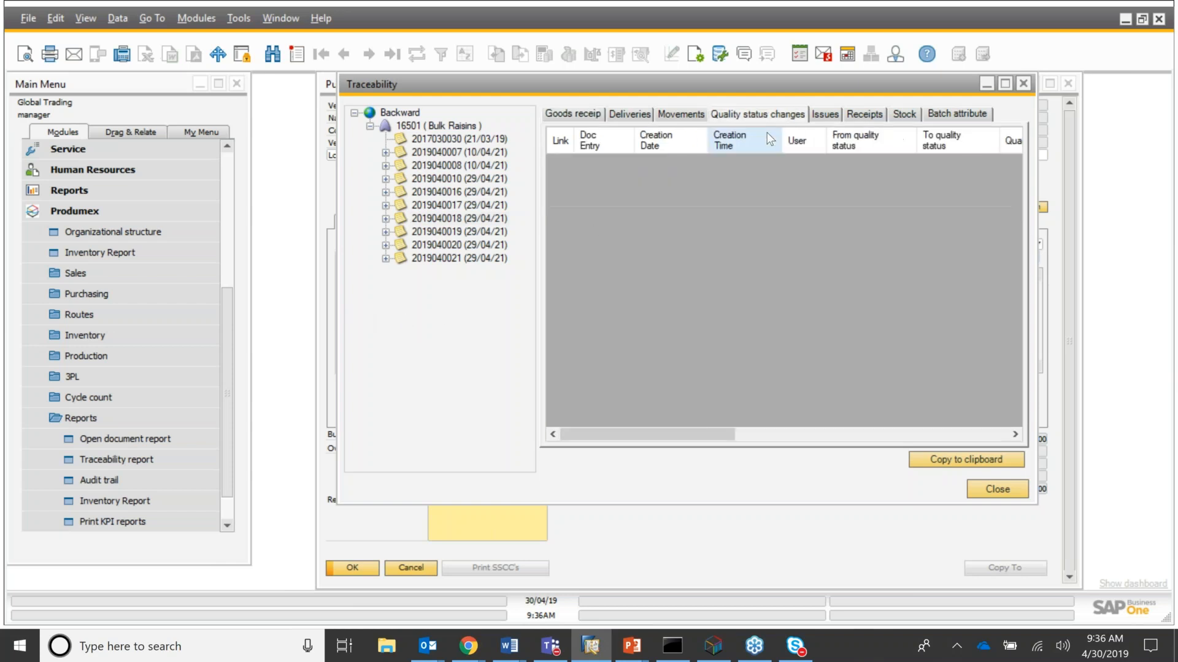
pyautogui.click(680, 116)
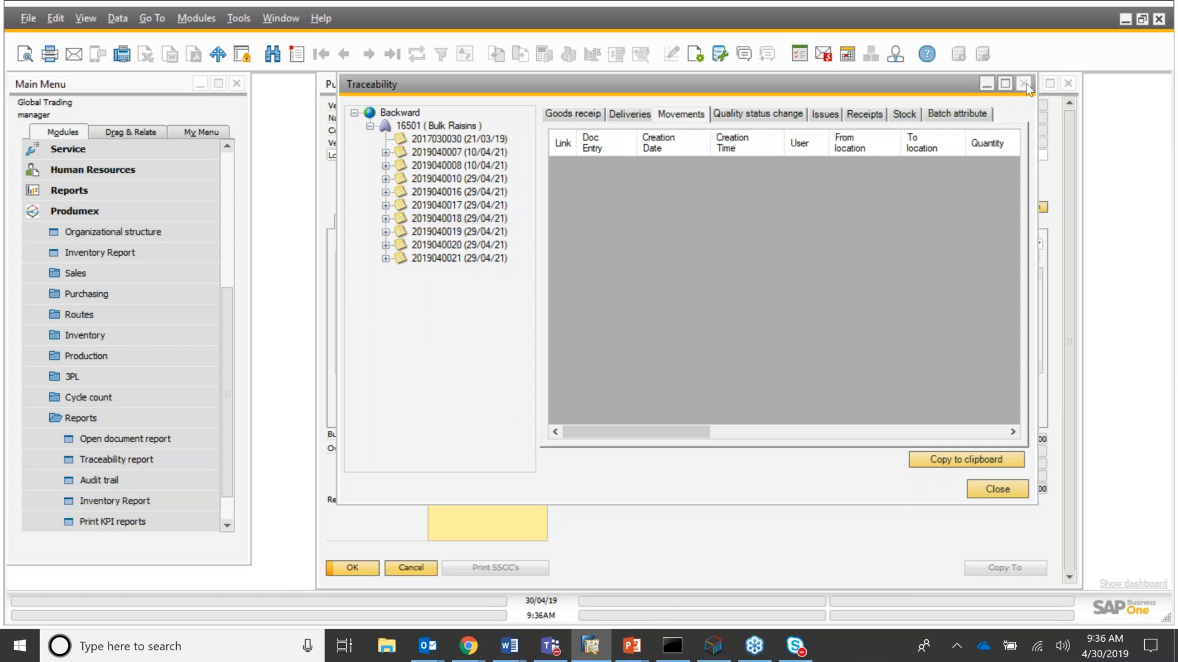
pyautogui.click(1024, 84)
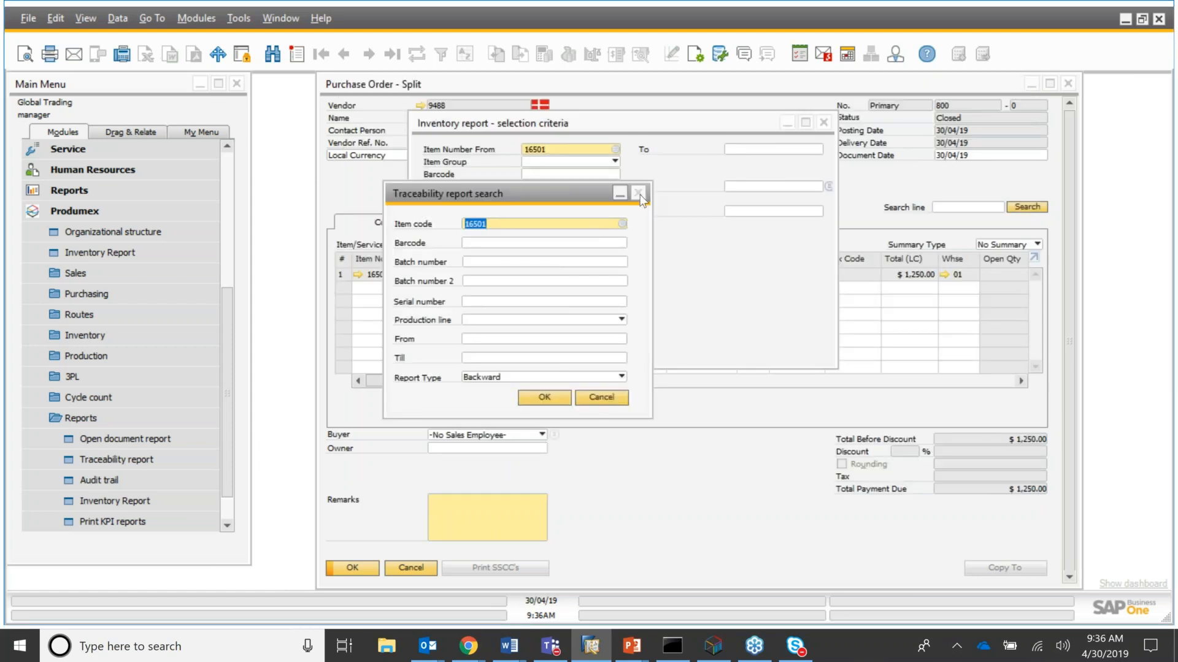
pyautogui.click(639, 193)
pyautogui.click(824, 122)
# Start a new sales order for the customer Pharma Invoice
pyautogui.click(140, 206)
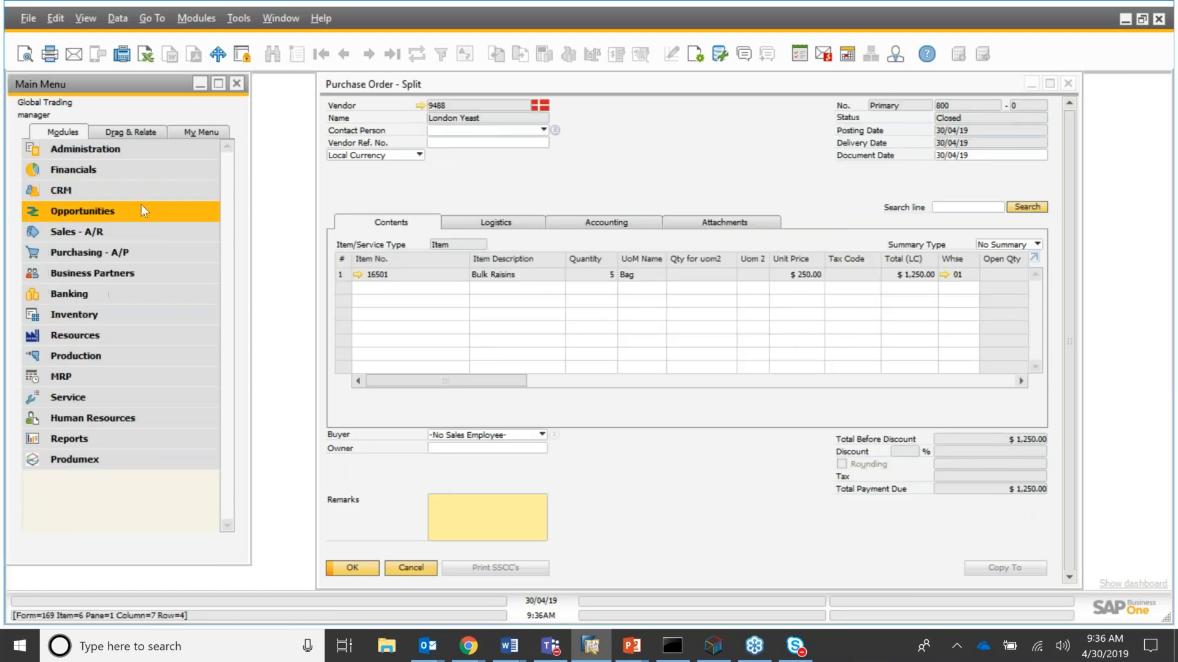
pyautogui.click(154, 237)
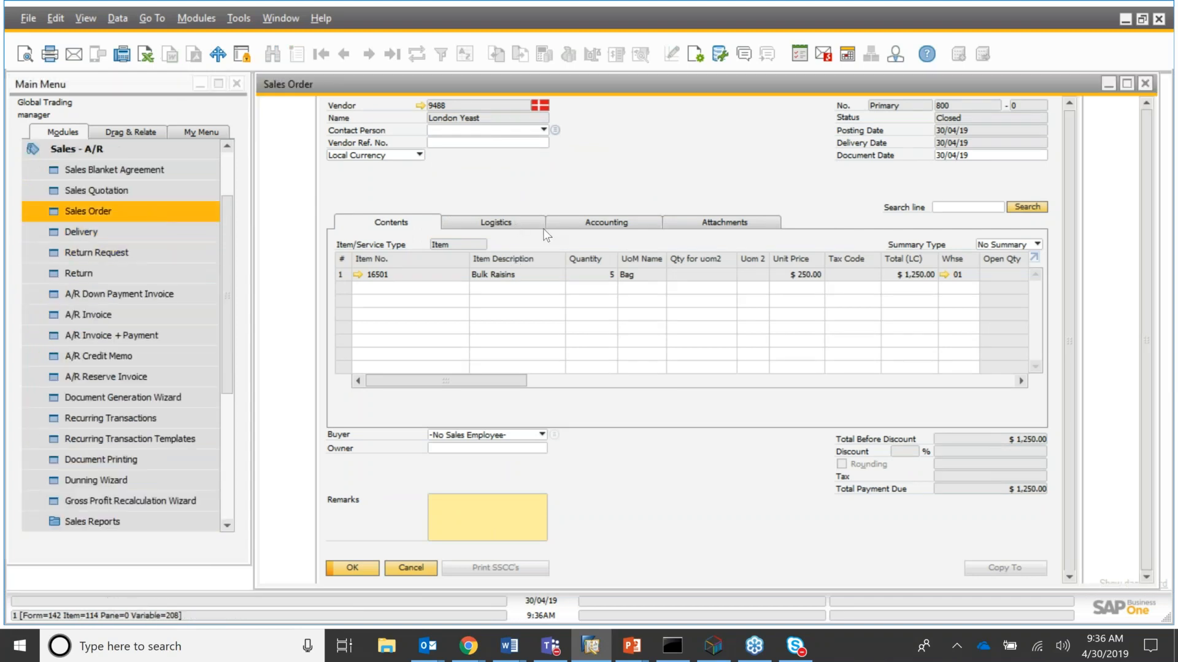
pyautogui.click(464, 106)
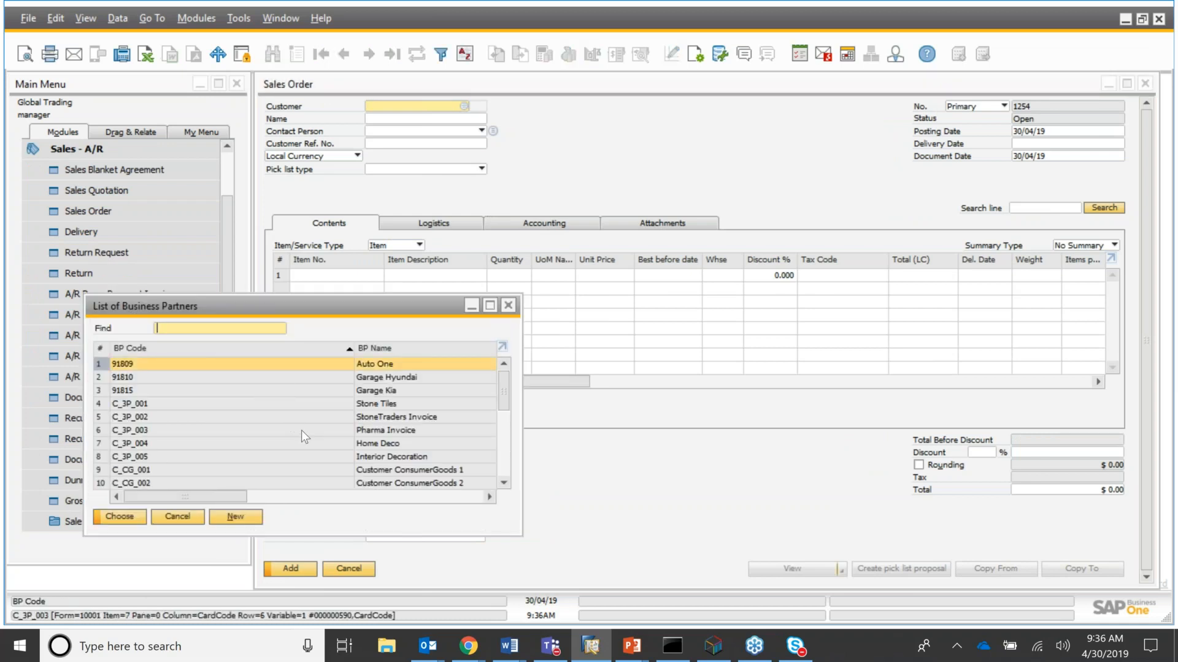
pyautogui.doubleClick(426, 430)
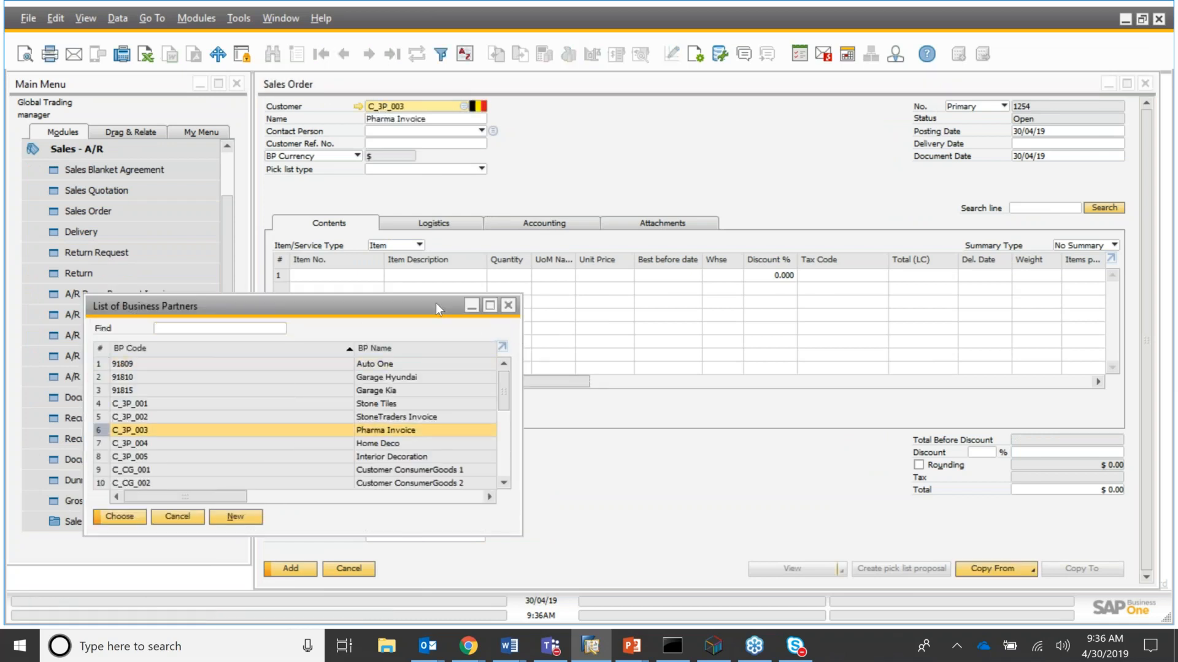
# Add item 16501, Bulk Raisins, to the first line of the sales order
pyautogui.press('Tab')
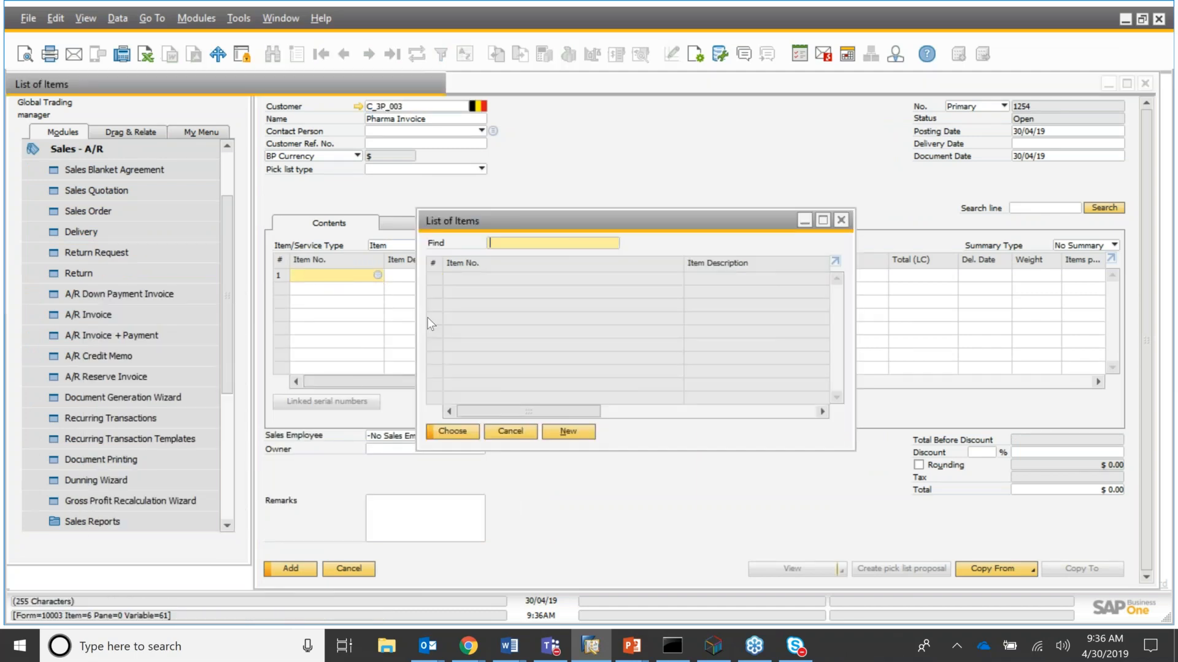
pyautogui.click(326, 170)
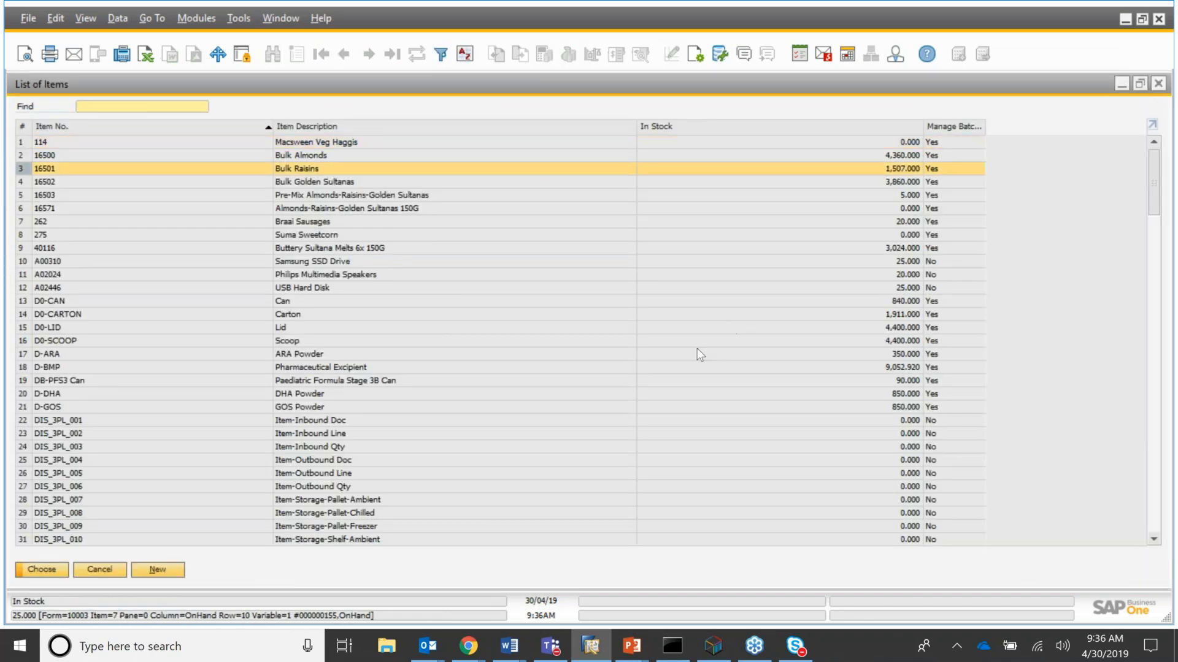
pyautogui.press('Return')
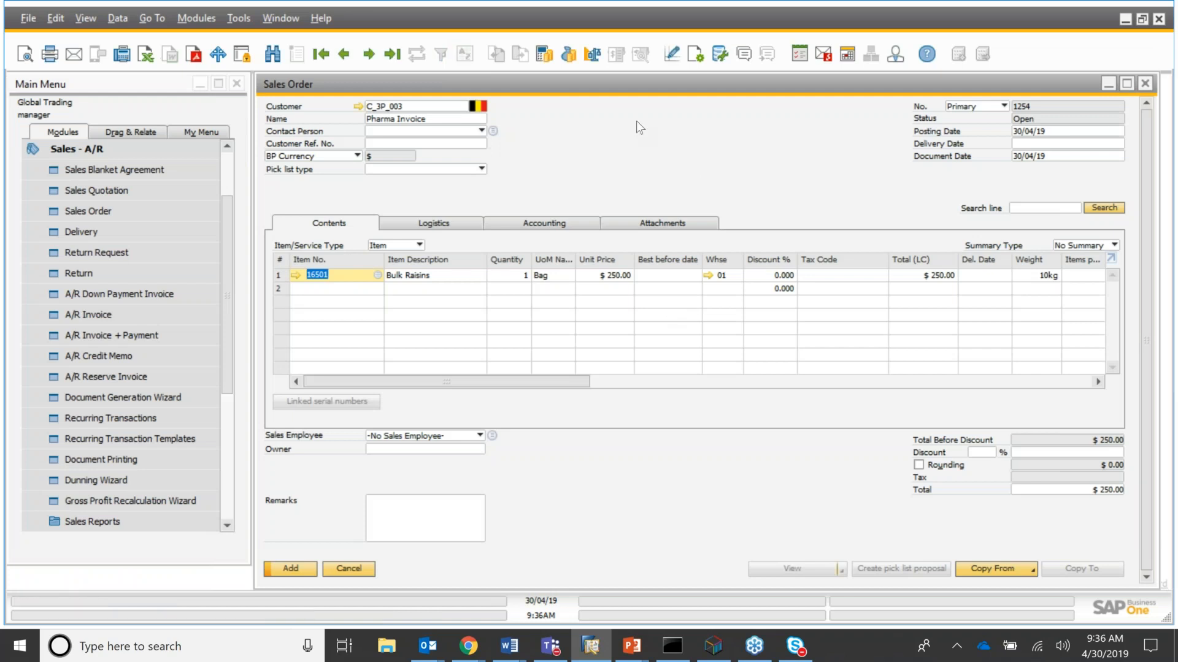
# Set the sales order's delivery date to 30/04/19, add the order and display it again
pyautogui.moveTo(671, 84); pyautogui.dragTo(498, 68)
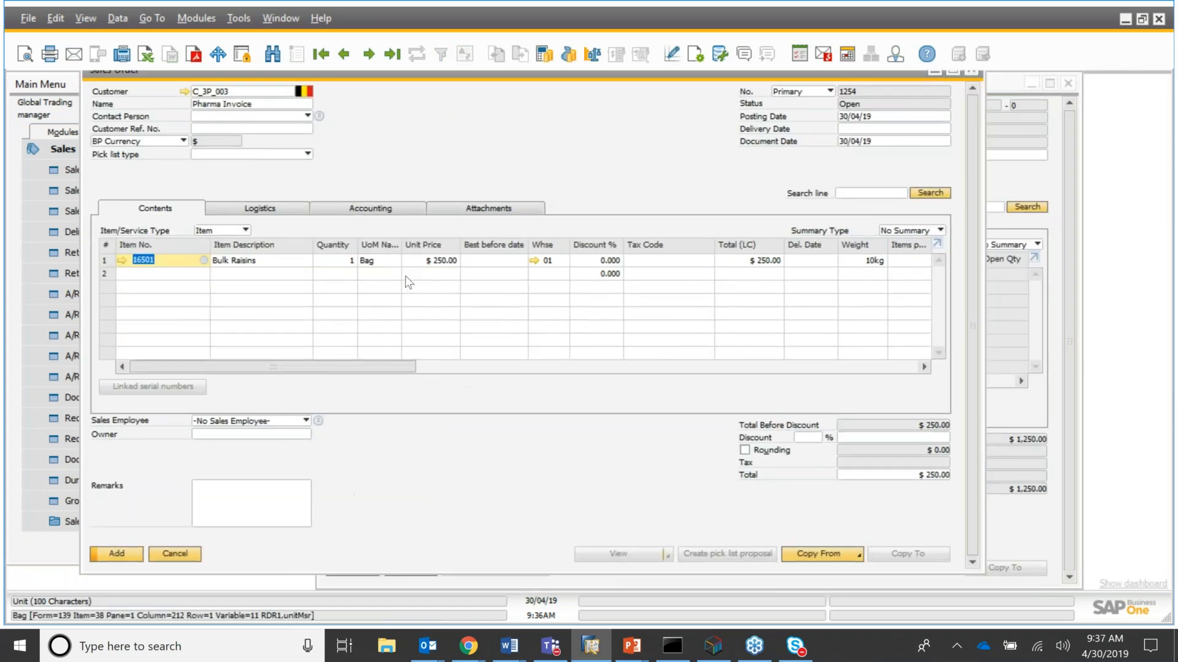
pyautogui.click(882, 130)
pyautogui.write('30')
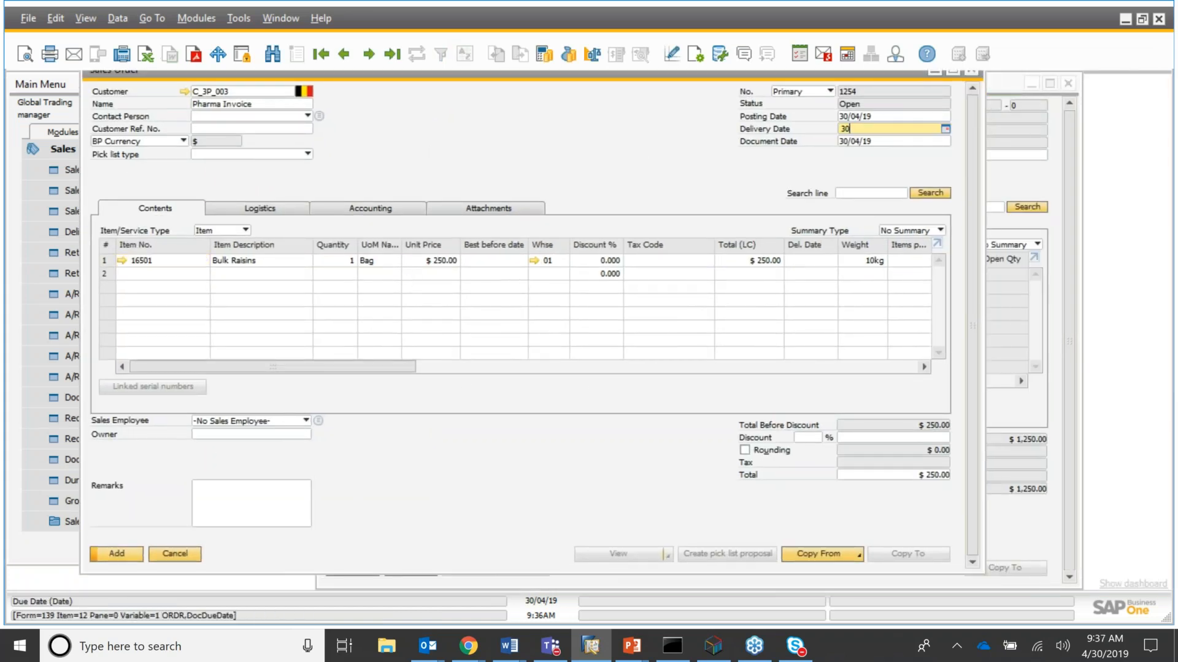
pyautogui.press('Tab')
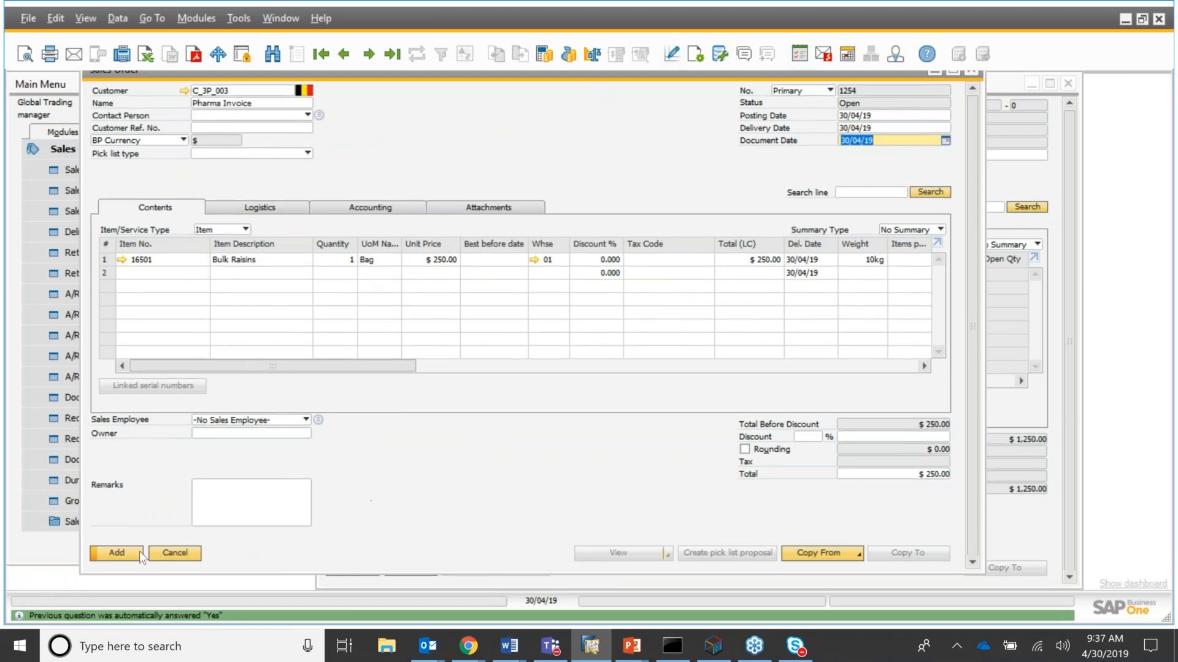
pyautogui.click(117, 553)
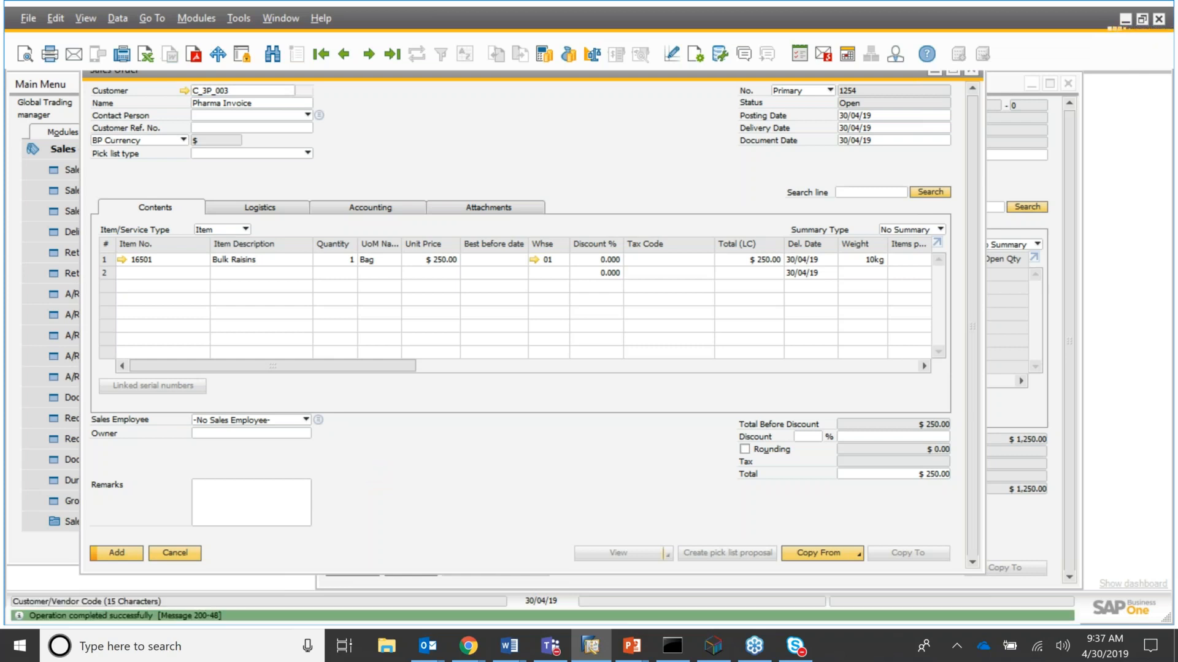
pyautogui.press('pageup')
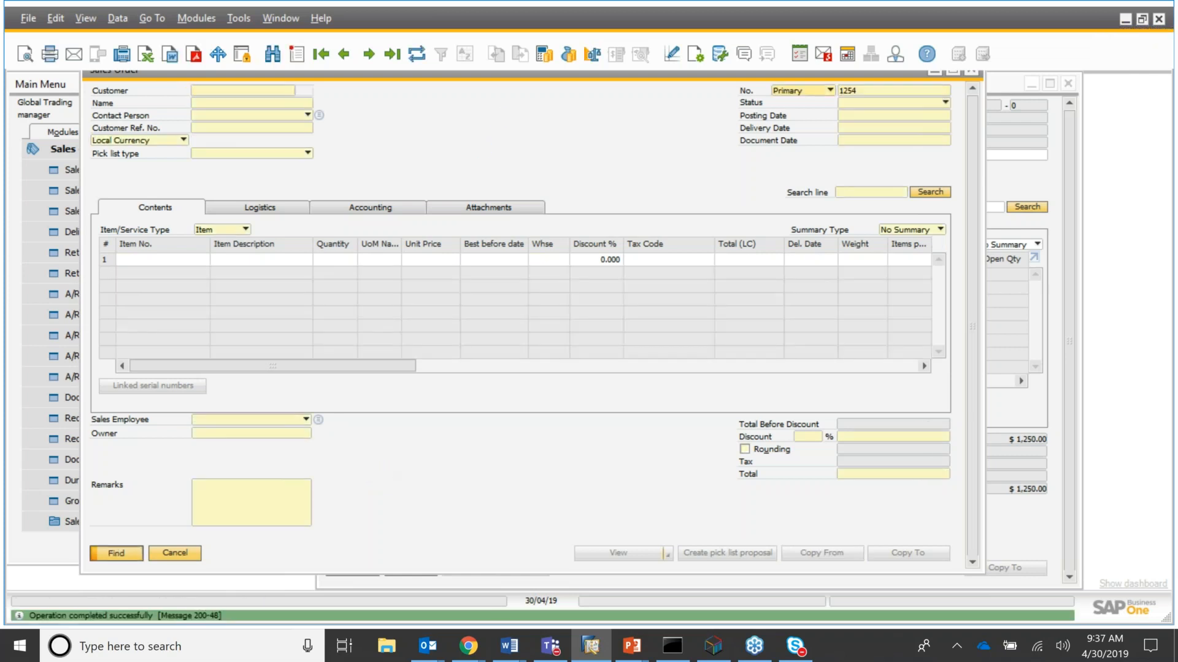
pyautogui.moveTo(465, 72); pyautogui.dragTo(524, 82)
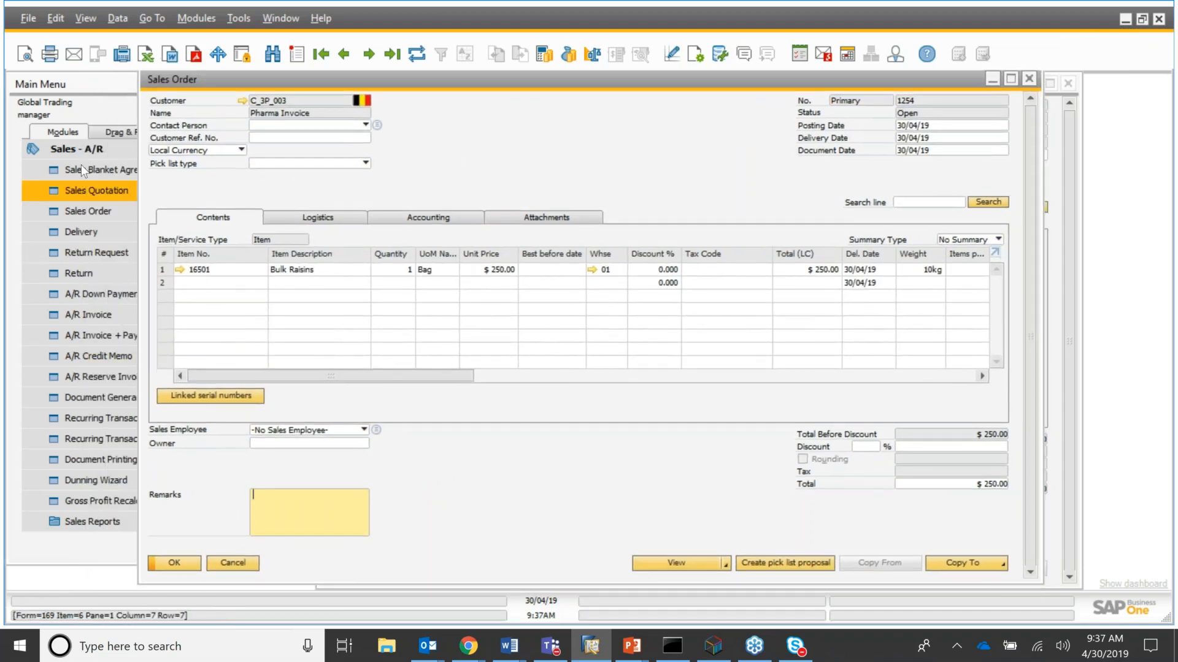
# Create a pick list proposal from the Bulk Raisins sales order and generate its pick list
pyautogui.click(35, 164)
pyautogui.click(36, 153)
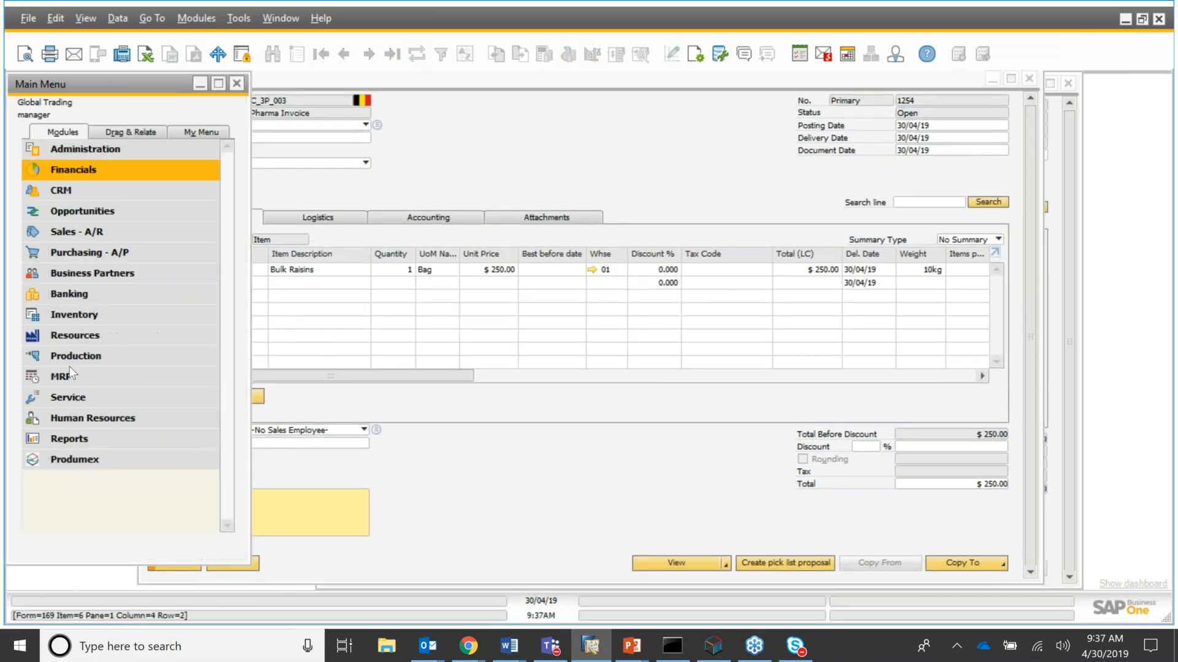
pyautogui.click(57, 461)
pyautogui.click(617, 183)
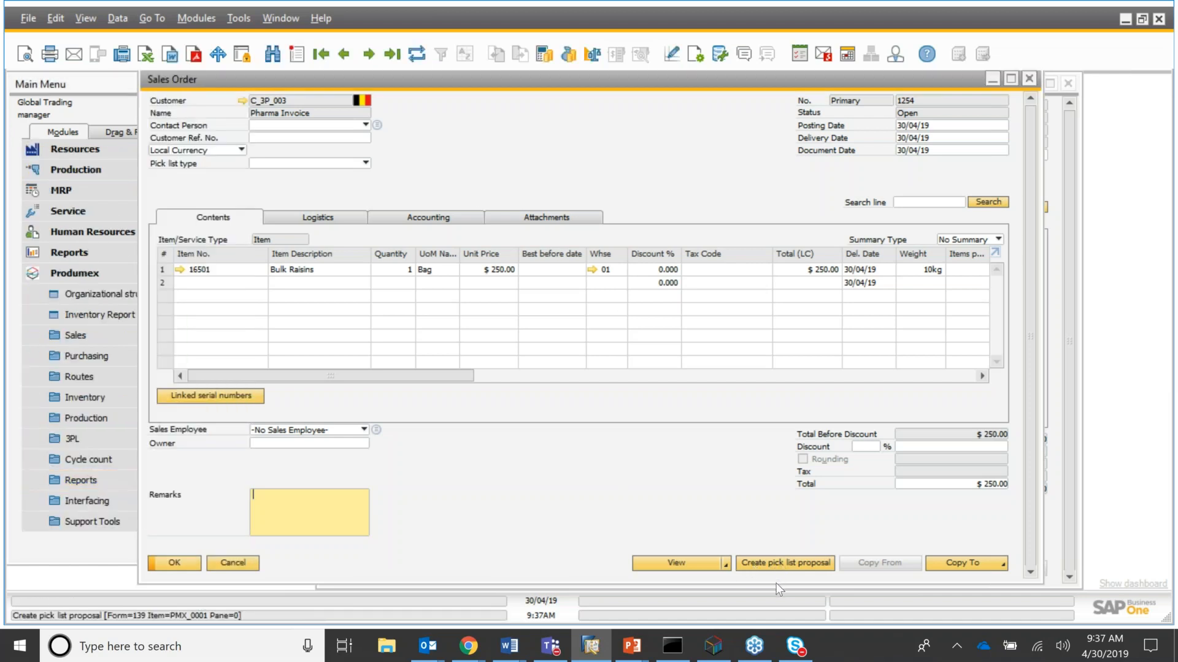
pyautogui.click(782, 565)
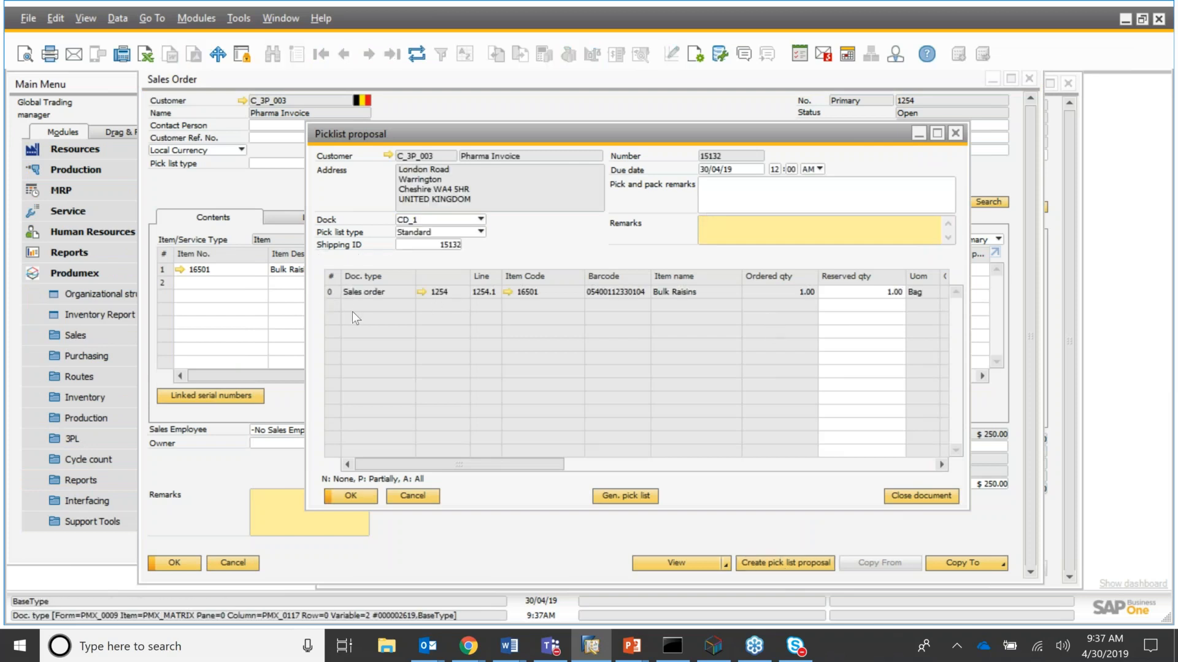
pyautogui.click(632, 496)
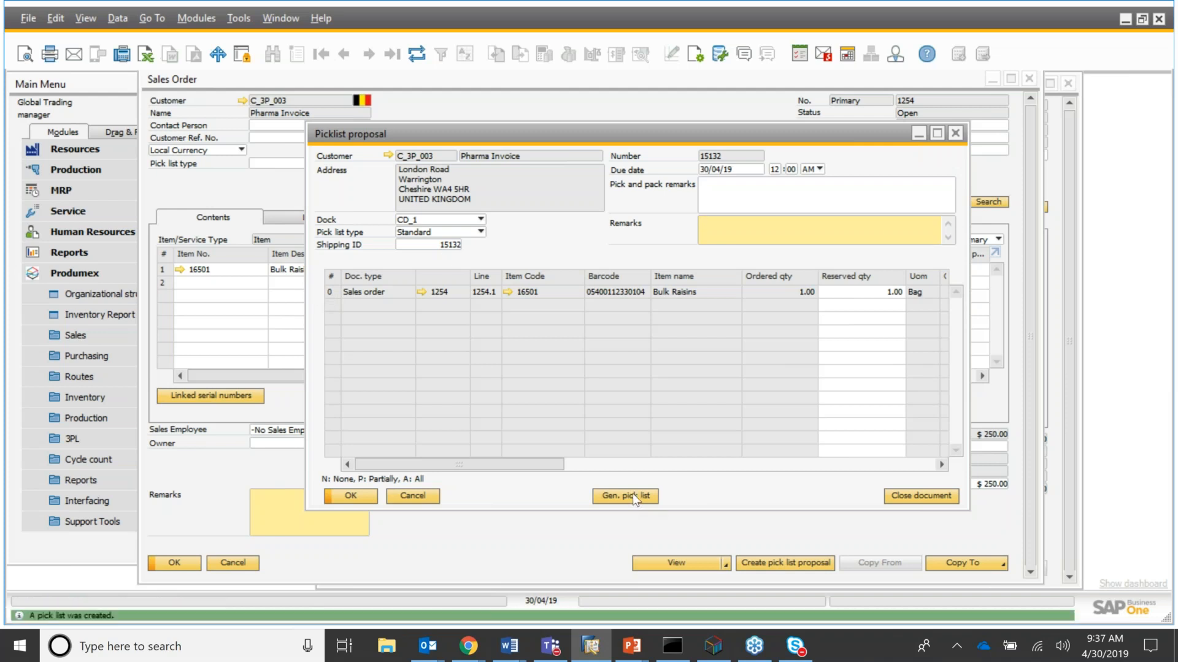
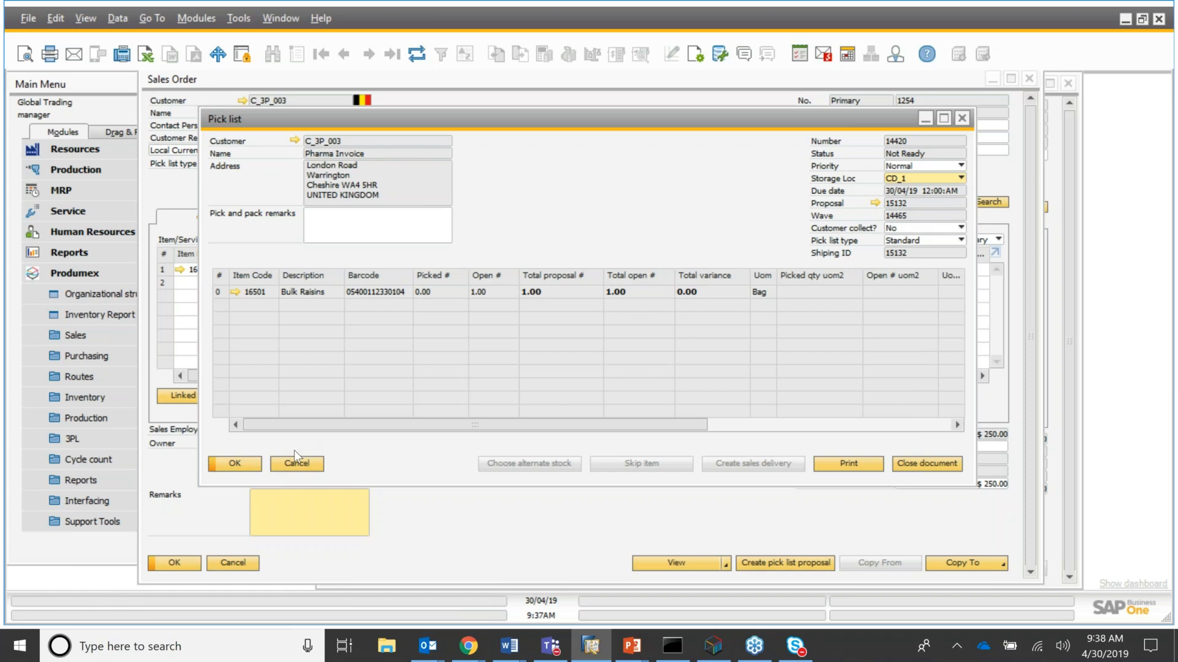
# Switch to the Produmex Windows Terminal and start the Picking function for sales
pyautogui.click(710, 655)
pyautogui.click(389, 507)
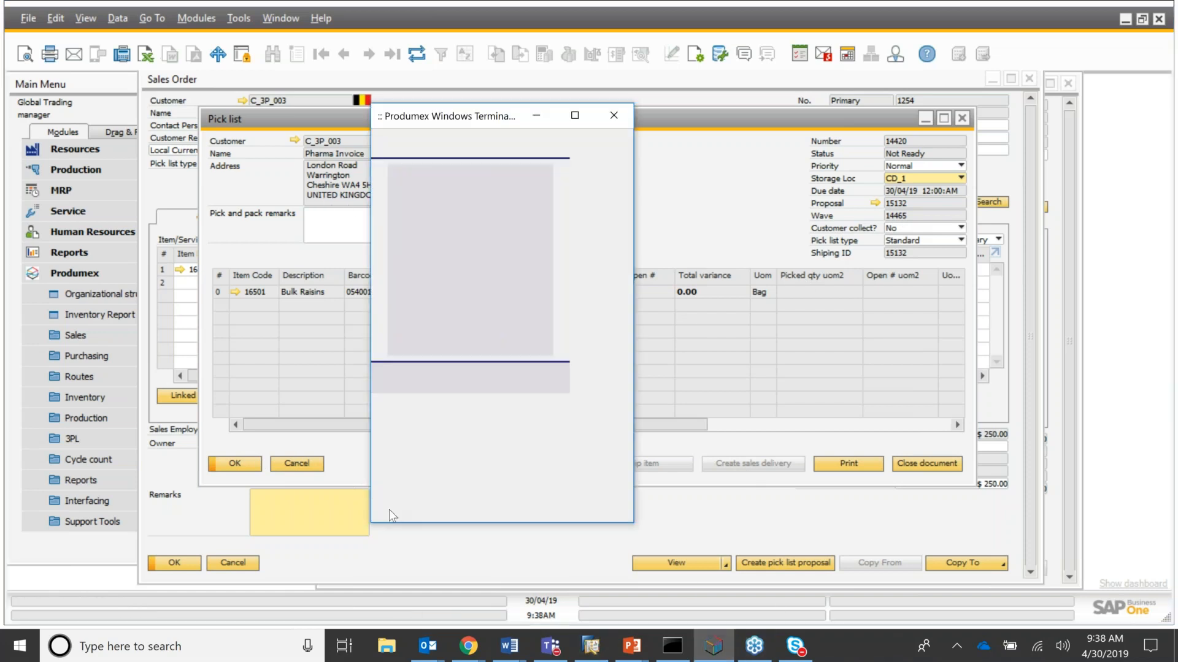
pyautogui.click(388, 508)
pyautogui.click(539, 297)
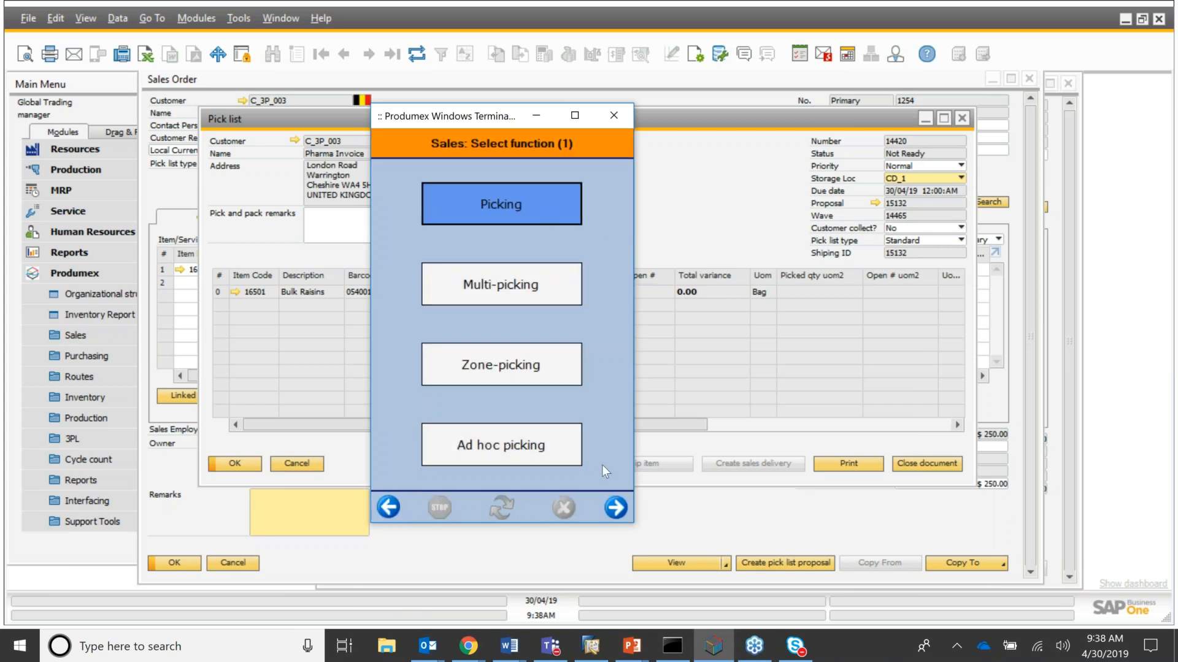
pyautogui.click(616, 509)
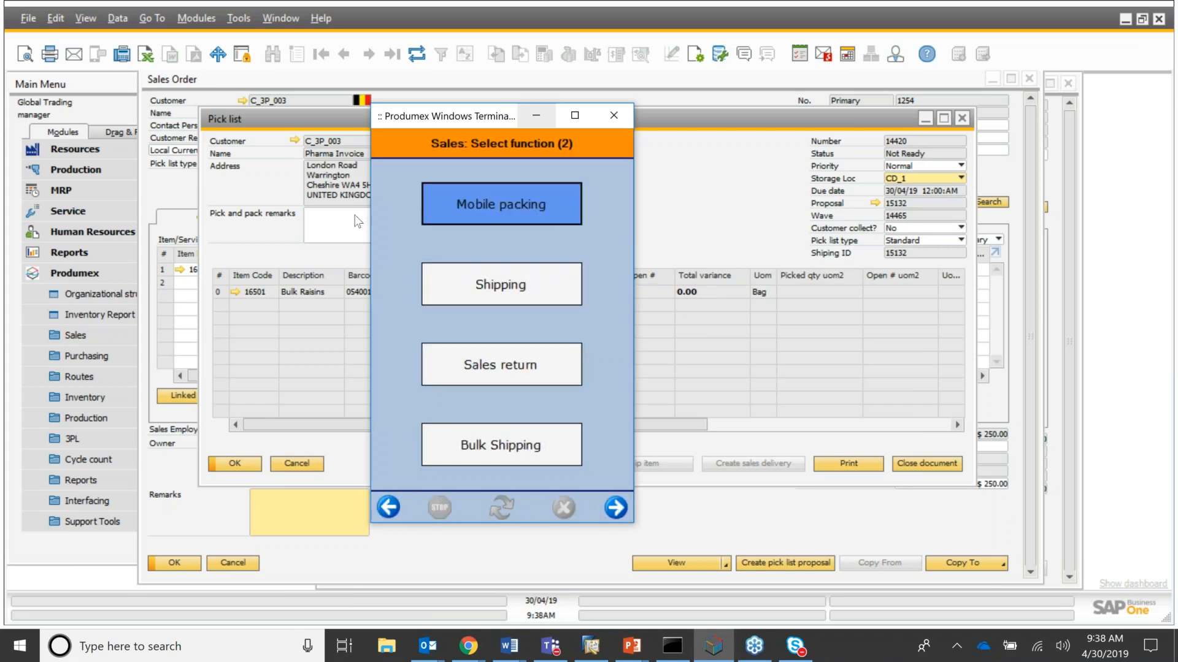
pyautogui.click(388, 508)
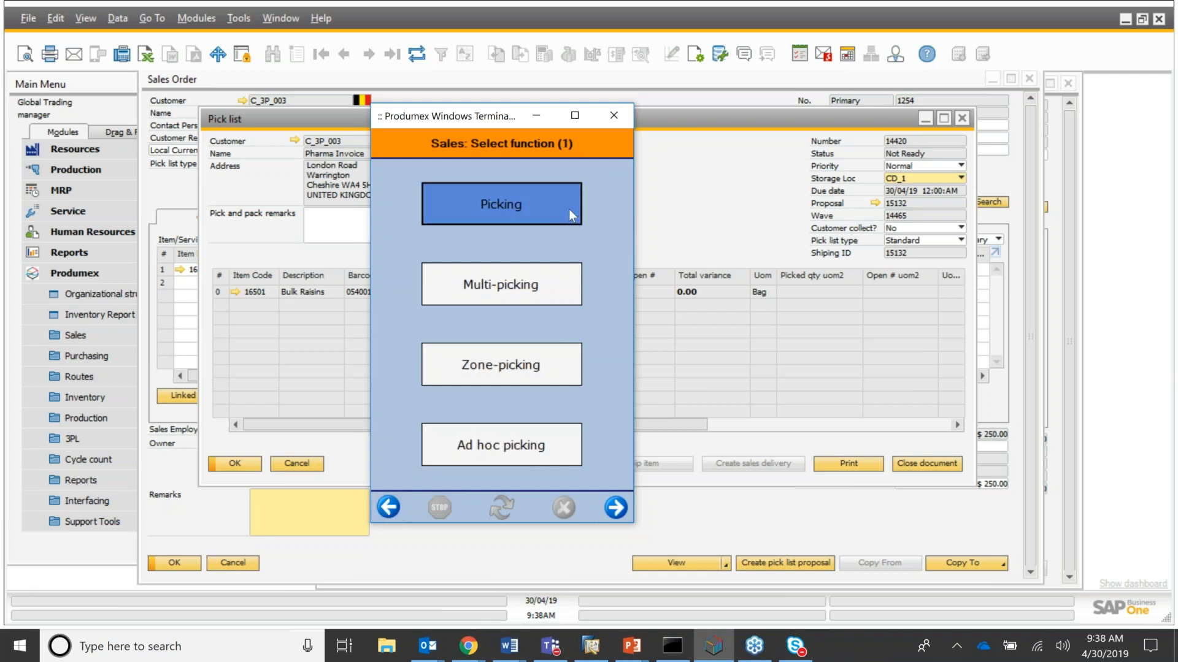
pyautogui.click(554, 203)
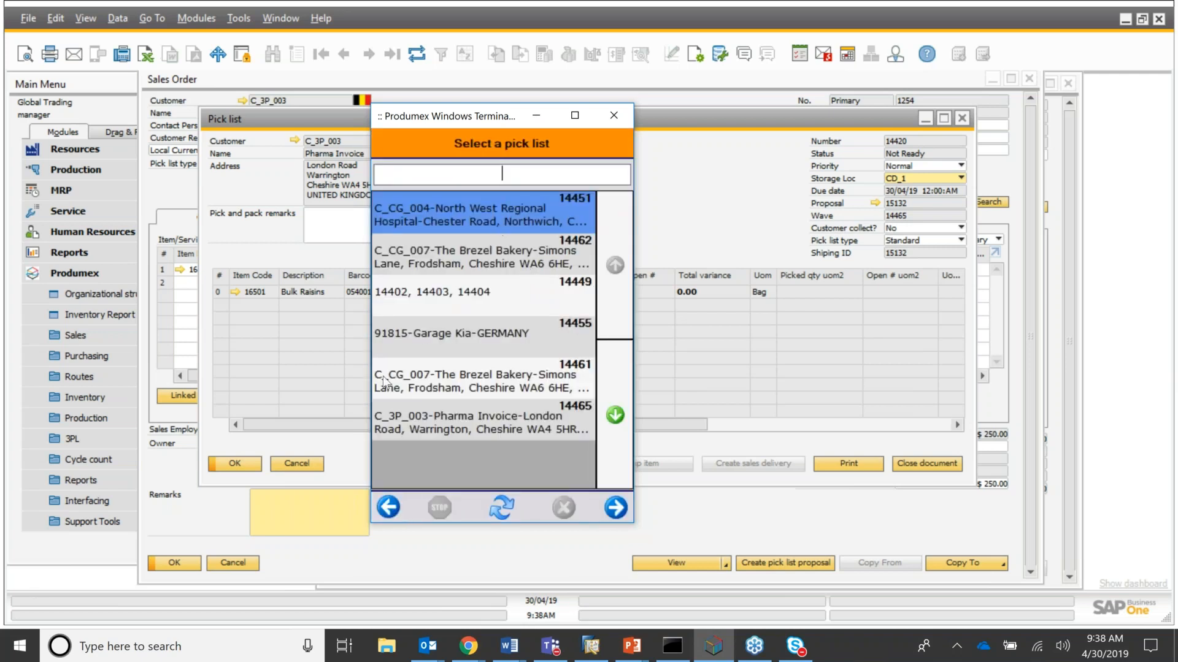
# Choose pick list 14465 for Pharma Invoice on the terminal and close the pick list window in SAP Business One
pyautogui.click(472, 430)
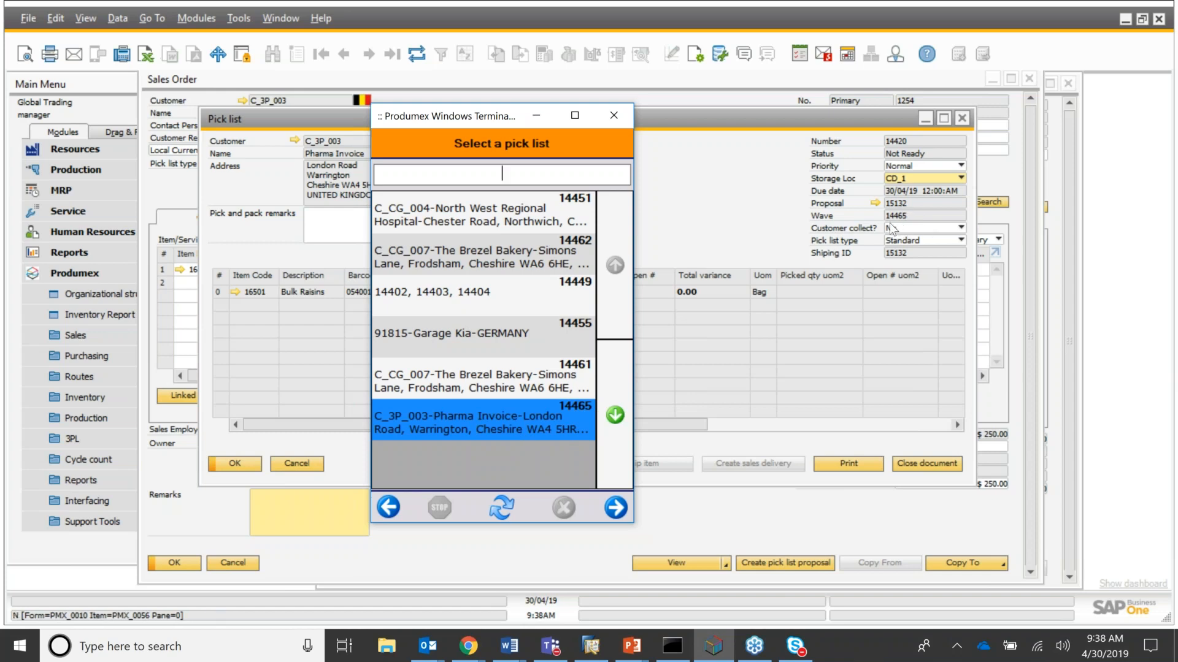
pyautogui.click(615, 511)
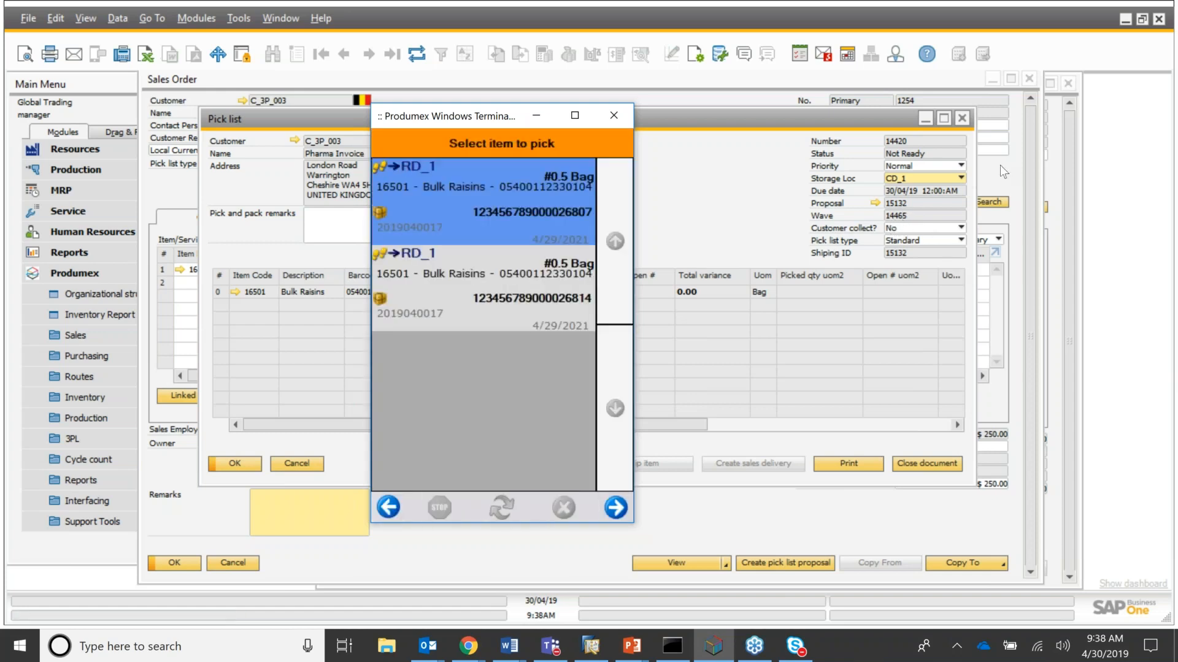
pyautogui.click(965, 119)
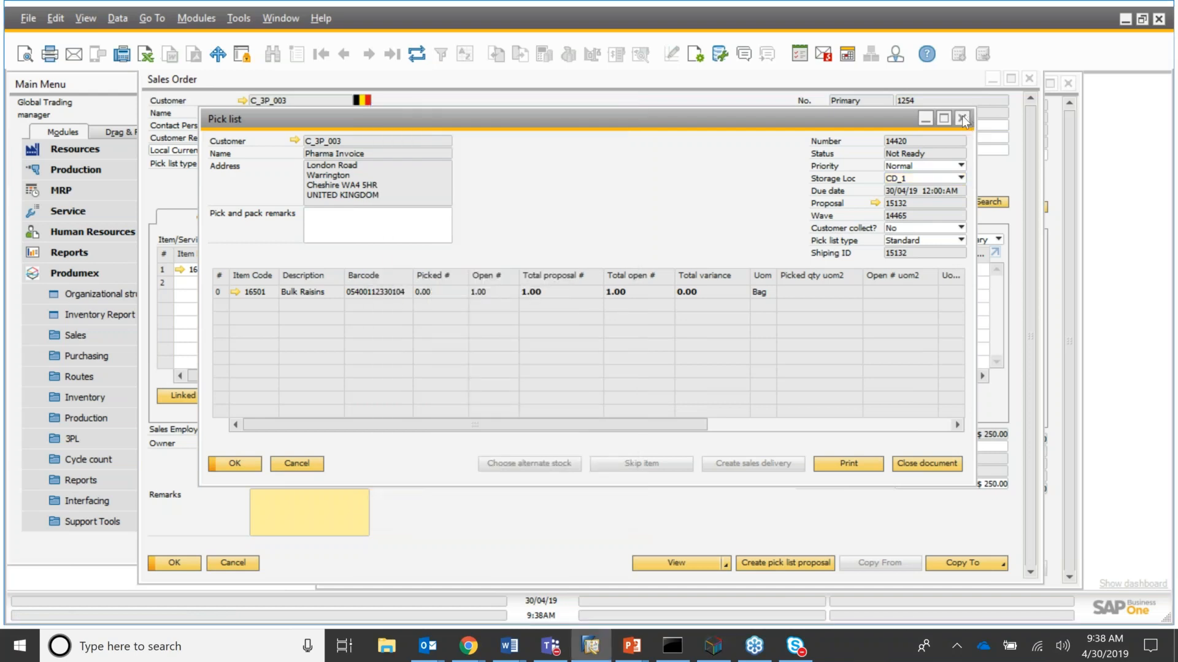
pyautogui.click(714, 646)
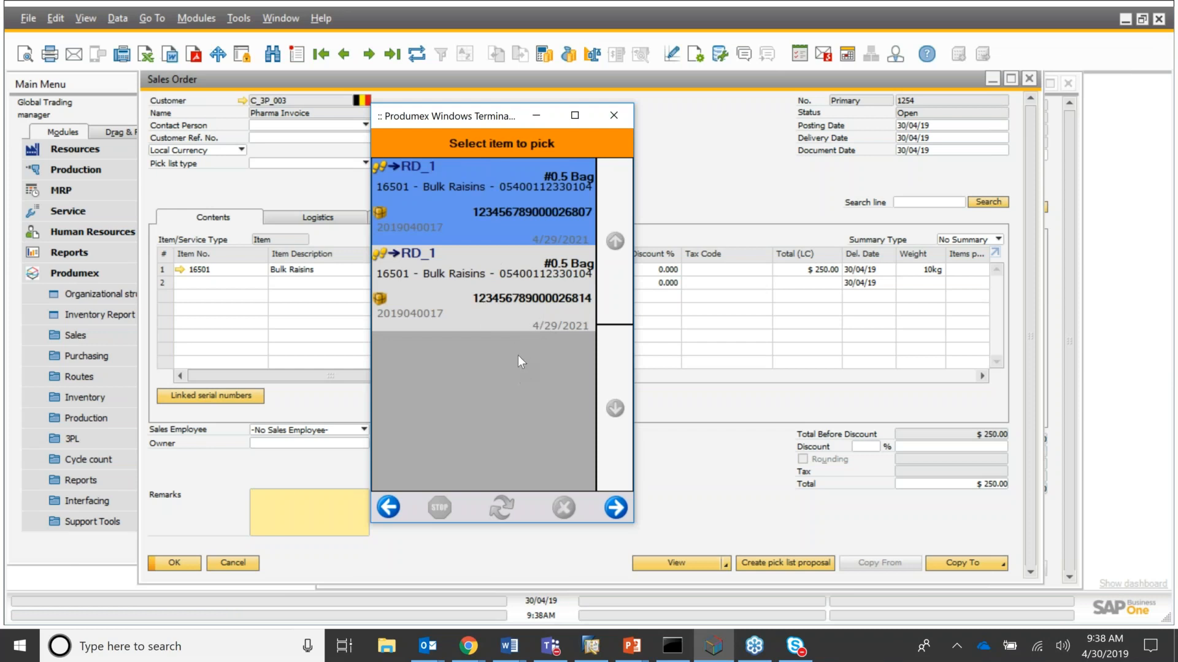
pyautogui.click(481, 278)
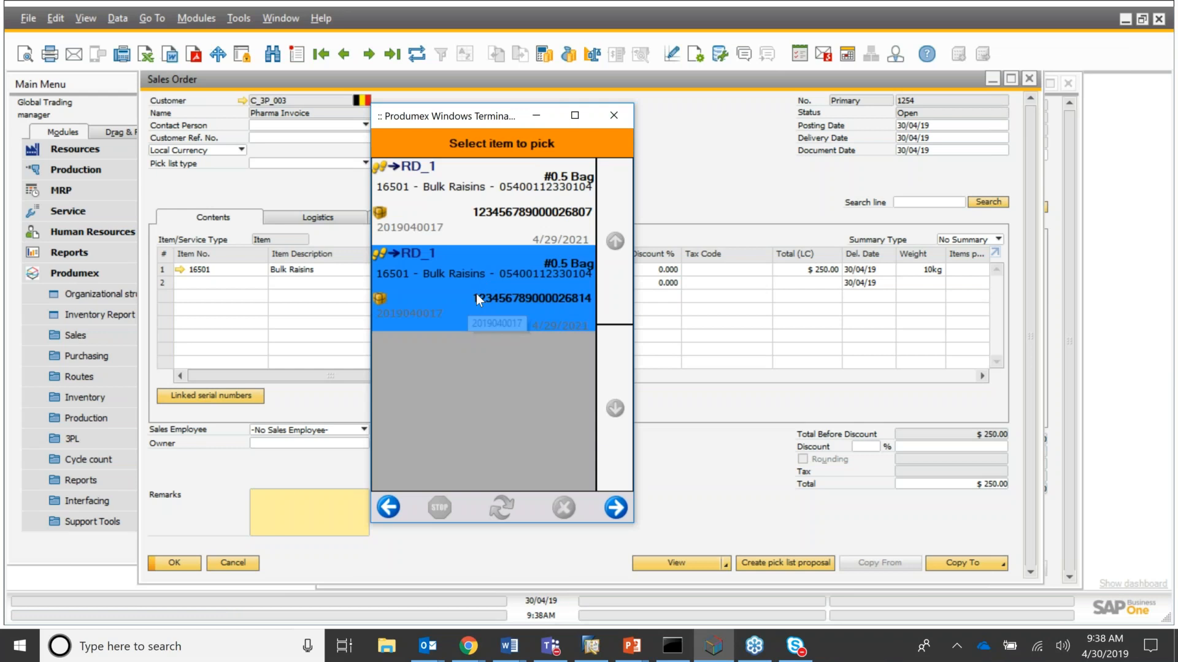
pyautogui.click(615, 507)
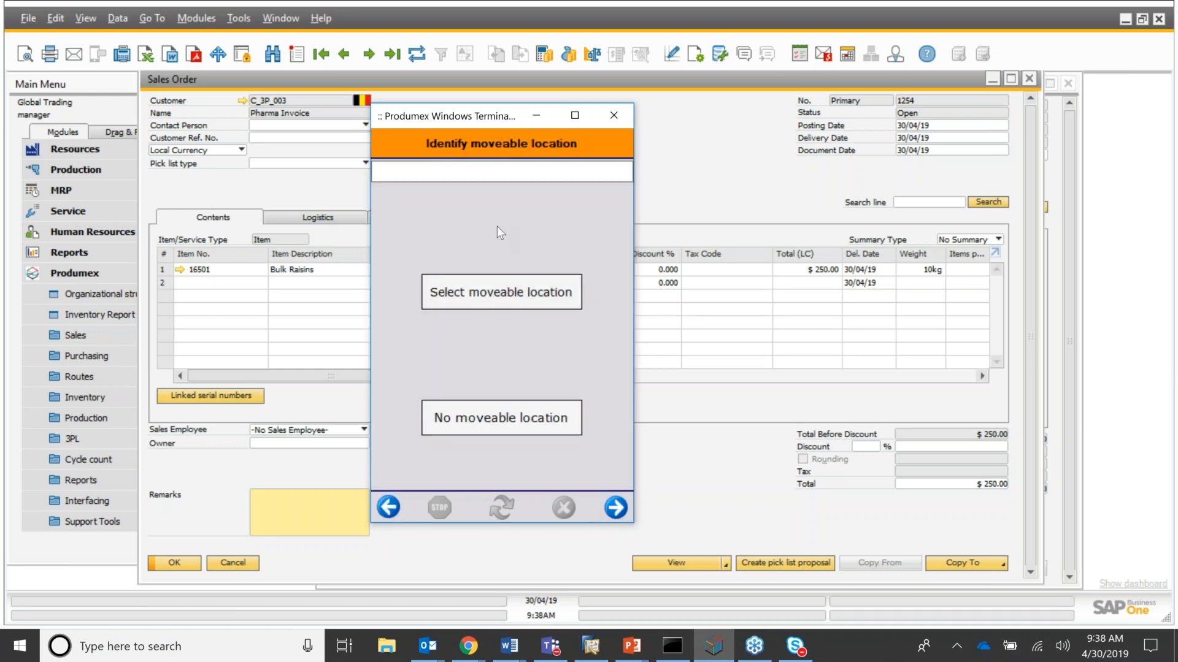
pyautogui.click(524, 423)
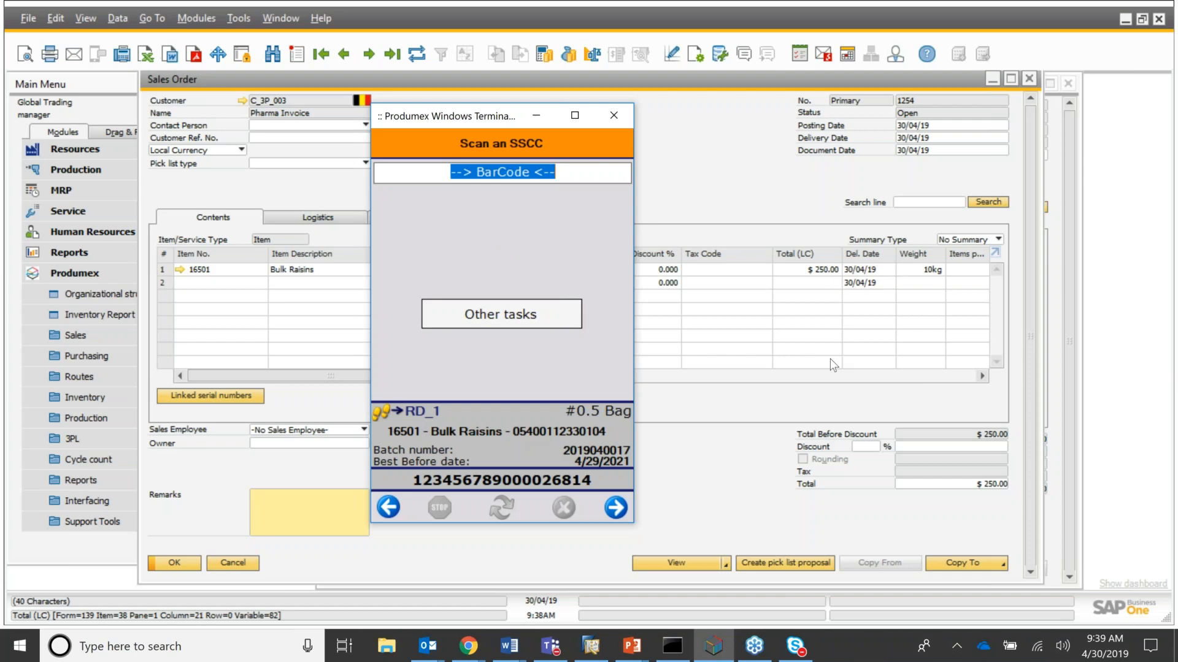
pyautogui.write('05400112330104')
pyautogui.press('Return')
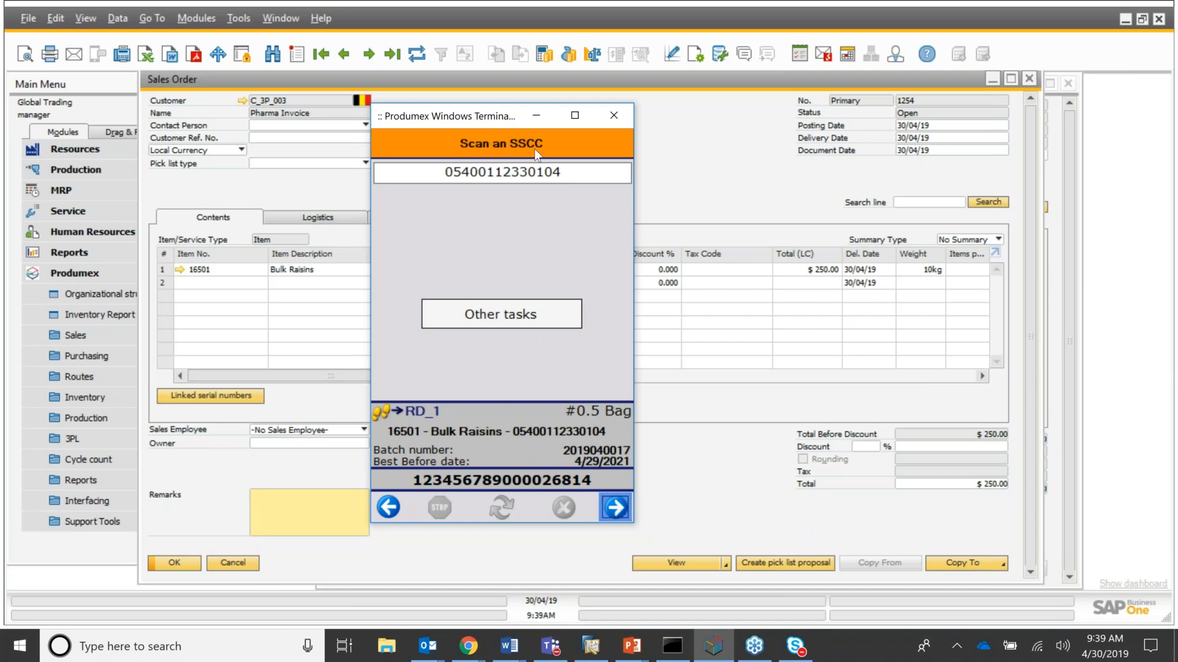
pyautogui.moveTo(573, 173); pyautogui.dragTo(413, 179)
pyautogui.press('BackSpace')
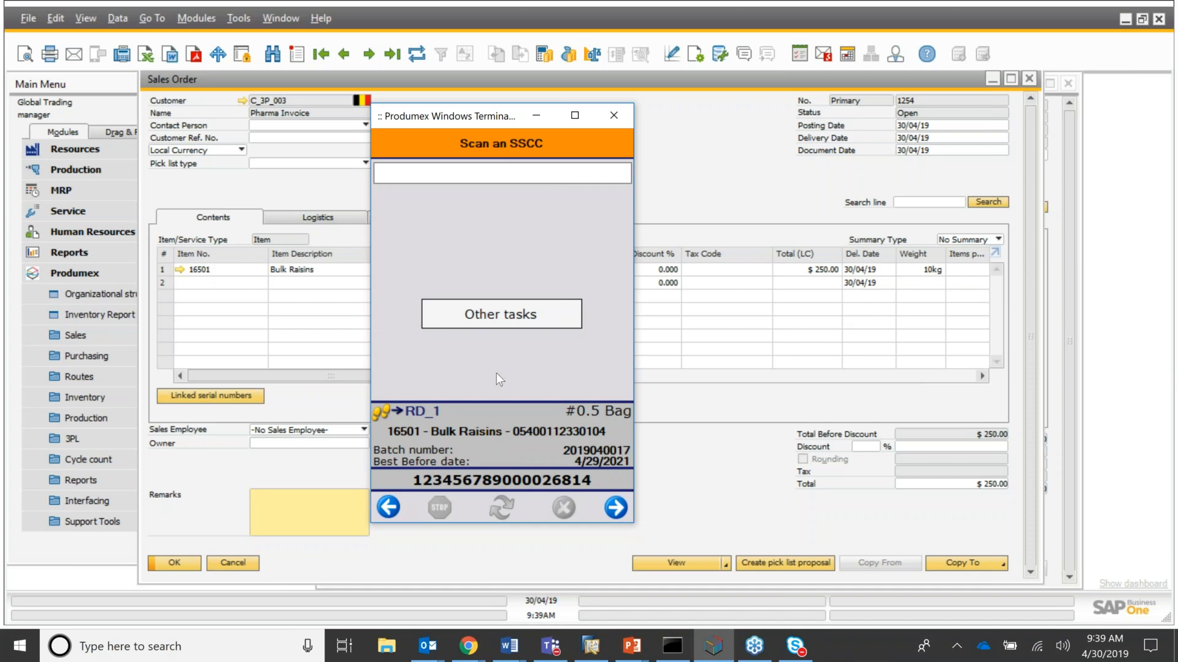
pyautogui.click(489, 175)
pyautogui.write('00123456789000026814')
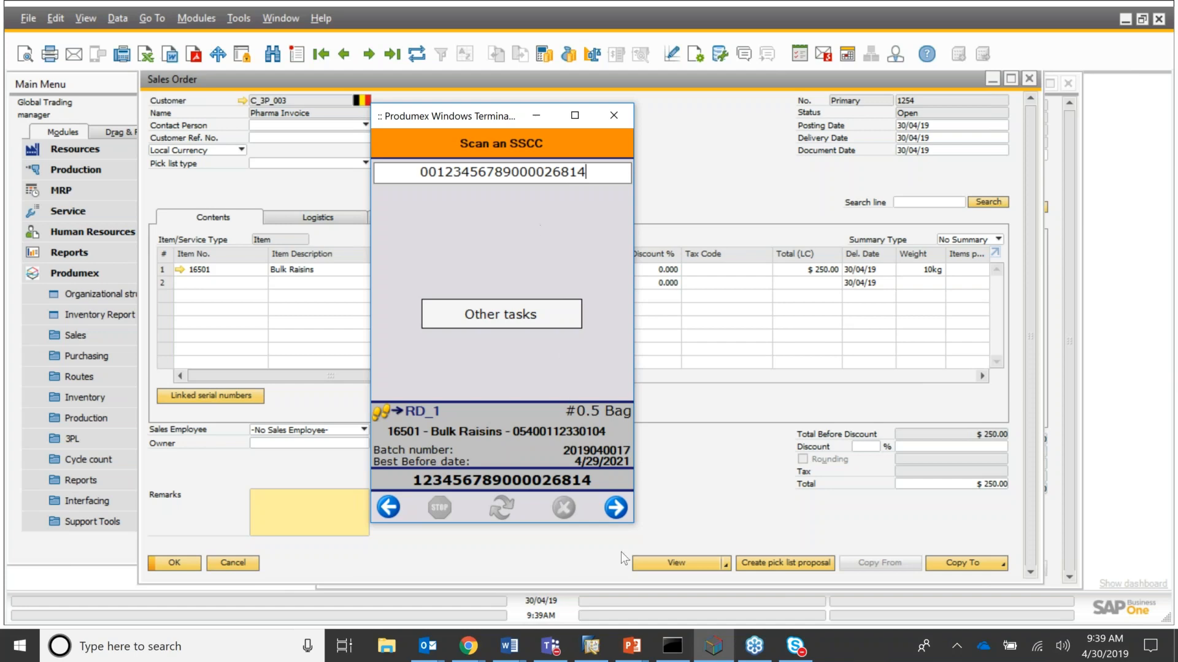
pyautogui.click(615, 515)
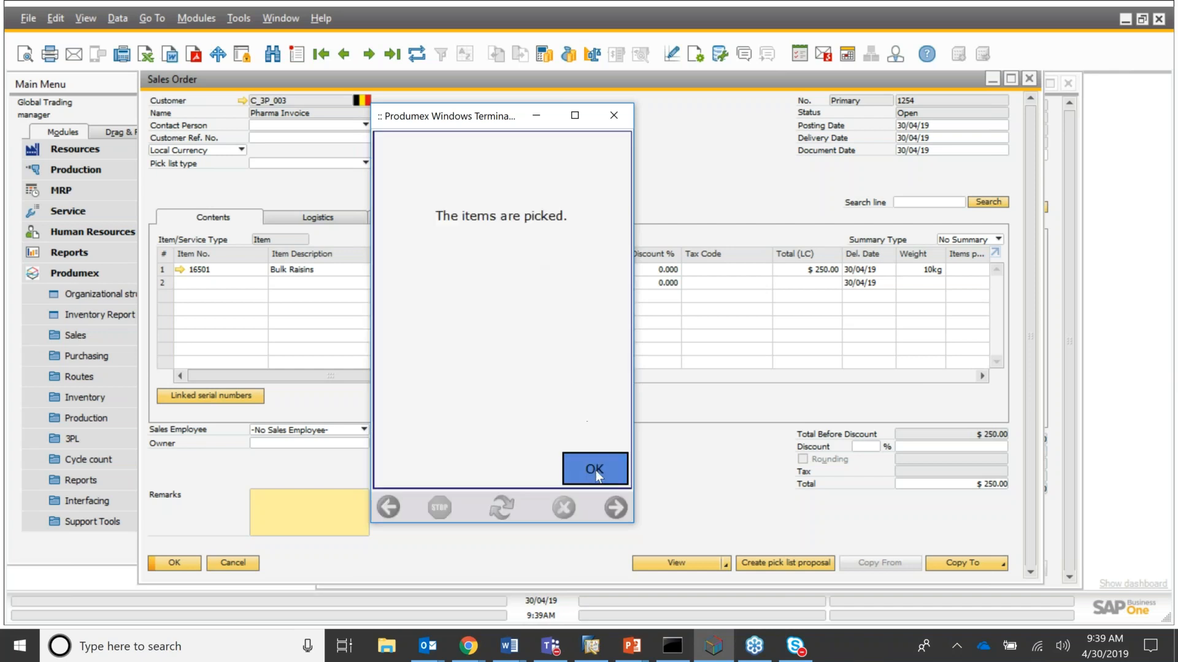
pyautogui.click(597, 470)
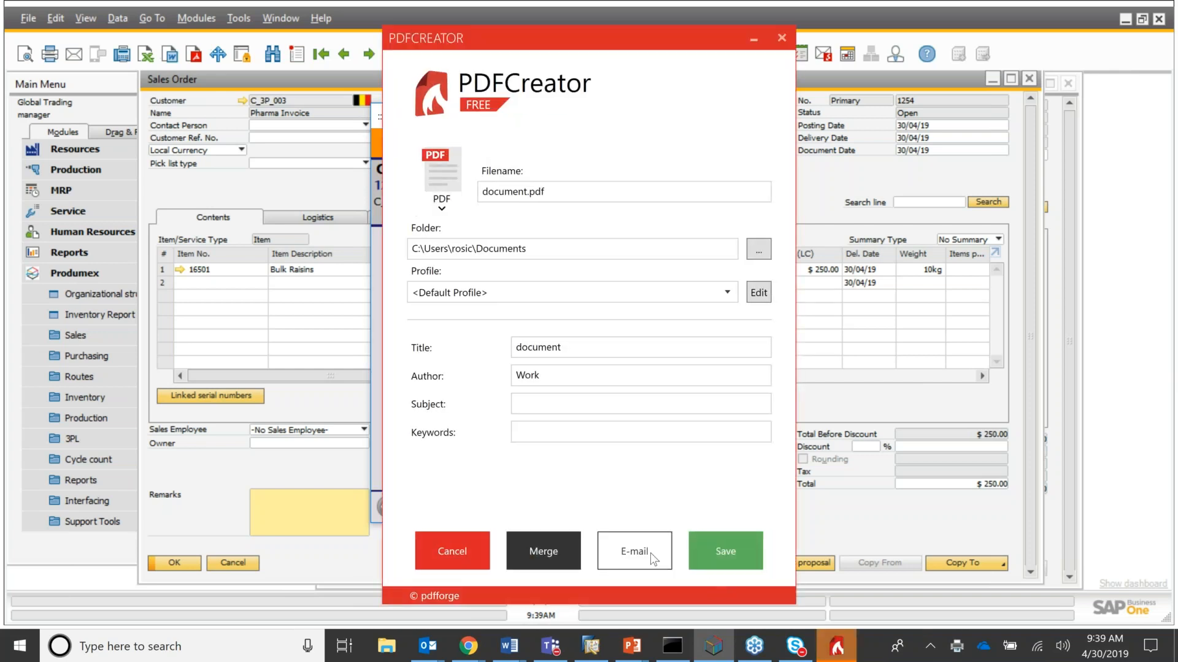
# Send the generated label from PDFCreator to a new e-mail and open the attached document.pdf in PDF Architect
pyautogui.click(650, 554)
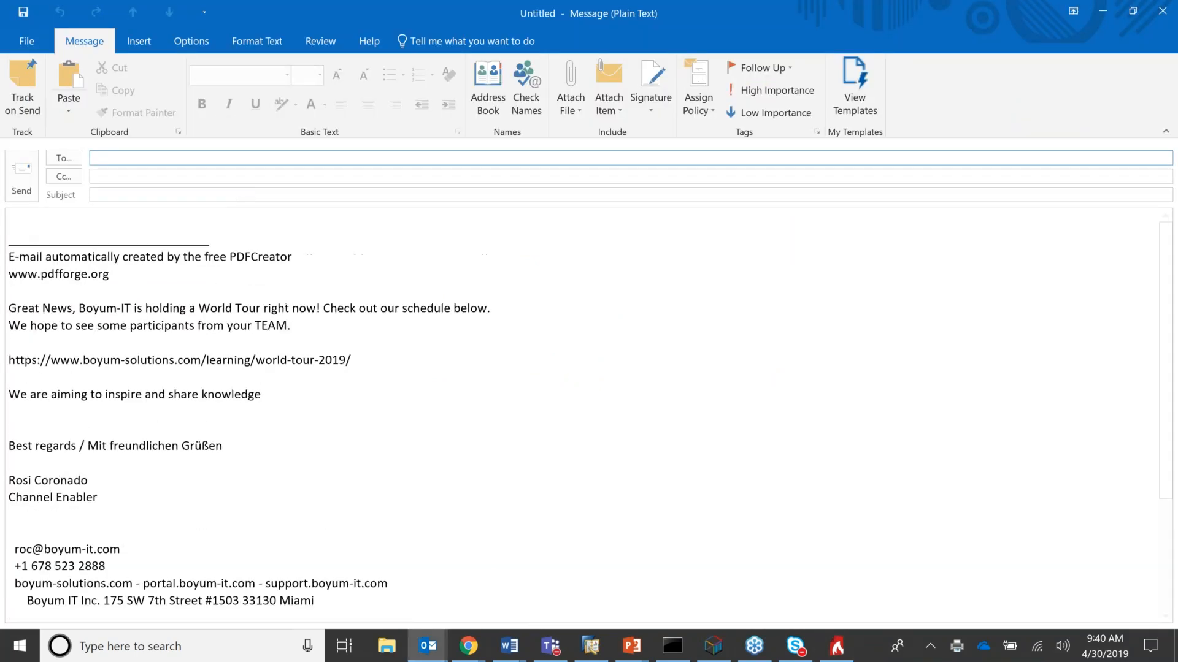
pyautogui.click(251, 232)
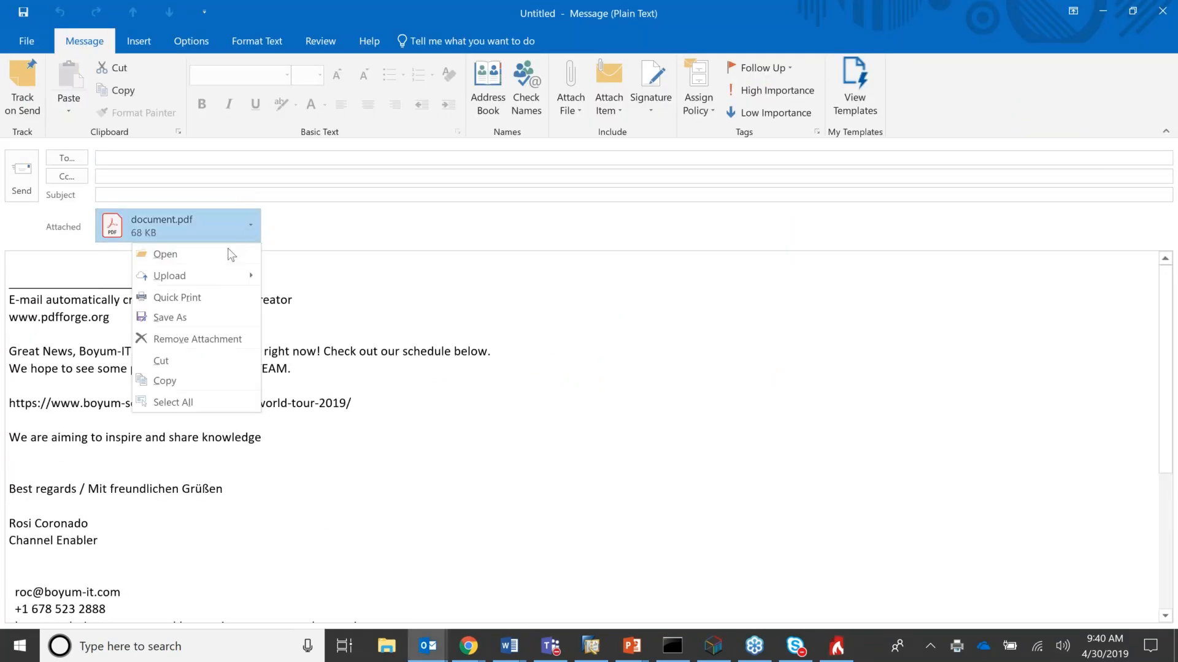
pyautogui.click(223, 253)
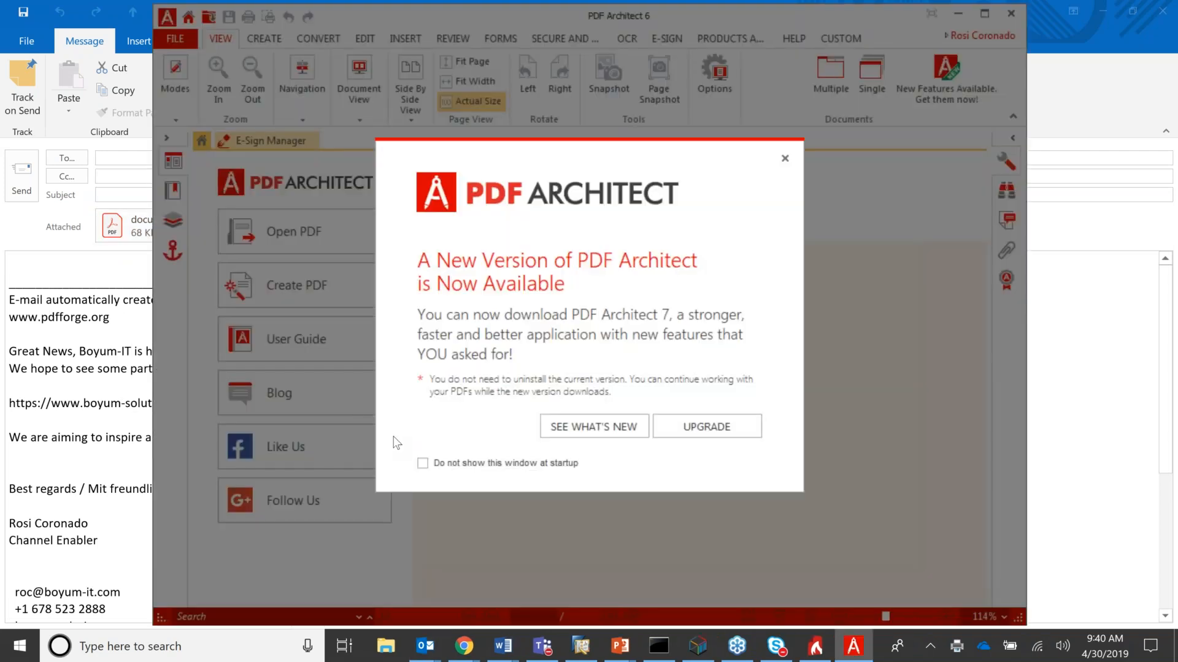
pyautogui.click(784, 159)
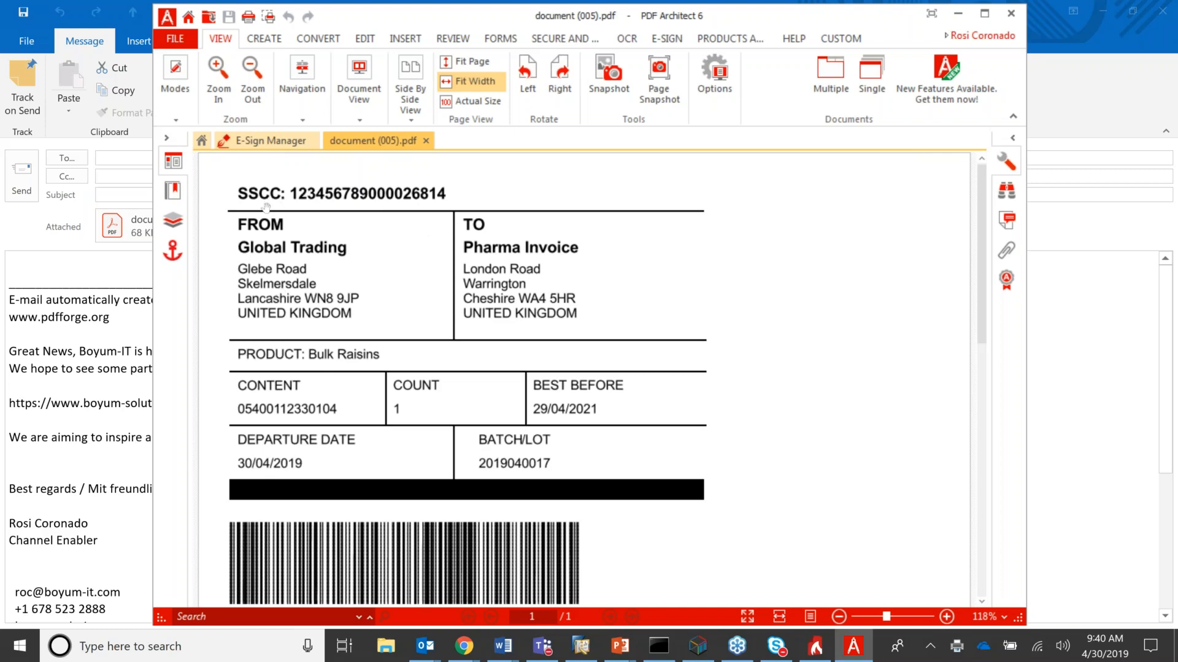
# Examine the label's SSCC, addresses, product, batch and best-before details, and both barcodes
pyautogui.scroll(-2, 331, 210)
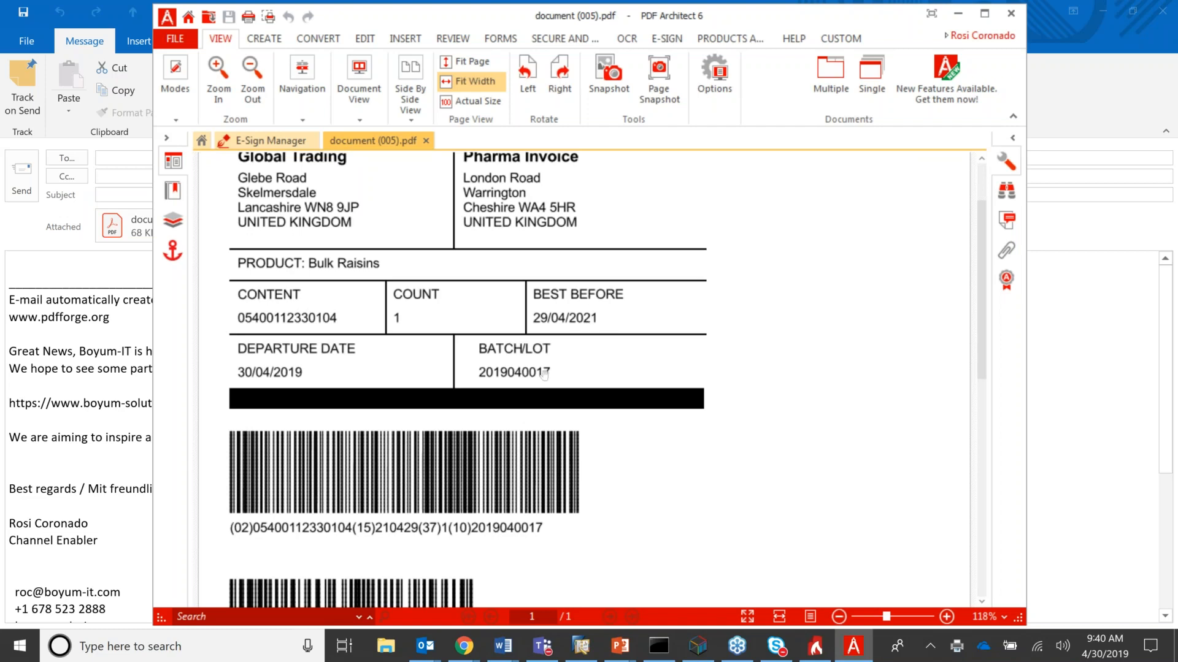
pyautogui.scroll(-1, 570, 369)
pyautogui.scroll(-1, 570, 370)
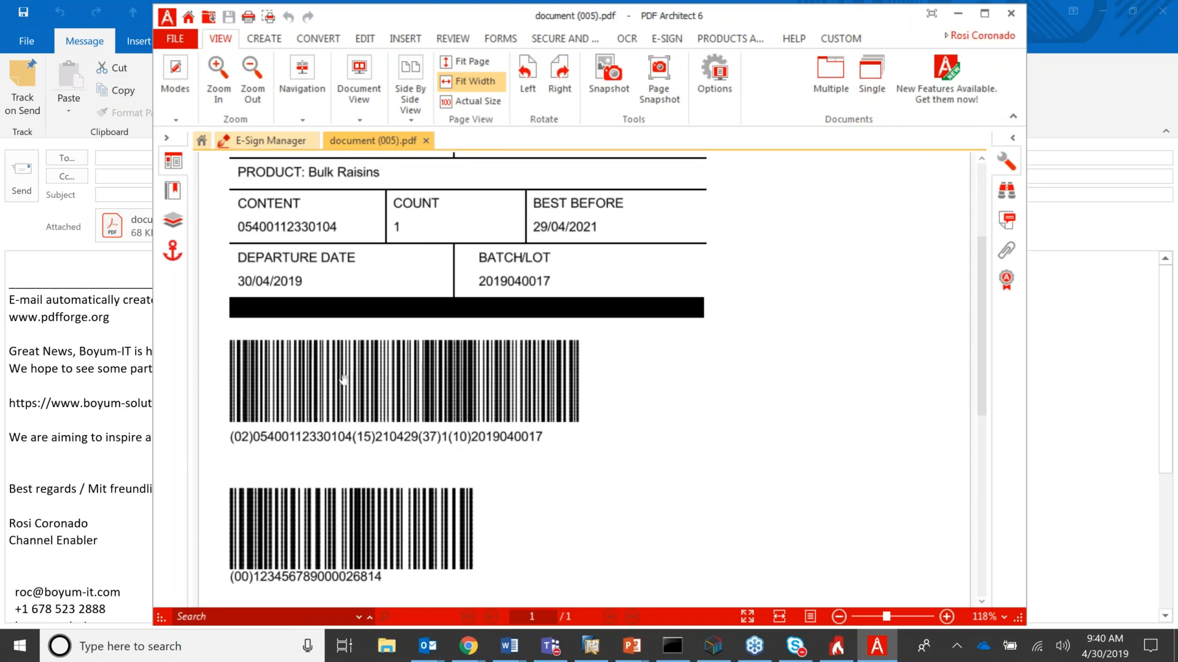
pyautogui.scroll(2, 356, 390)
pyautogui.scroll(-2, 377, 398)
pyautogui.scroll(4, 386, 455)
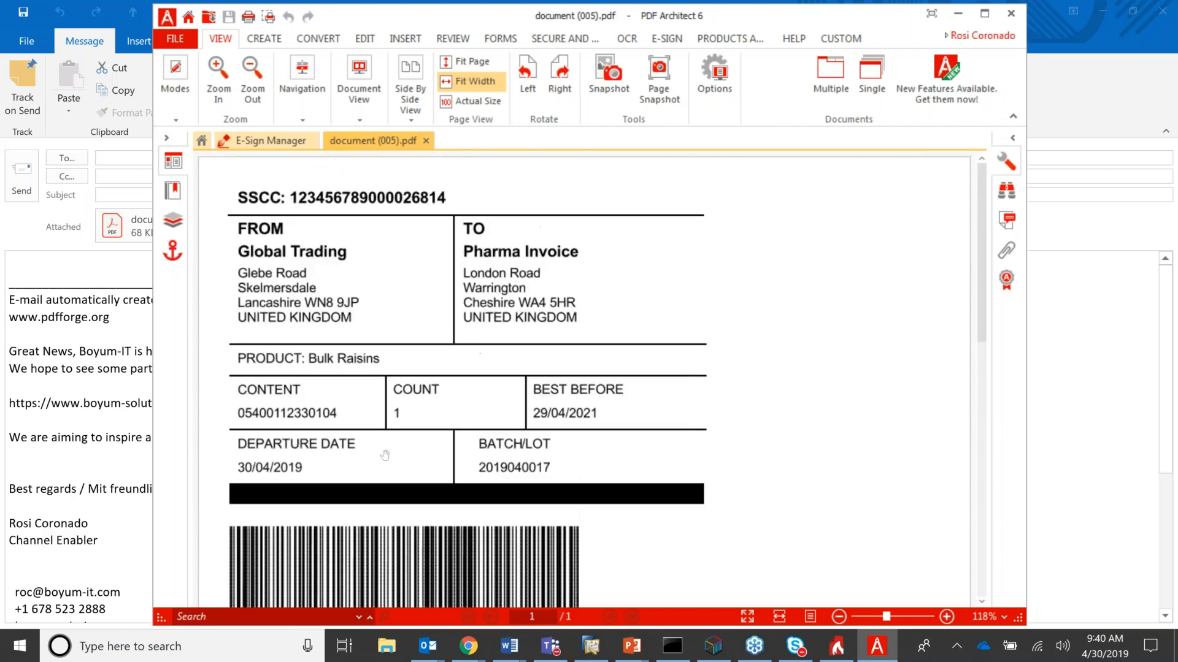
# Close the label PDF, put the e-mail away, finish PDFCreator's quick actions and acknowledge the picked pallet on CrossDock
pyautogui.scroll(-5, 384, 455)
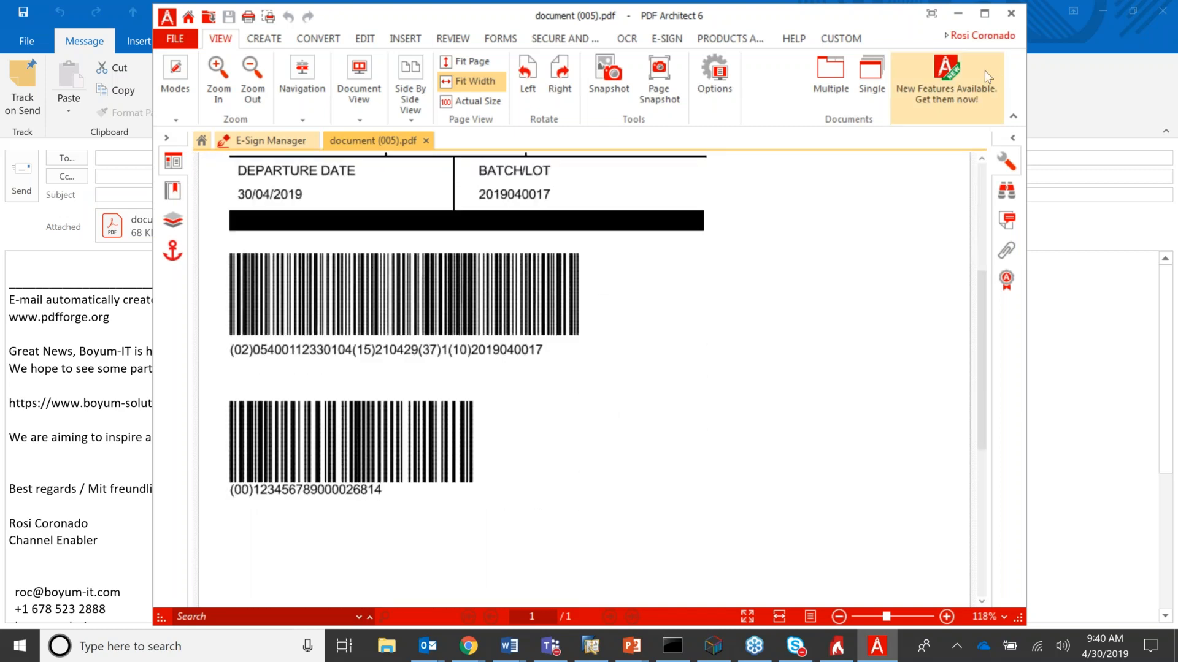
pyautogui.click(1011, 14)
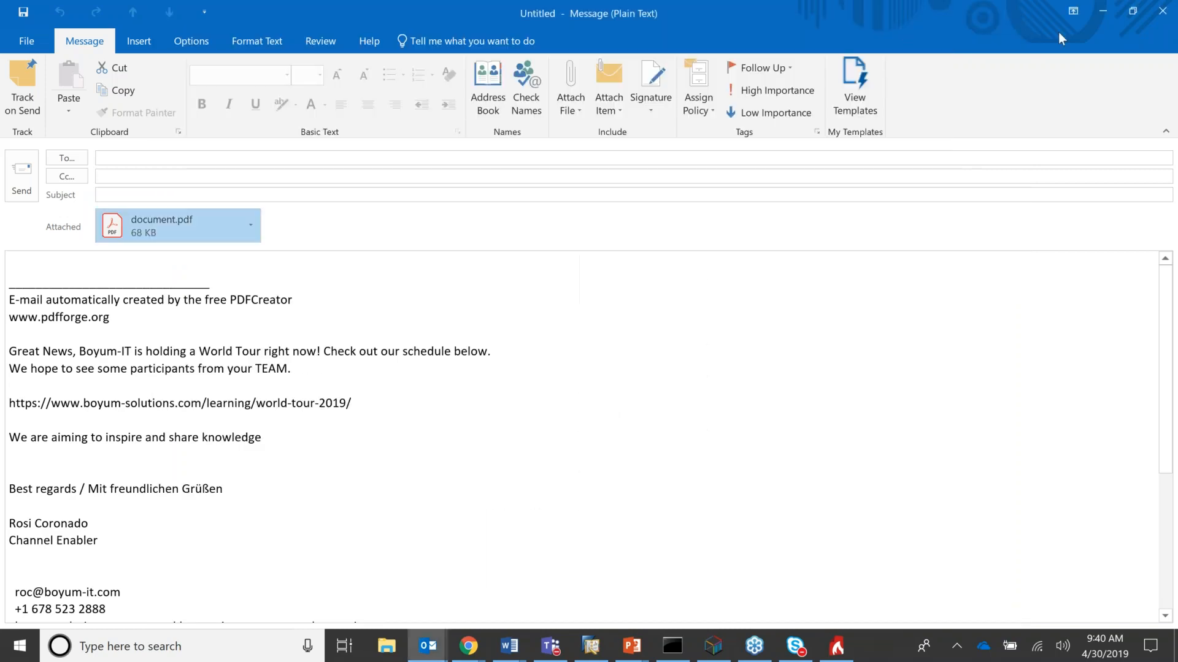
pyautogui.click(1102, 10)
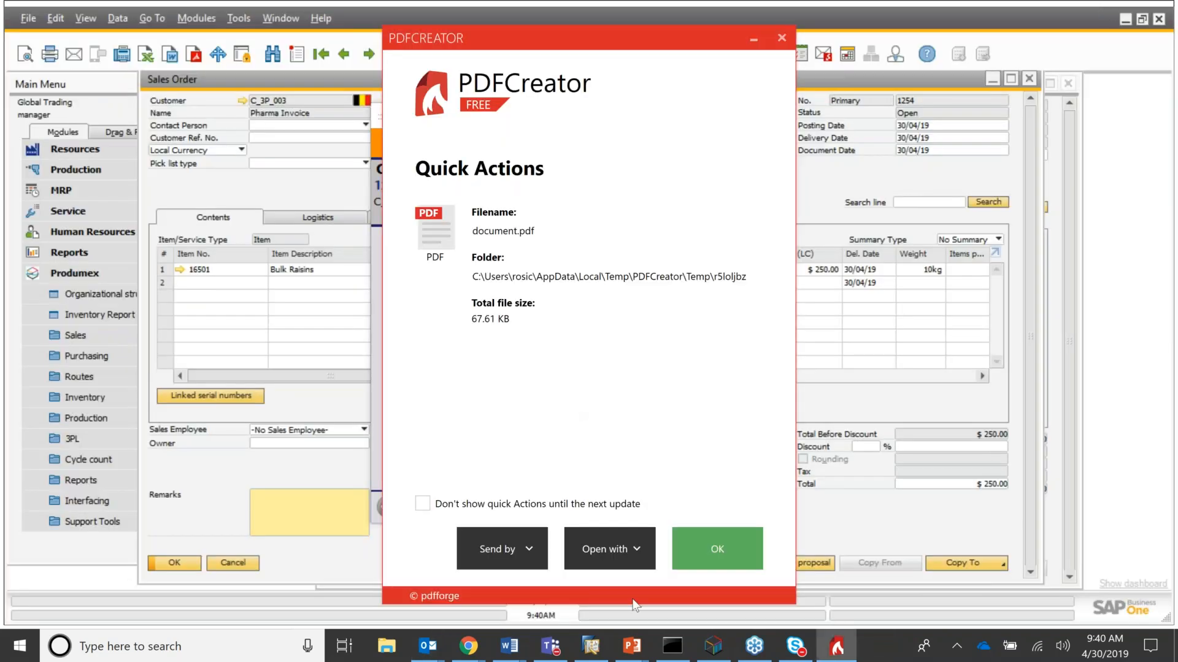
pyautogui.click(719, 551)
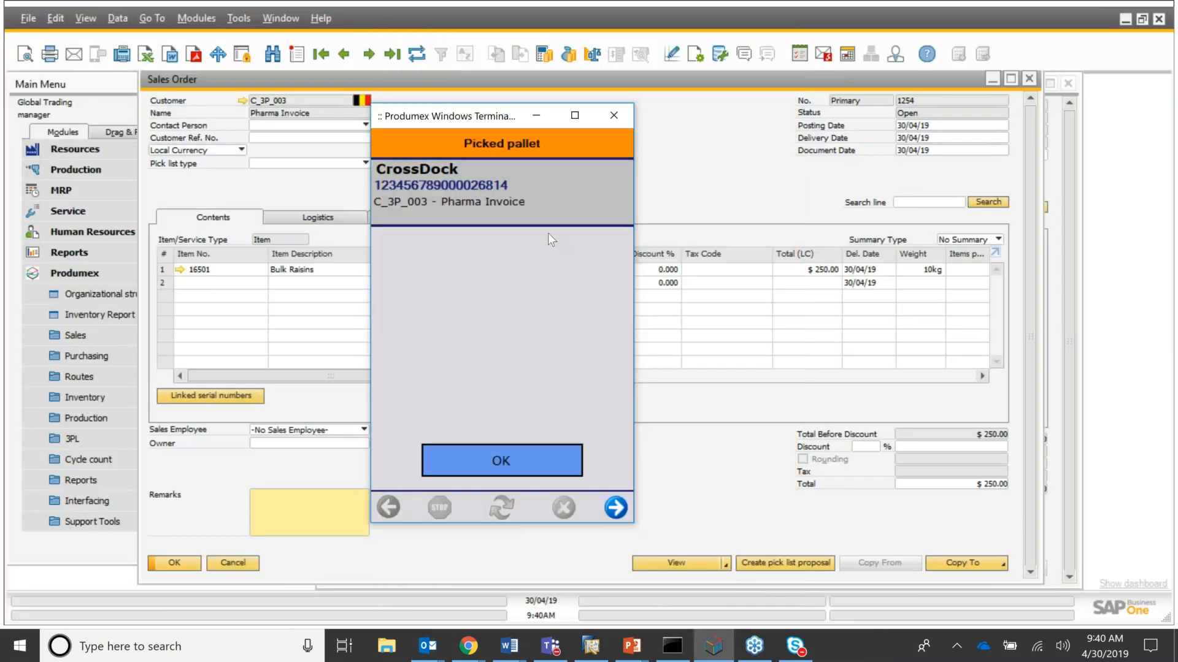
pyautogui.click(530, 458)
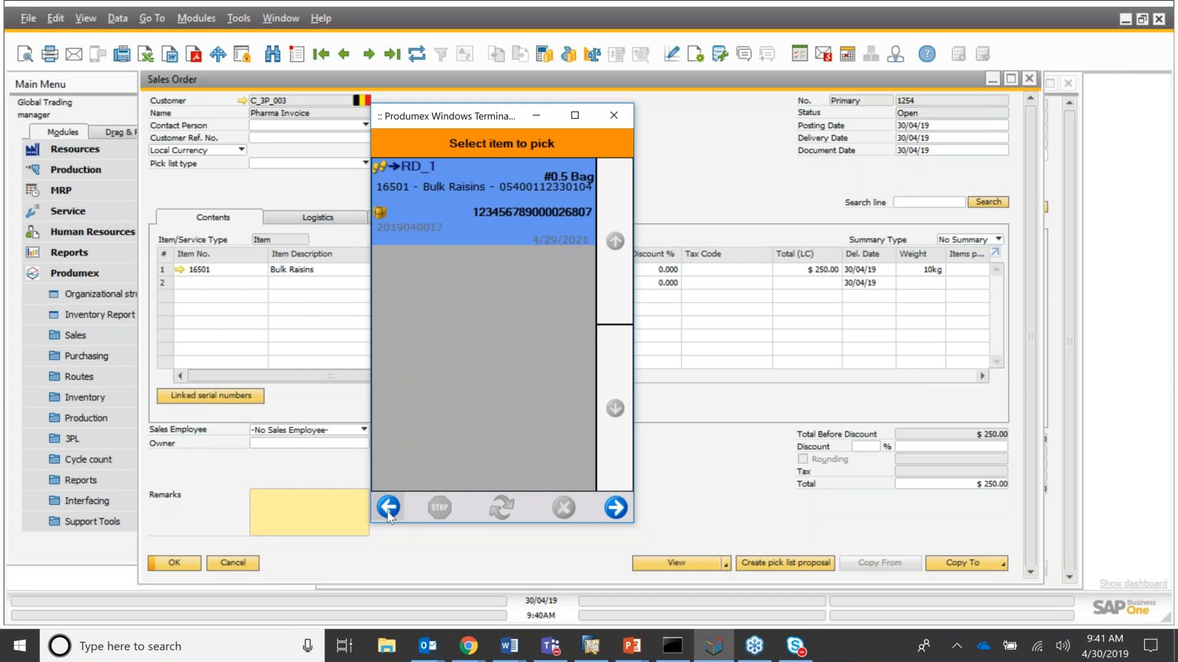
pyautogui.click(614, 510)
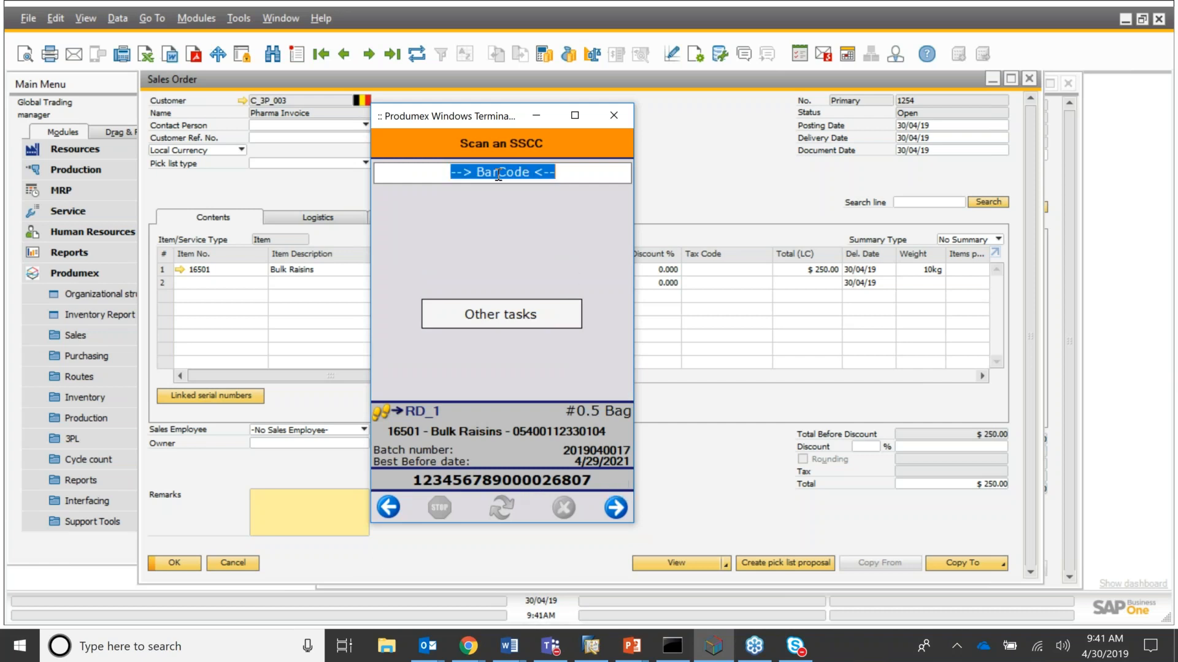
pyautogui.write('00')
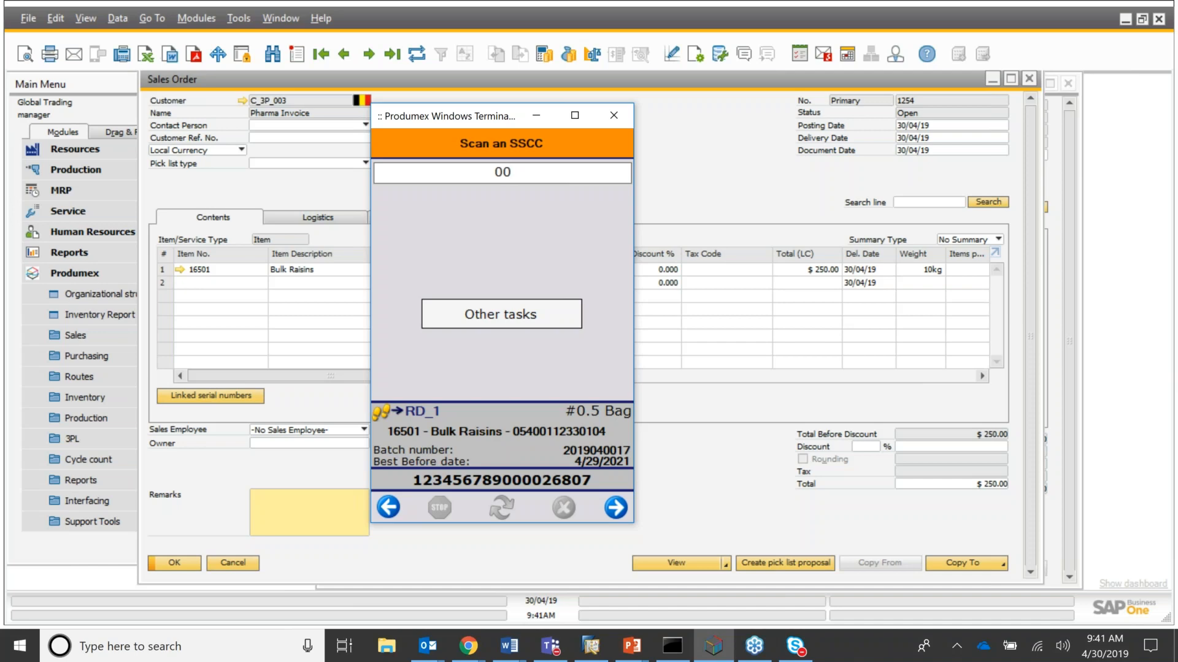
pyautogui.write('123456789000026807')
pyautogui.press('Return')
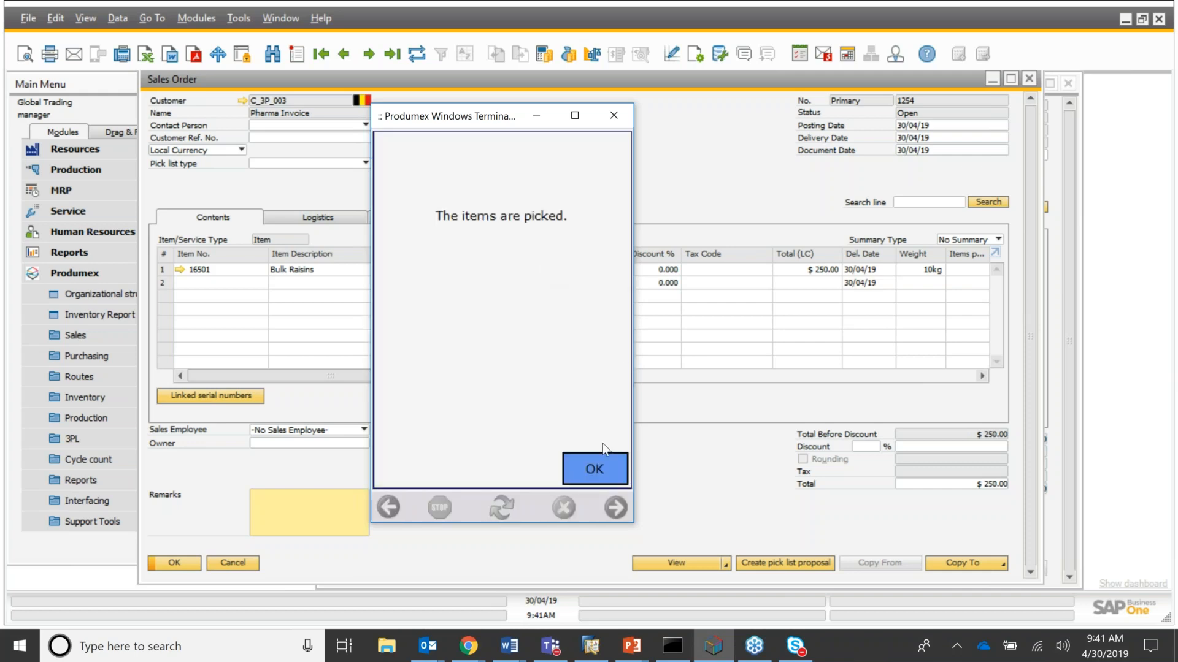
pyautogui.click(599, 463)
pyautogui.click(560, 463)
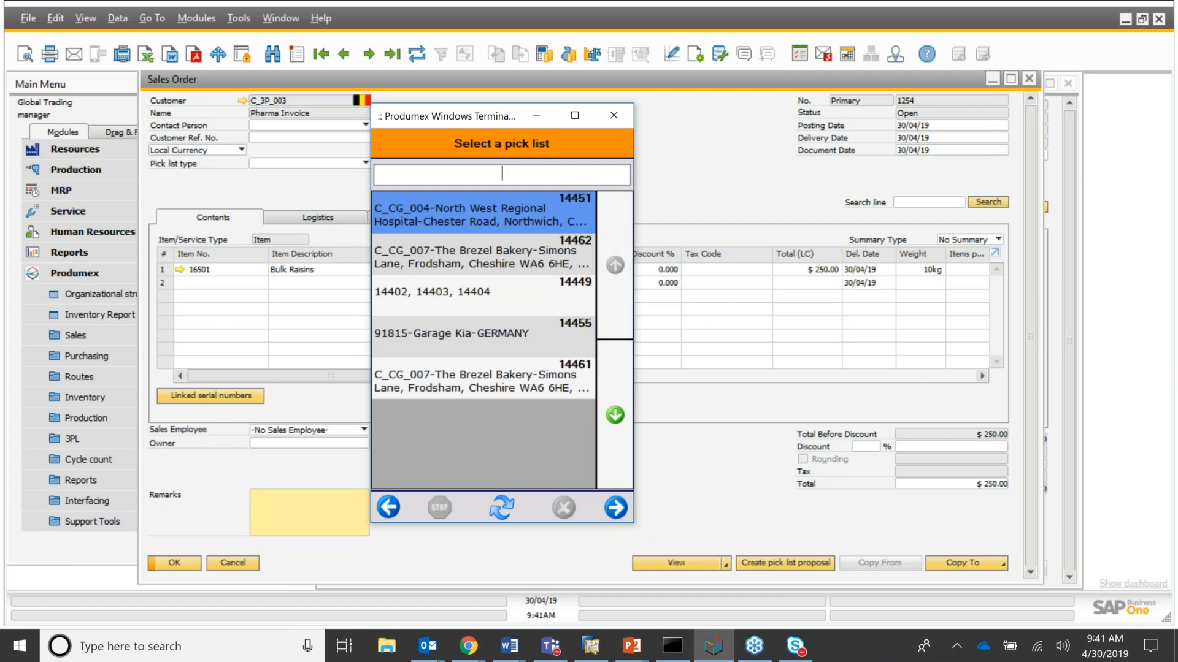
# Leave the pick list selection, dismiss the new PDFCreator job and open the Shipping function
pyautogui.click(390, 509)
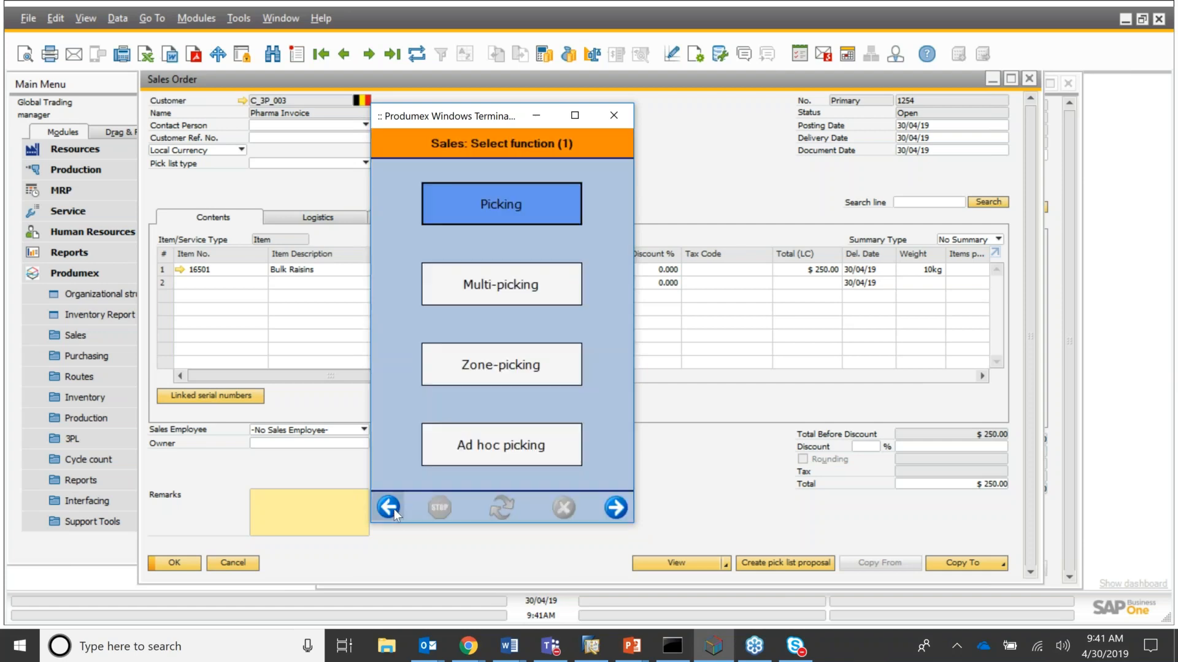
pyautogui.click(616, 508)
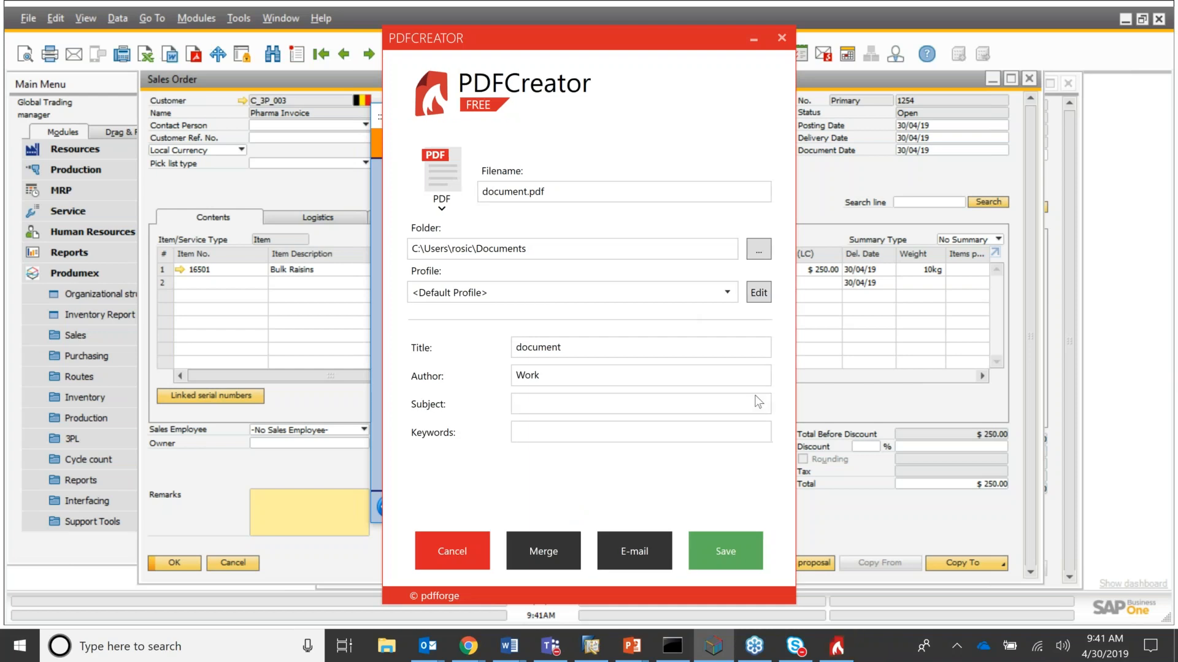
pyautogui.click(781, 37)
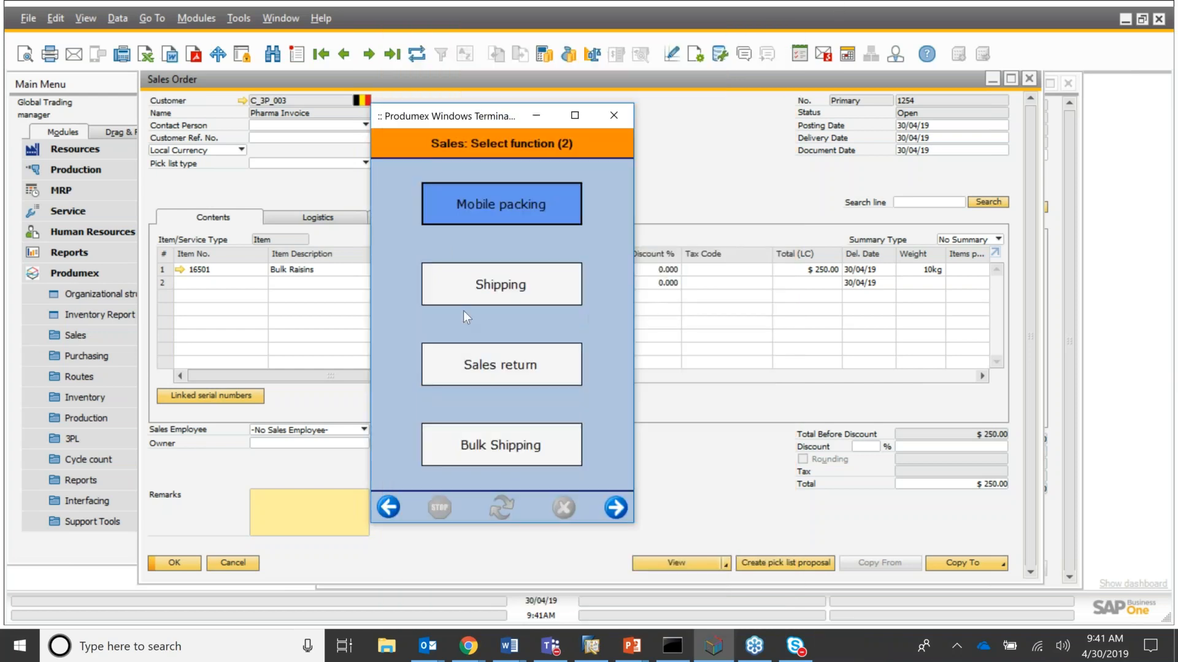
pyautogui.click(502, 289)
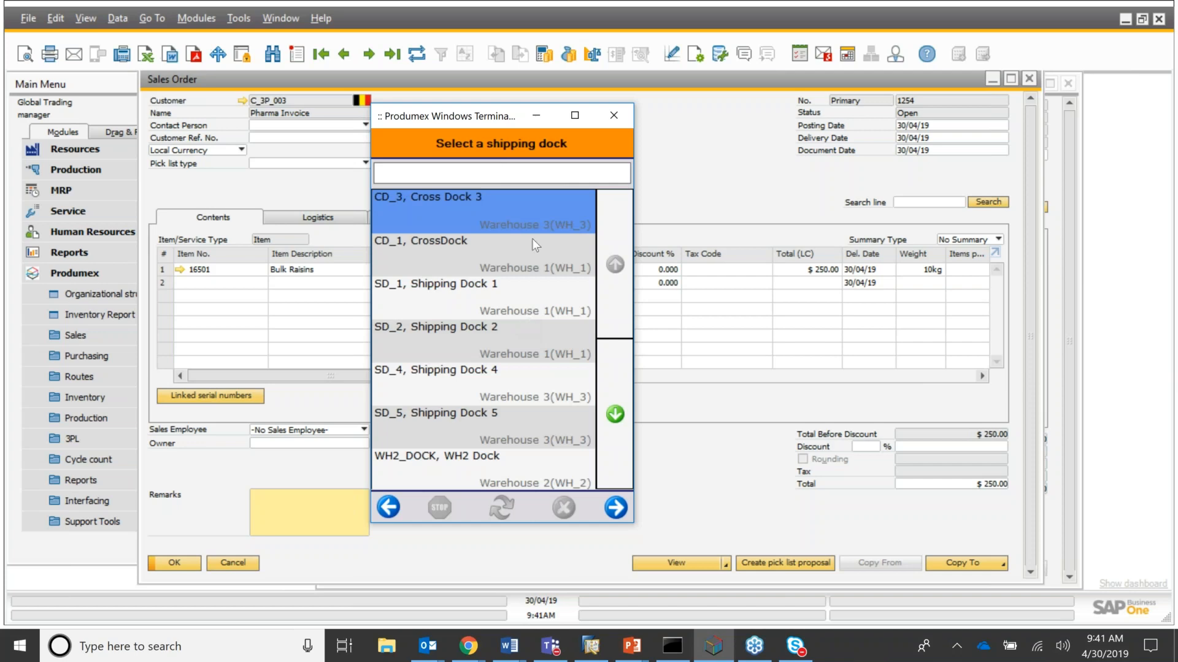
# Choose shipping dock CD_1, CrossDock, and ship by pick list using the Pharma Invoice pick list
pyautogui.click(504, 253)
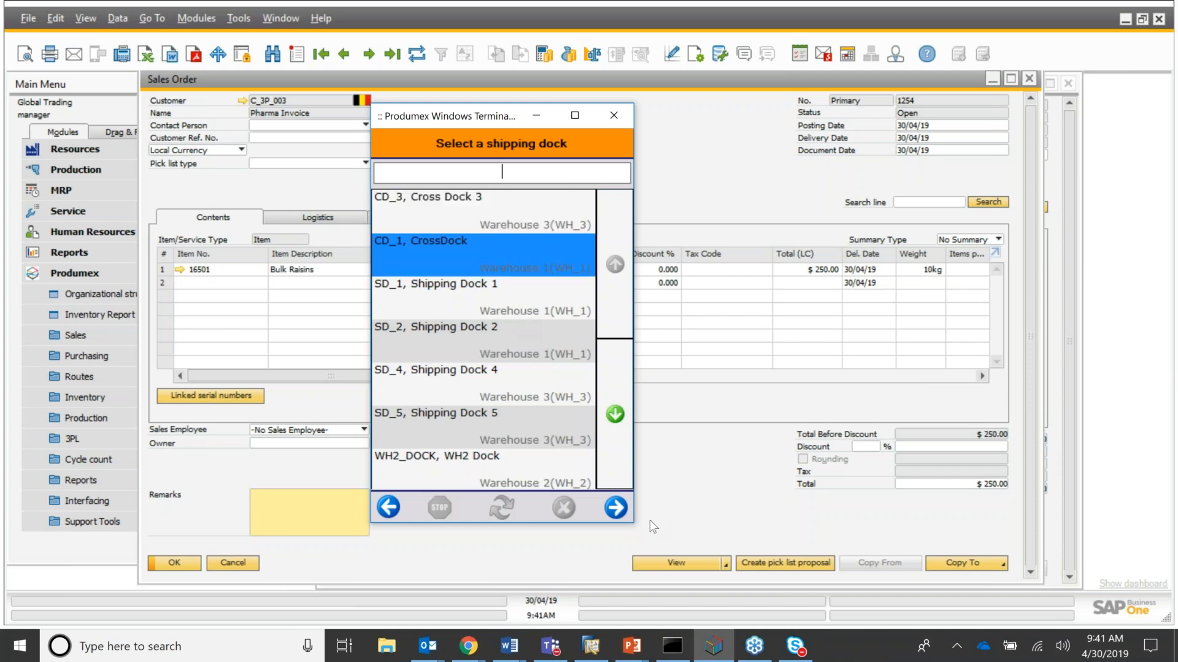
pyautogui.click(619, 510)
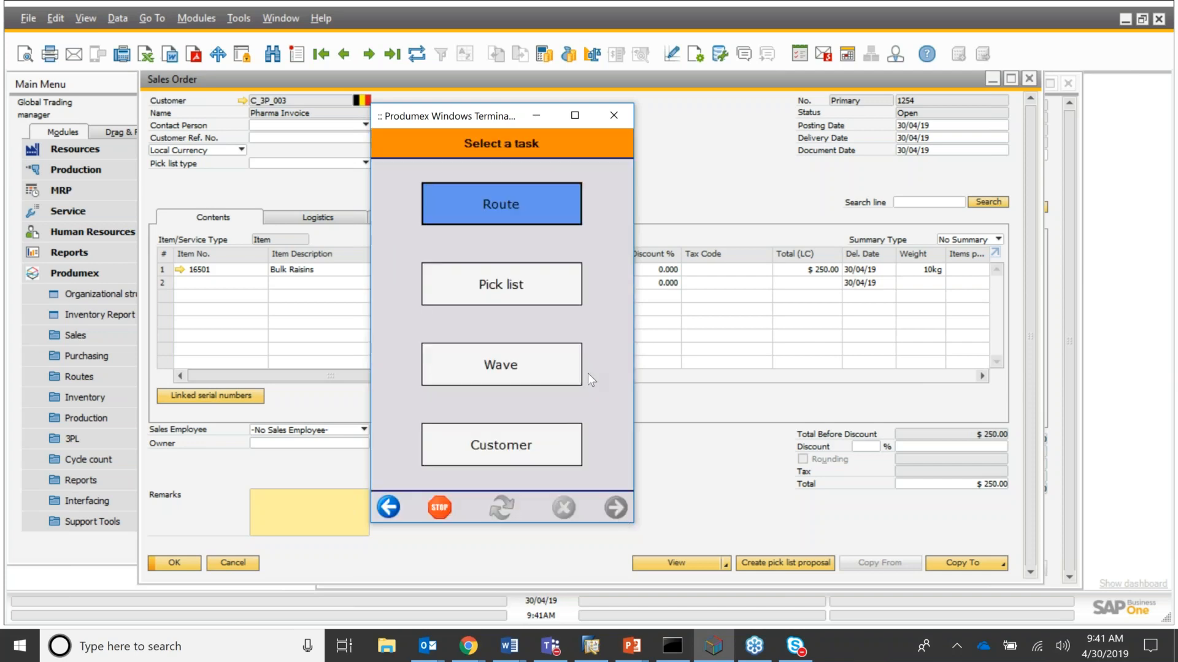
pyautogui.click(531, 293)
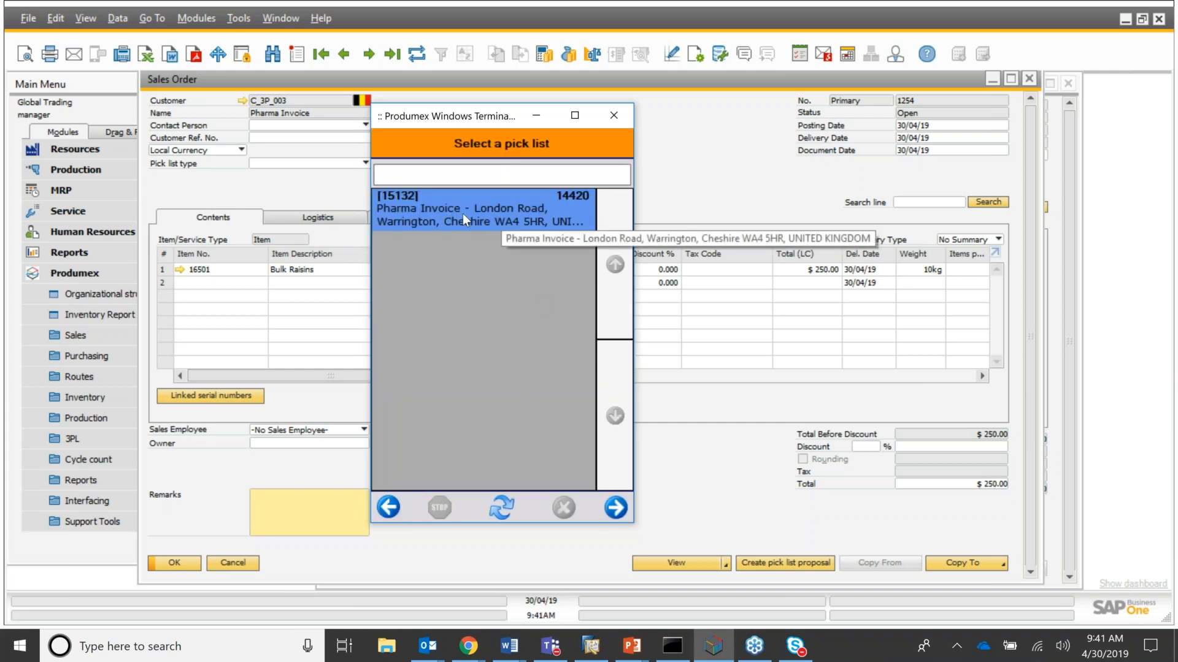
pyautogui.click(616, 508)
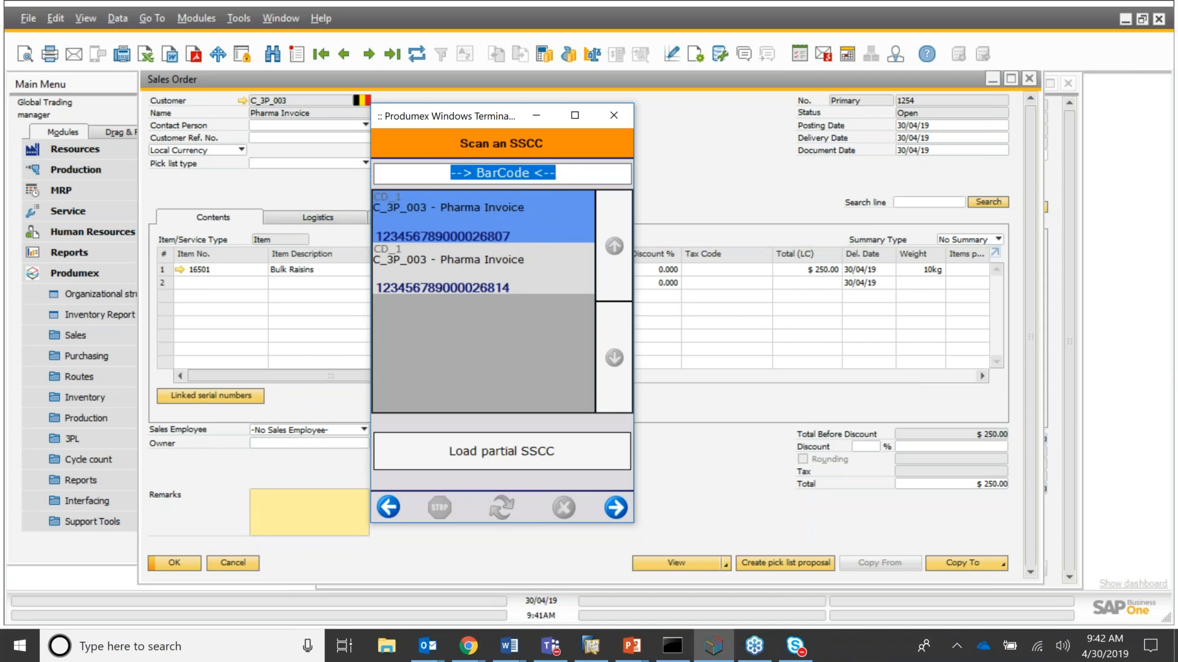
pyautogui.write('00123456789000026807')
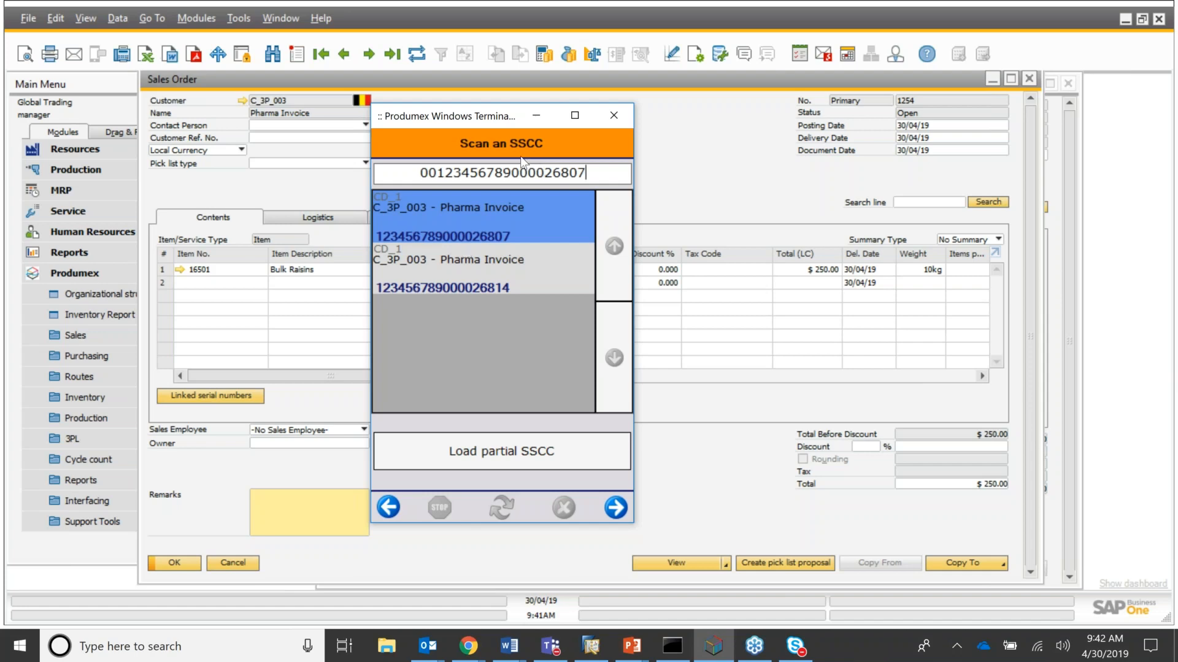
pyautogui.click(616, 507)
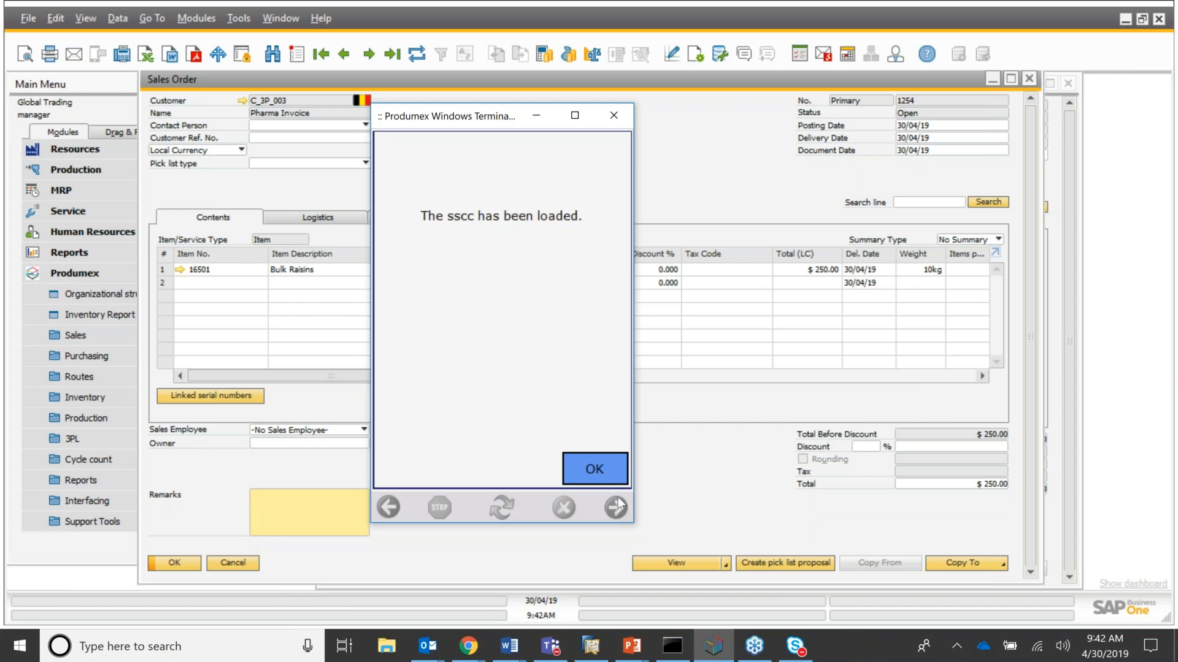
pyautogui.click(602, 470)
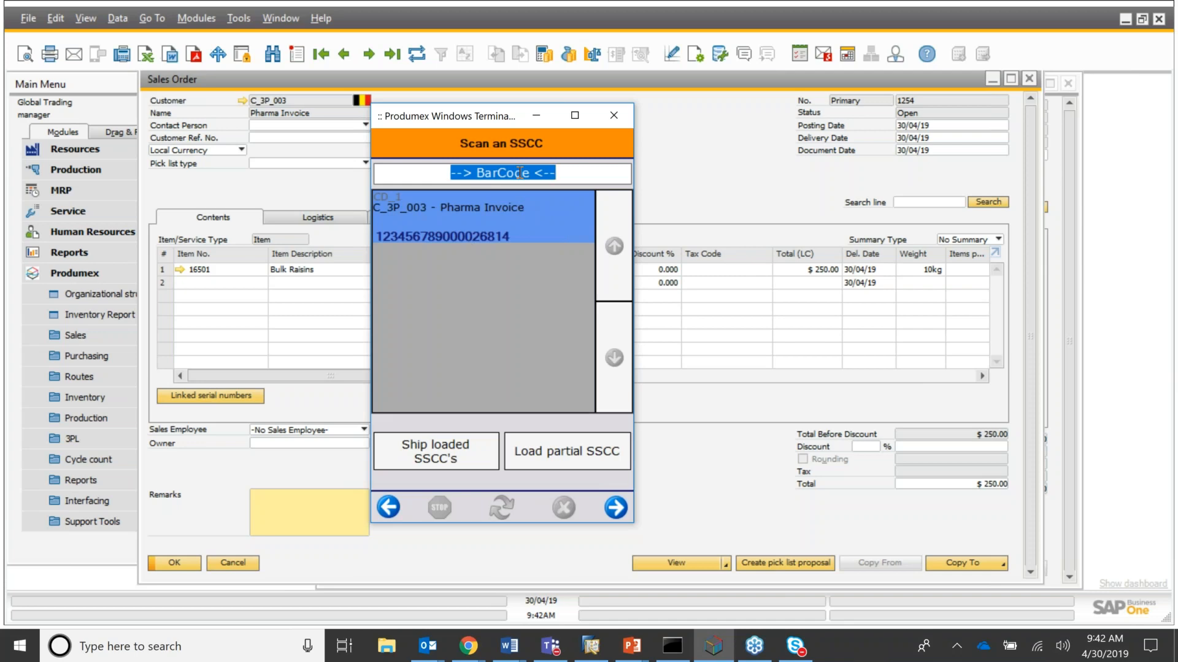
pyautogui.write('00123456789000026814')
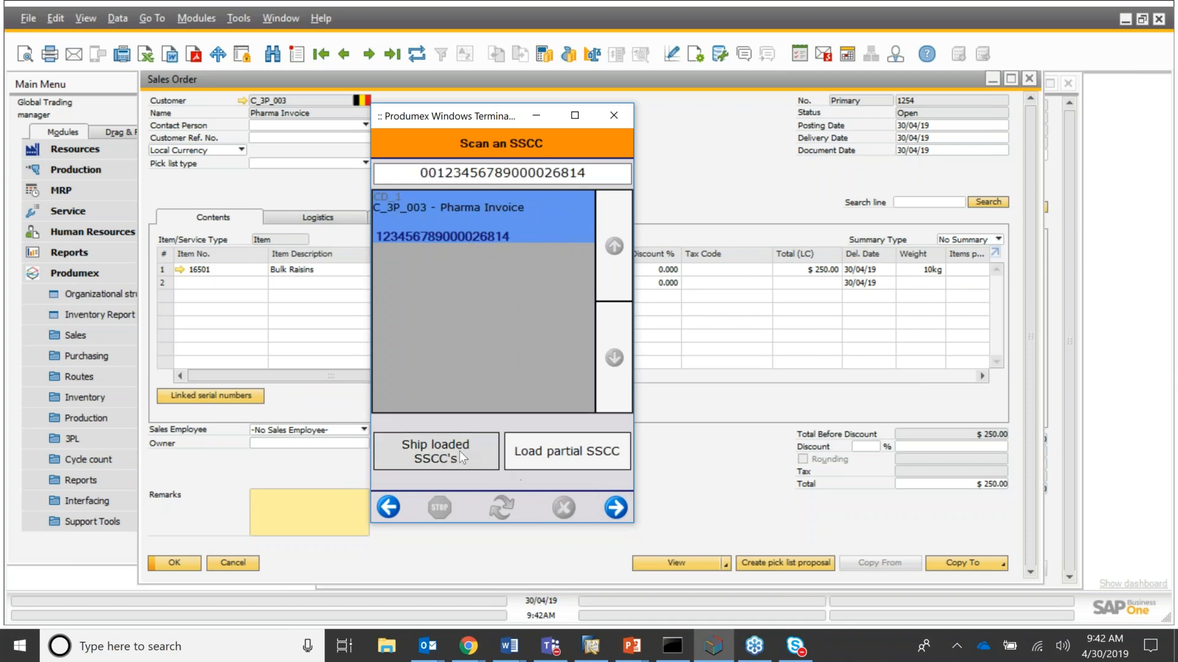
pyautogui.click(616, 510)
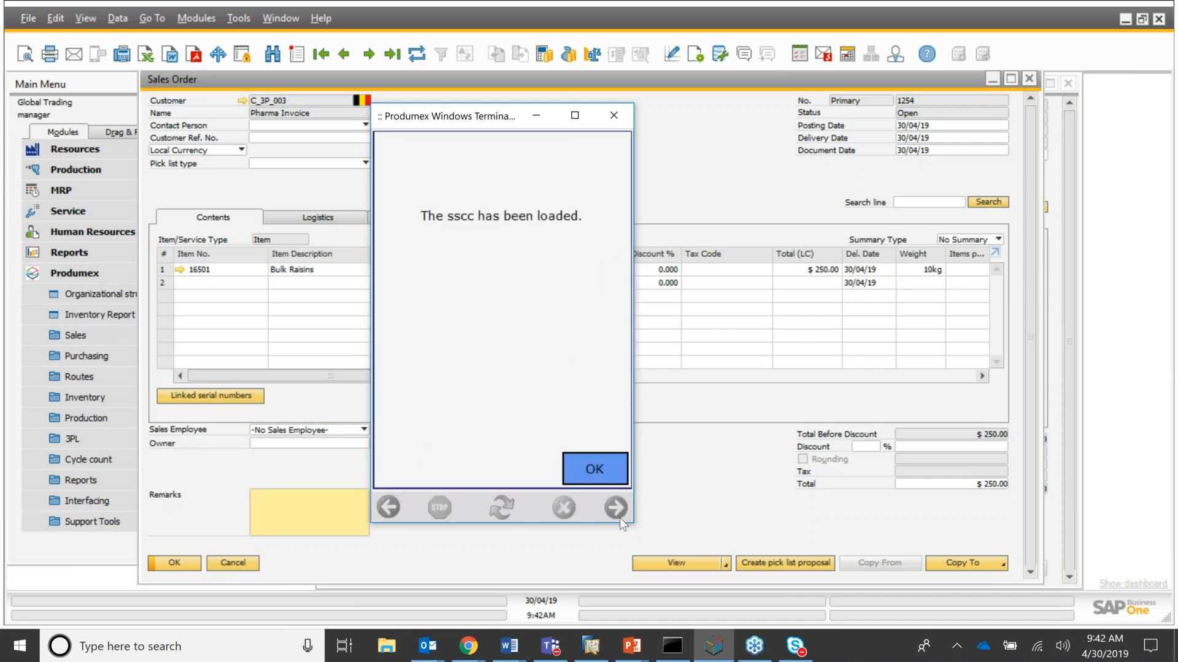
pyautogui.click(613, 471)
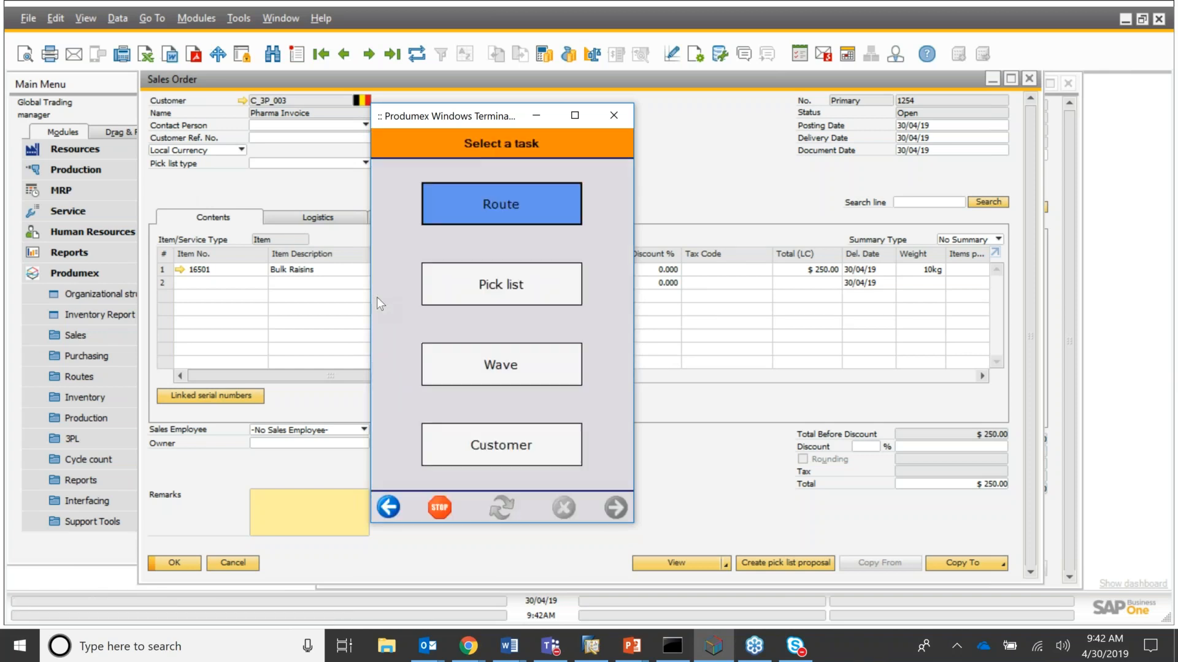
# Switch to the SAP Business One sales order for Pharma Invoice and refresh it to check its status
pyautogui.click(686, 181)
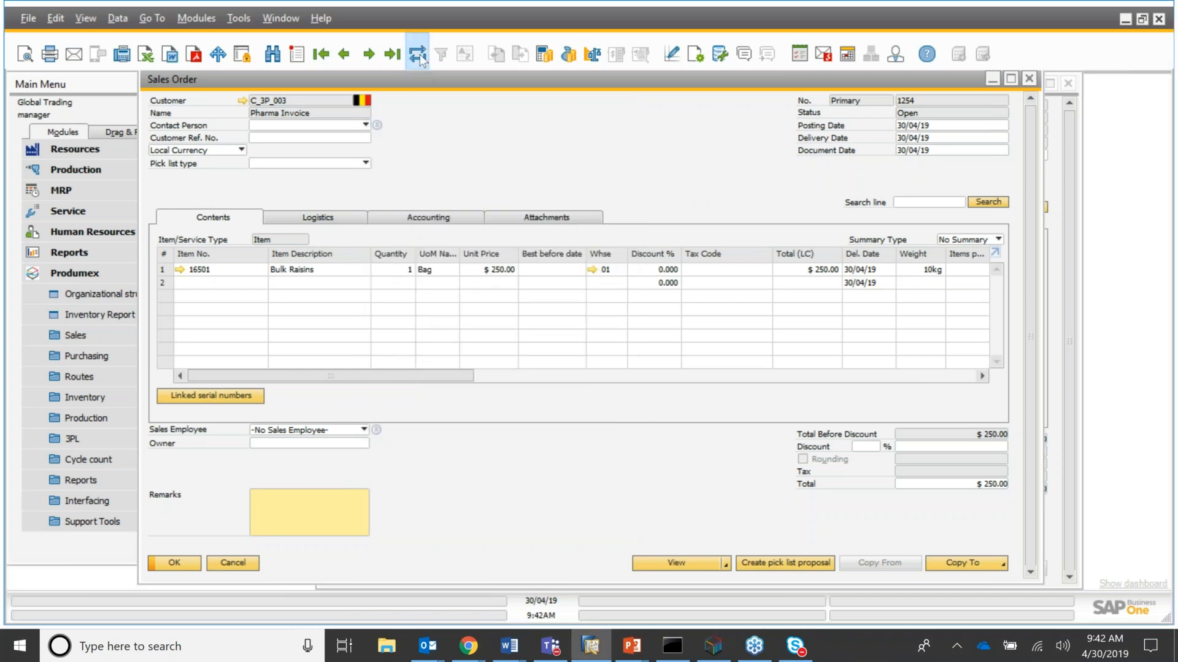
pyautogui.click(414, 55)
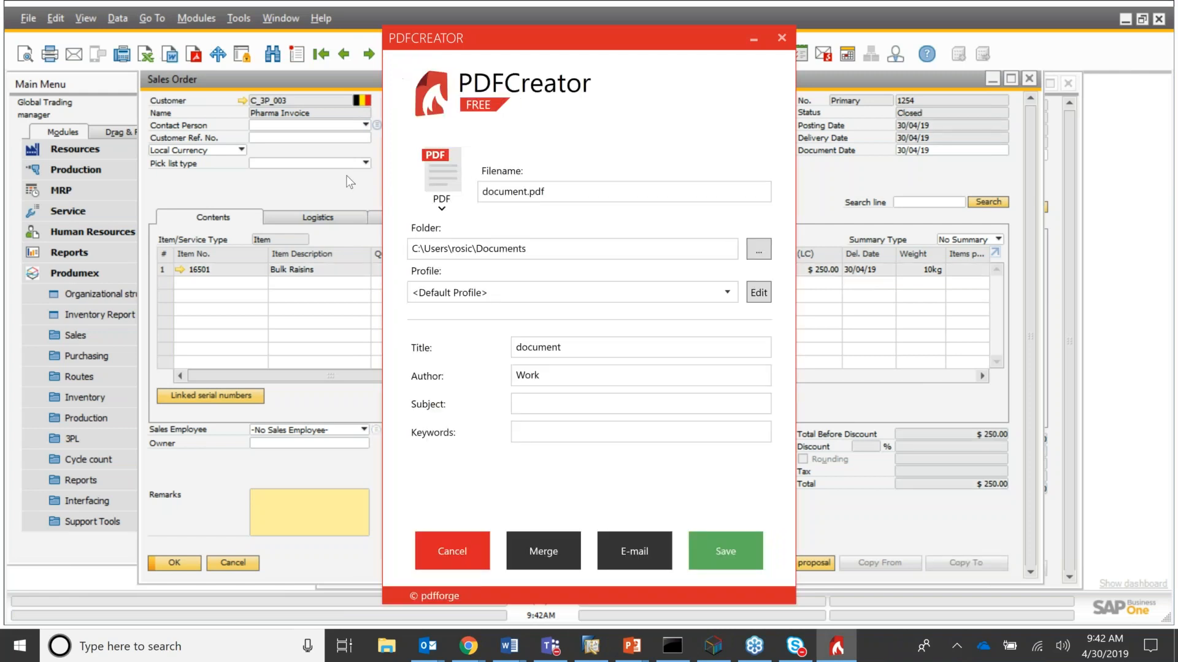
# Send the delivery document from PDFCreator to a new e-mail and open the attached document.pdf in PDF Architect, dismissing the upgrade offer
pyautogui.click(756, 538)
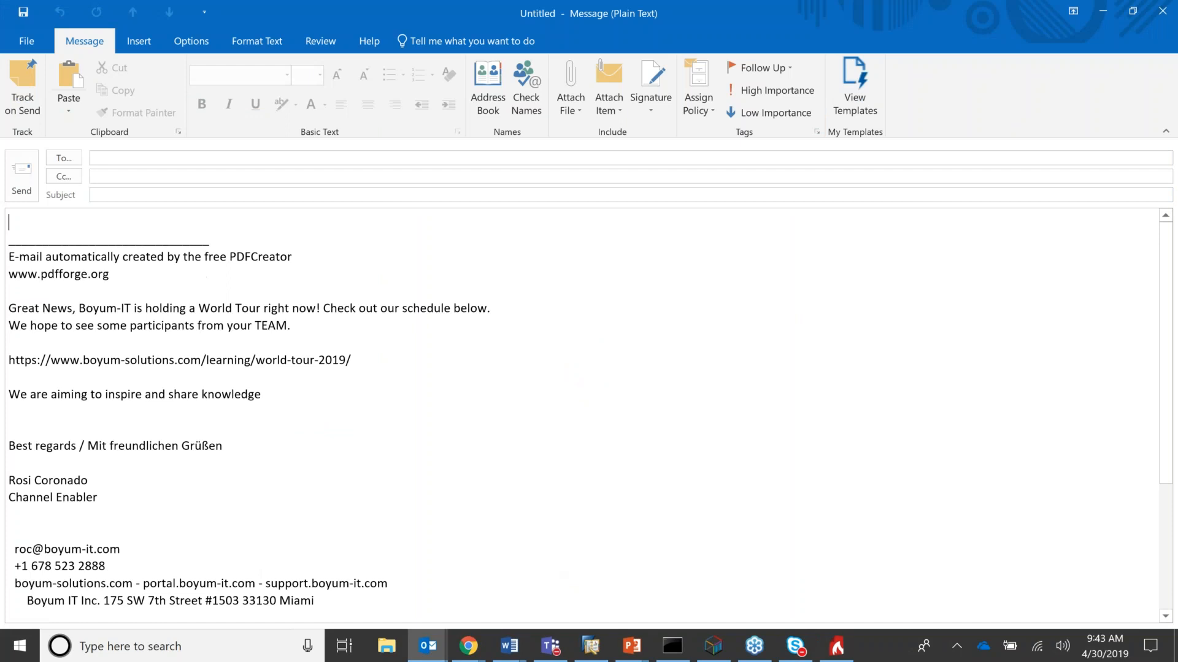
pyautogui.click(251, 230)
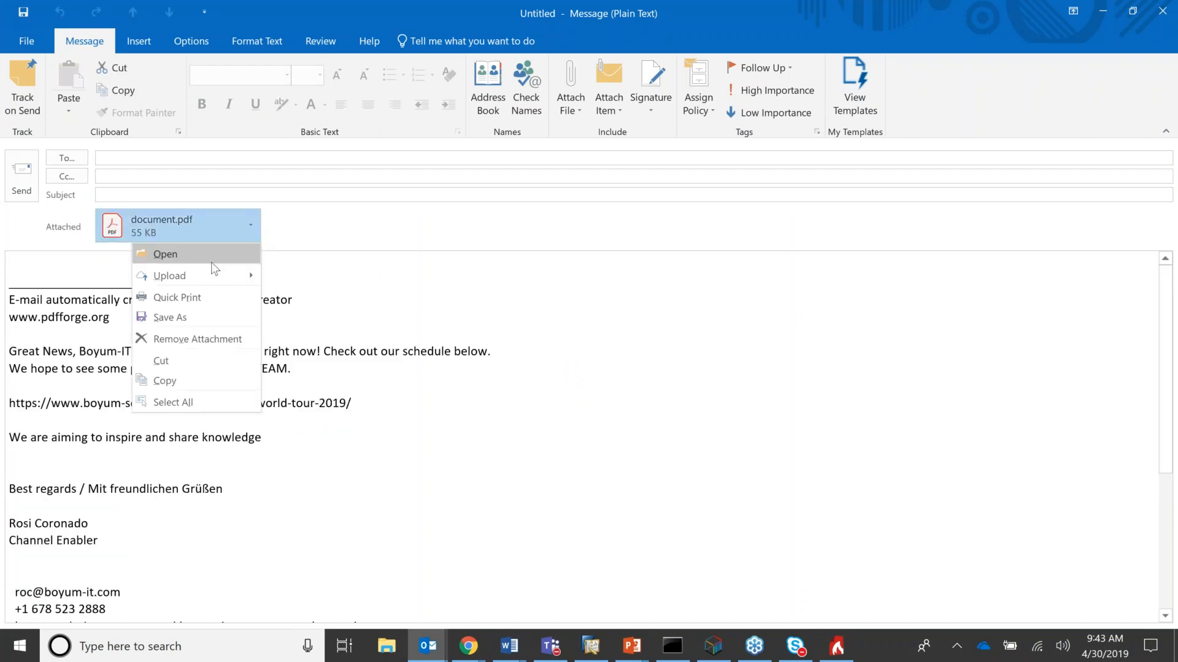
pyautogui.press('Escape')
pyautogui.press('Return')
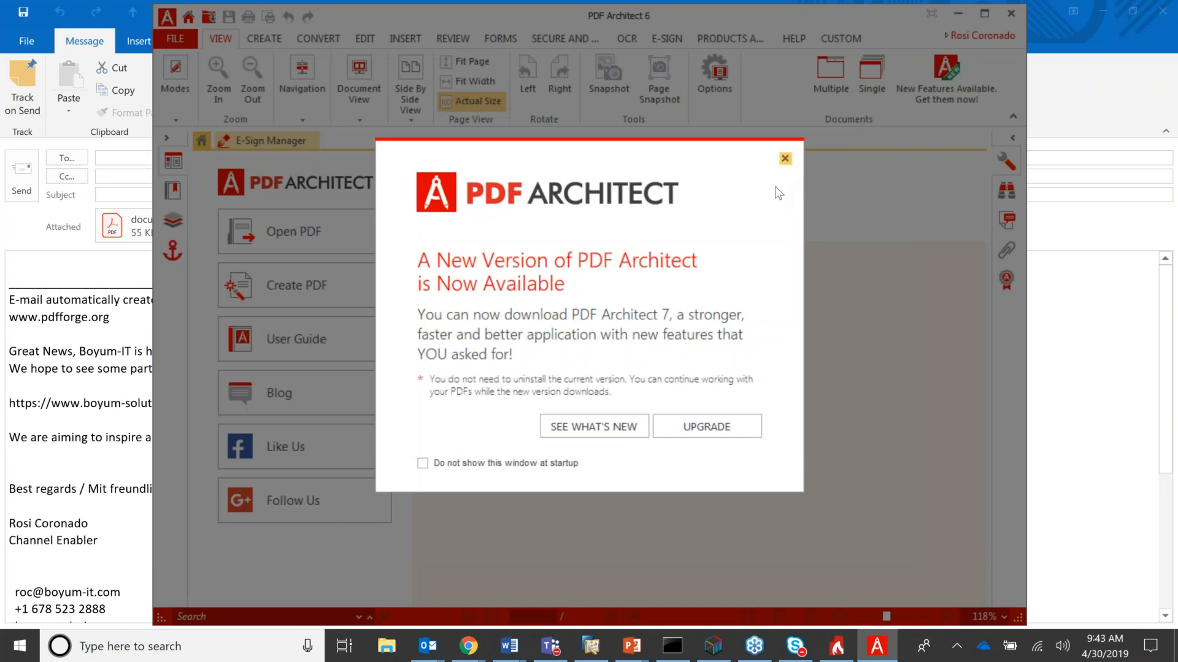
pyautogui.click(784, 158)
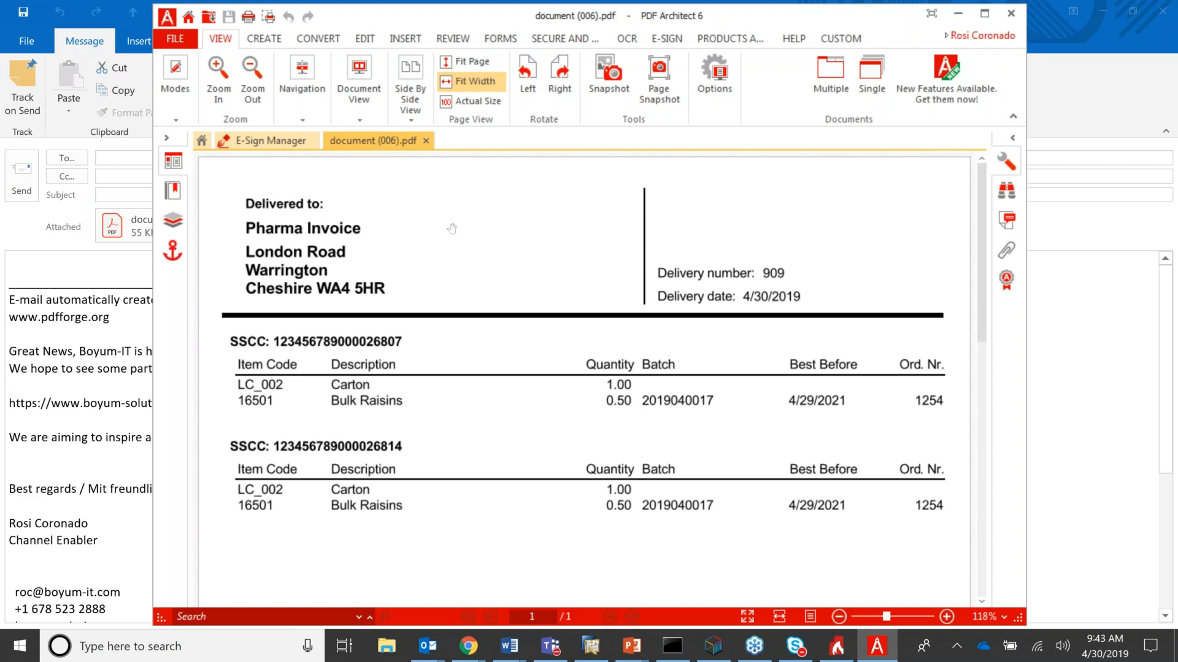
# Close the delivery document PDF, put the e-mail away and dismiss PDFCreator to return to the sales order
pyautogui.click(1011, 13)
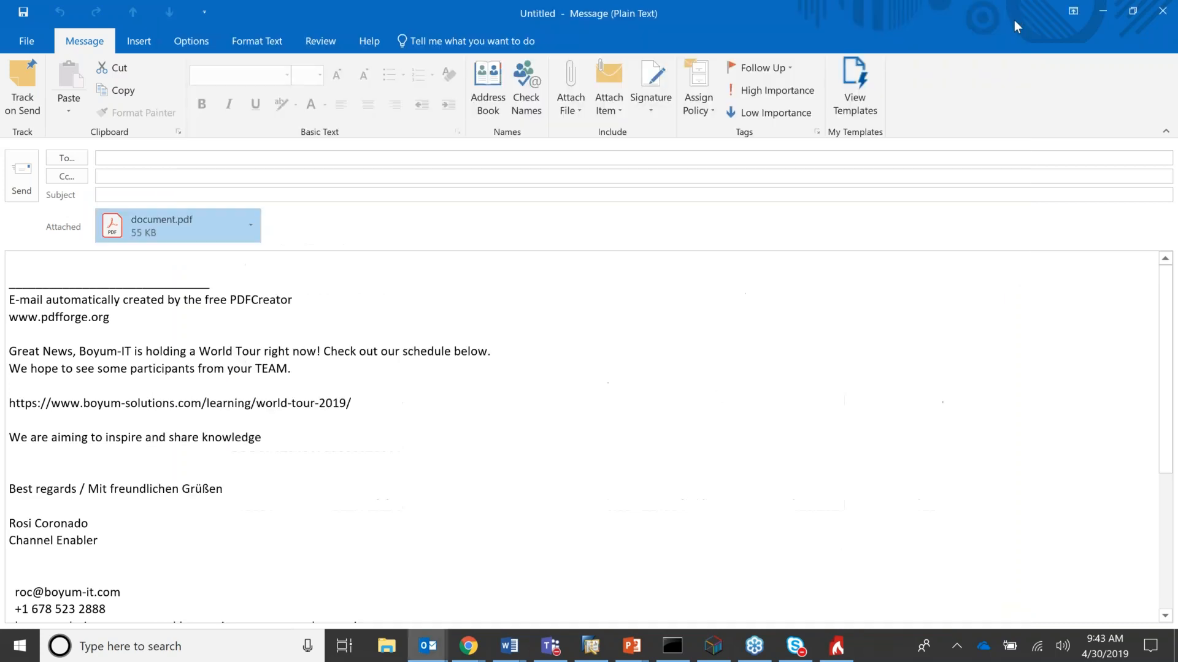
pyautogui.click(1102, 11)
pyautogui.click(781, 38)
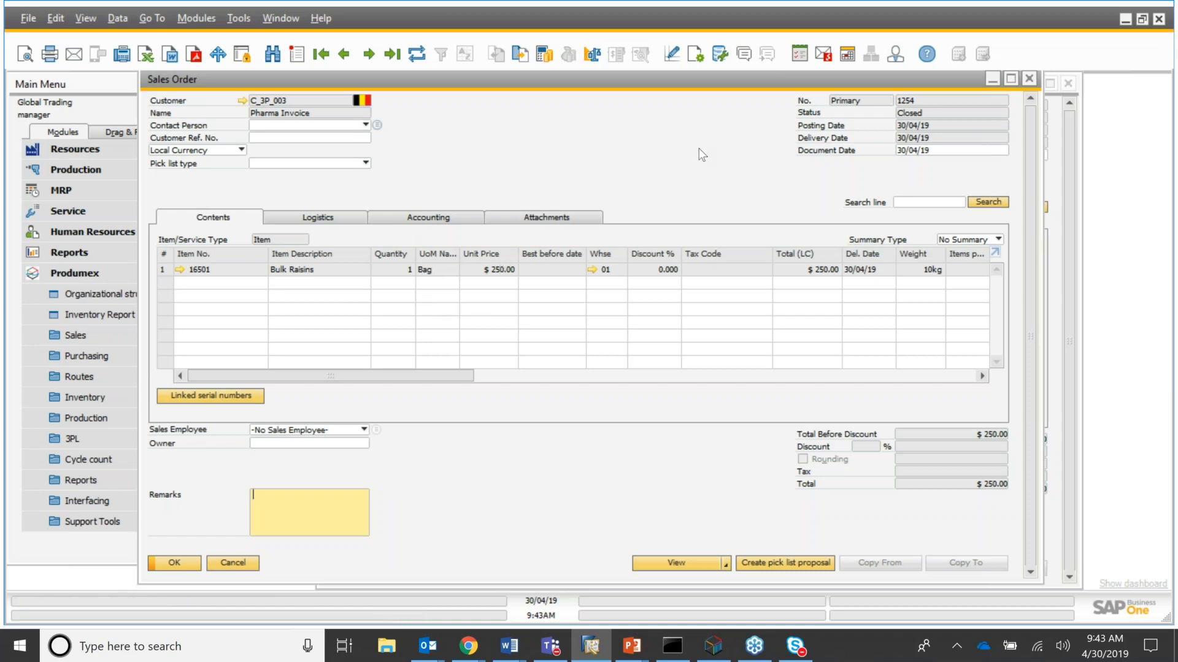
# Switch to the Produmex terminal, check the Wave shipping task for selectable waves and return to the task selection
pyautogui.click(715, 650)
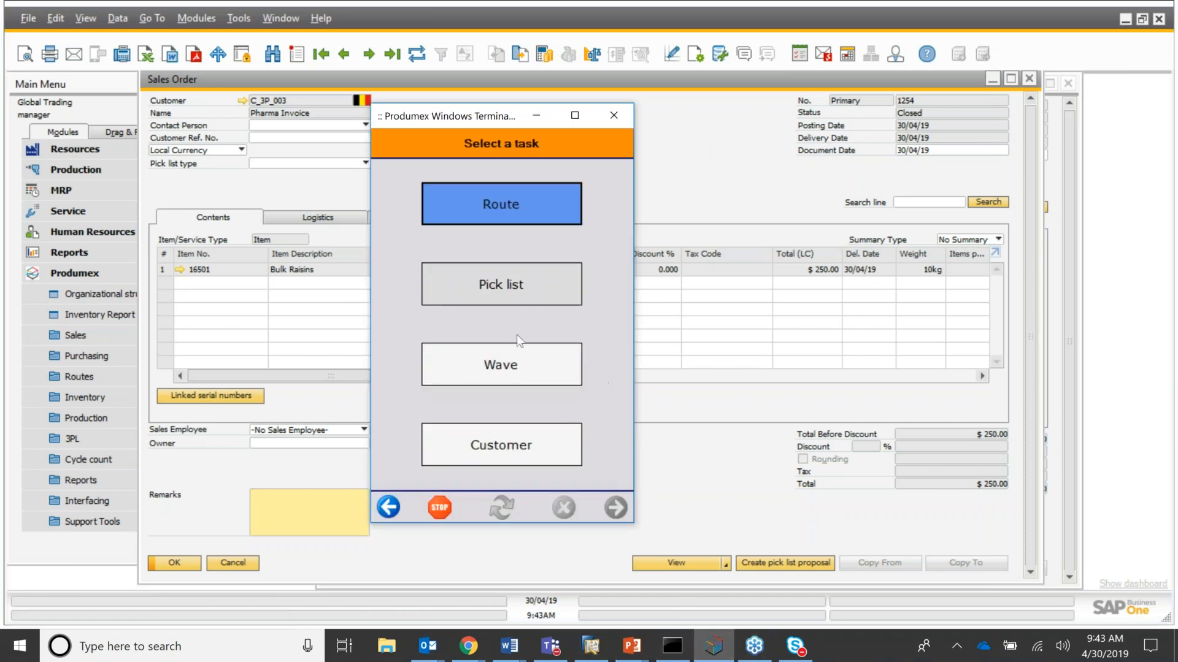
pyautogui.click(521, 366)
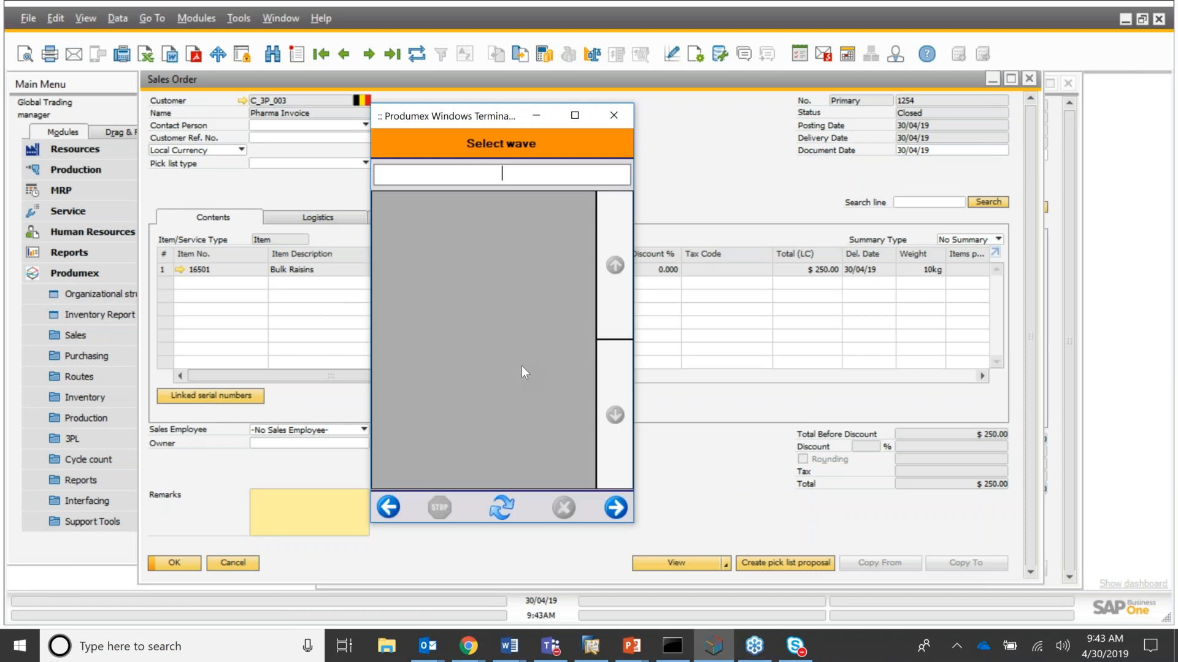
pyautogui.click(616, 509)
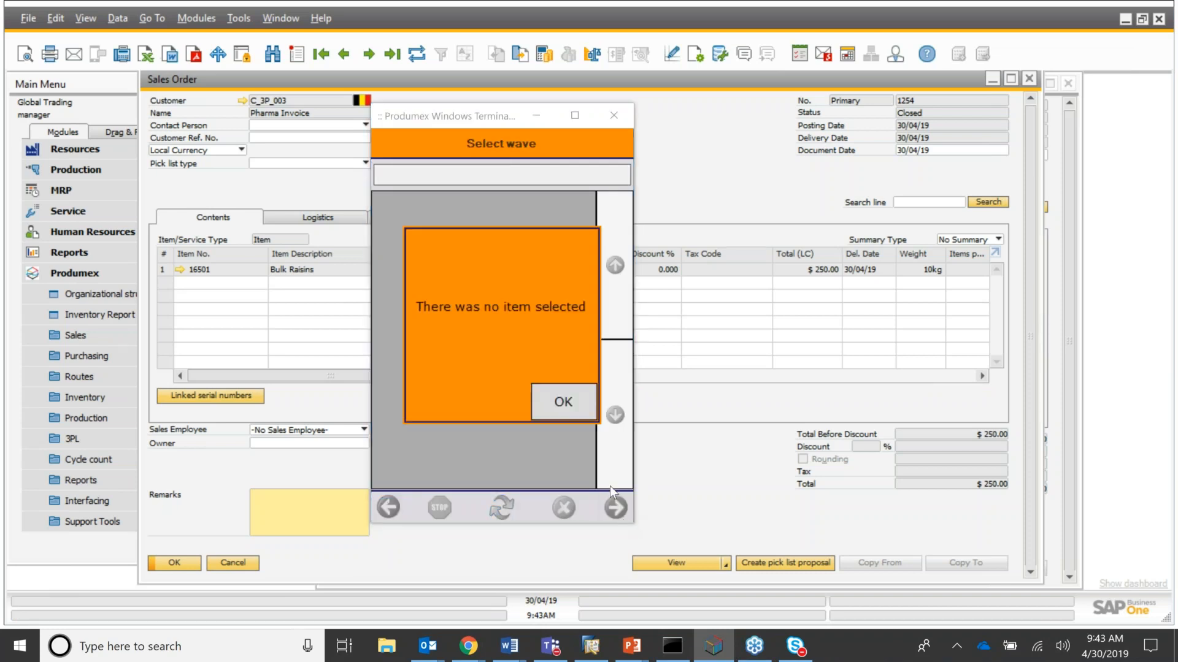
pyautogui.click(575, 399)
pyautogui.click(388, 508)
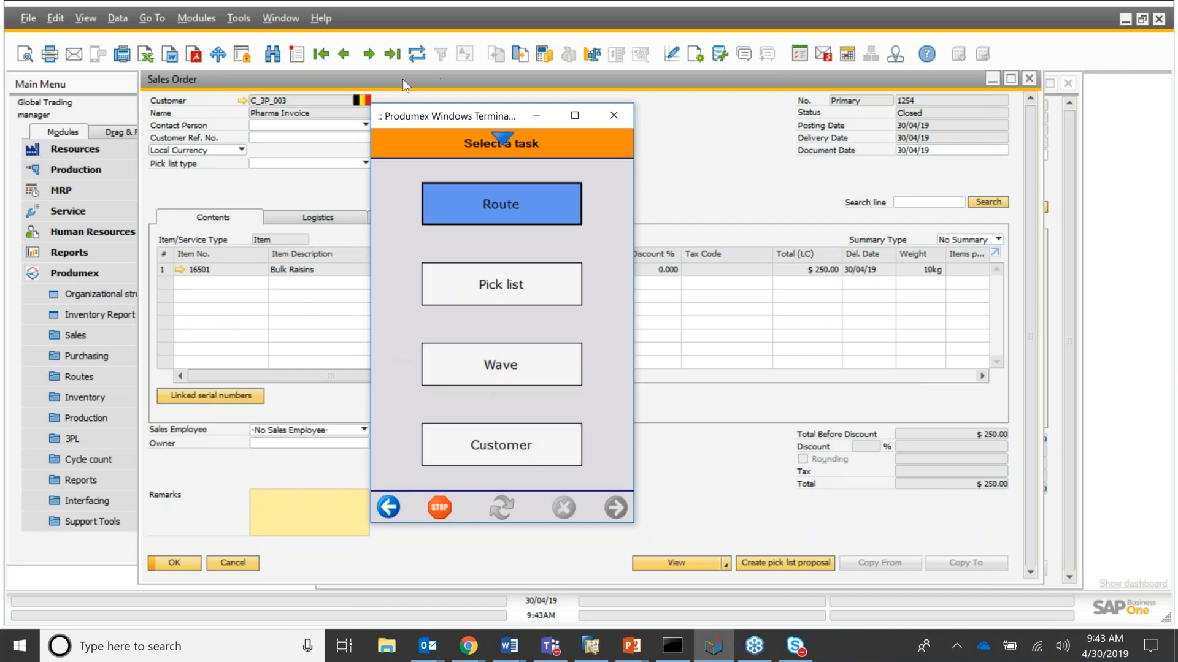
# Switch to SAP Business One and open the Traceability report search from the Produmex reports
pyautogui.click(402, 79)
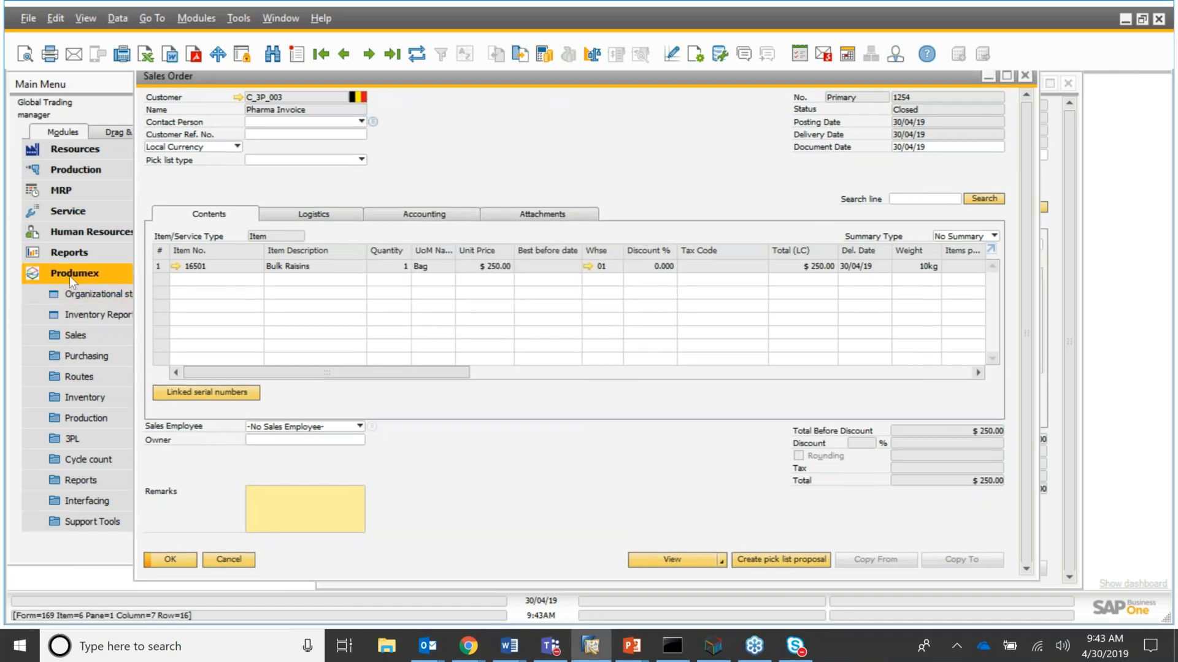
pyautogui.click(69, 277)
pyautogui.click(88, 457)
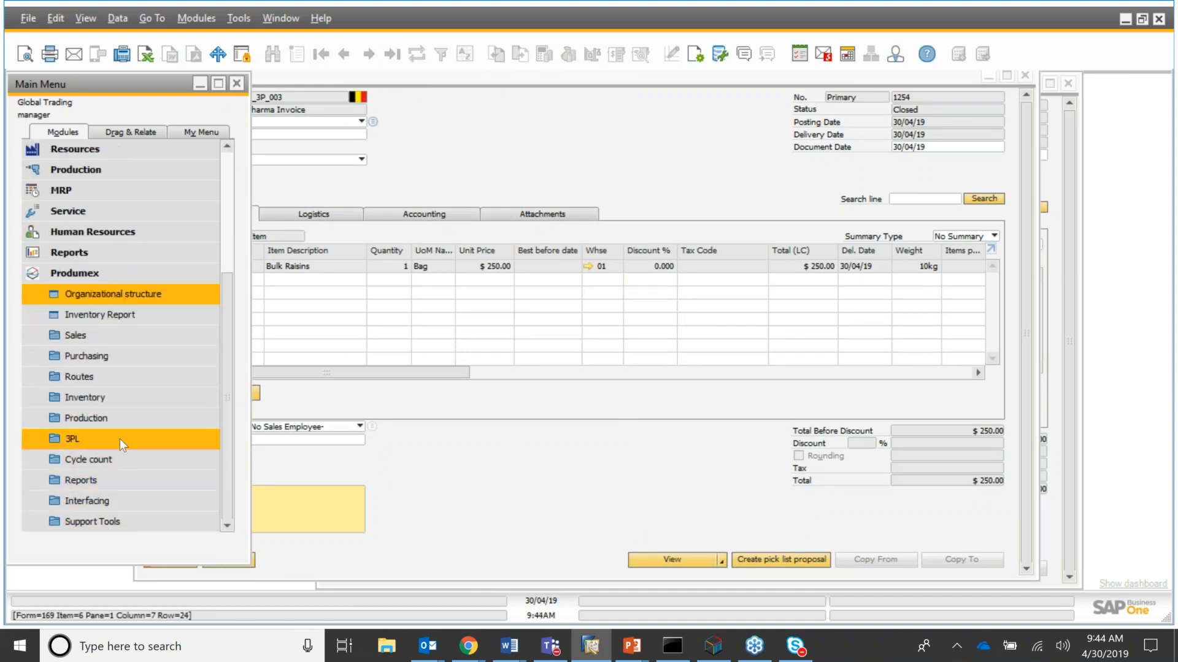
pyautogui.click(133, 484)
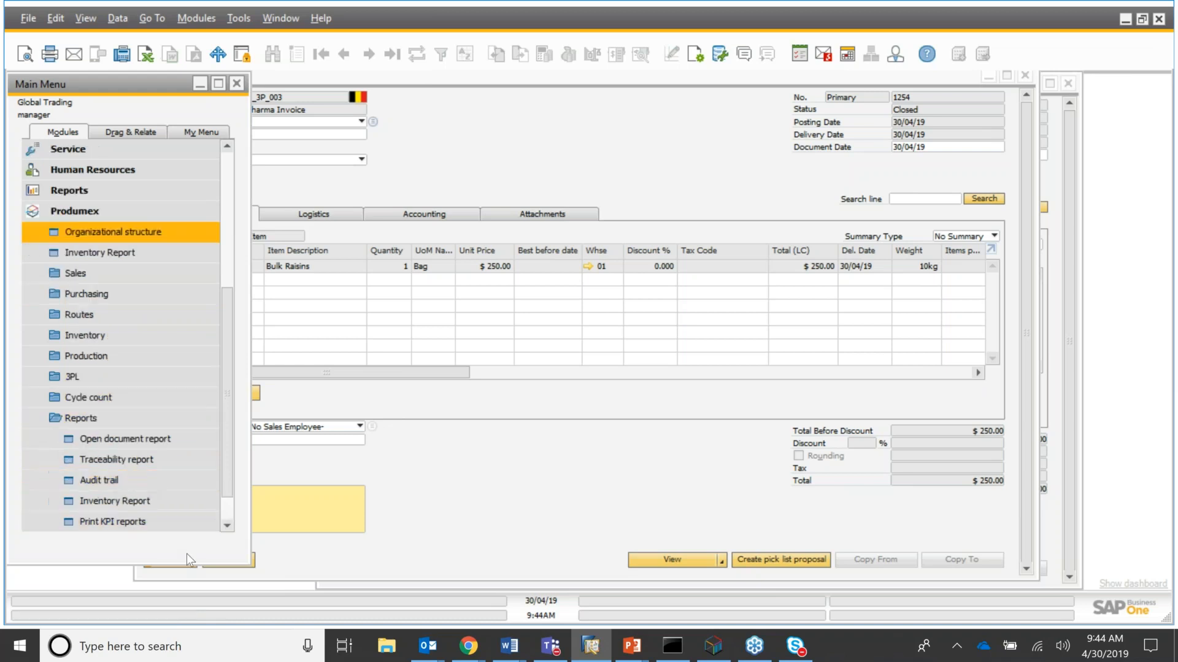
pyautogui.click(166, 459)
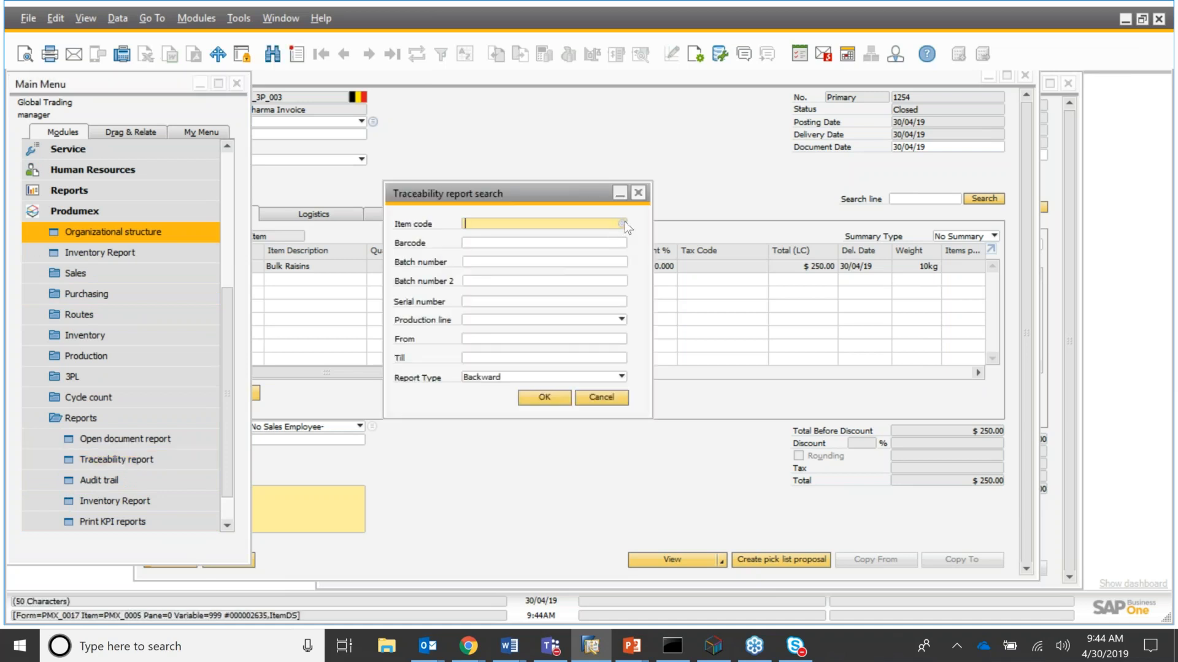
# Run a Backward traceability report for item 16501, Bulk Raisins
pyautogui.click(622, 224)
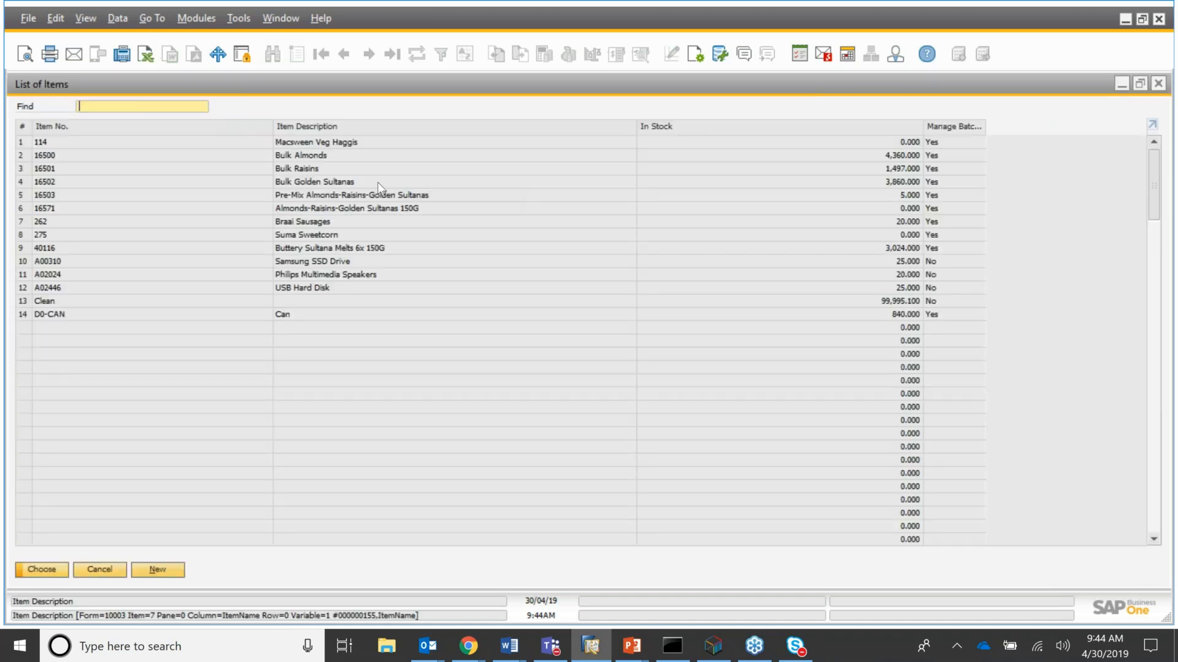
pyautogui.click(335, 170)
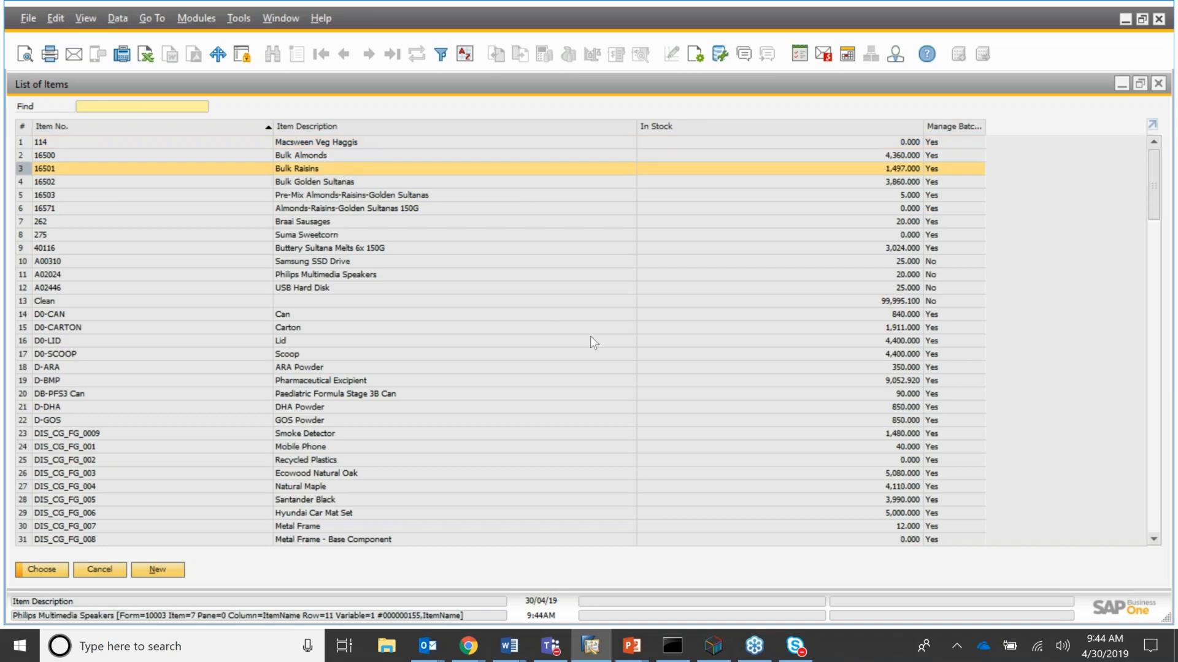
pyautogui.press('Return')
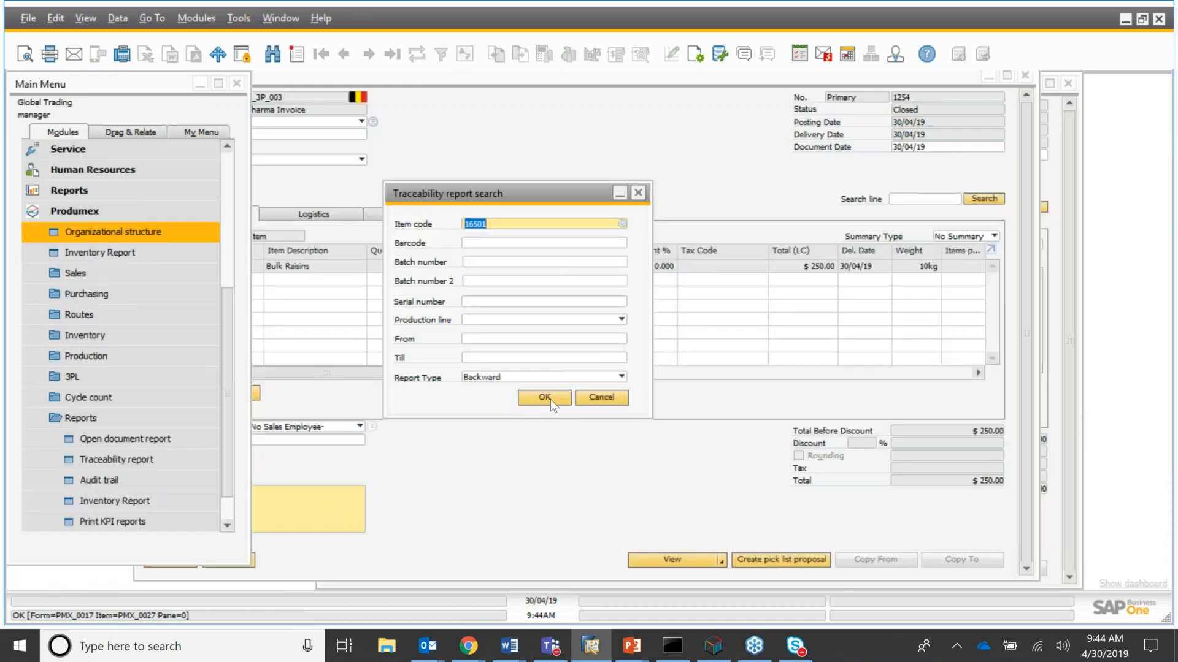
pyautogui.click(544, 398)
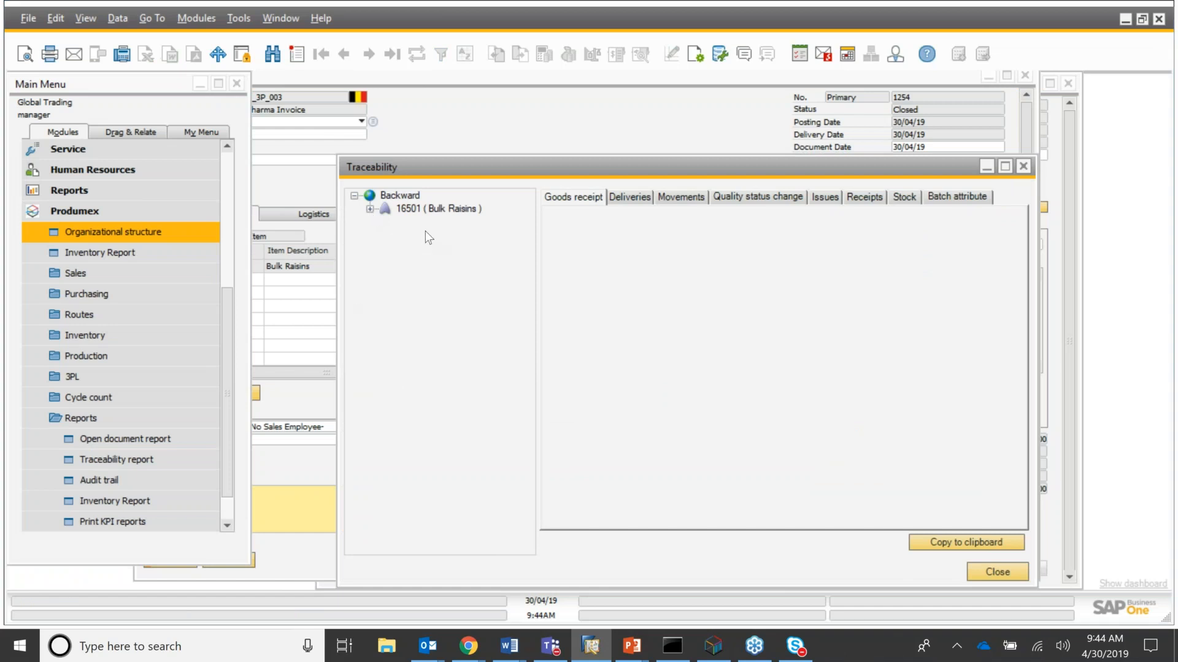
pyautogui.click(371, 211)
pyautogui.click(459, 341)
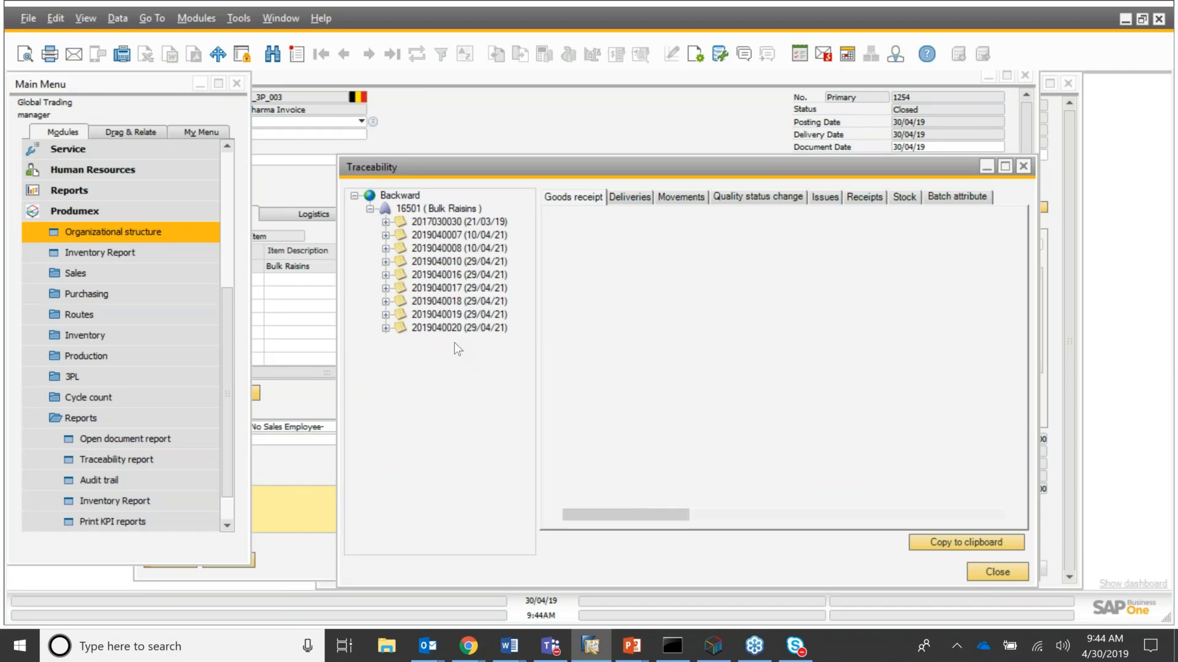
pyautogui.click(642, 198)
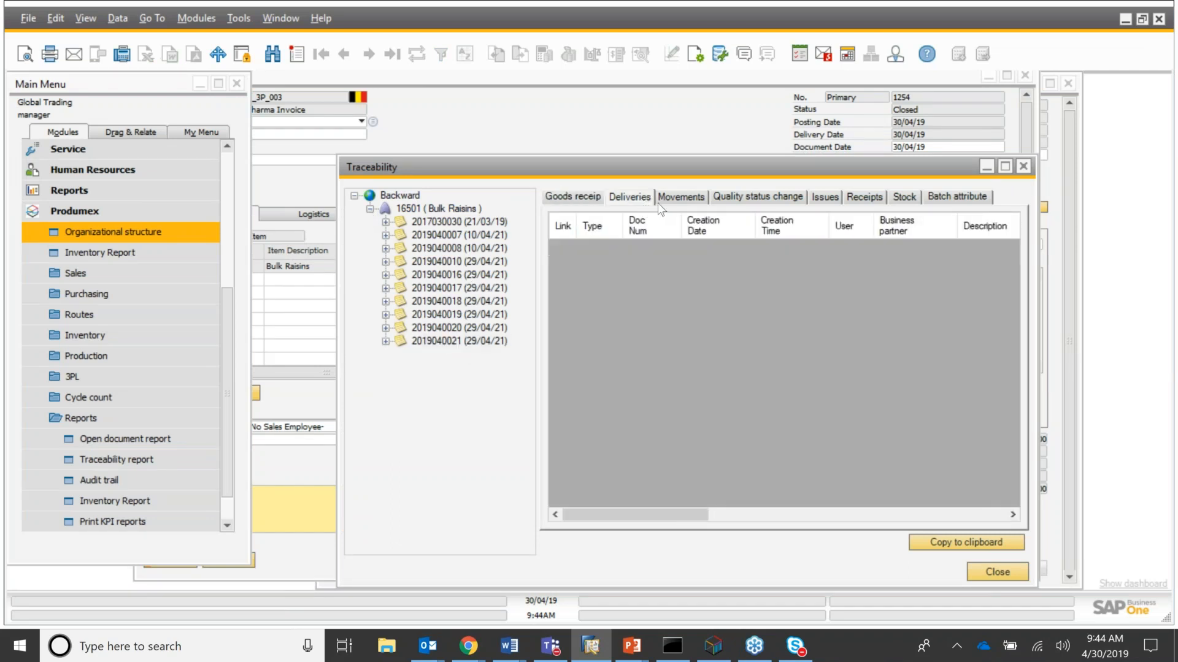
pyautogui.click(679, 197)
pyautogui.click(474, 327)
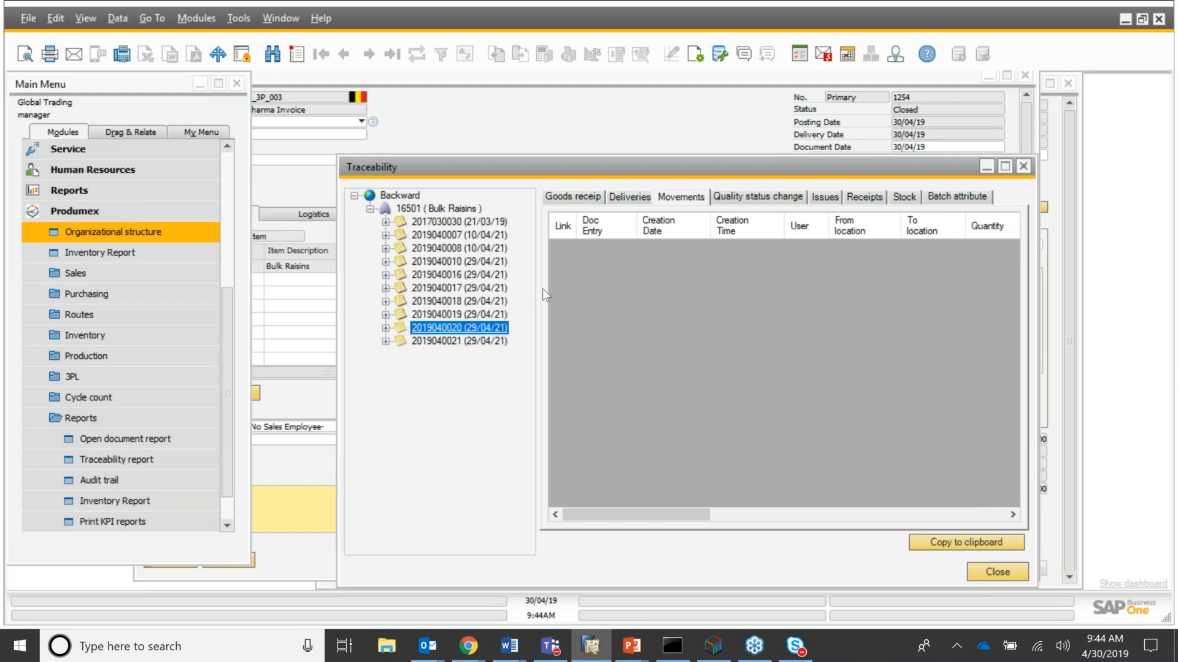
pyautogui.click(583, 197)
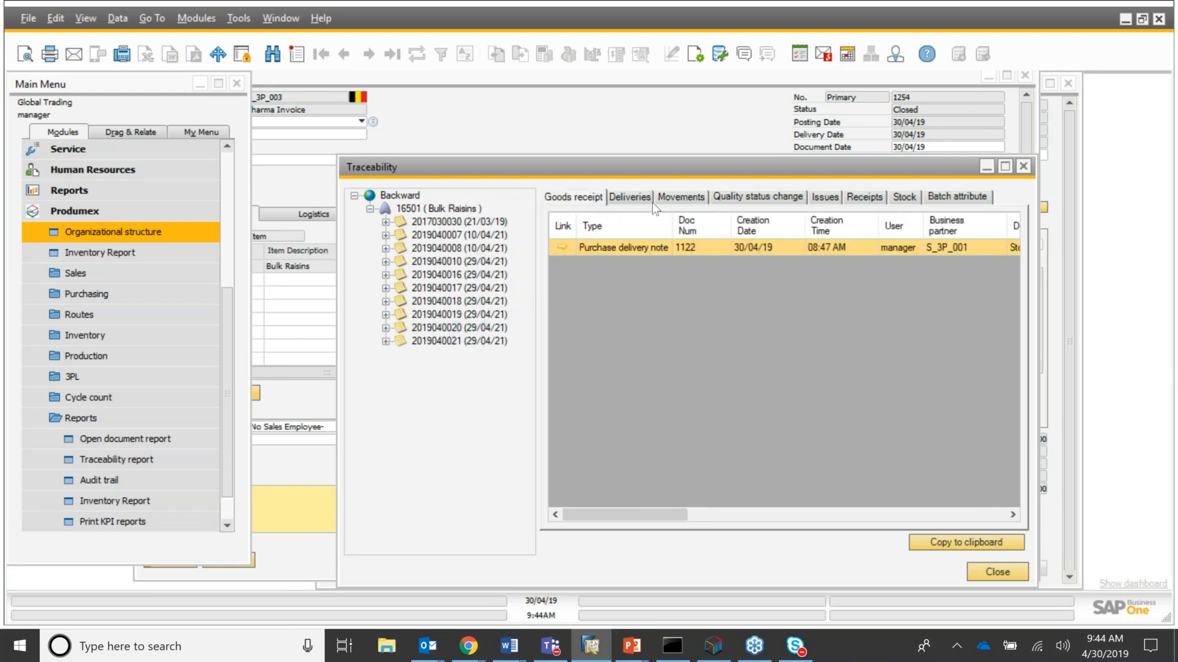
pyautogui.click(634, 199)
pyautogui.click(459, 309)
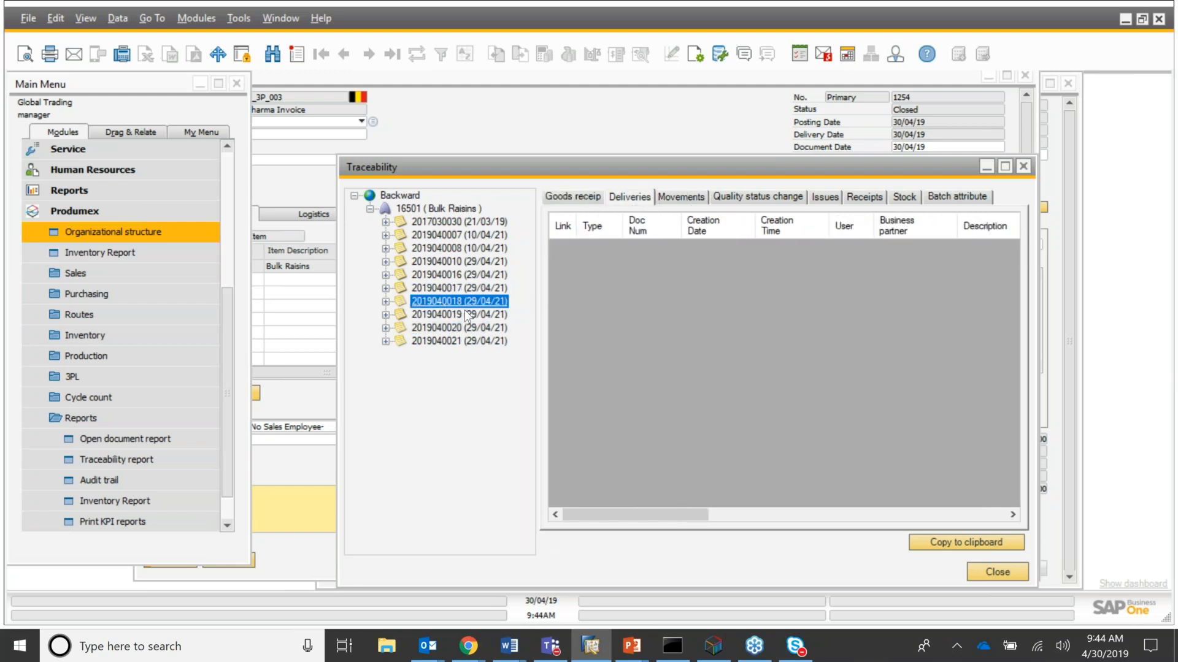
pyautogui.click(583, 197)
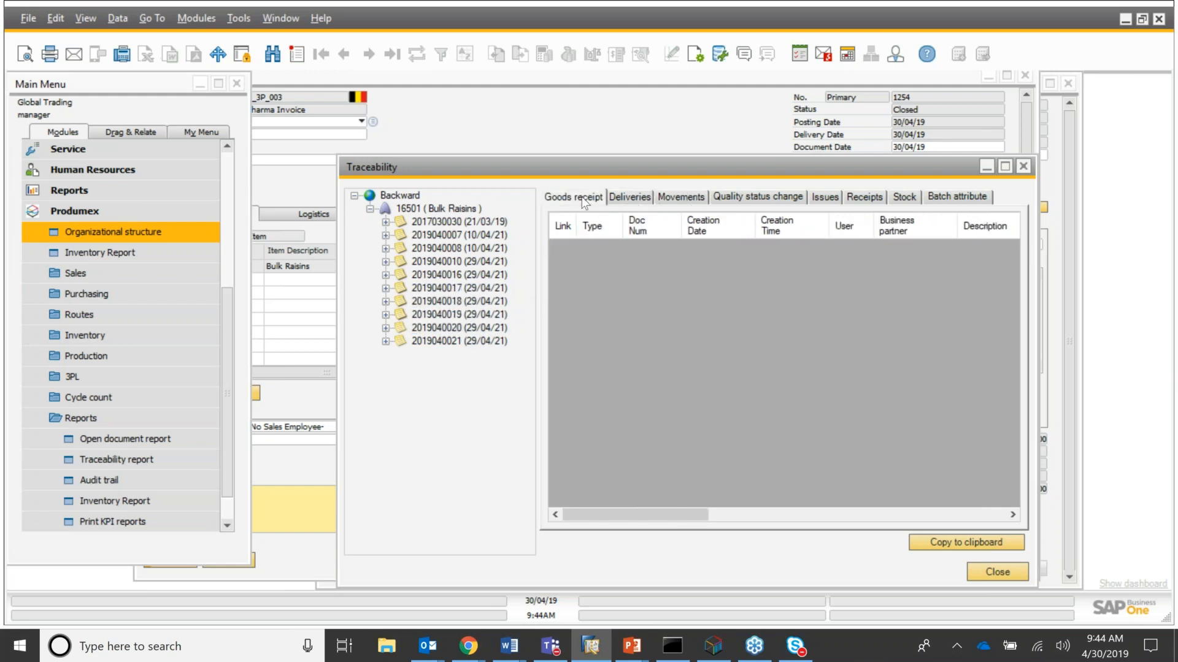
pyautogui.click(633, 197)
pyautogui.click(675, 198)
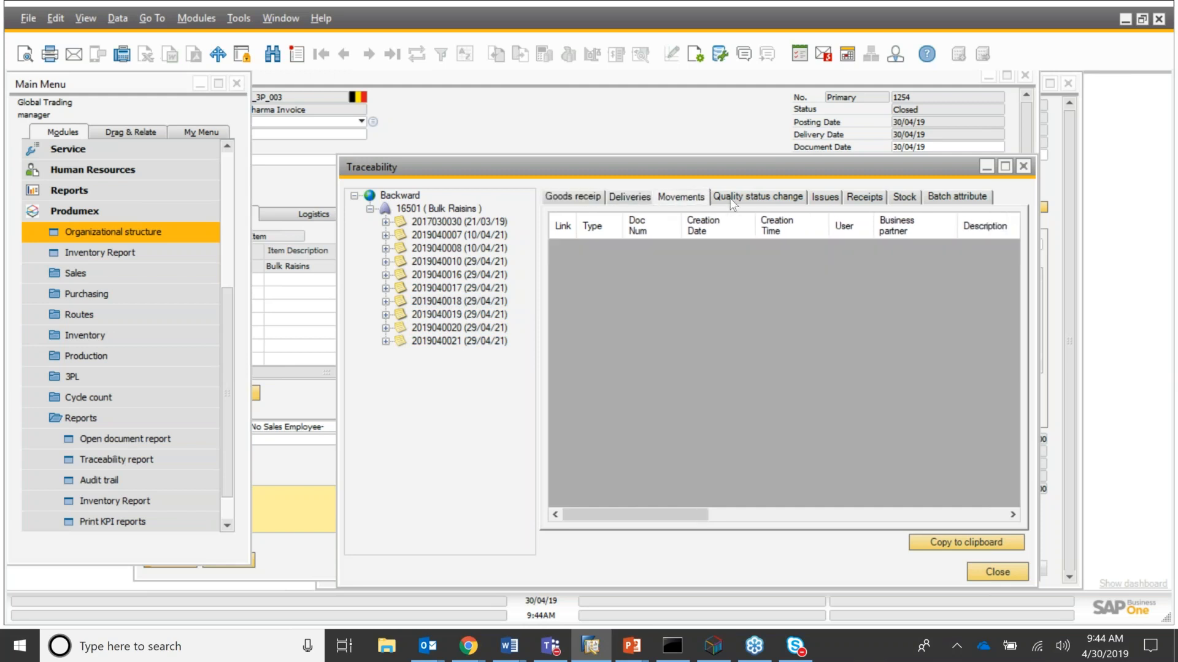
pyautogui.click(758, 197)
pyautogui.click(825, 197)
pyautogui.click(875, 203)
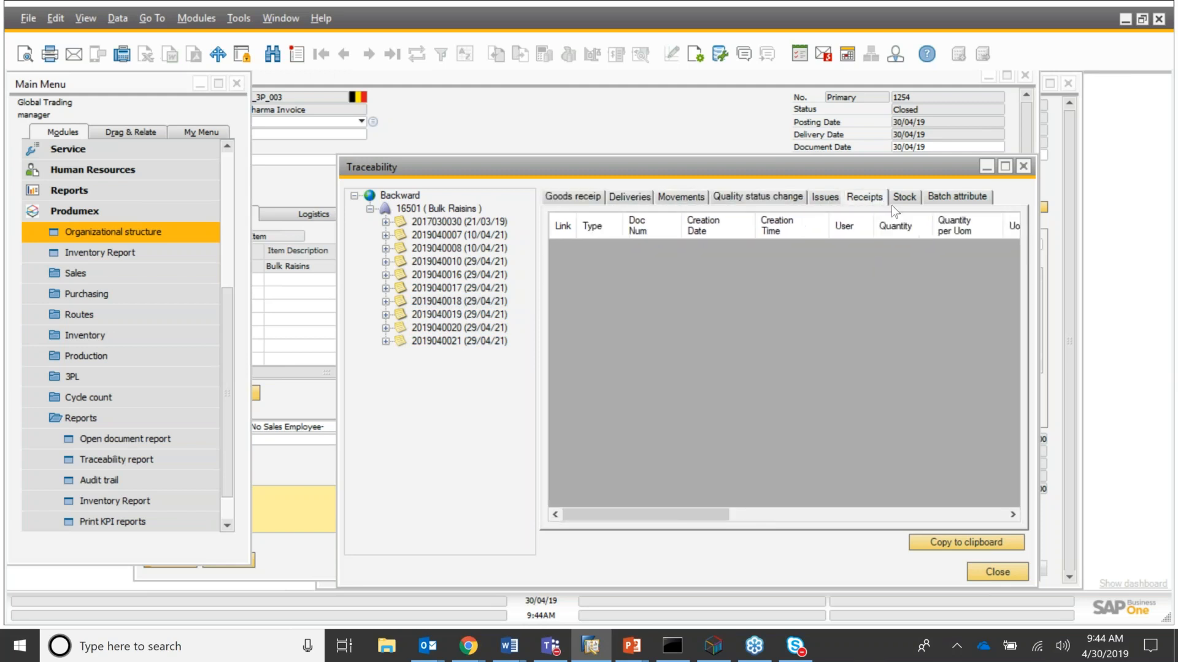
pyautogui.click(910, 201)
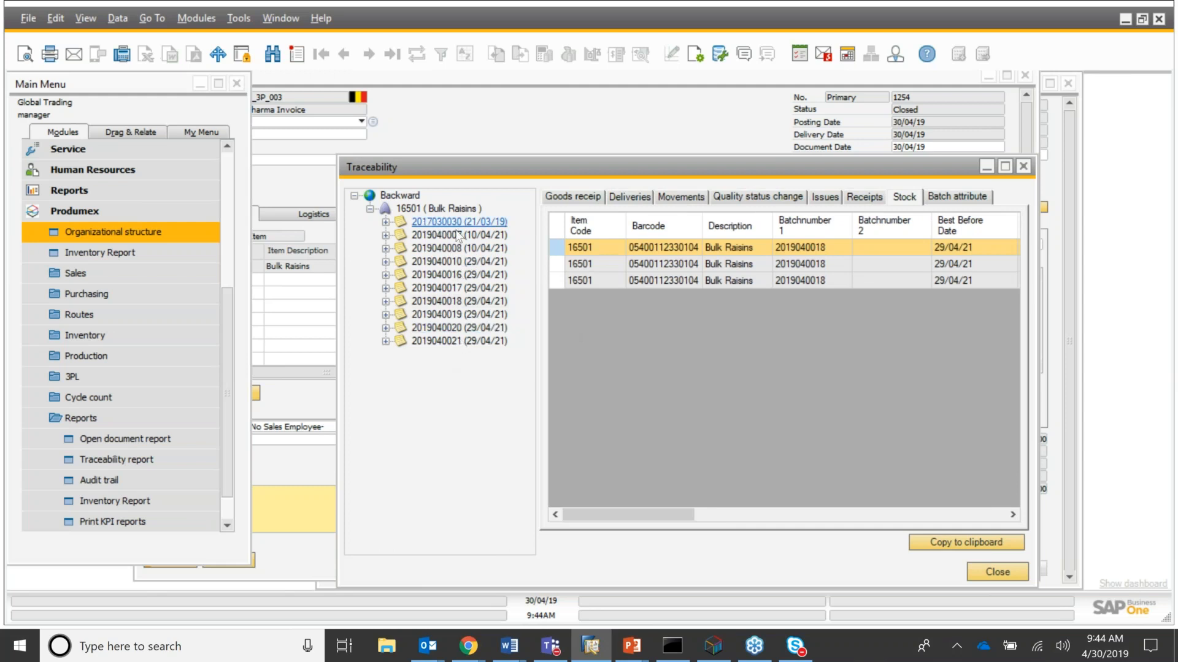
# Open the Produmex Open documents report and choose item 16501, Bulk Raisins, as its filter
pyautogui.click(124, 437)
pyautogui.click(149, 465)
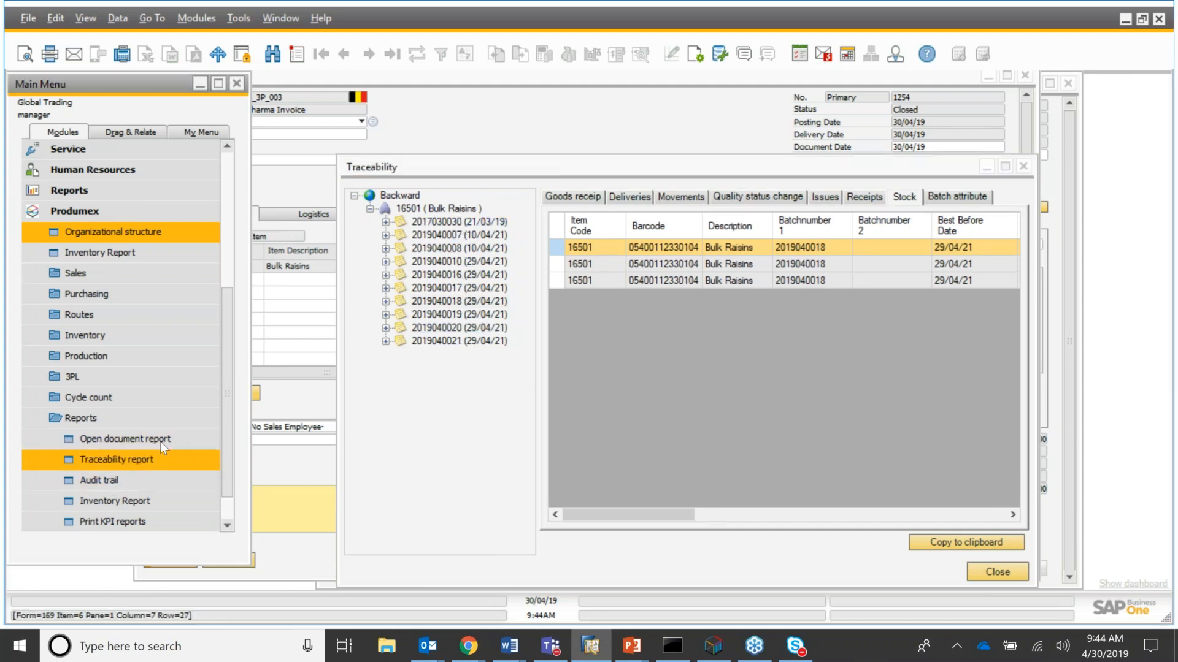
pyautogui.click(160, 442)
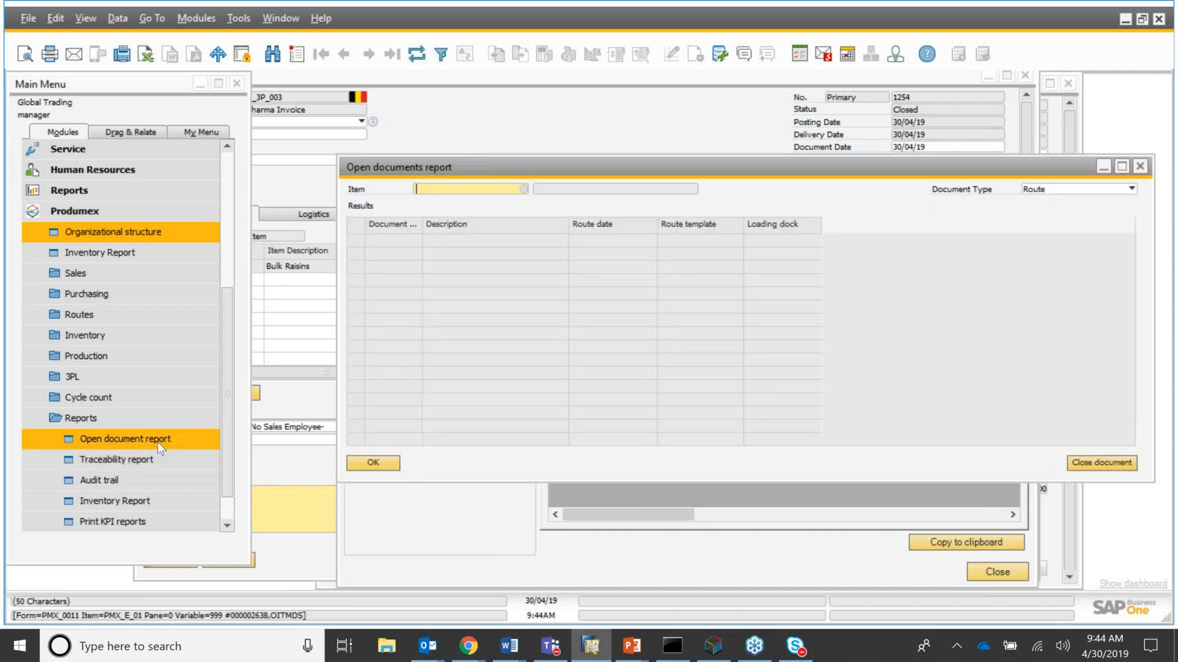
pyautogui.click(524, 189)
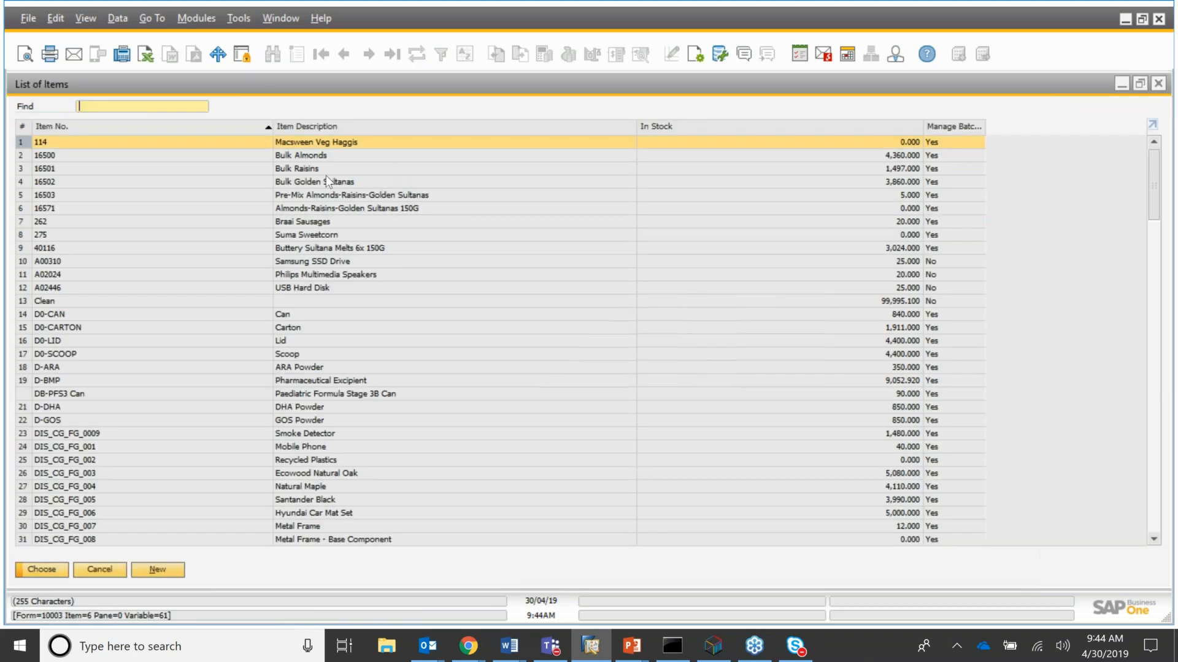
pyautogui.click(319, 170)
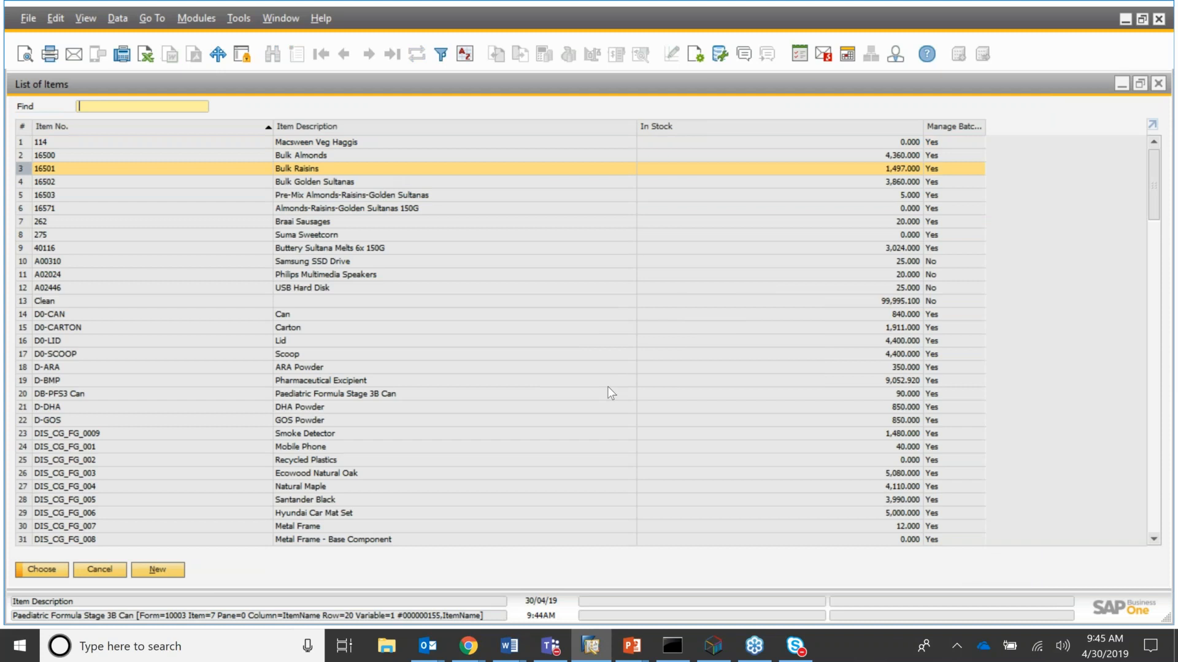
pyautogui.click(42, 570)
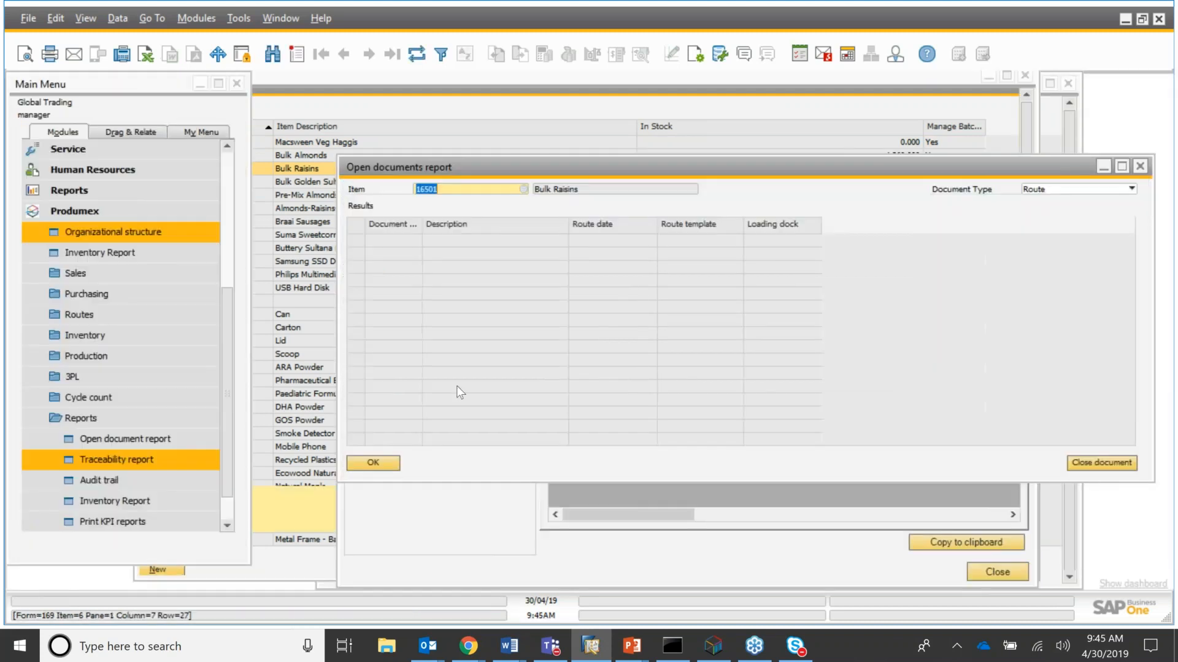
# Reposition the Open documents report, show pick list documents without an item filter, and look over the available document types
pyautogui.moveTo(641, 167); pyautogui.dragTo(473, 125)
pyautogui.click(967, 149)
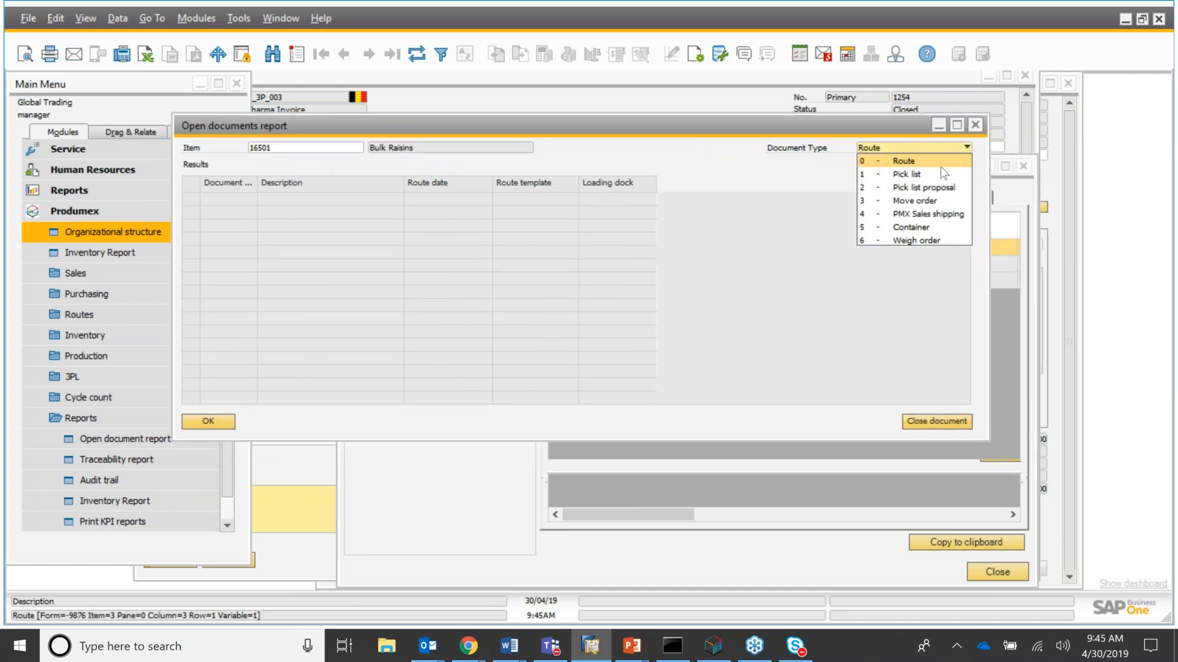
pyautogui.click(933, 162)
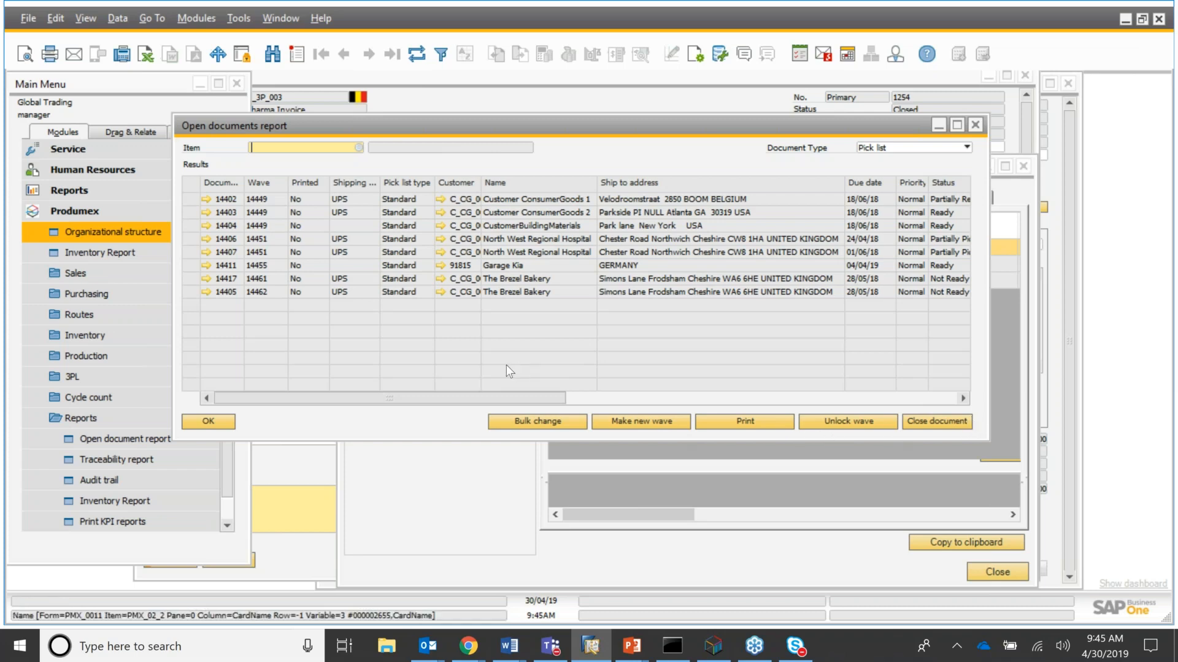
pyautogui.click(967, 148)
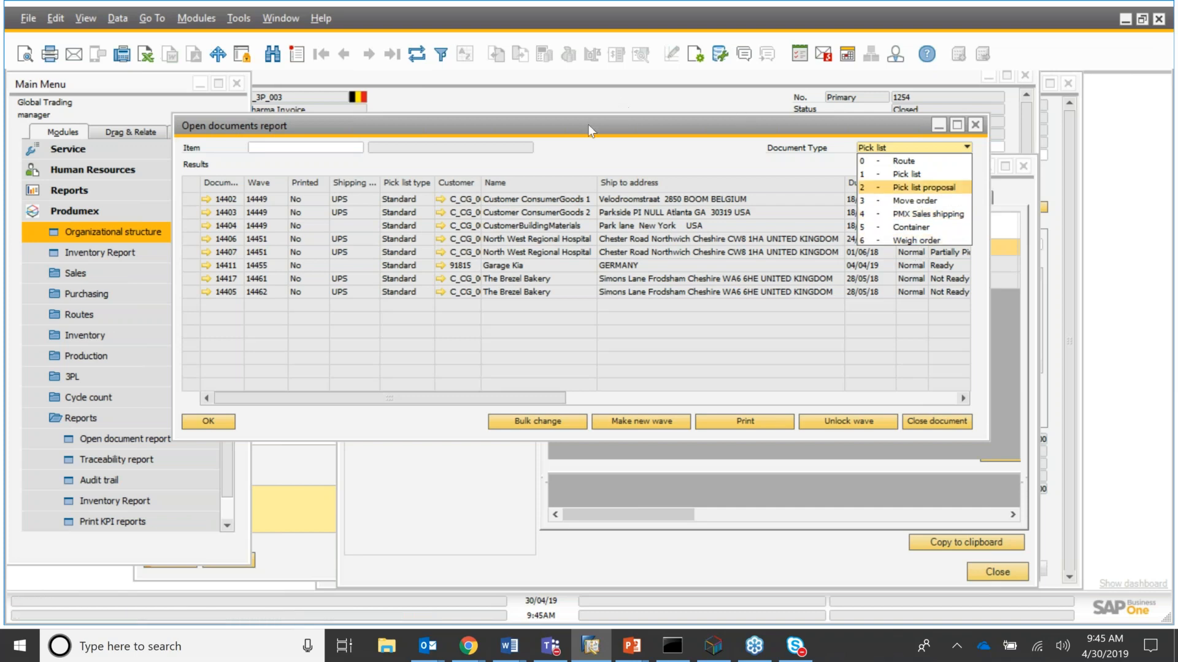
pyautogui.click(660, 127)
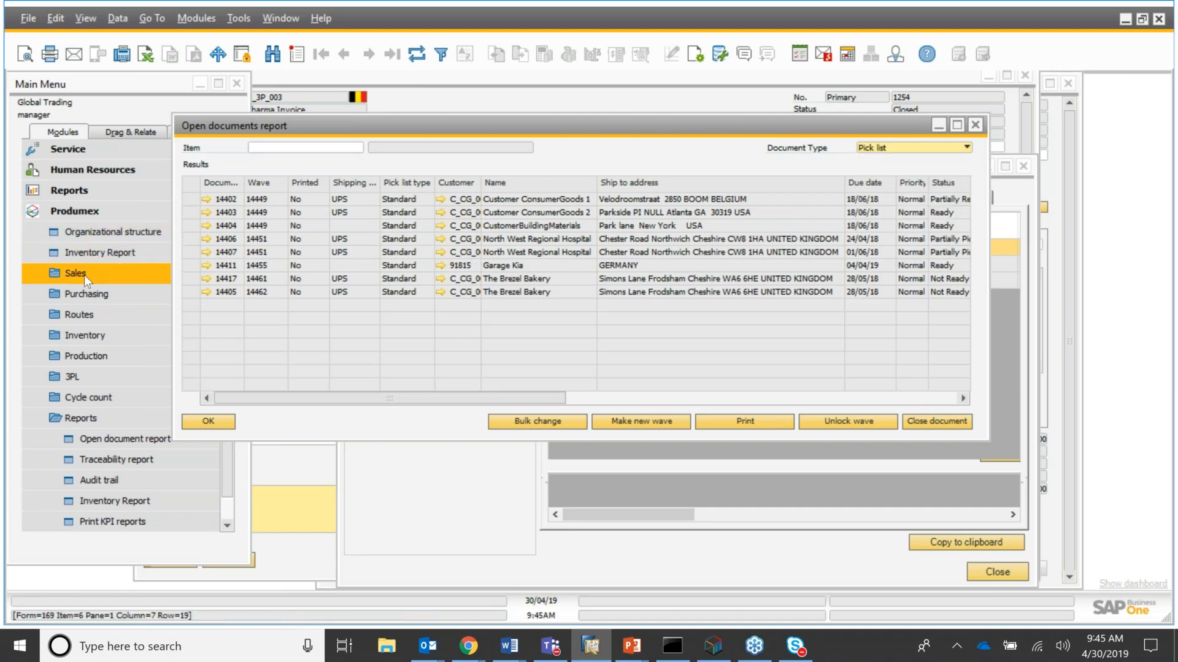
# Open the Produmex open sales orders for warehouse WH_1, select all three orders, and cancel without generating a proposal
pyautogui.click(72, 276)
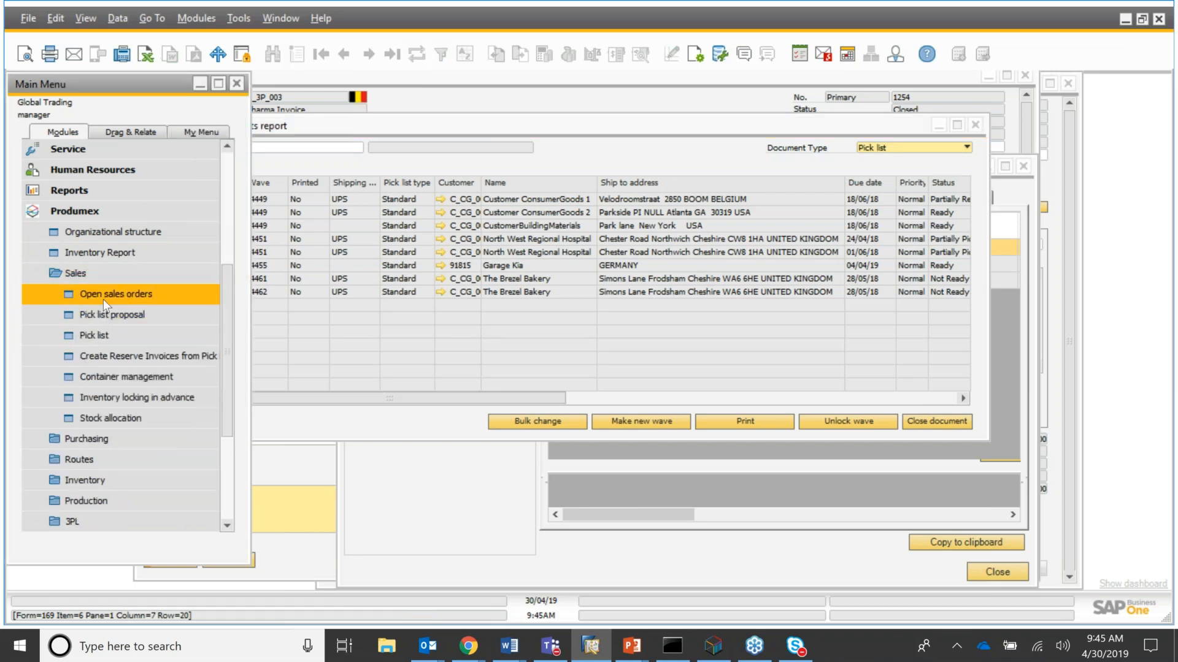
pyautogui.click(103, 297)
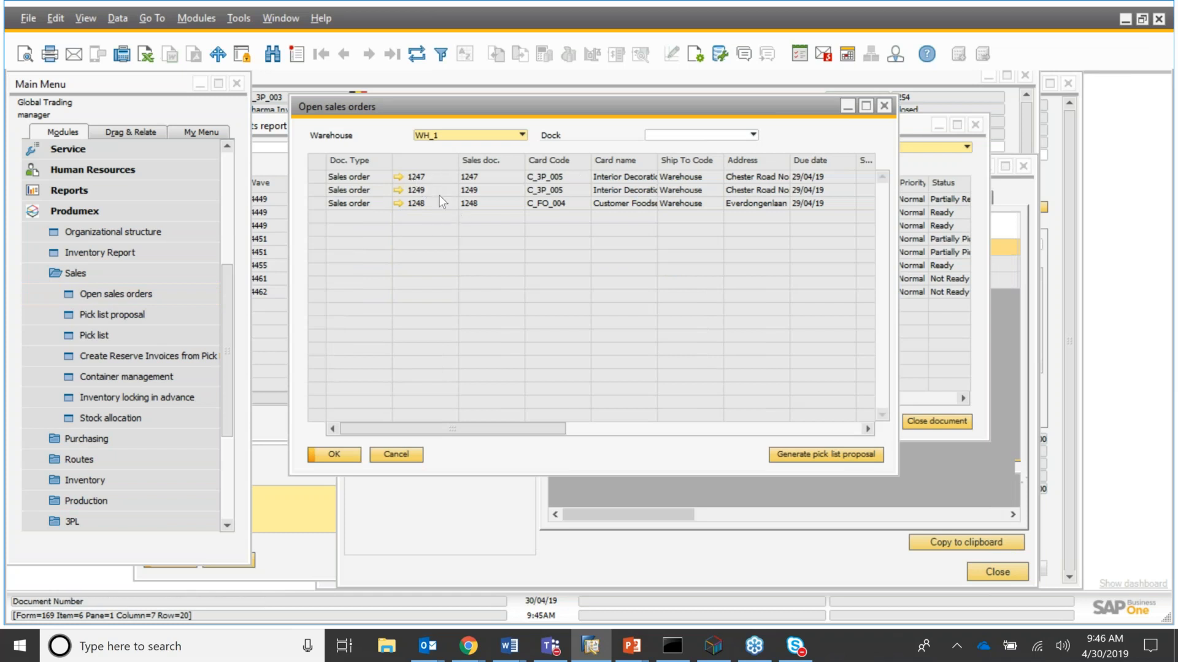
pyautogui.moveTo(318, 175); pyautogui.dragTo(318, 205)
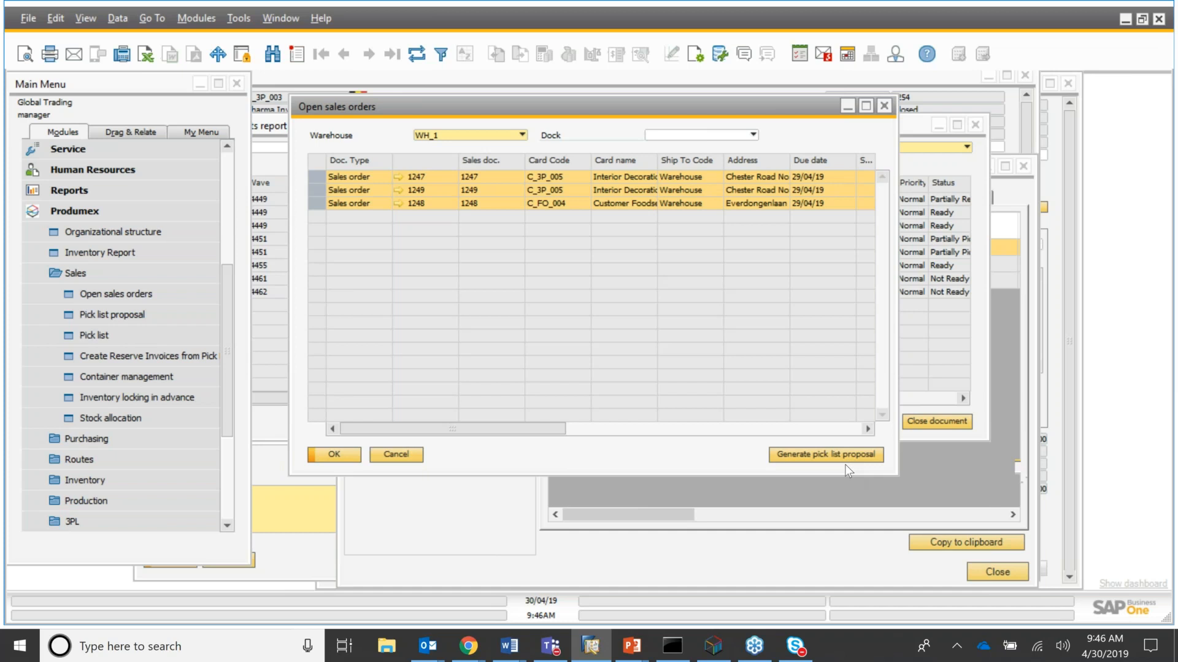
pyautogui.click(411, 455)
# Browse the Produmex Sales and Purchasing functions and reopen the open sales orders list
pyautogui.scroll(-1, 169, 299)
pyautogui.scroll(-1, 178, 298)
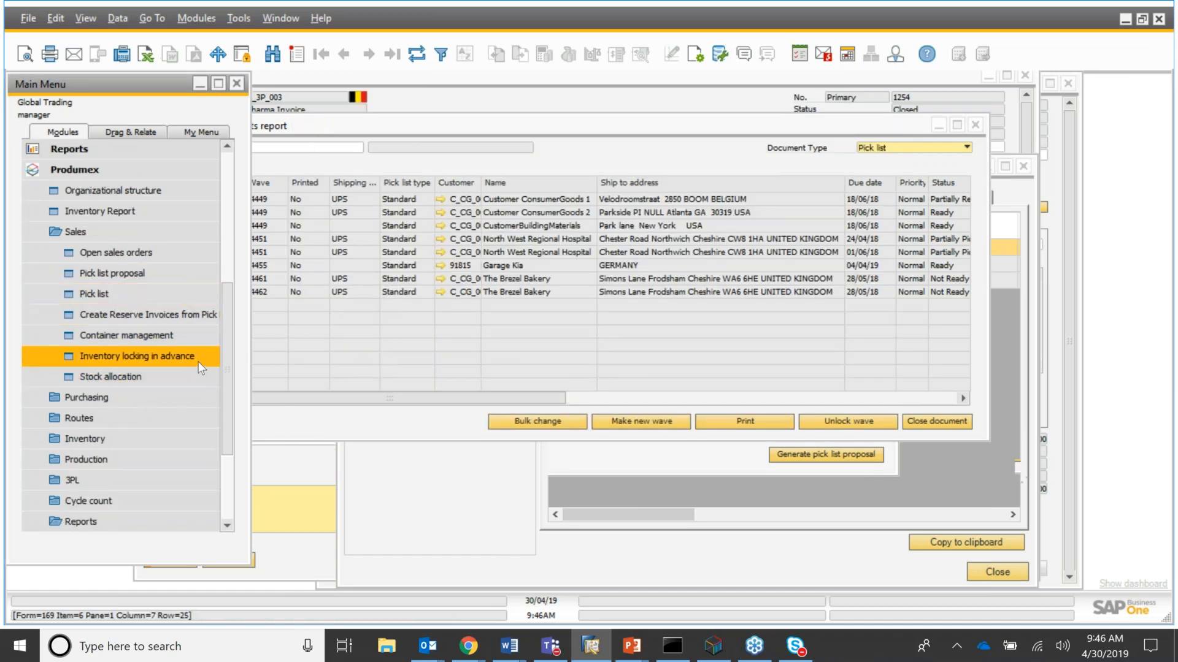
pyautogui.scroll(-2, 198, 362)
pyautogui.click(137, 359)
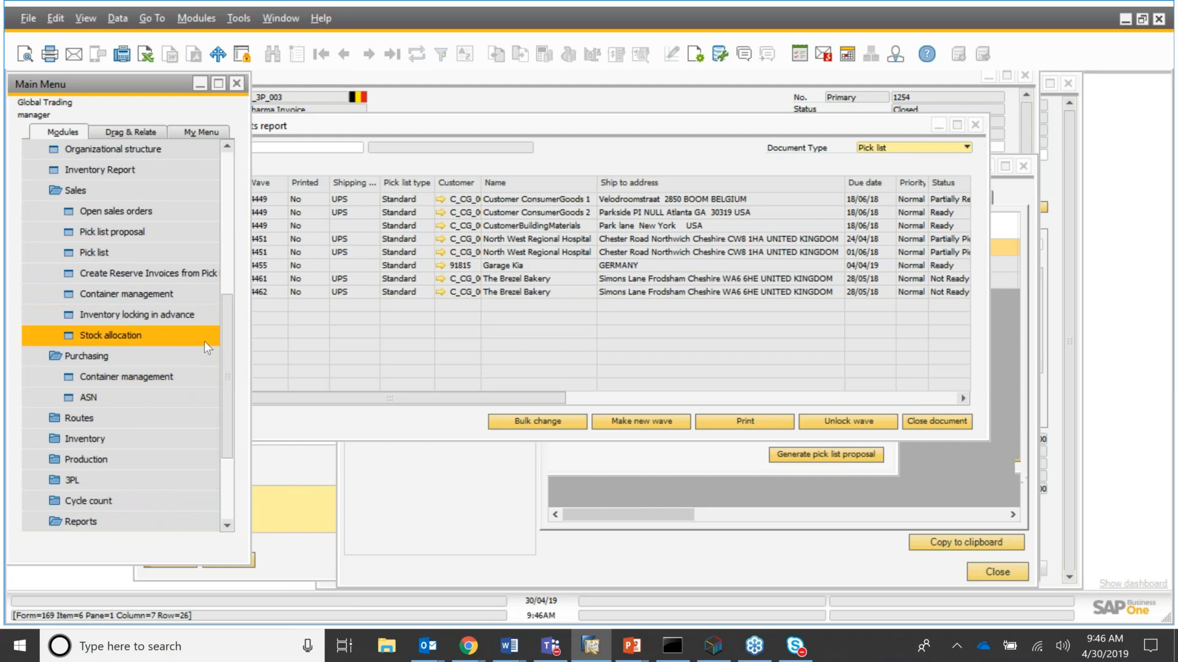
pyautogui.click(174, 211)
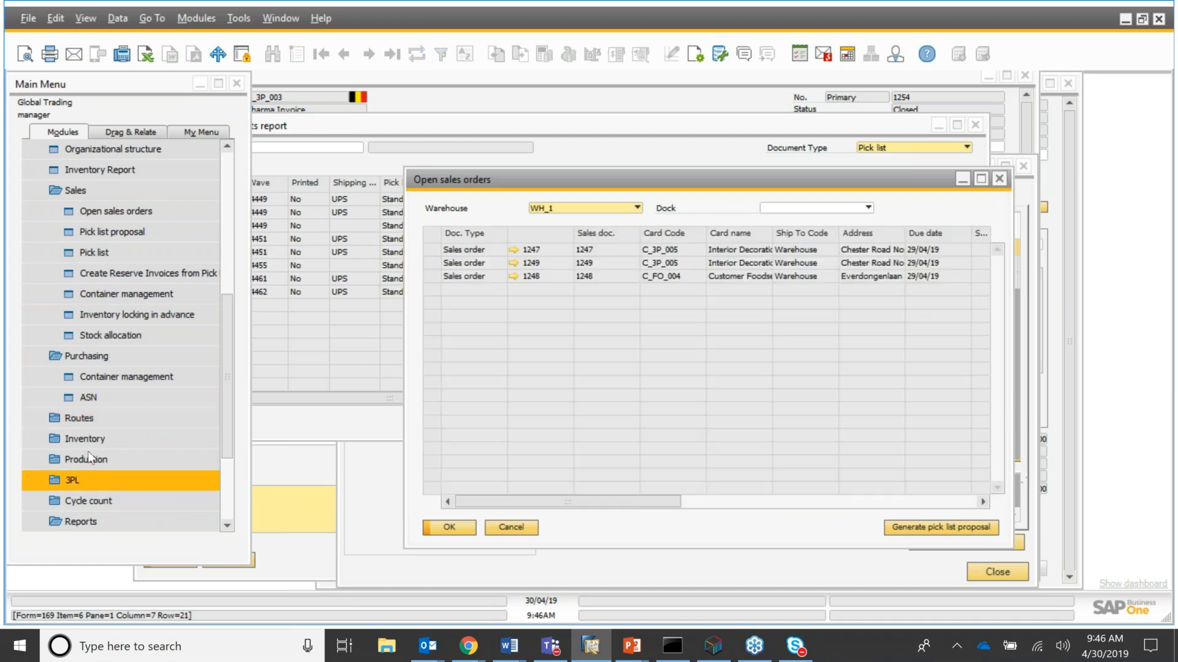
# Open the Produmex route templates, look up template Route 01, and widen its Card Code column
pyautogui.click(70, 421)
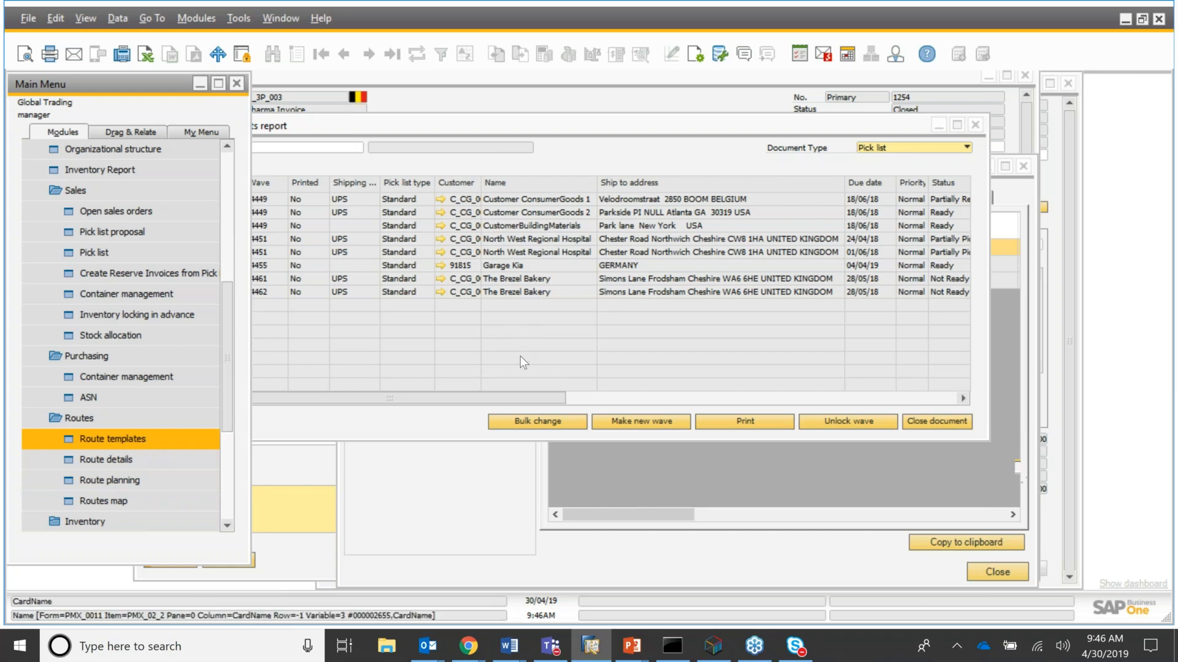
pyautogui.press('Return')
pyautogui.moveTo(742, 107); pyautogui.dragTo(461, 106)
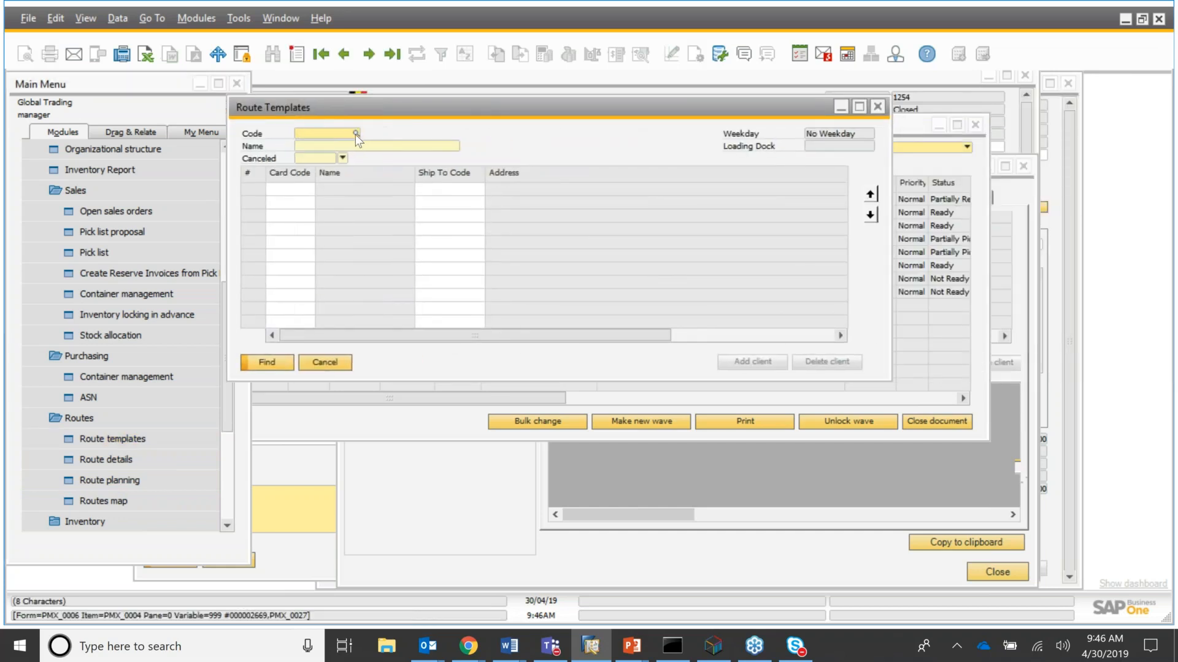
pyautogui.click(355, 133)
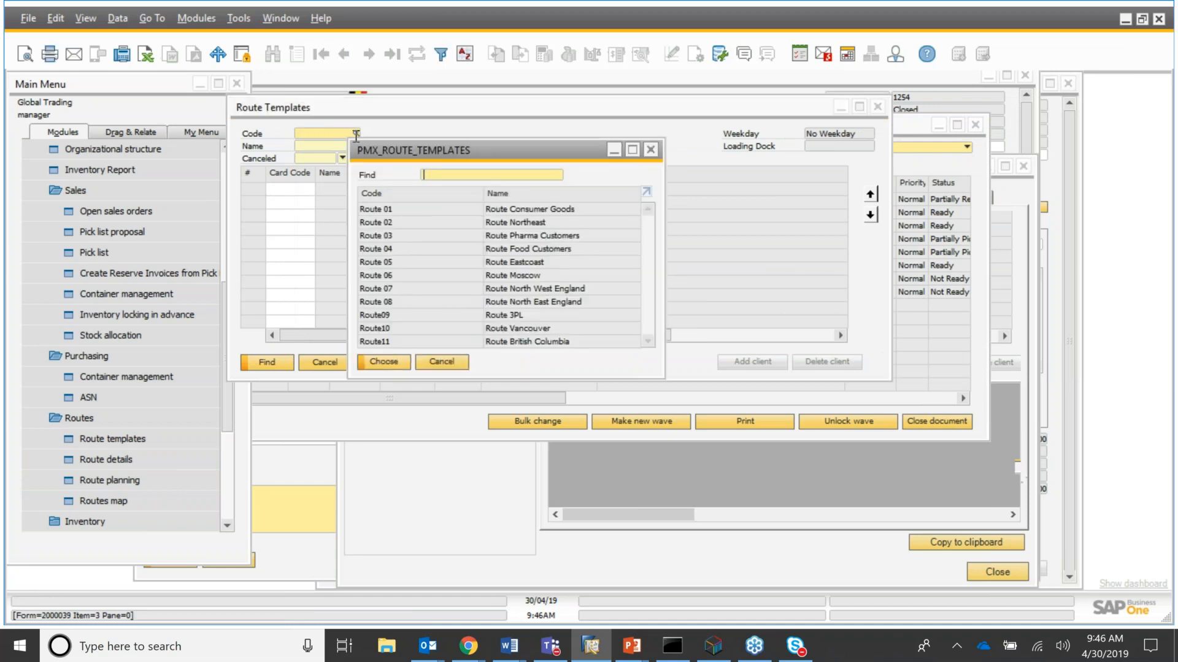
pyautogui.doubleClick(405, 209)
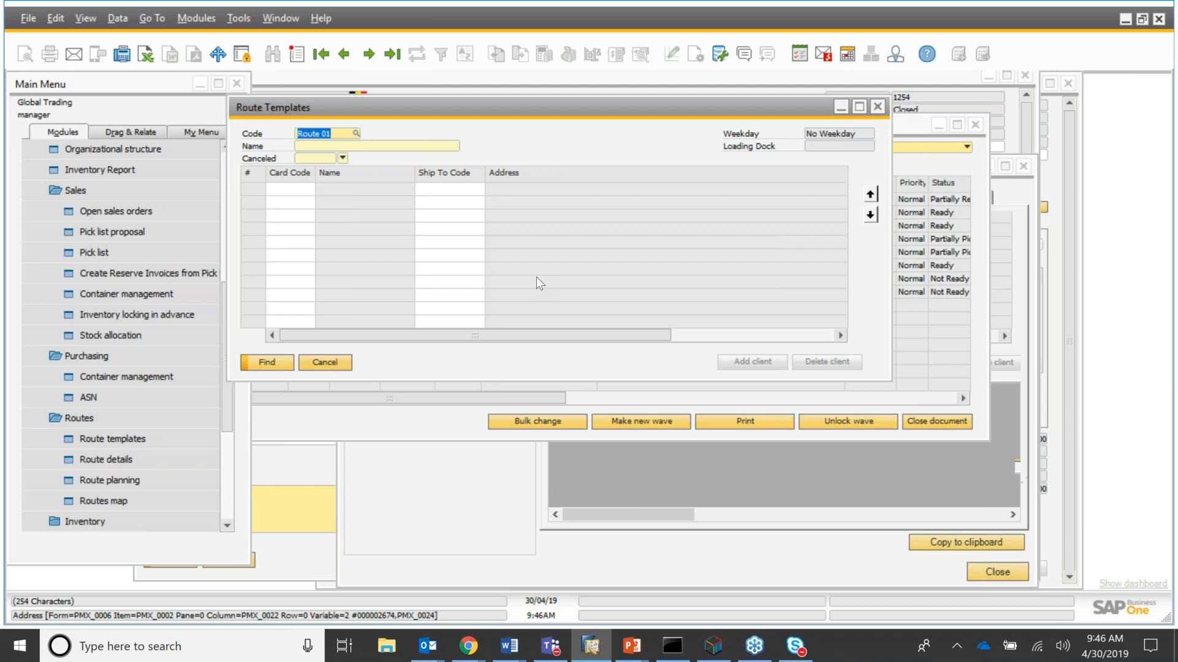
pyautogui.click(277, 360)
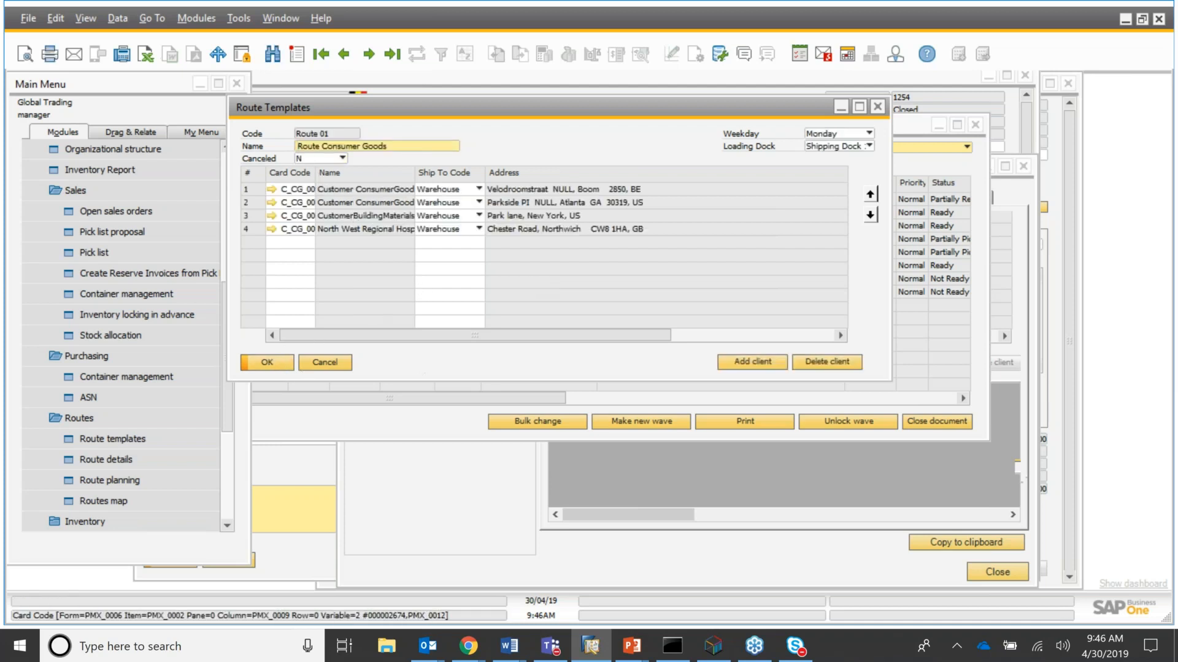
pyautogui.moveTo(317, 171); pyautogui.dragTo(402, 172)
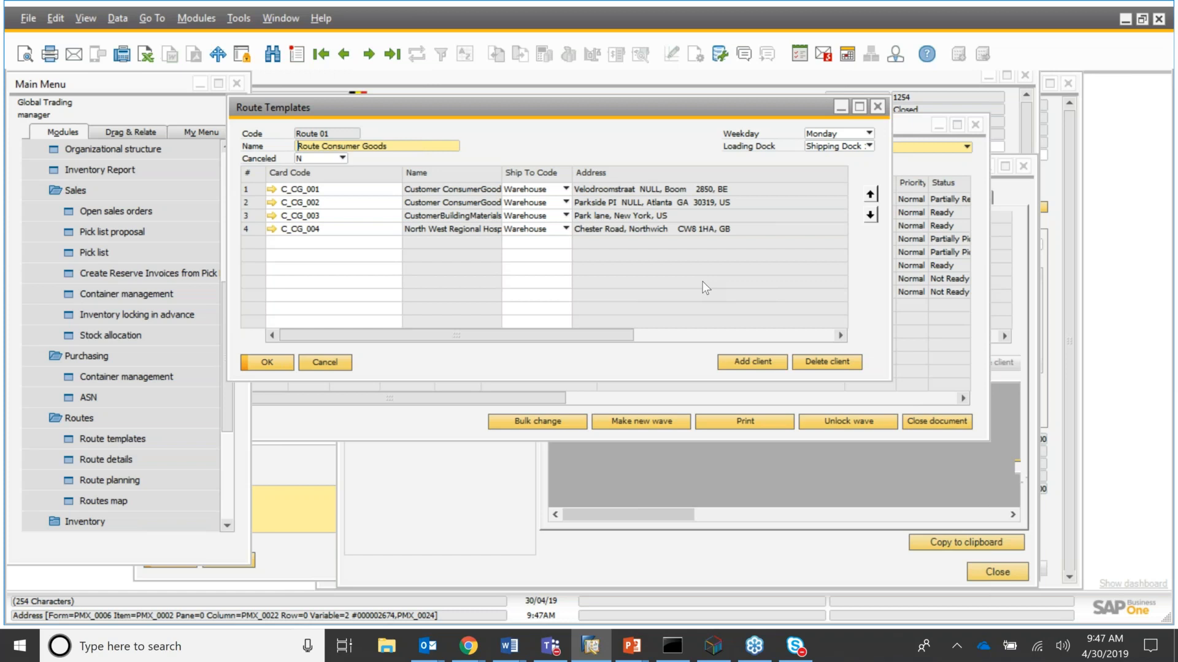
# View the Produmex Route Planning overview, close it, and bring up the remaining Produmex functions
pyautogui.click(160, 484)
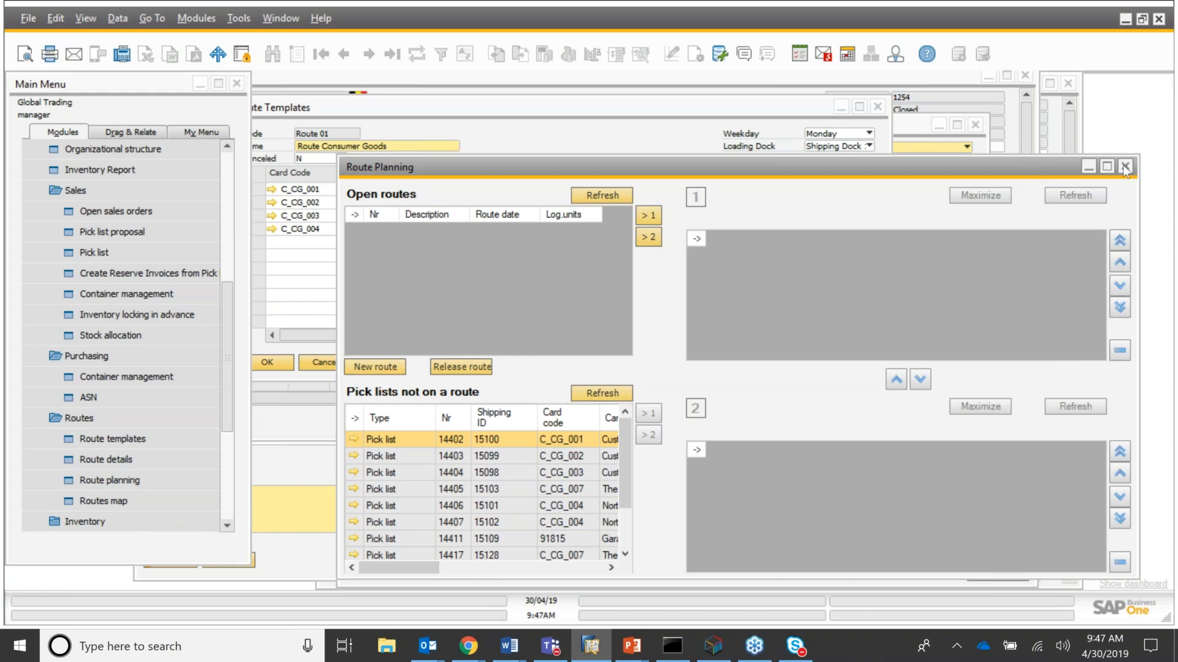
pyautogui.moveTo(1113, 167); pyautogui.dragTo(887, 163)
pyautogui.click(900, 163)
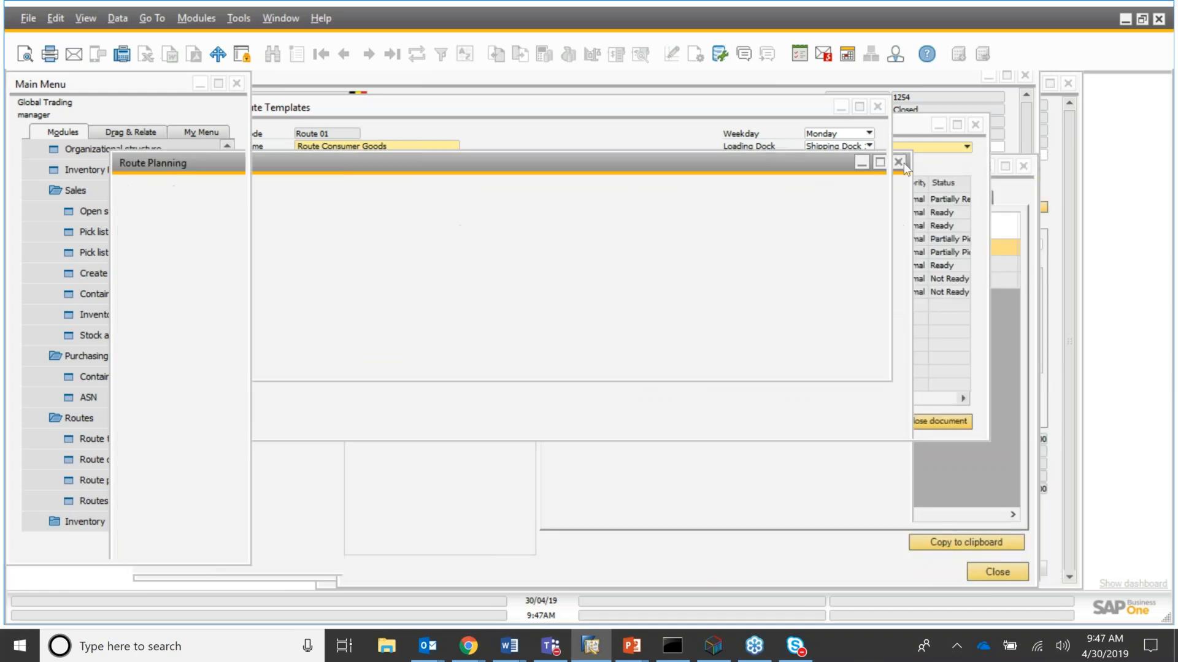
pyautogui.scroll(-5, 212, 489)
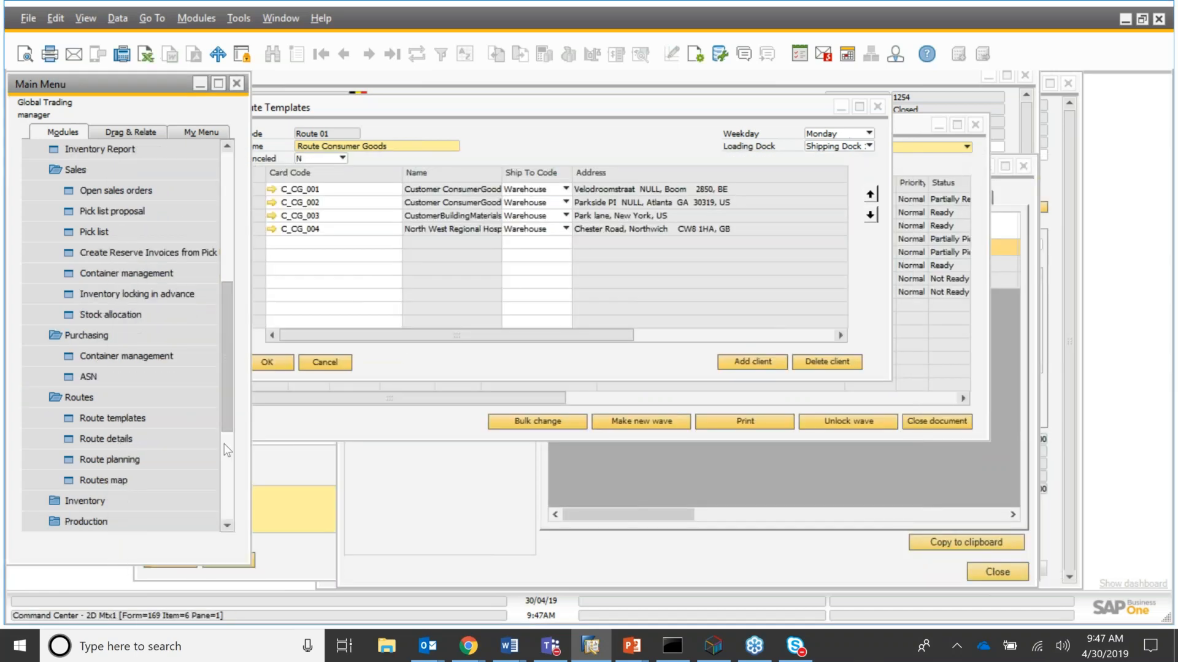
pyautogui.click(62, 376)
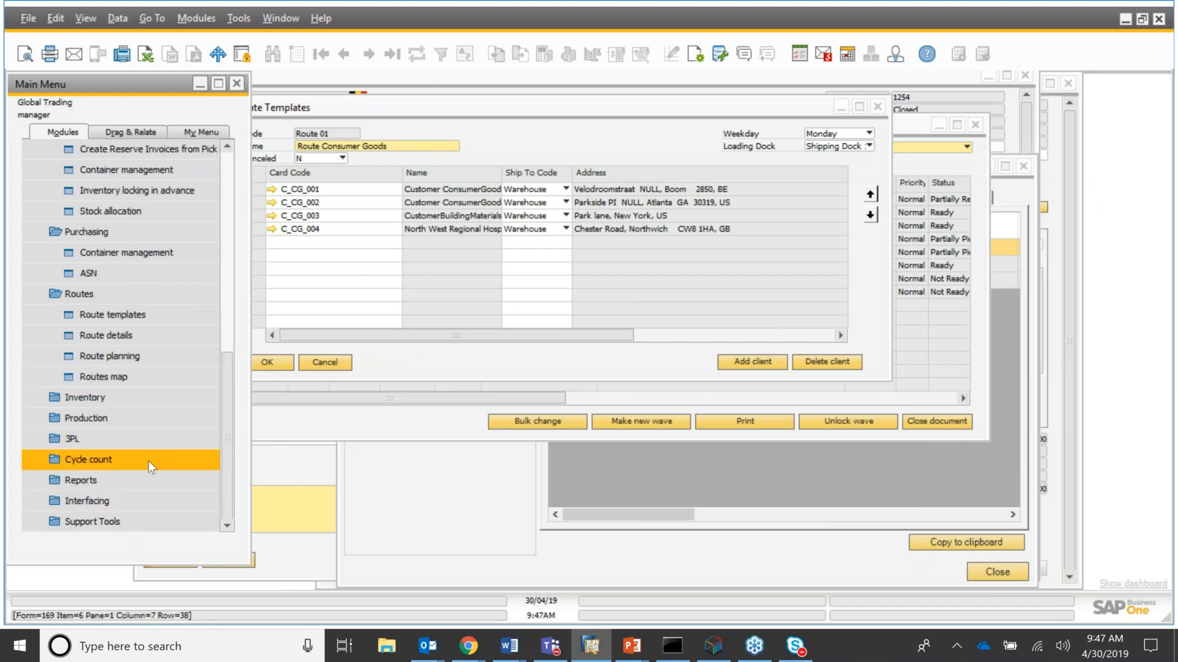
# Switch to the Produmex Windows Terminal and go back from the picking task choice to the main function selection
pyautogui.click(716, 654)
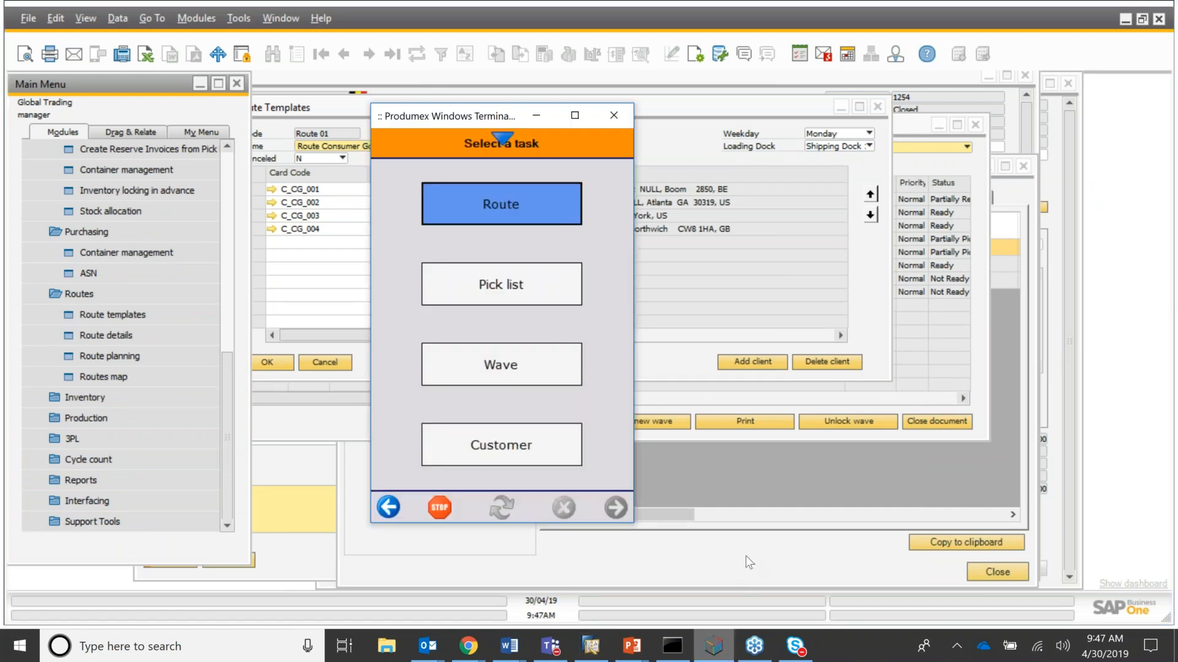
pyautogui.click(392, 510)
pyautogui.click(390, 509)
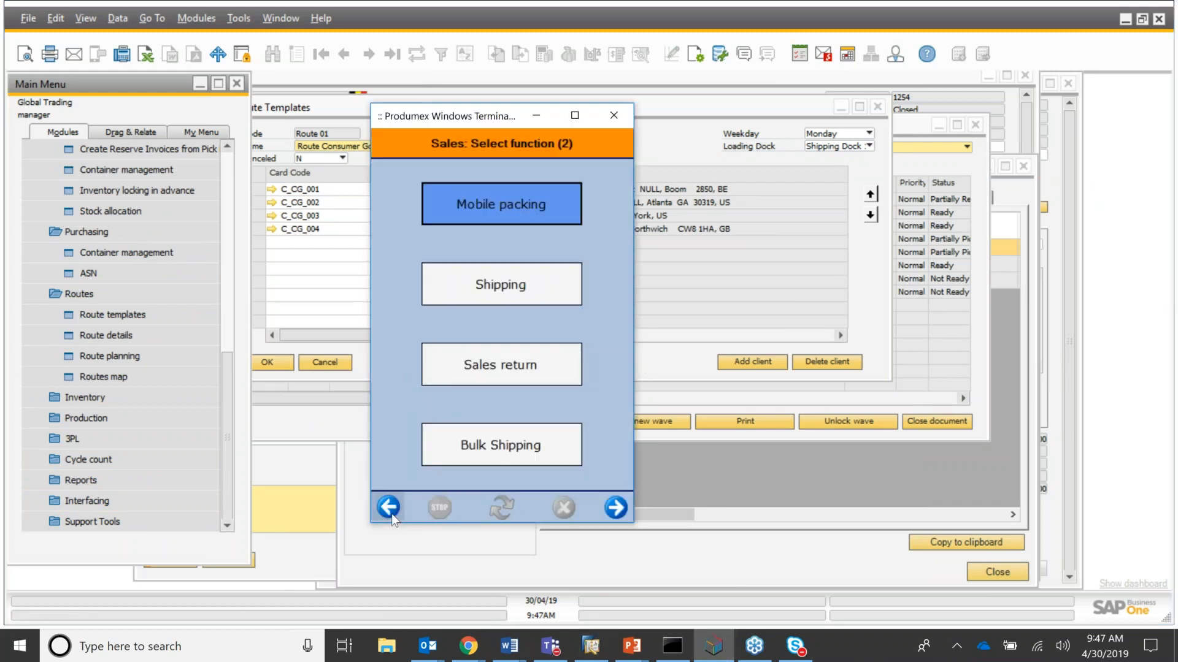
pyautogui.click(390, 510)
pyautogui.click(392, 513)
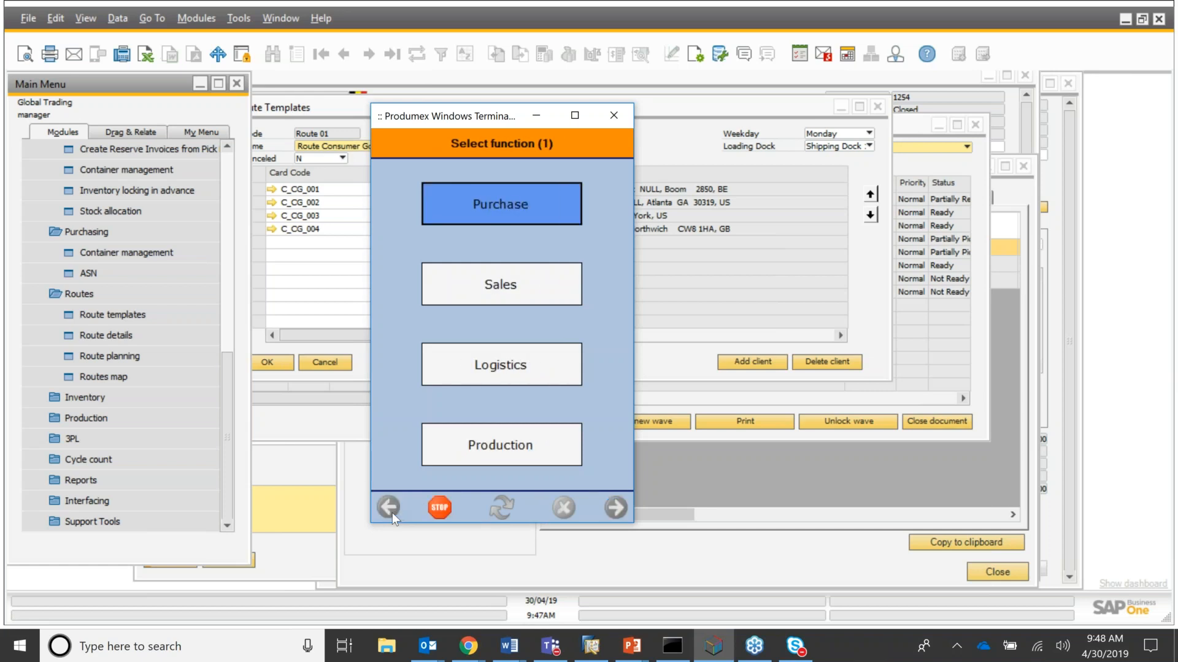
# Start a Logistics inventory cycle count without a task and choose location B.0001
pyautogui.click(561, 373)
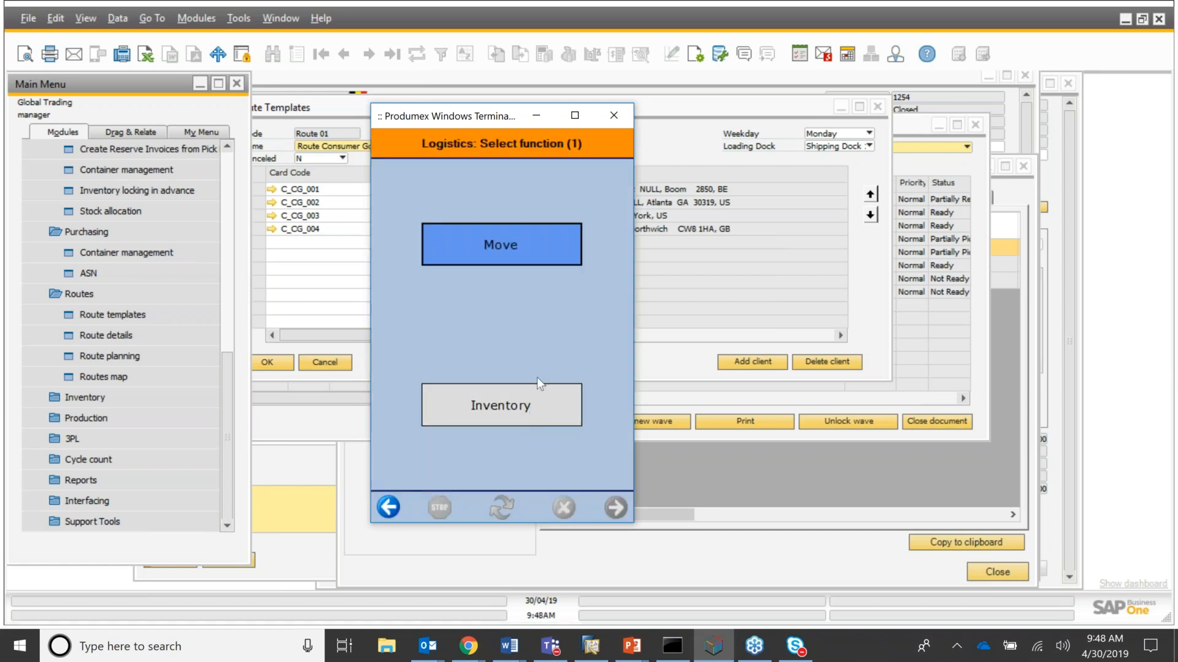
pyautogui.click(533, 398)
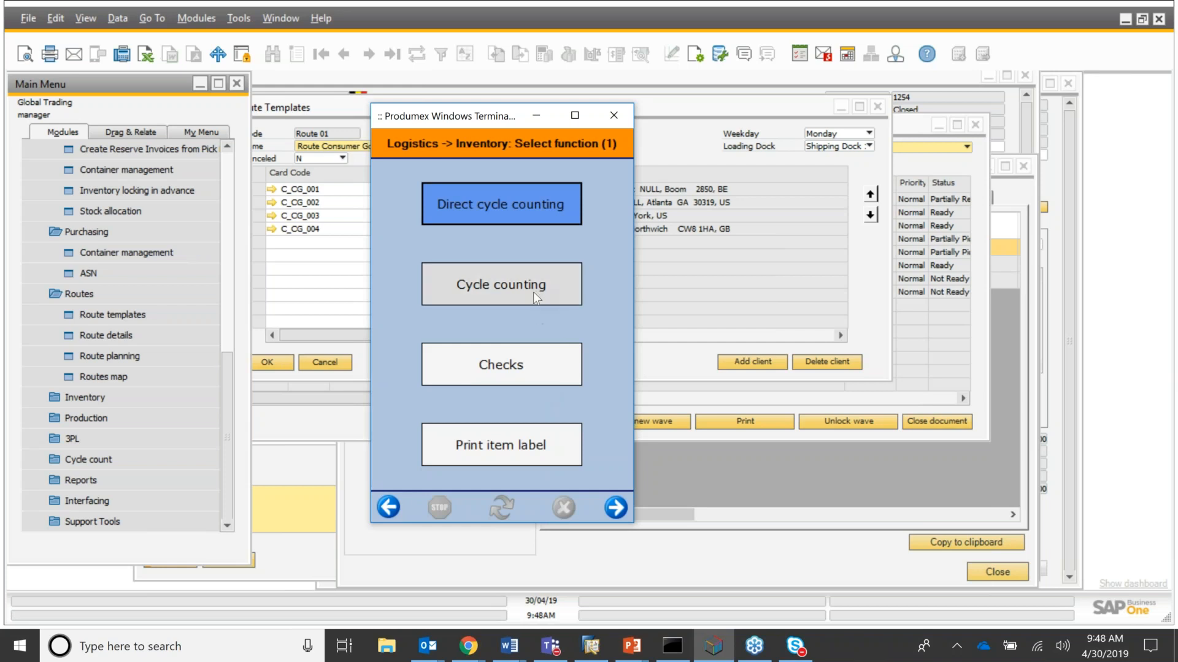
pyautogui.click(533, 297)
pyautogui.click(522, 411)
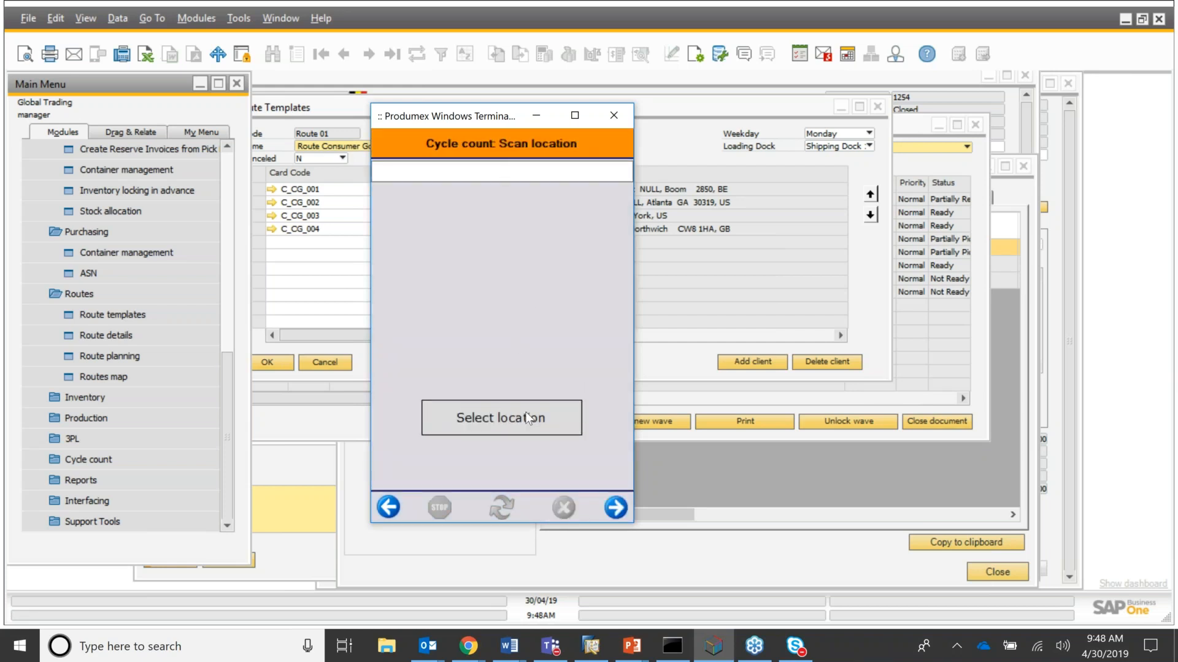
pyautogui.click(522, 422)
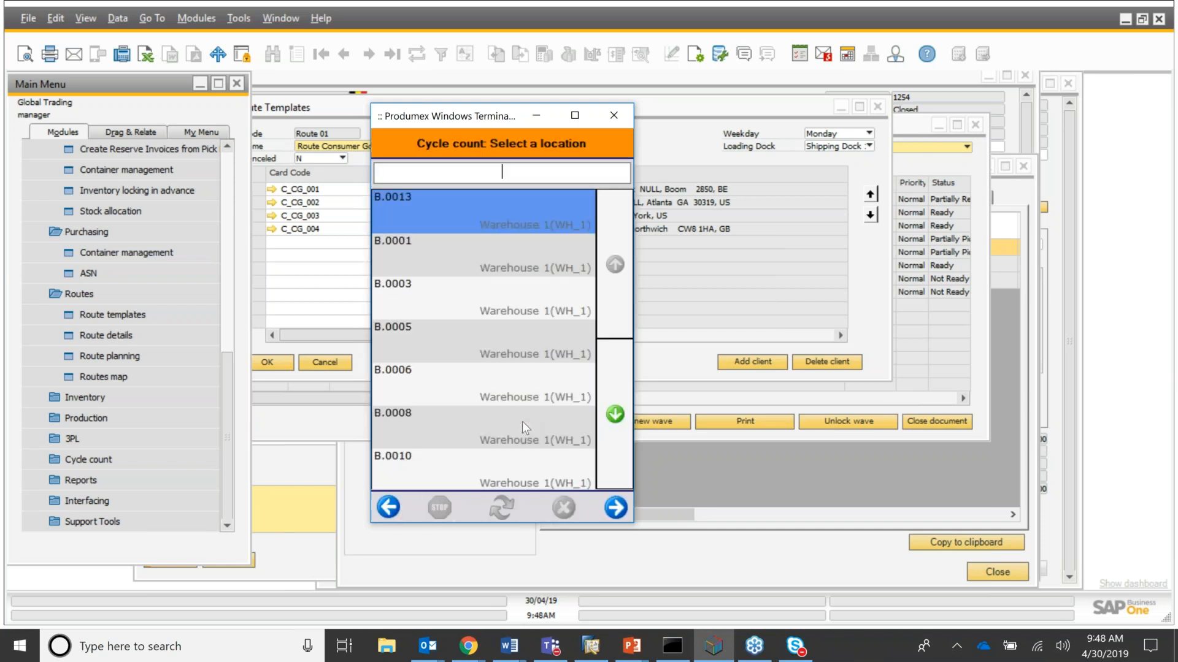
pyautogui.click(509, 263)
pyautogui.click(616, 507)
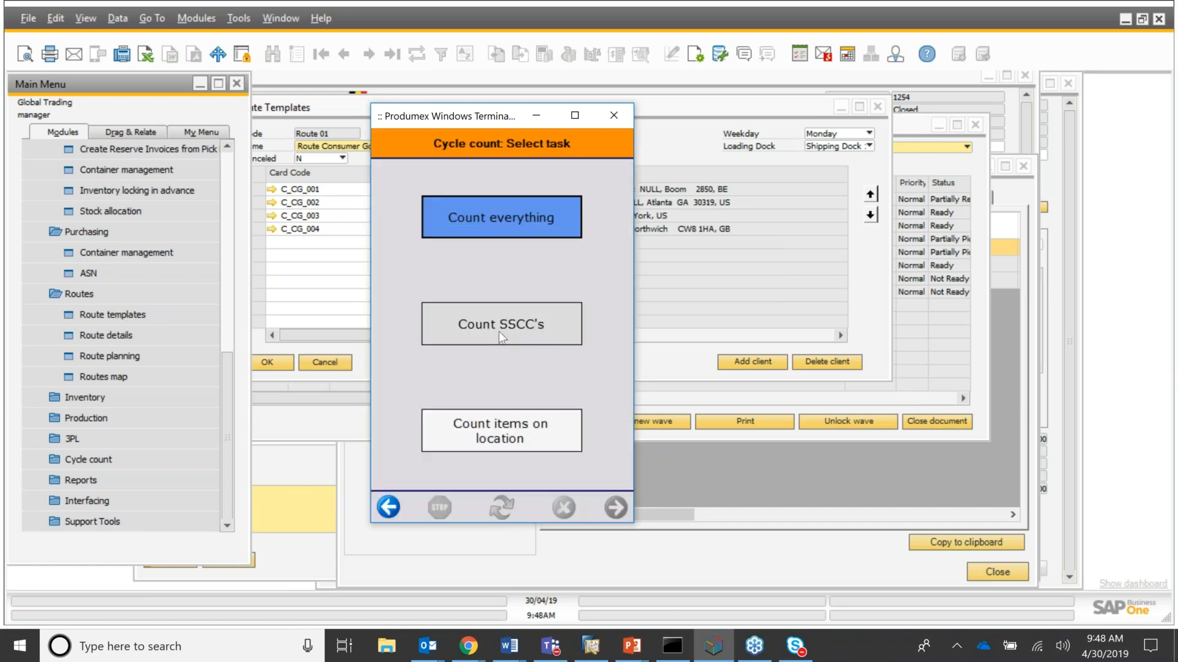
pyautogui.click(562, 326)
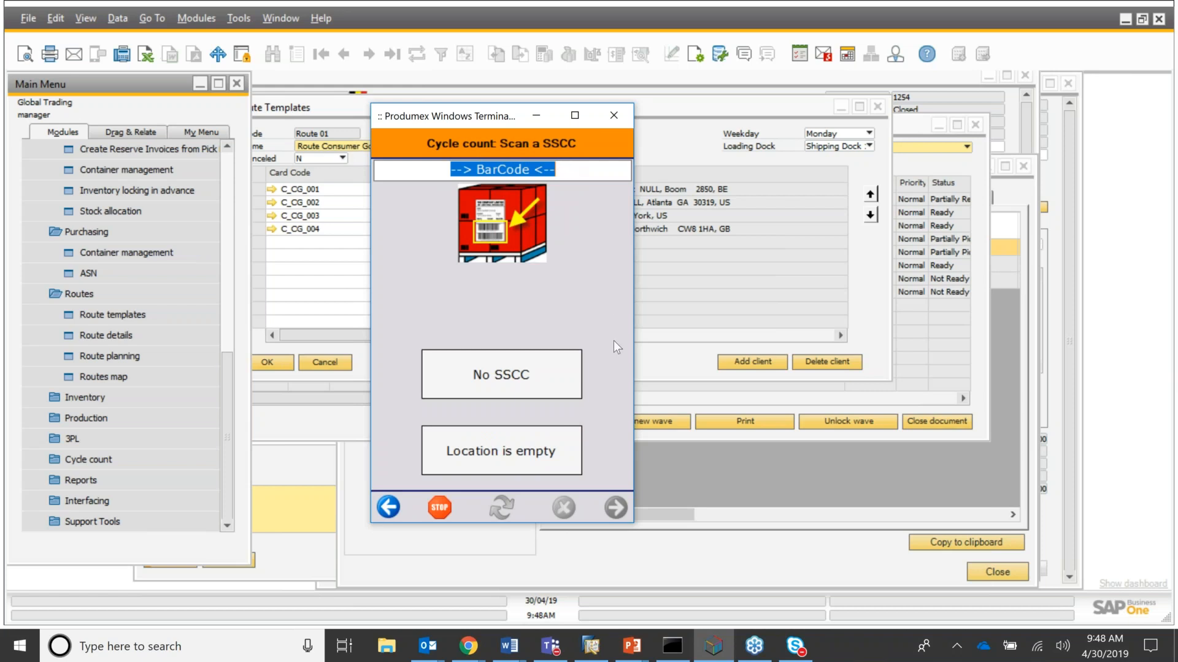
pyautogui.click(542, 380)
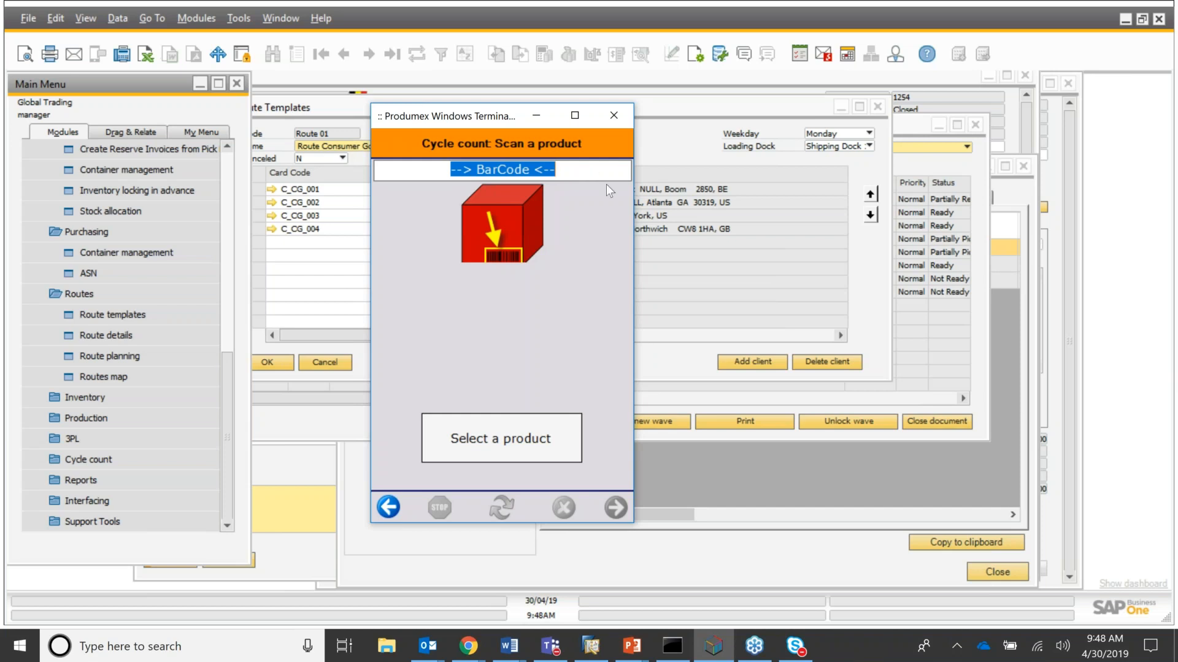
pyautogui.write('05400112330104')
pyautogui.click(545, 443)
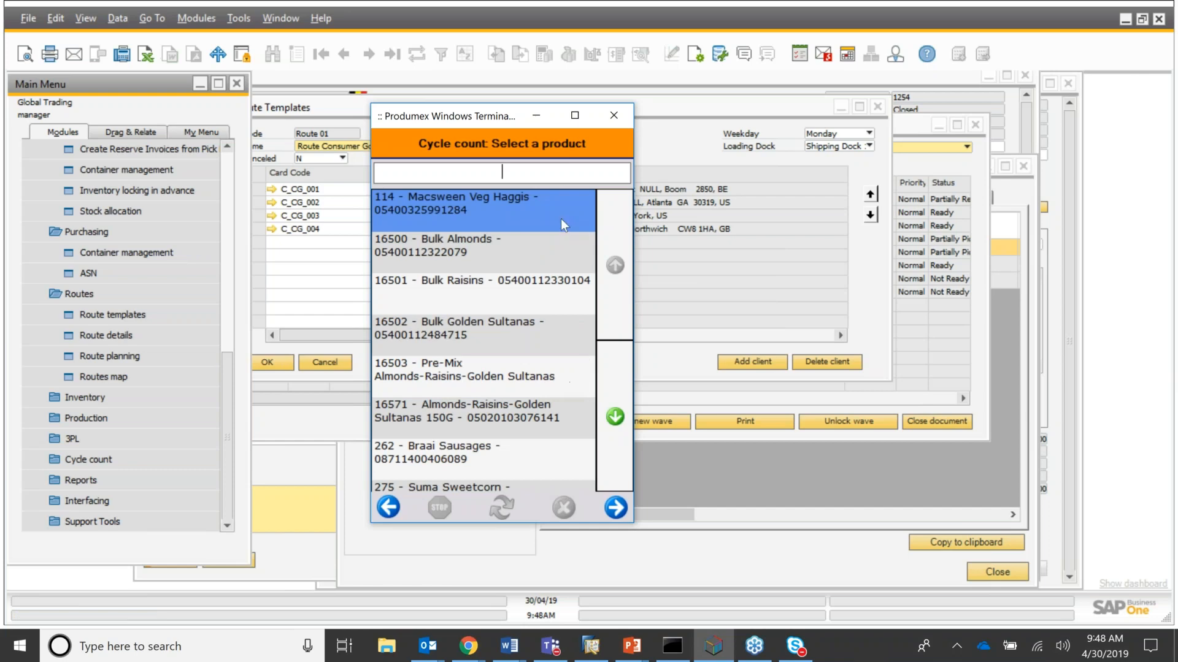
pyautogui.click(616, 514)
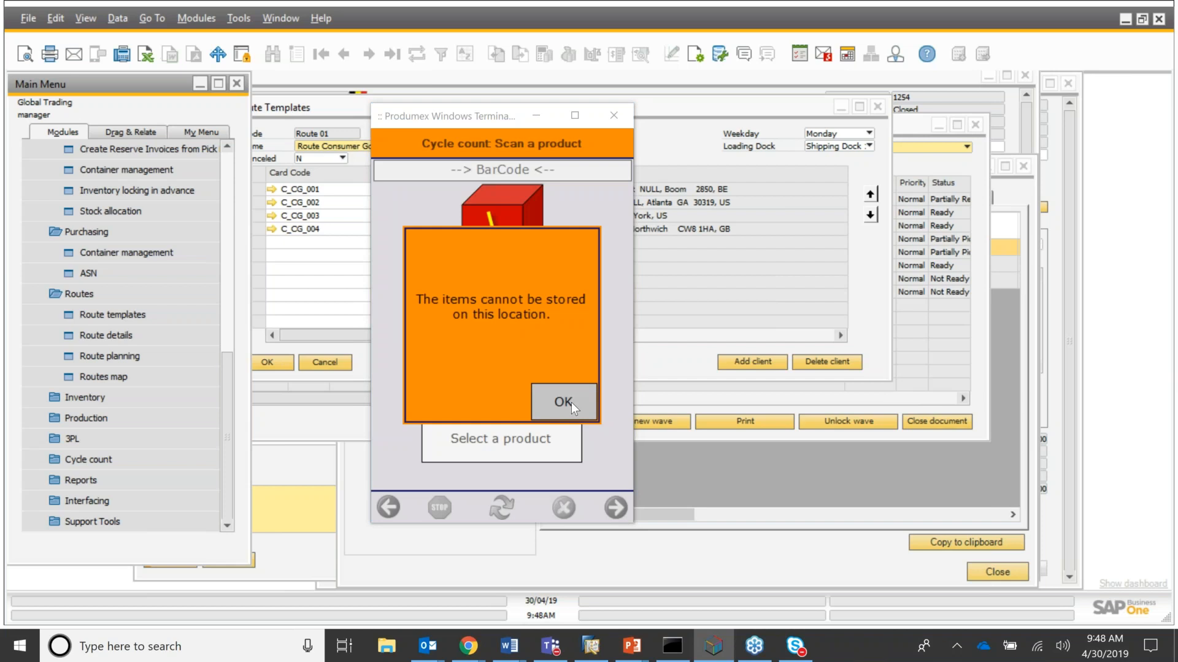
pyautogui.click(563, 403)
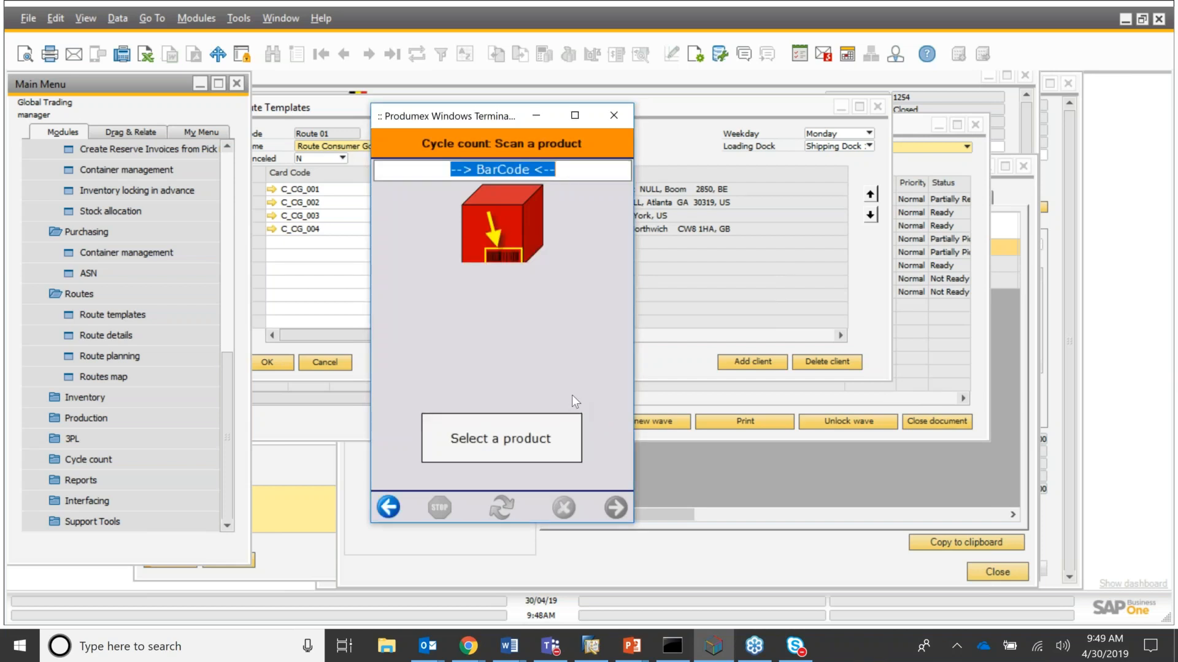
# Leave the cycle count and return to the terminal's main function selection
pyautogui.click(388, 509)
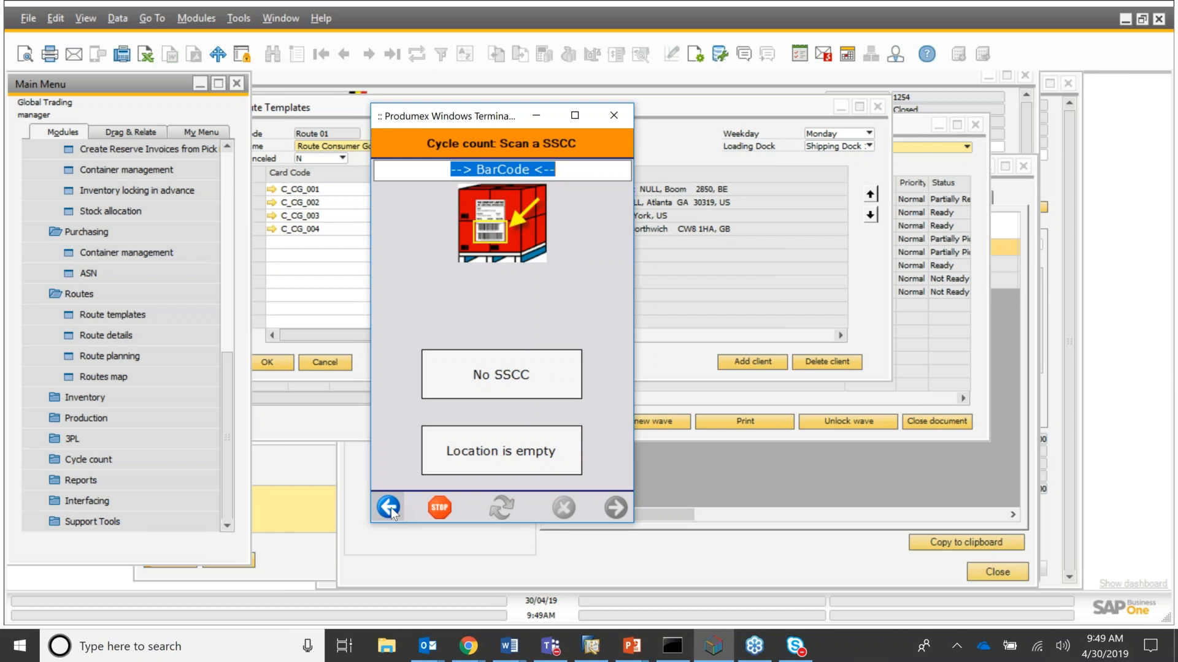
pyautogui.click(390, 508)
pyautogui.click(390, 508)
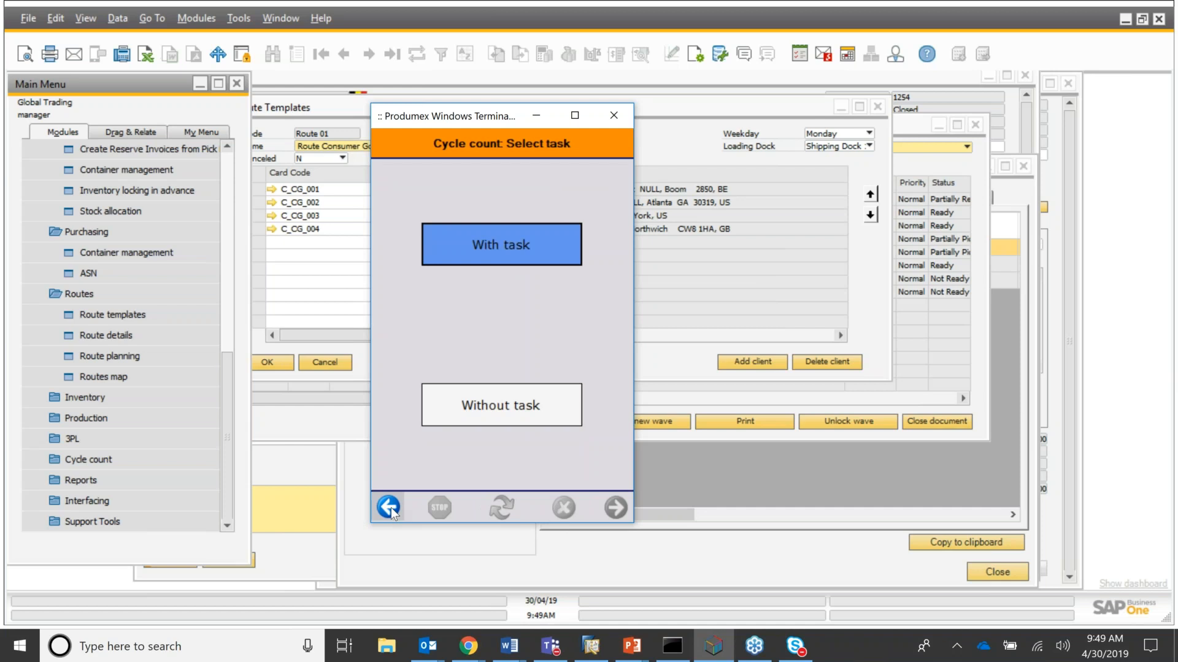
pyautogui.click(390, 507)
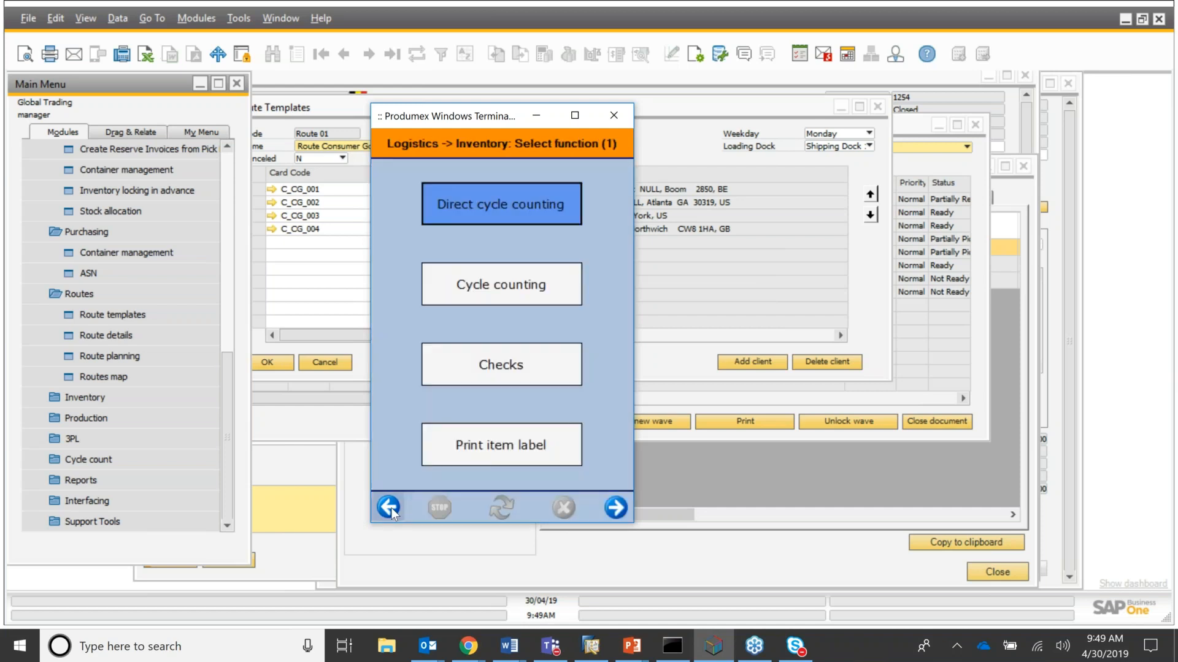
pyautogui.click(390, 508)
pyautogui.click(390, 508)
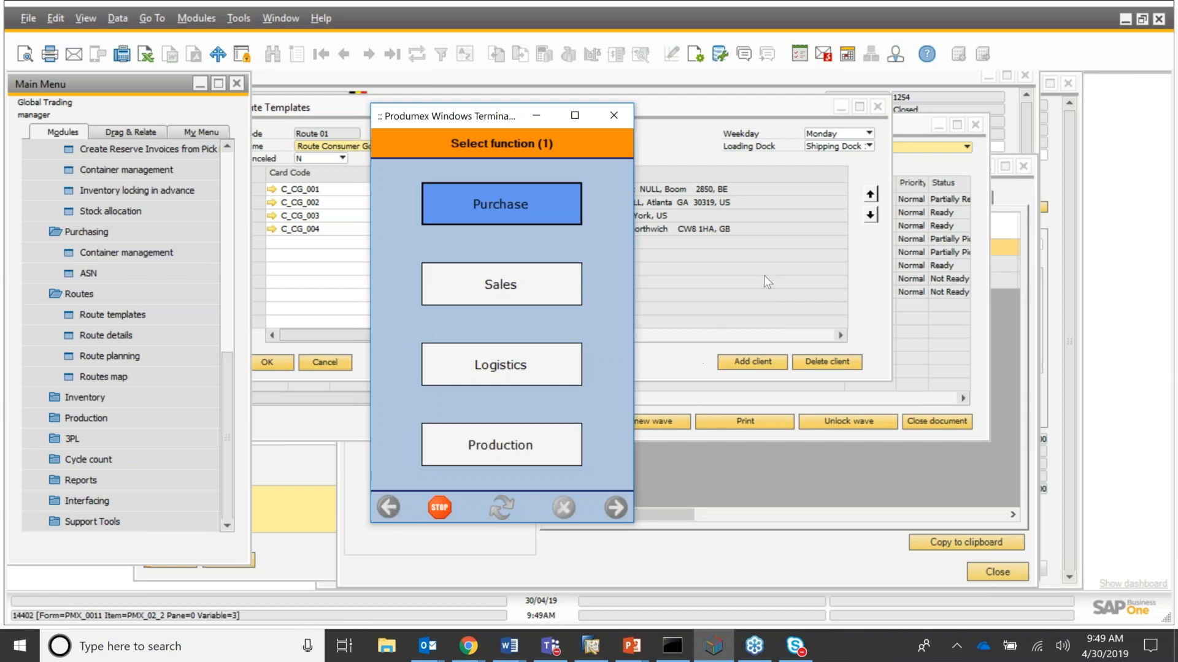
# Switch back to SAP Business One and close the Route Templates, Sales Order and Open documents report windows
pyautogui.click(877, 106)
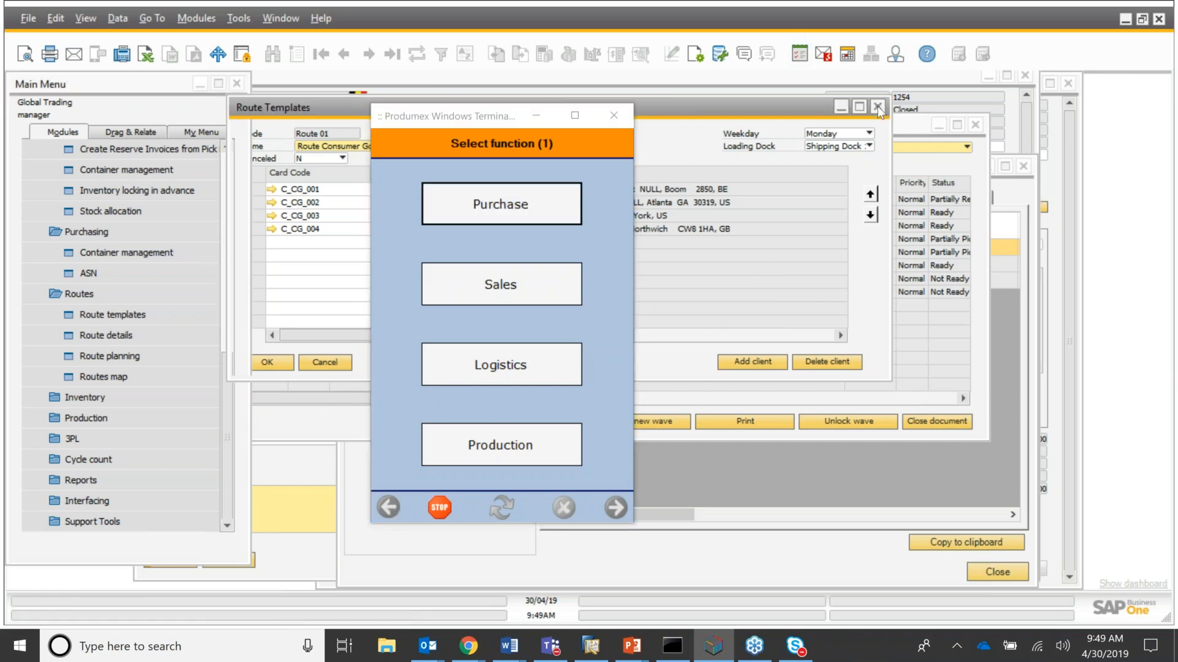
pyautogui.click(877, 107)
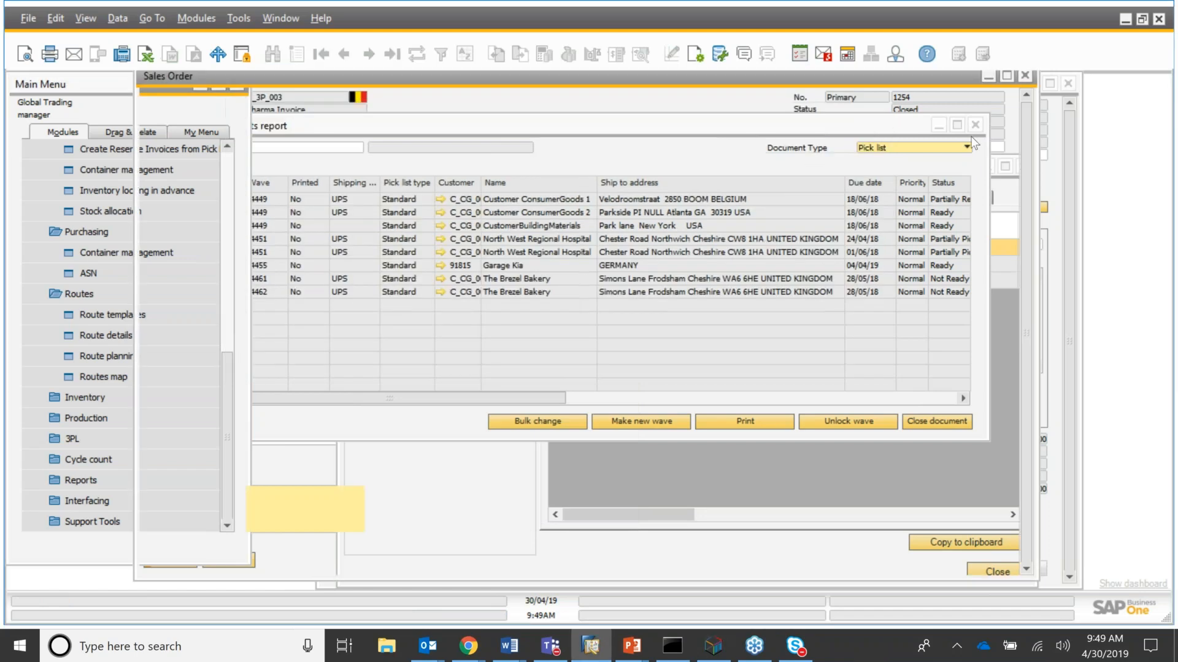
pyautogui.click(1015, 87)
pyautogui.click(1026, 78)
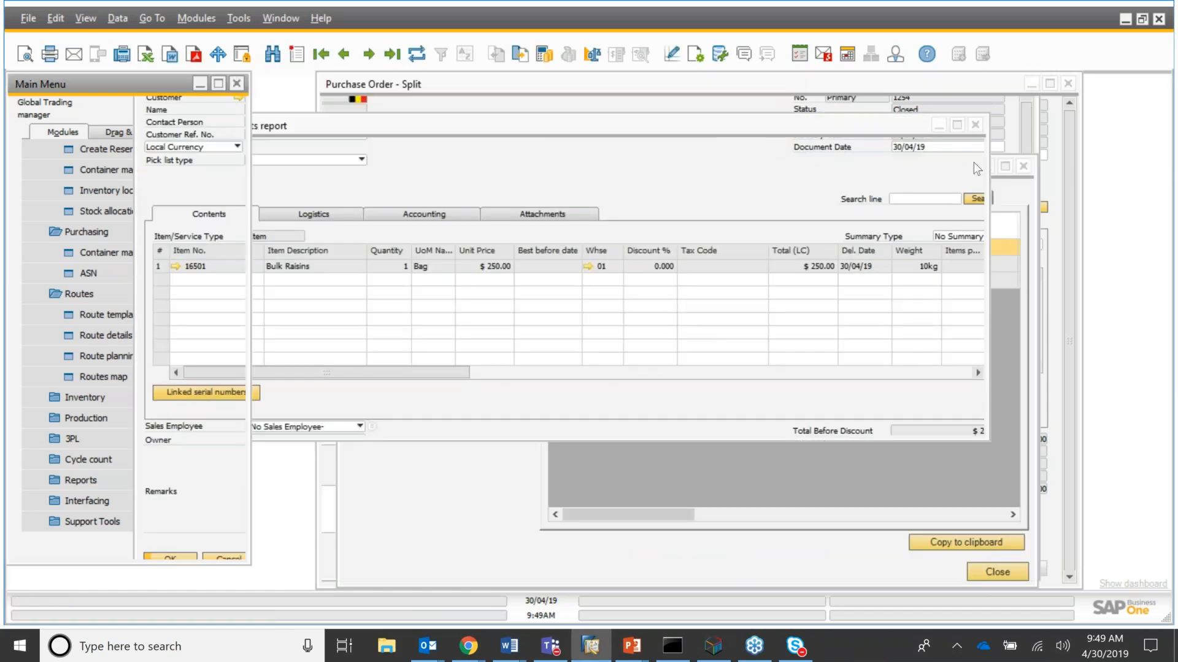
pyautogui.click(977, 127)
pyautogui.click(977, 127)
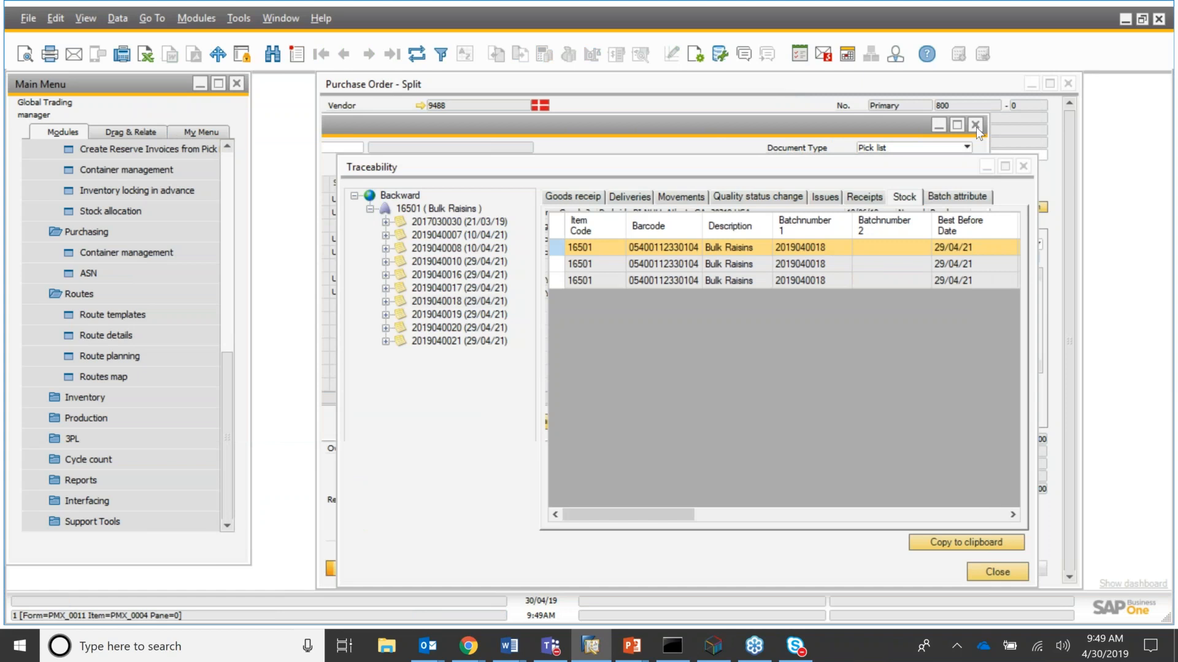
# Close the Traceability report, its search form, and the London Yeast split purchase order
pyautogui.click(1024, 166)
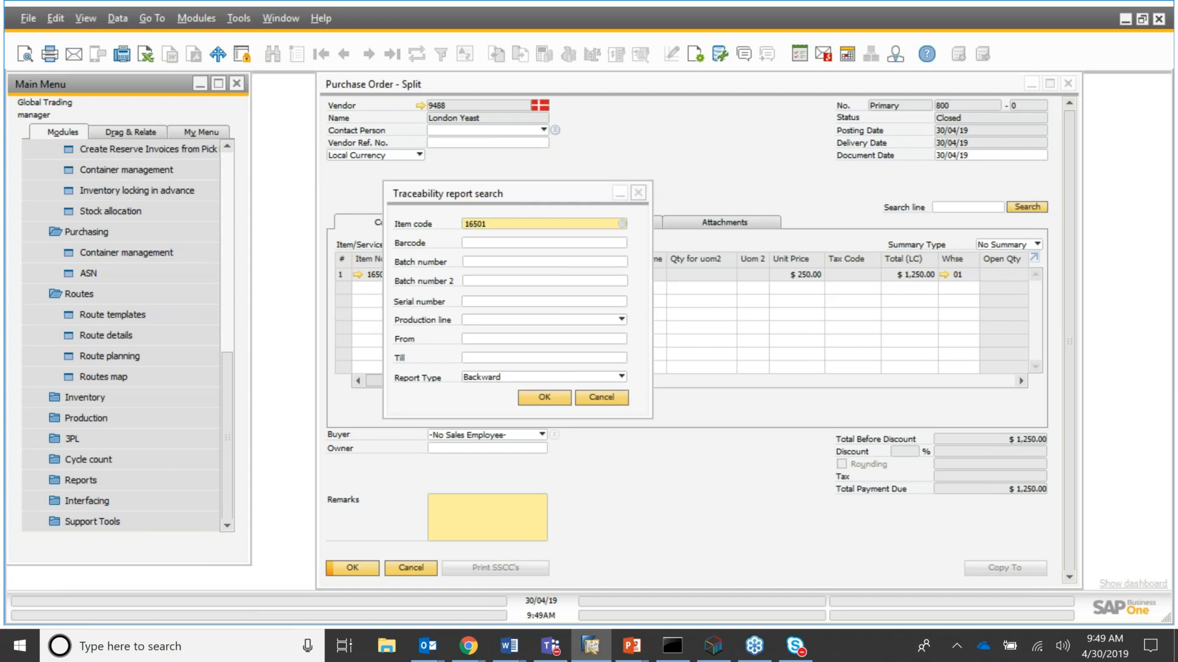
pyautogui.click(638, 193)
pyautogui.moveTo(690, 79); pyautogui.dragTo(582, 91)
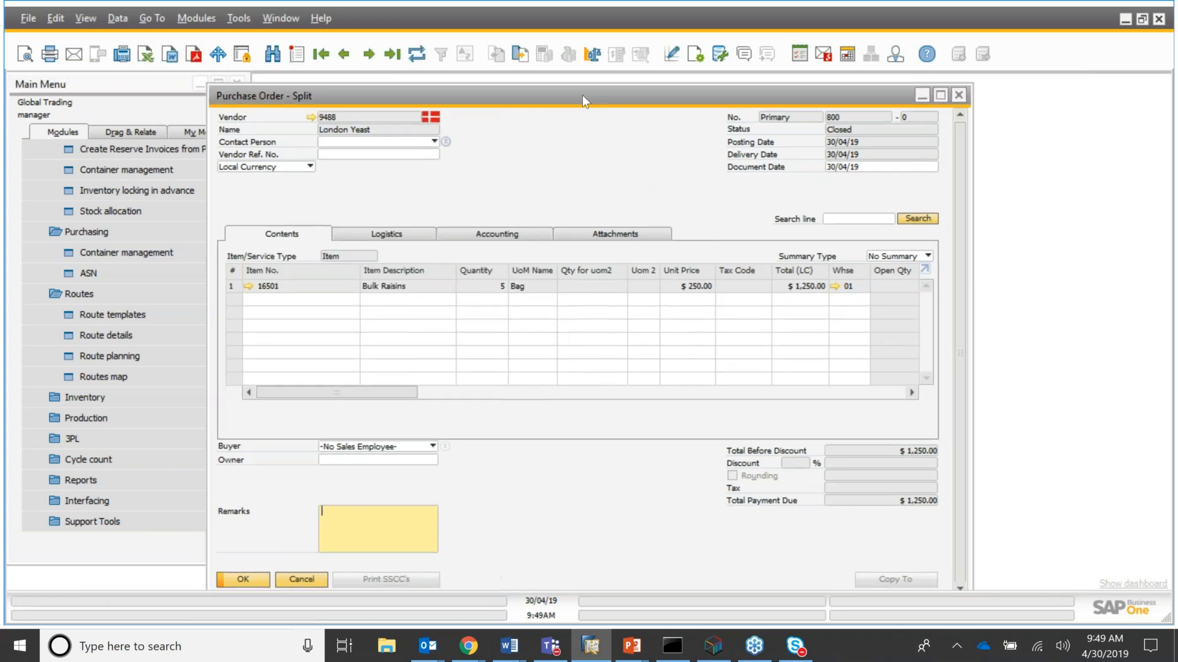
pyautogui.click(959, 94)
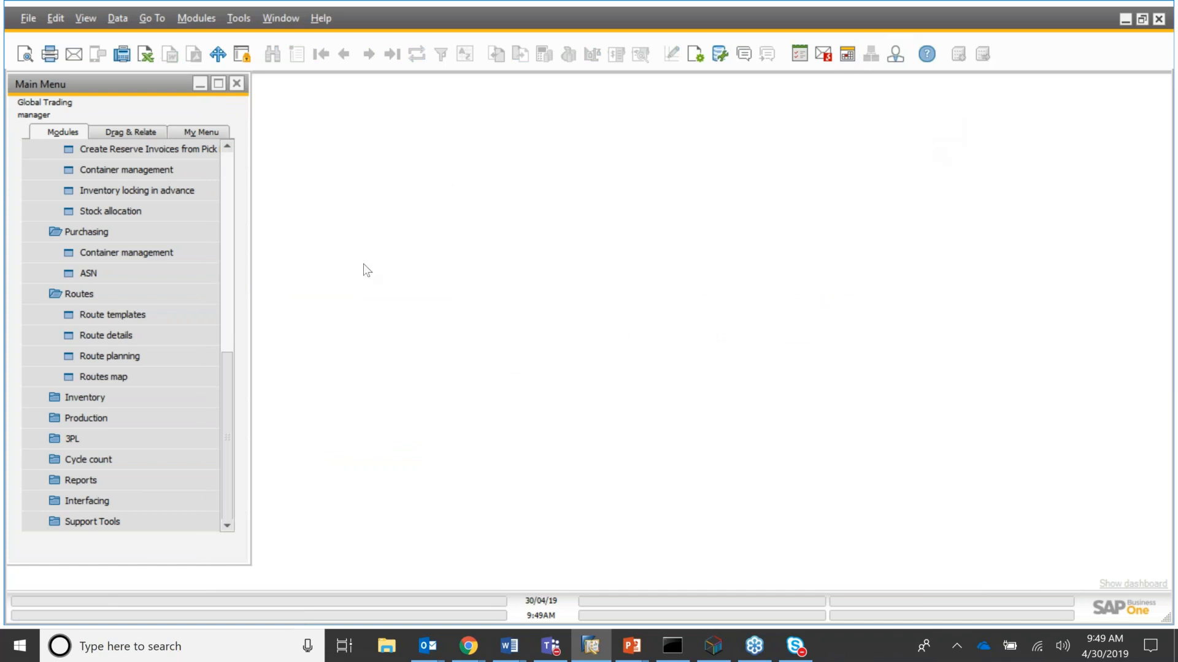
# Collapse the Produmex module so that only the top-level modules are listed
pyautogui.scroll(1, 232, 263)
pyautogui.scroll(6, 231, 263)
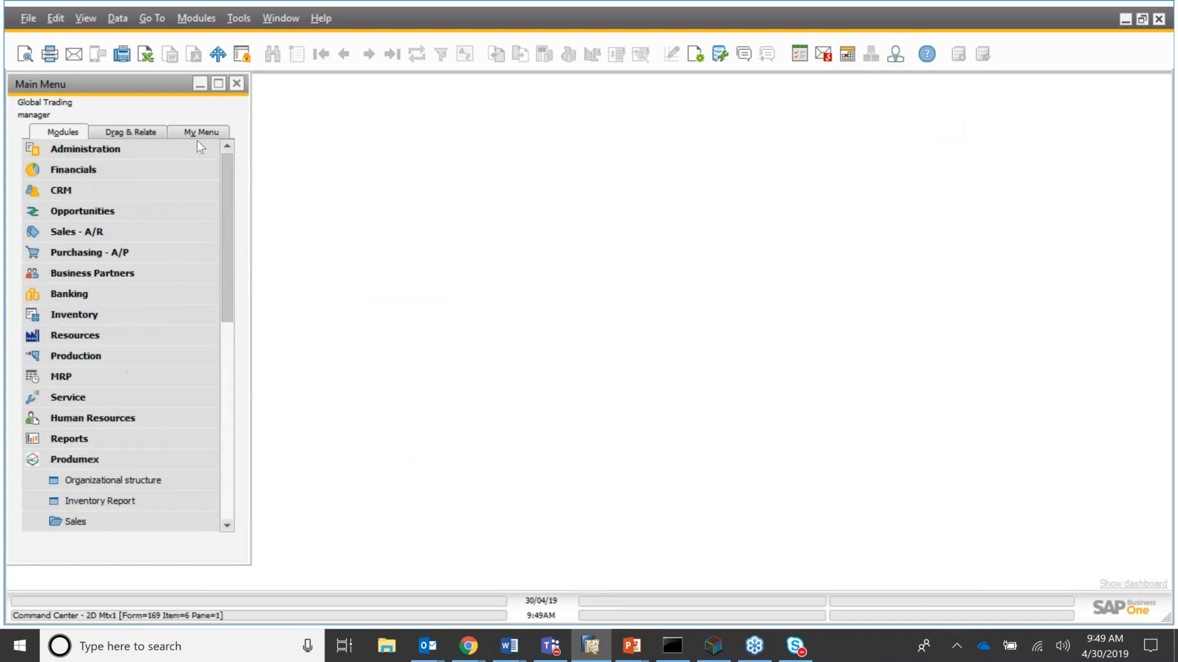
pyautogui.click(93, 465)
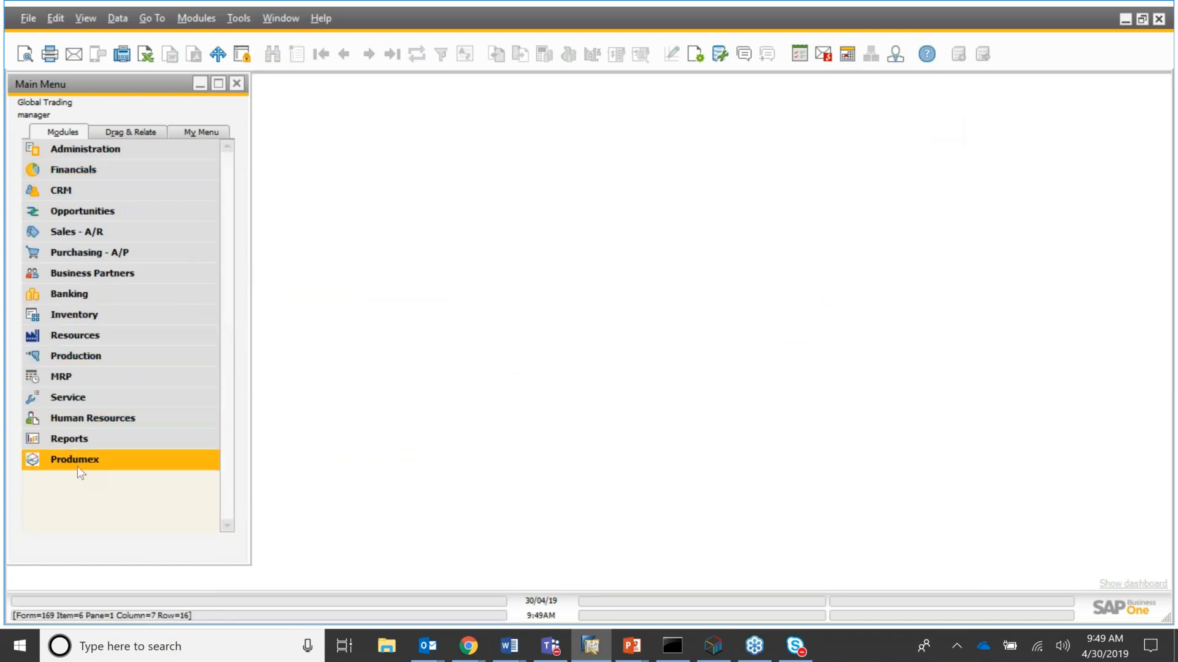
pyautogui.click(1163, 40)
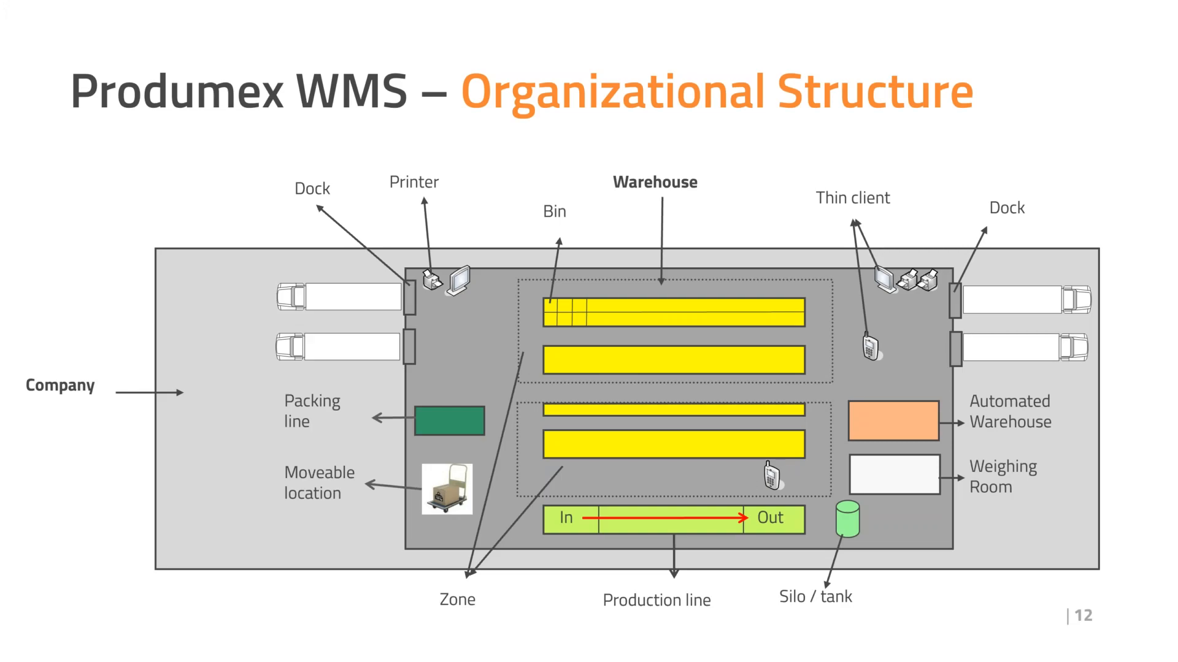
pyautogui.press('Right')
pyautogui.press('Right')
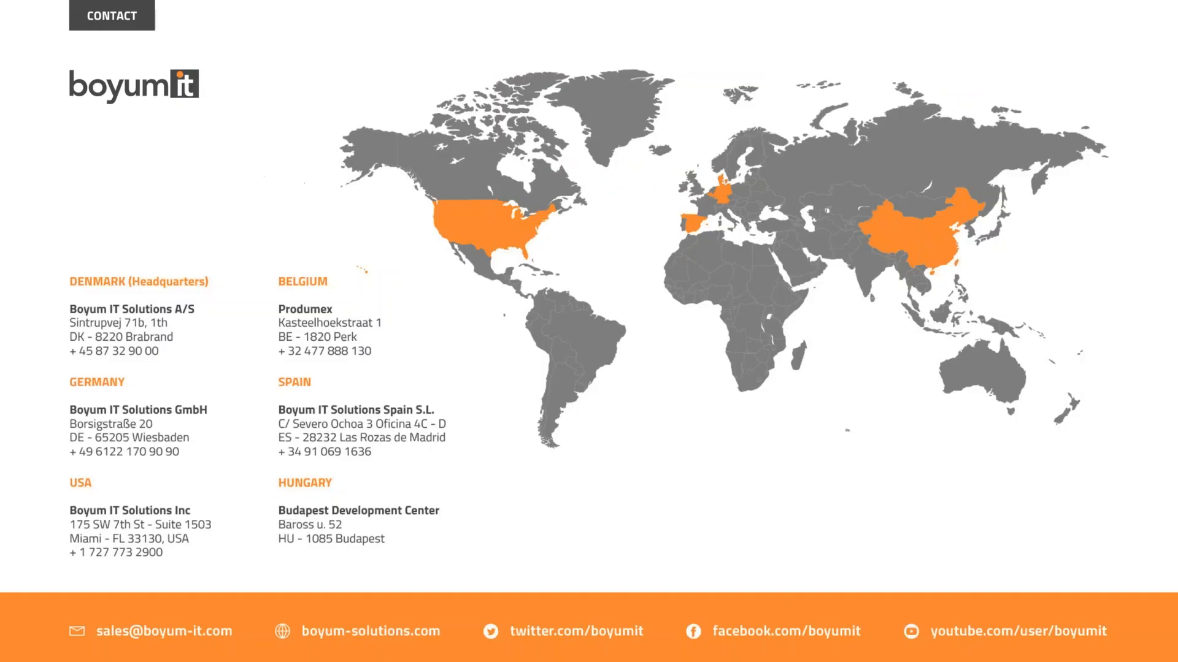